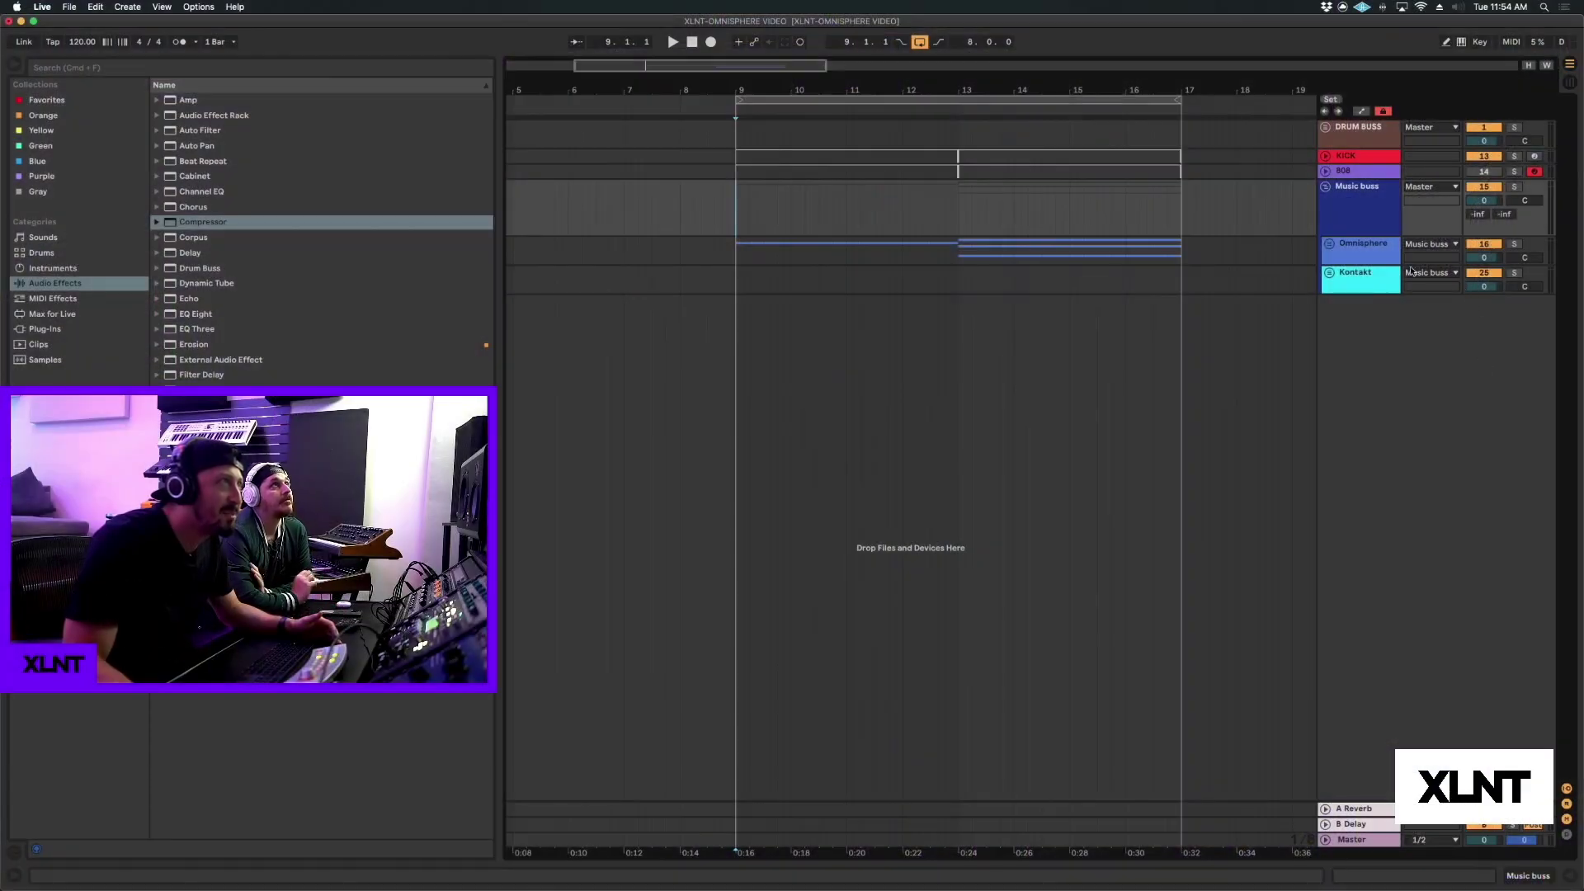
Unfold the Omnisphere group inside the Music buss to show its instrument tracks and clips.
click(1358, 260)
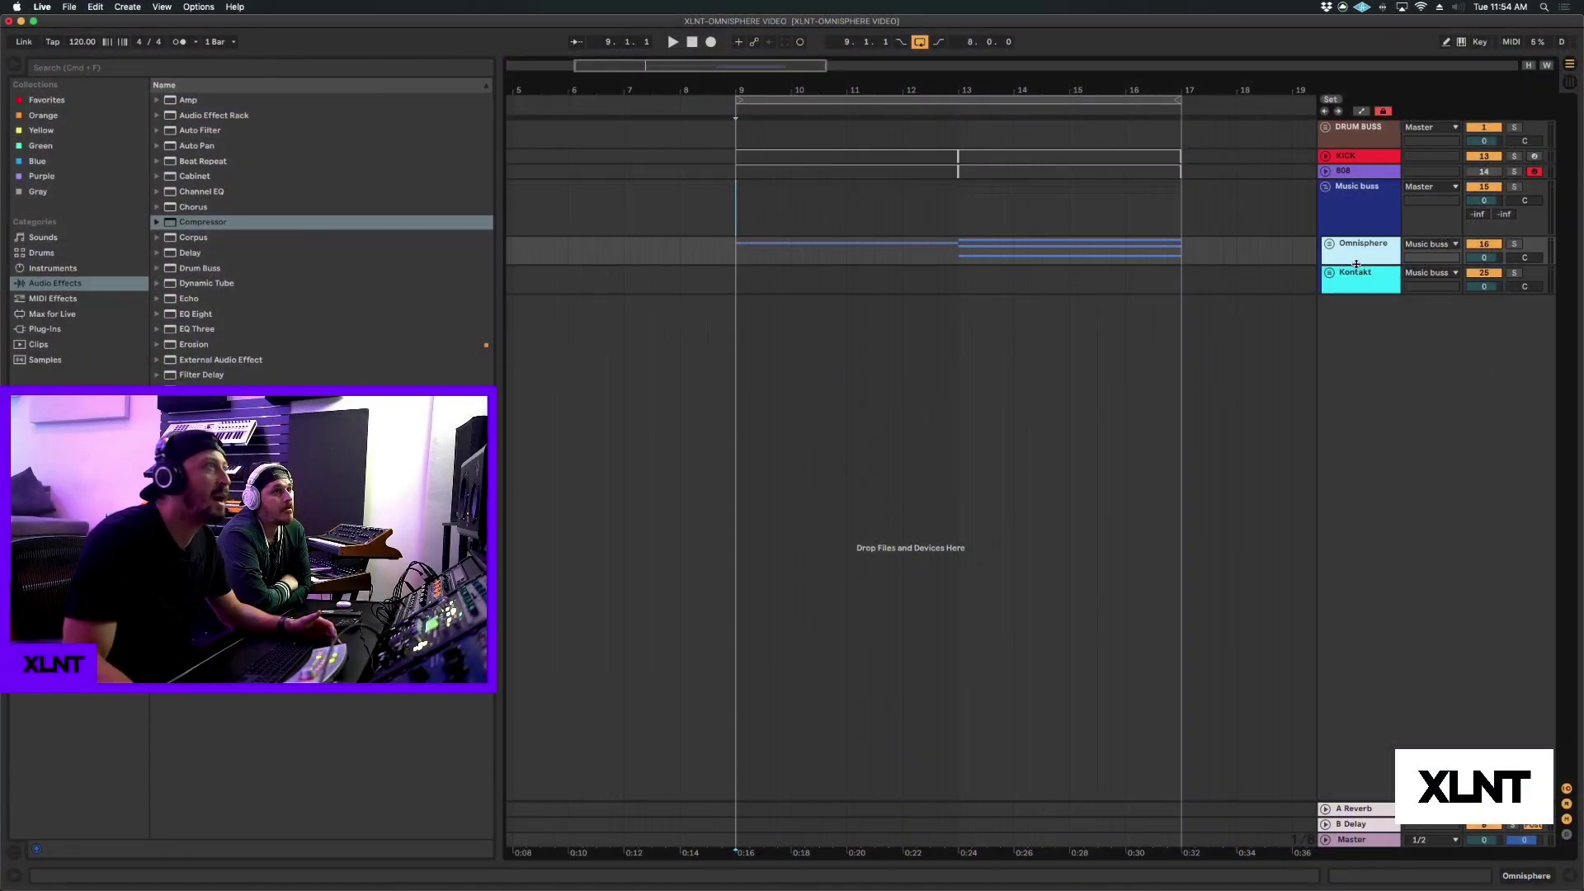
drag(1356, 264, 1353, 292)
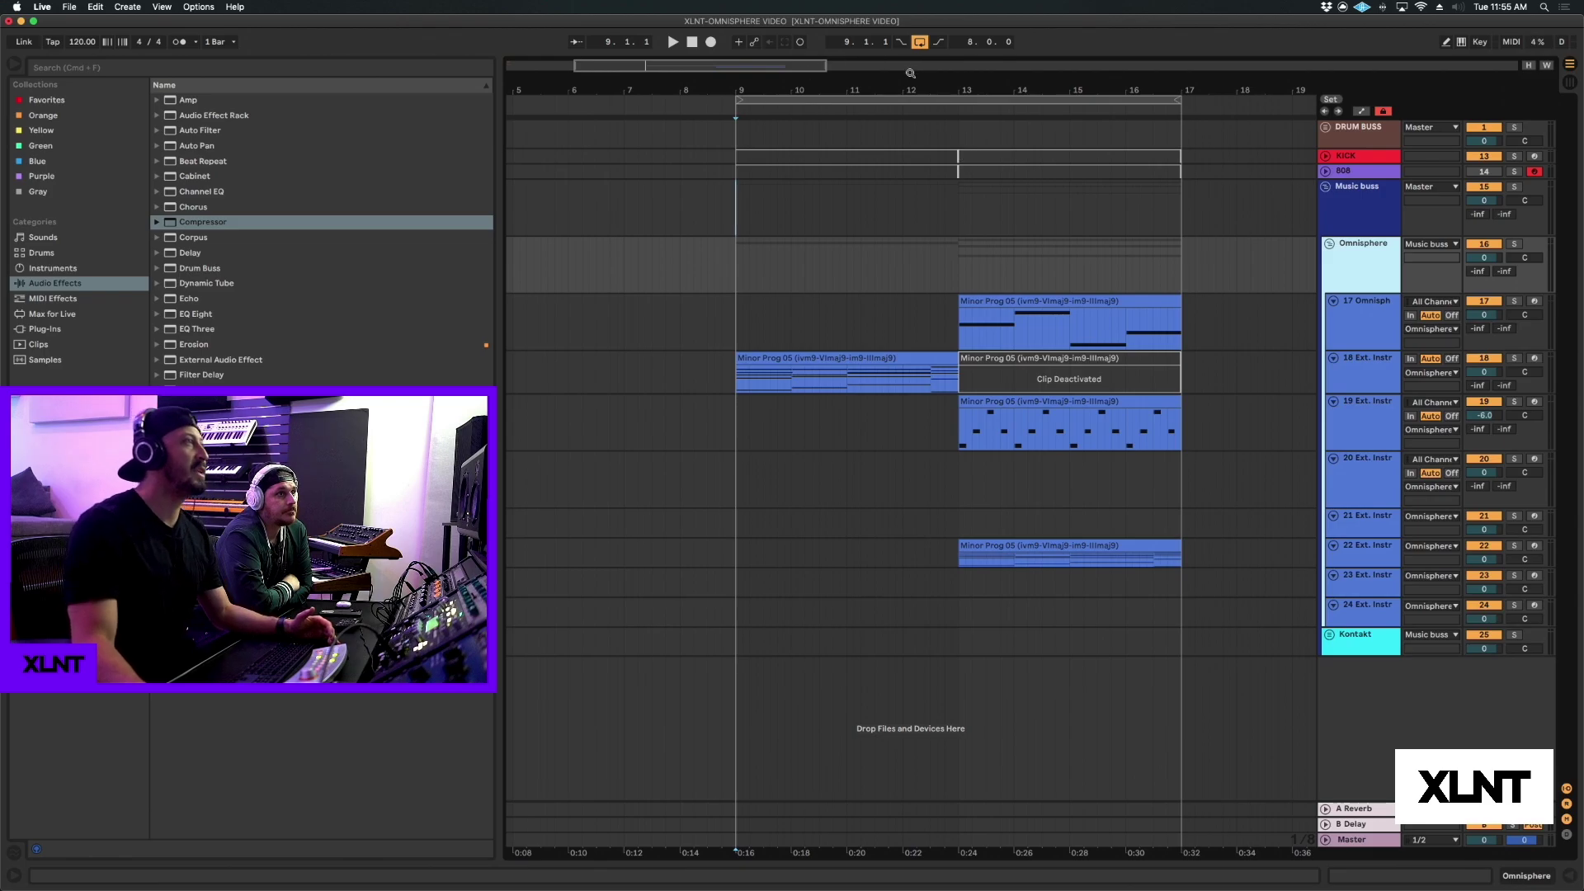
drag(912, 87, 911, 85)
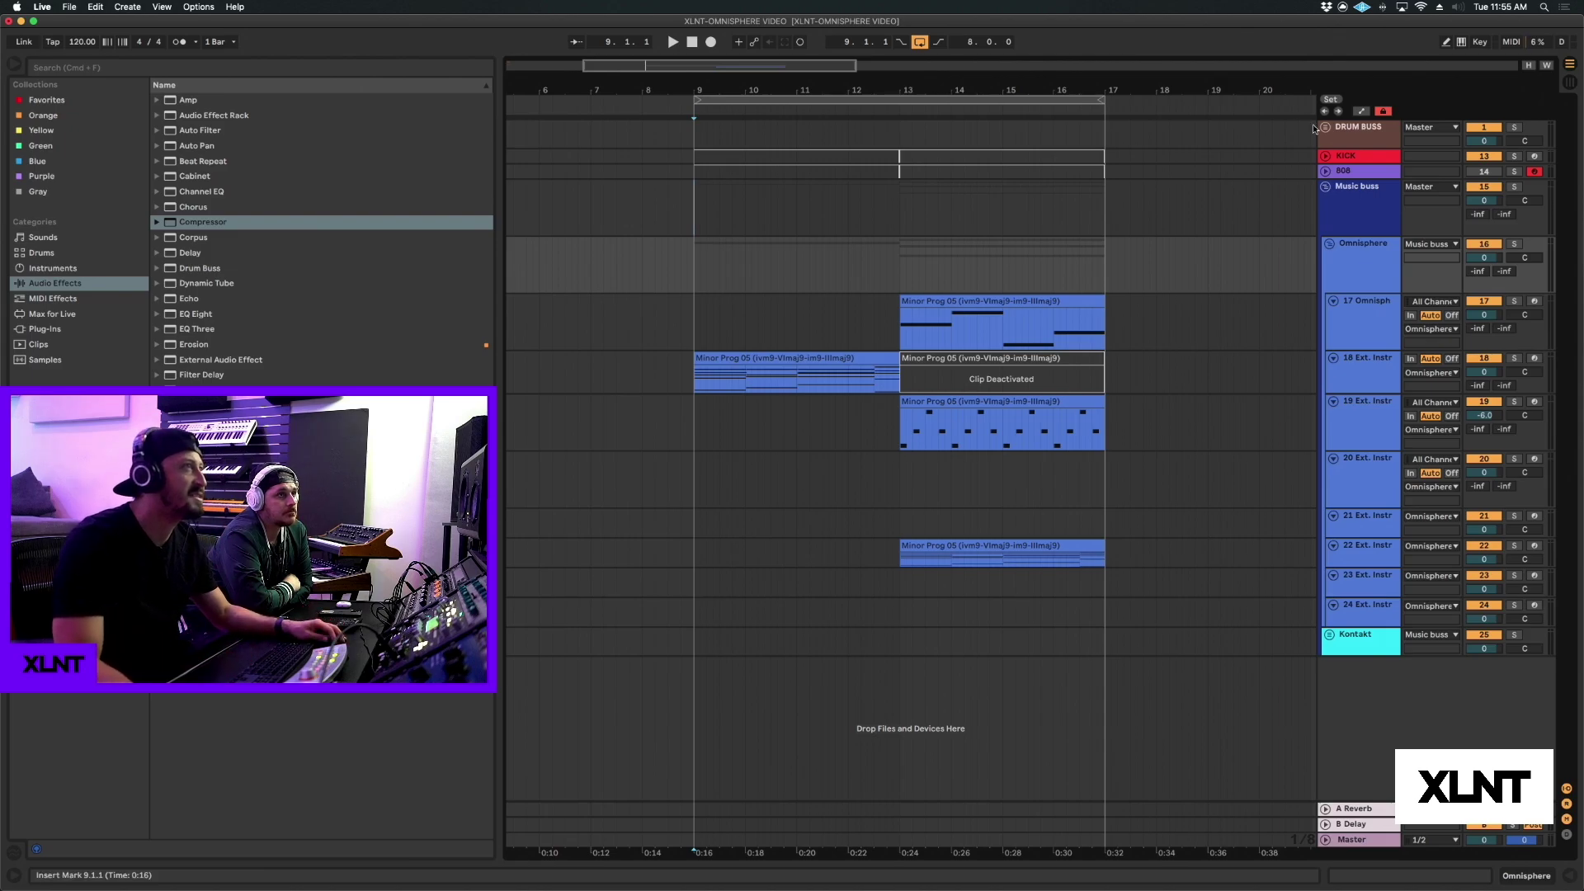
Unfold the DRUM BUSS group and inspect the sampler on its CLAP track.
click(1382, 130)
click(1326, 127)
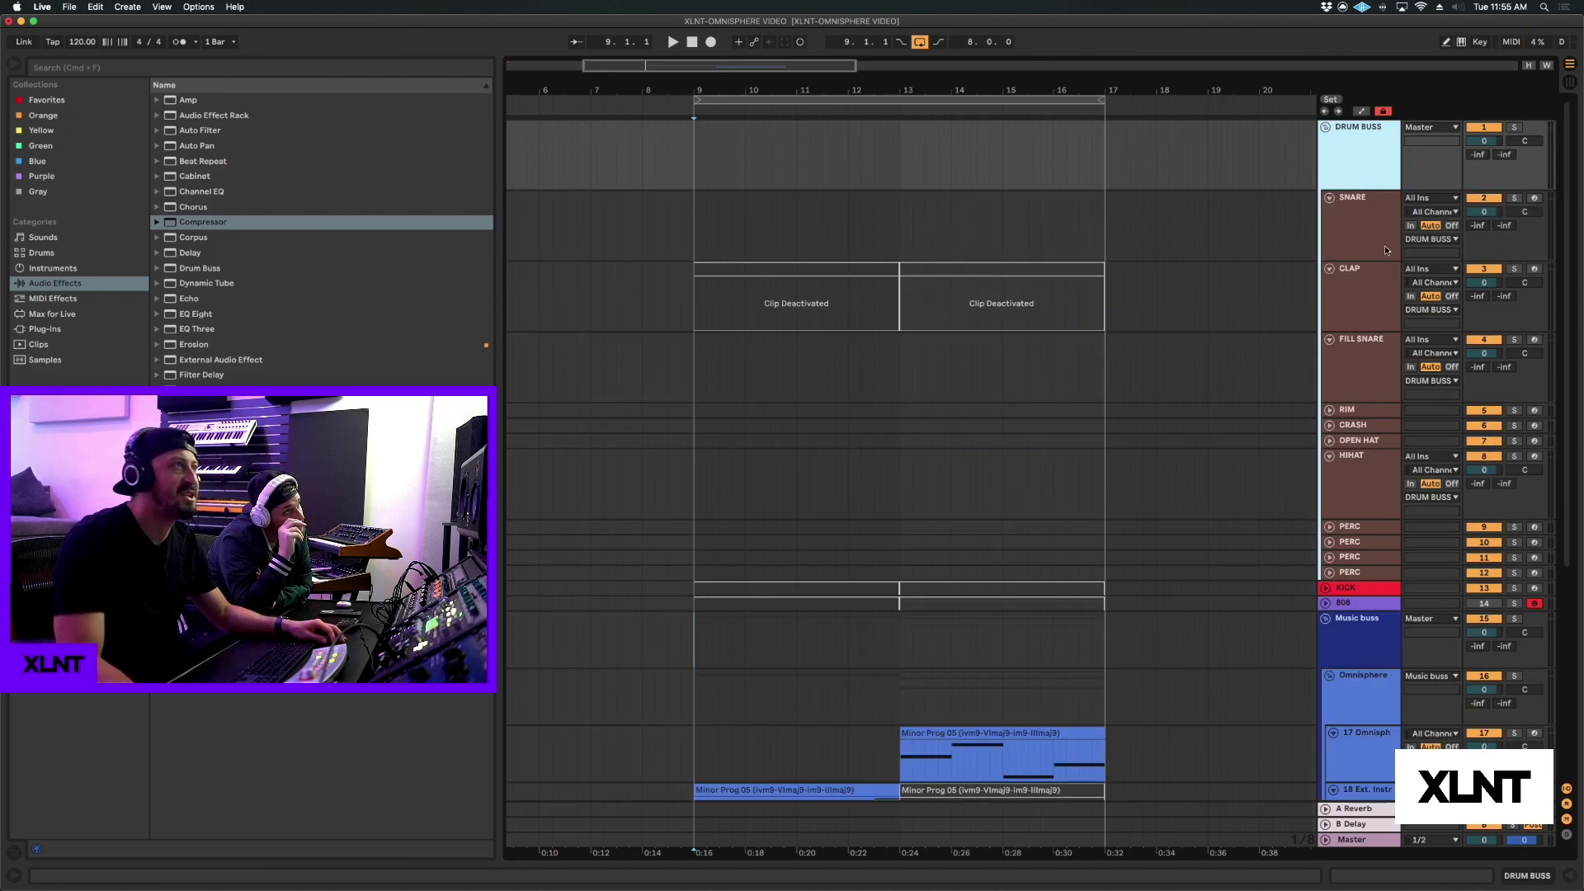
click(1337, 290)
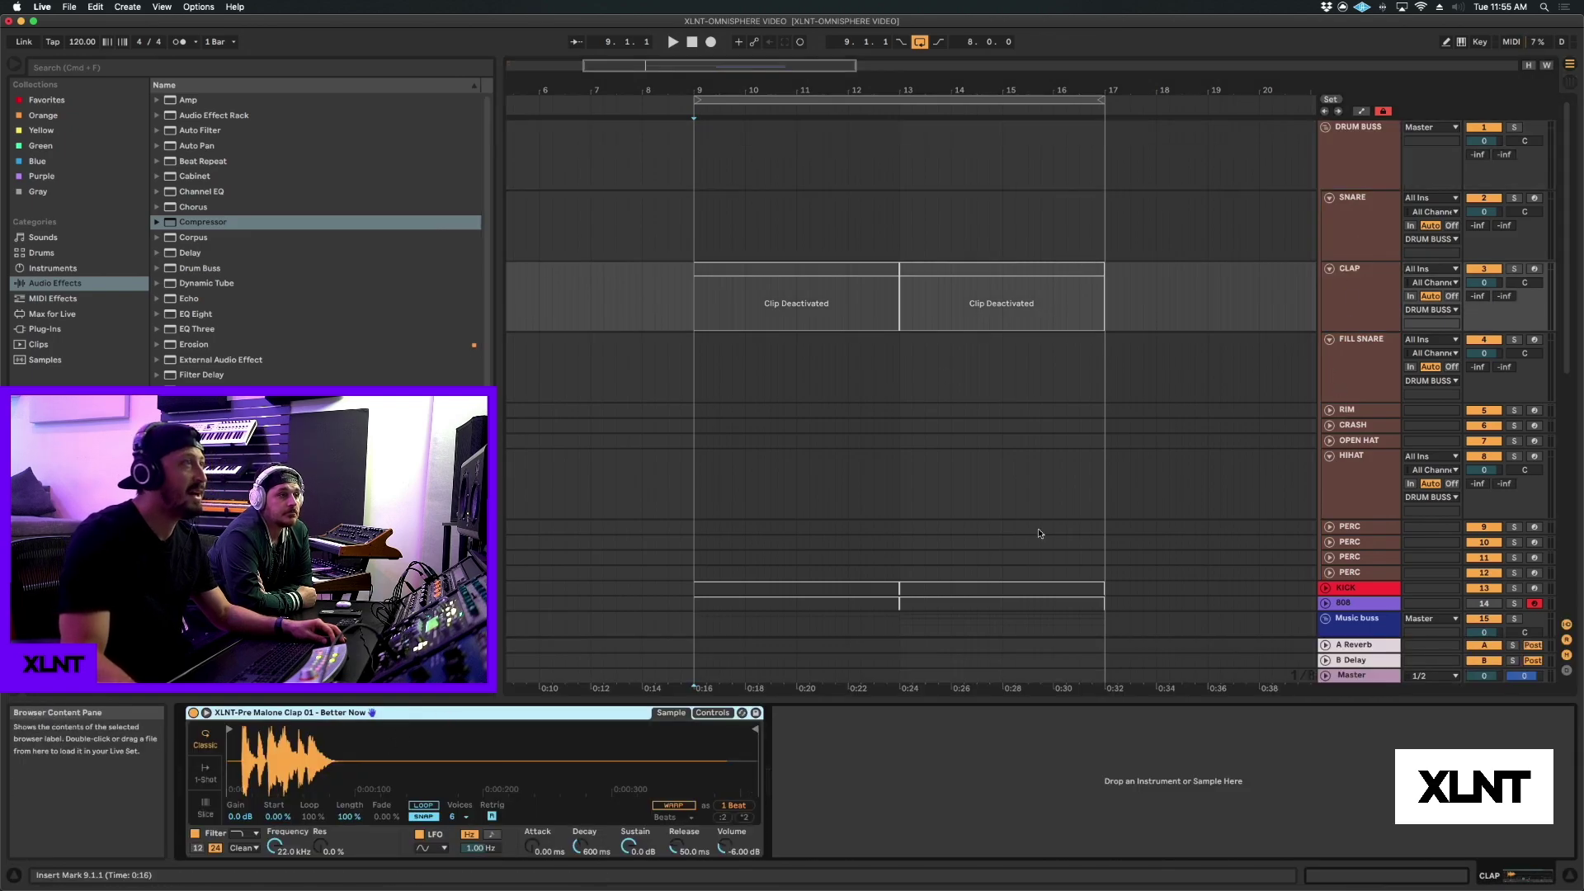
scroll(1254, 355, down, 2)
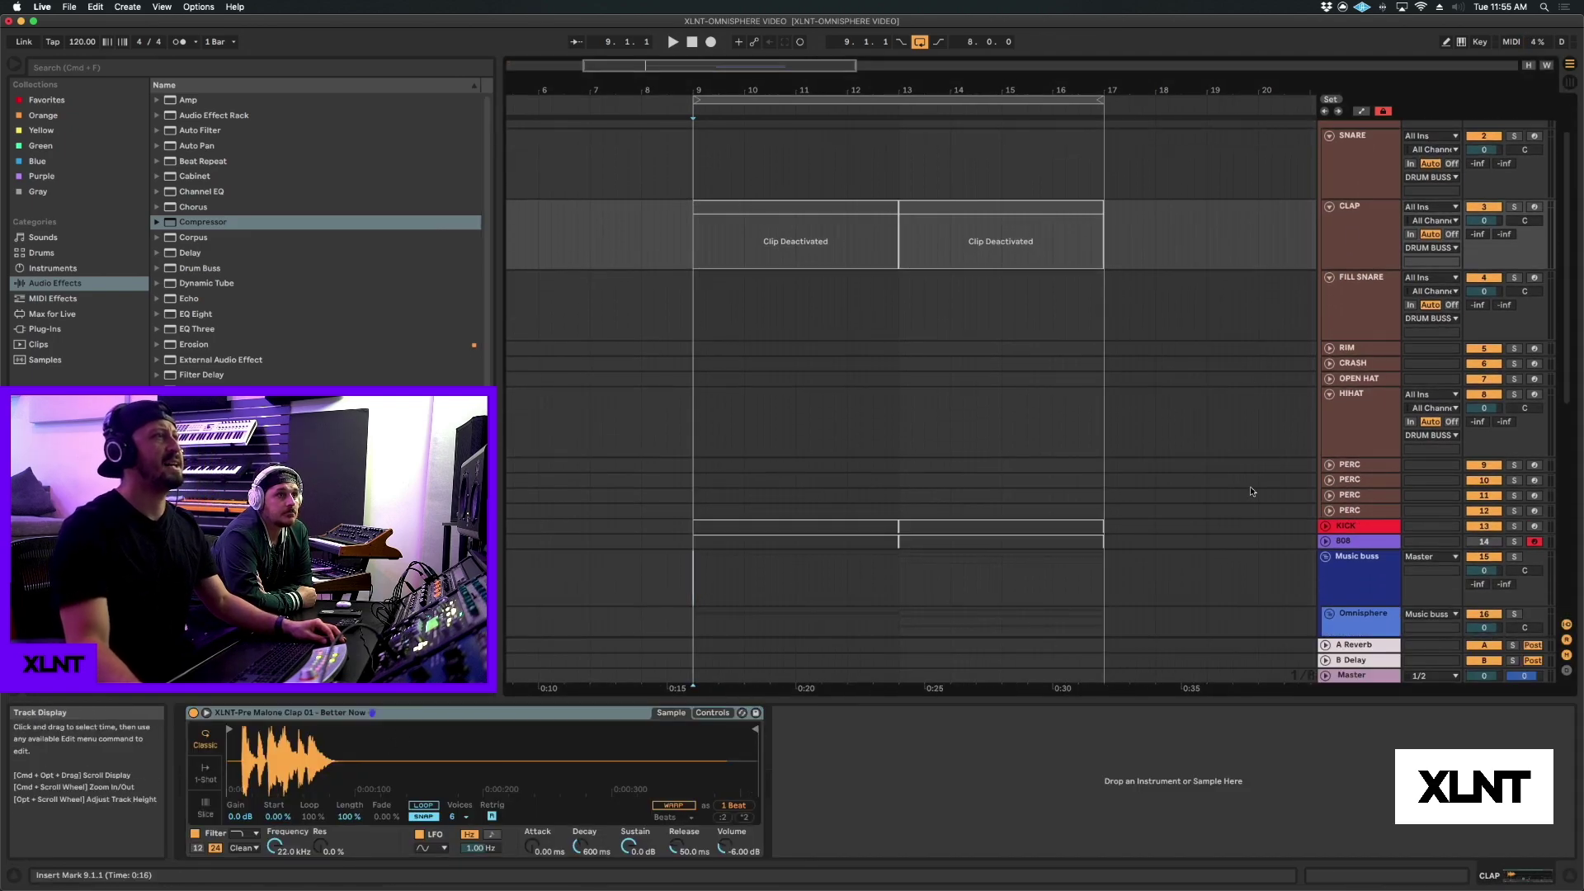
scroll(1312, 444, up, 2)
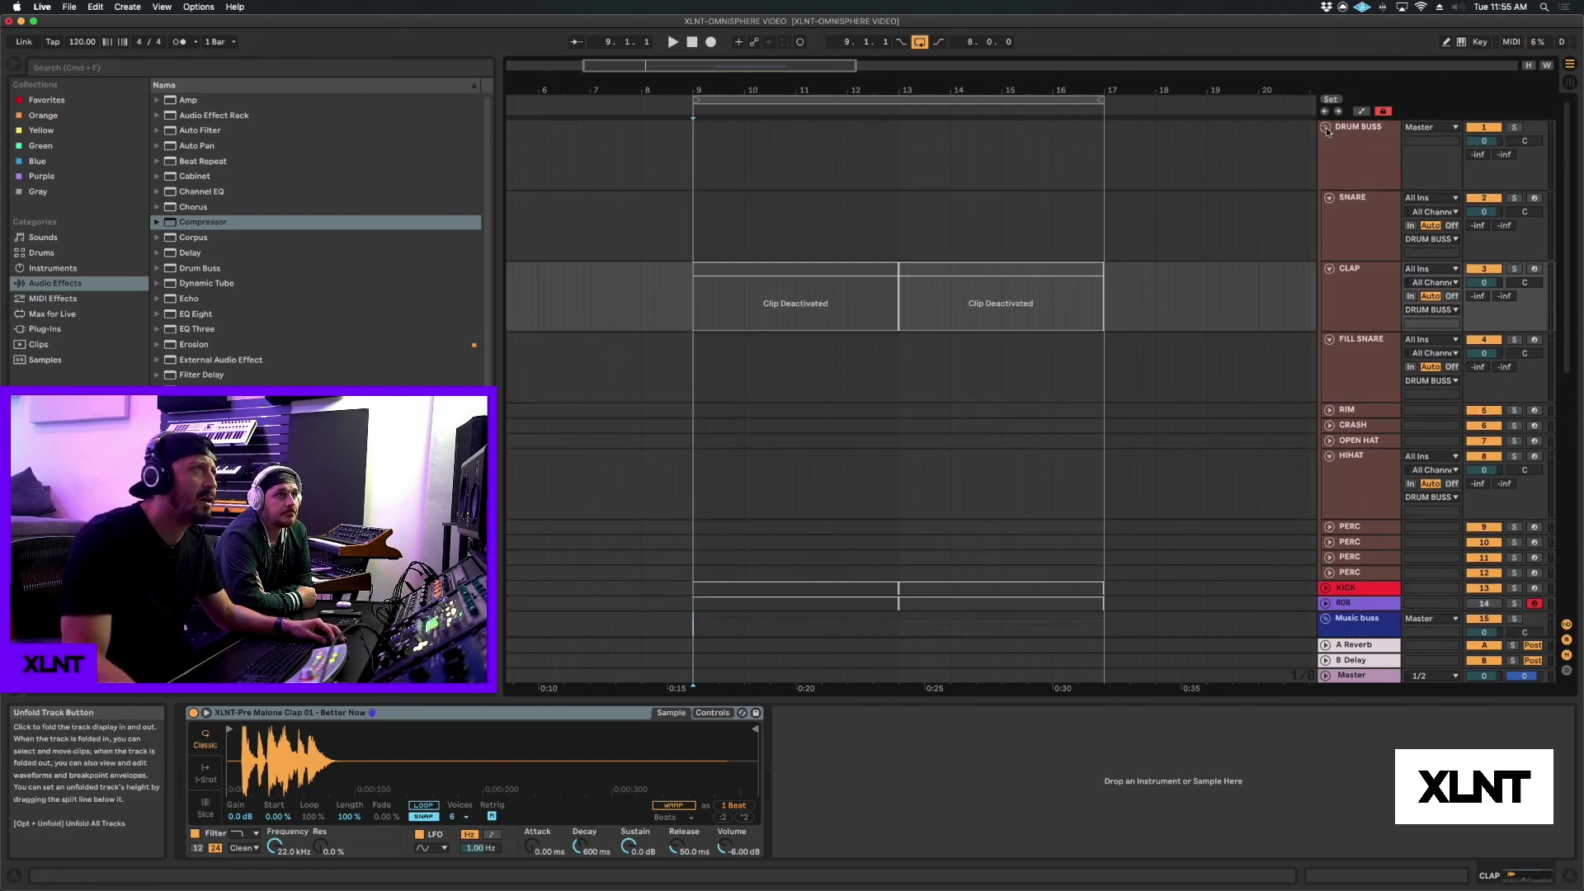
Fold the DRUM BUSS group and inspect the samplers on the 808 and KICK tracks.
click(1322, 132)
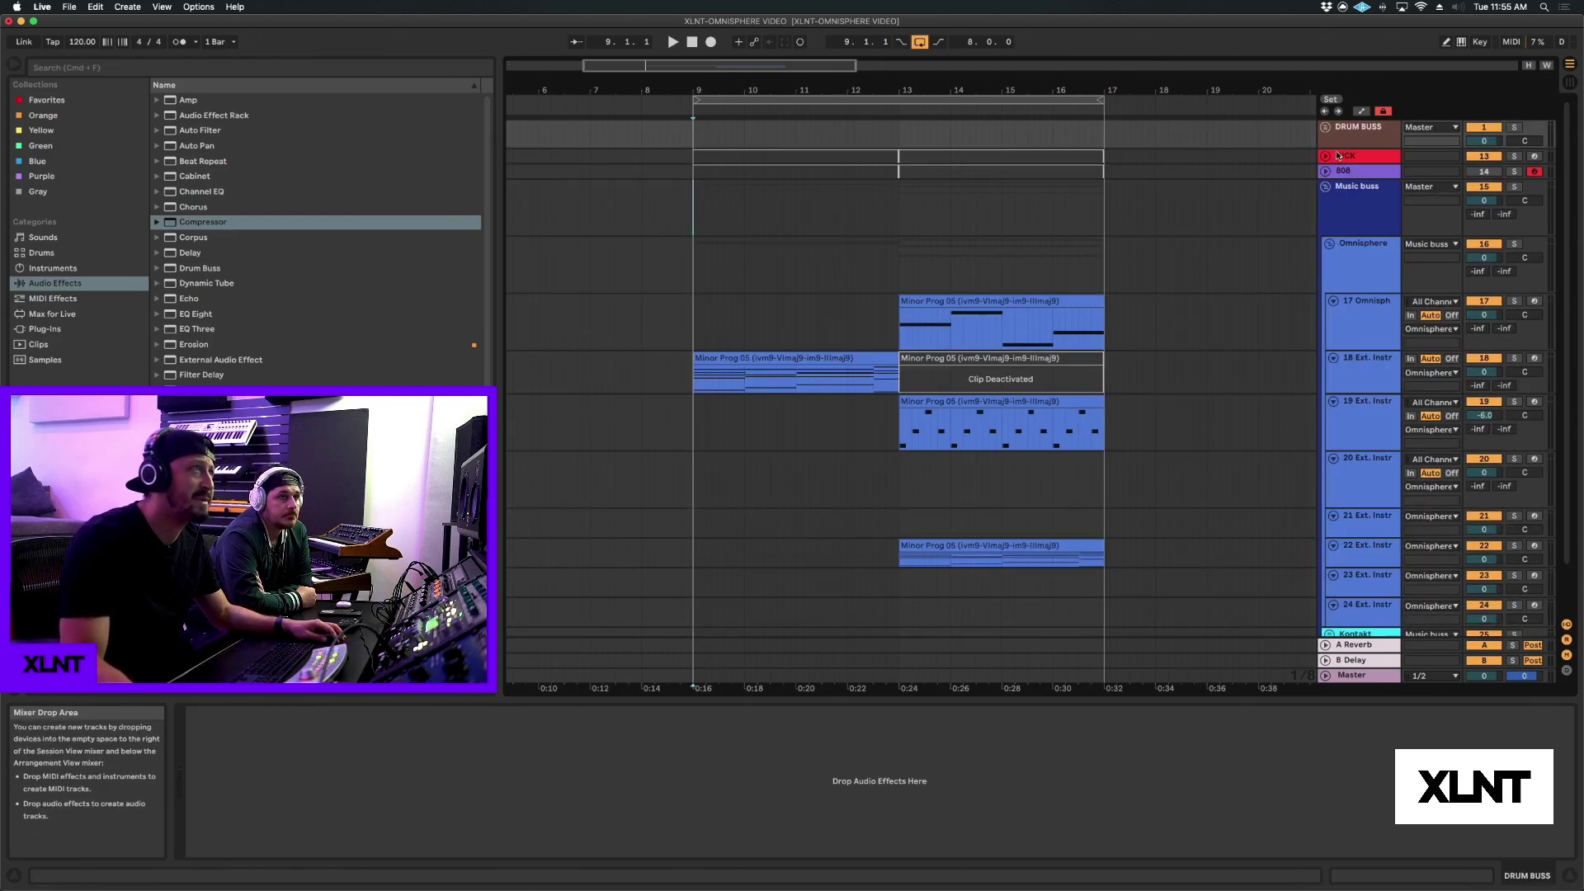
click(1351, 171)
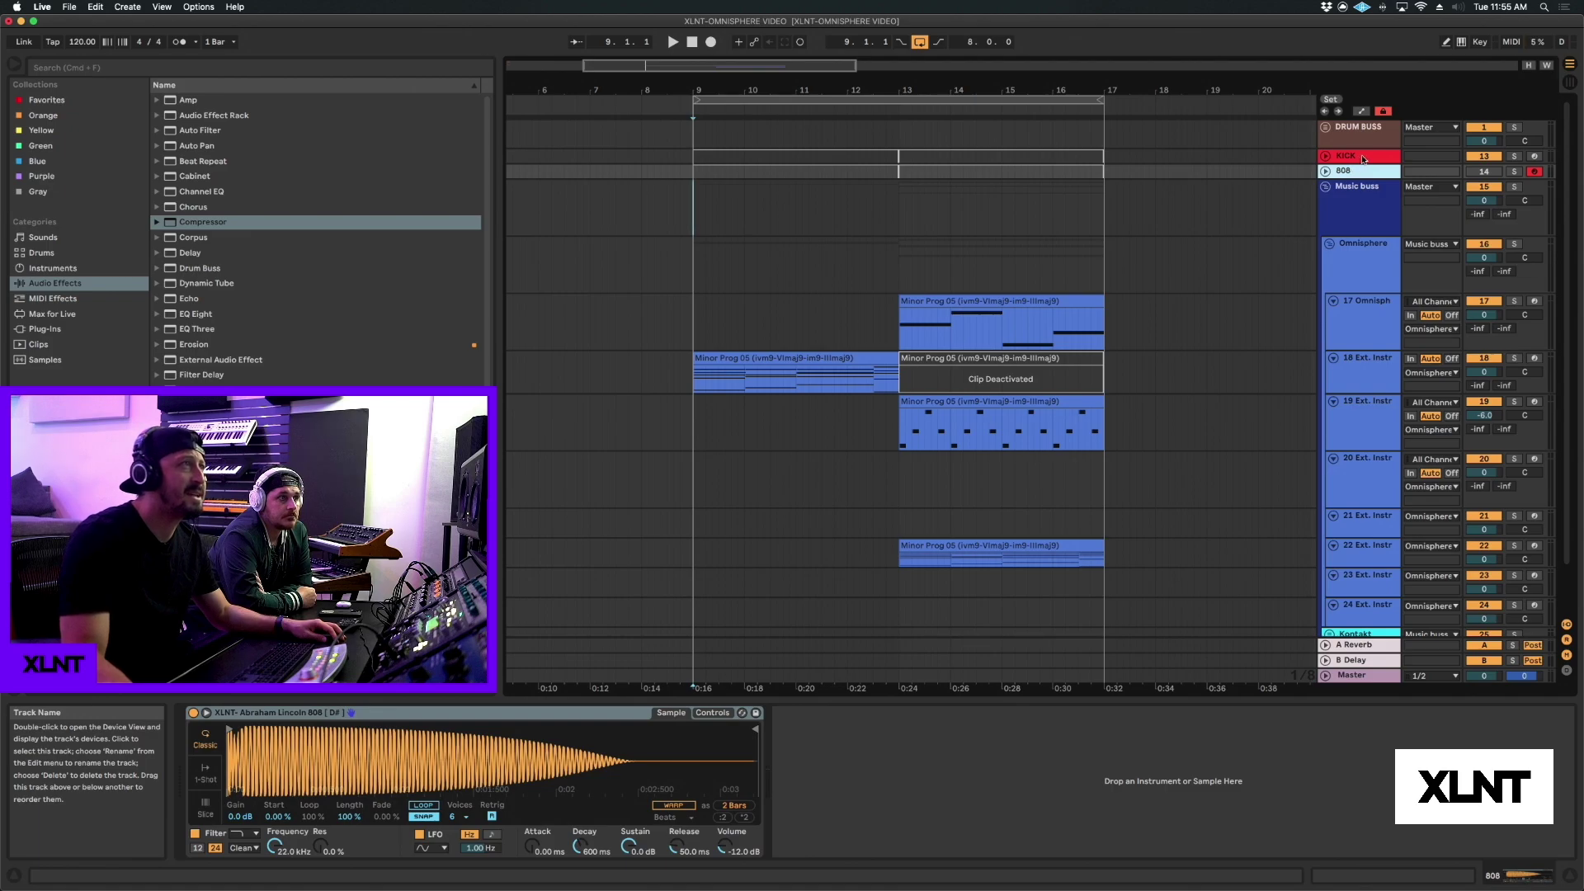
click(1364, 157)
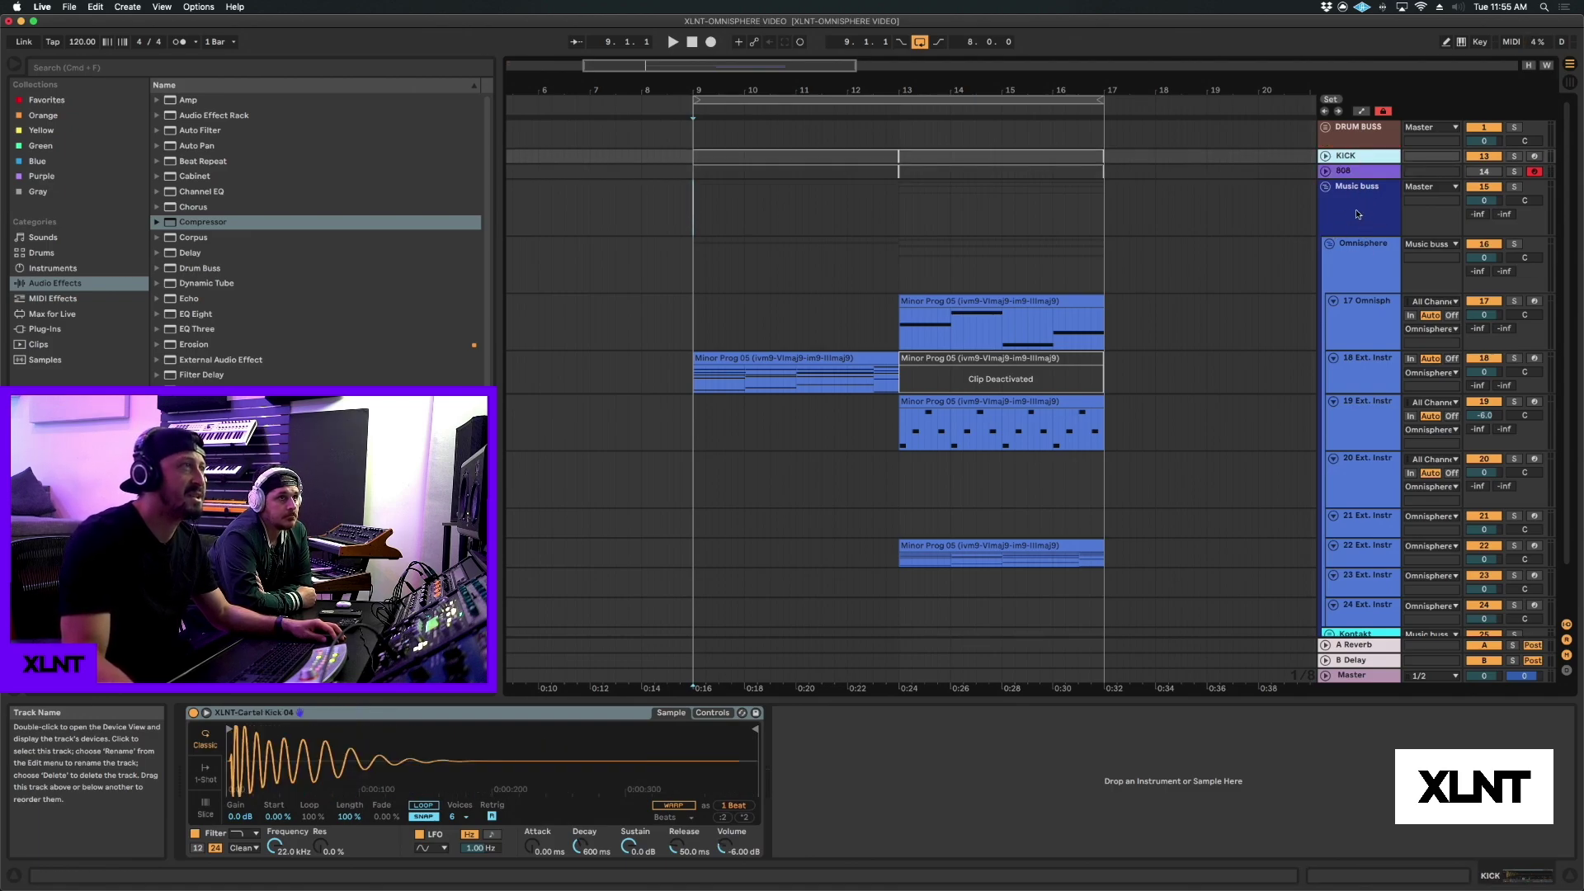
Open the Omnisphere plug-in window from track 17 in the Omnisphere group.
scroll(1361, 285, down, 3)
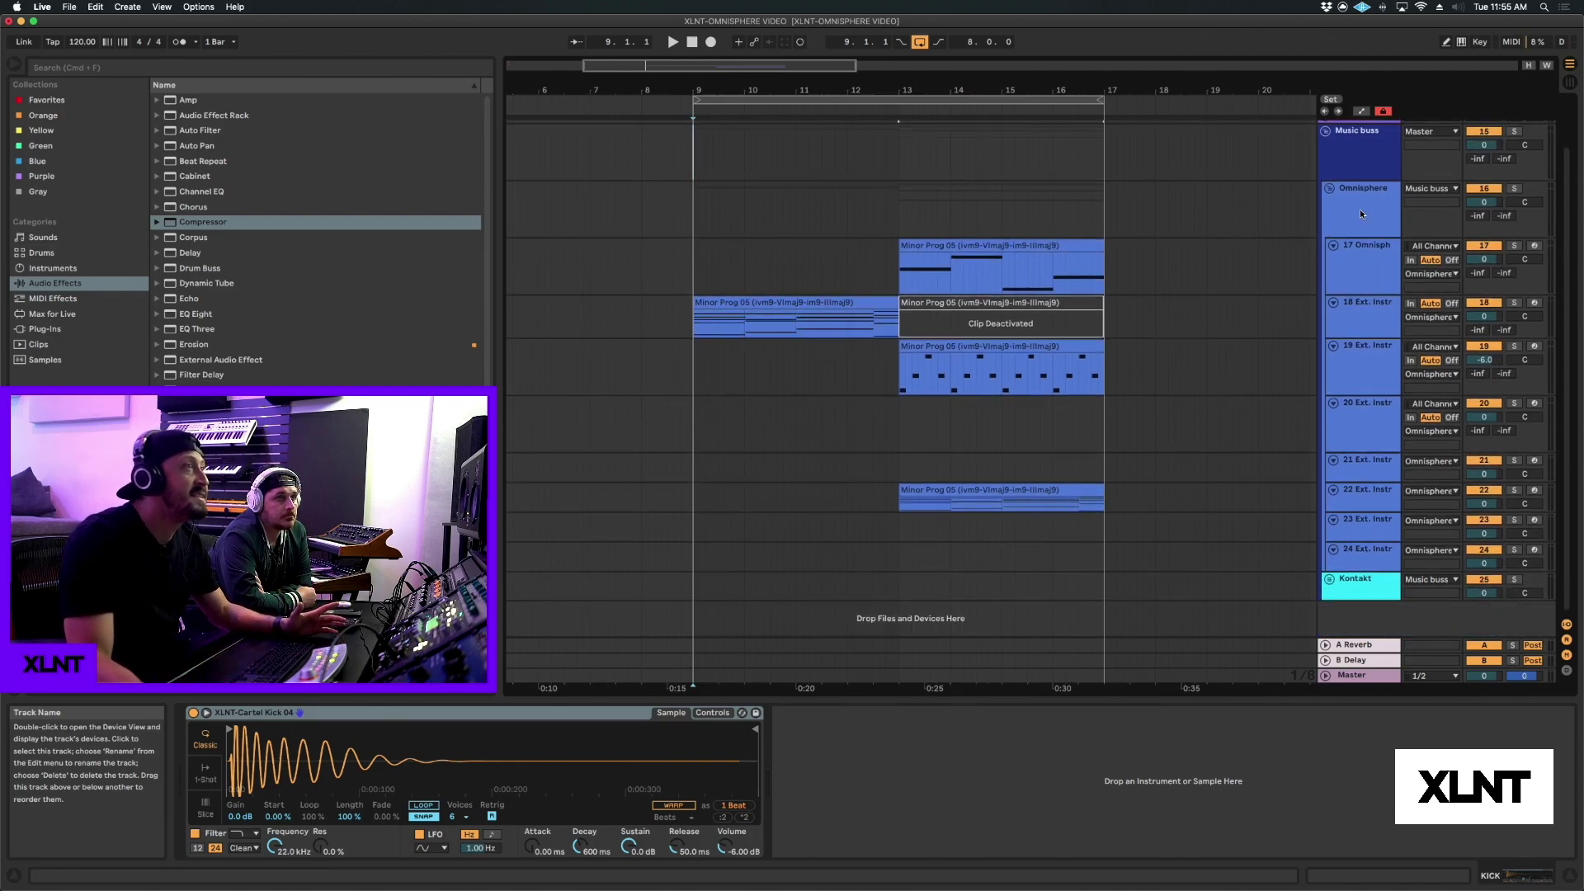
click(1360, 210)
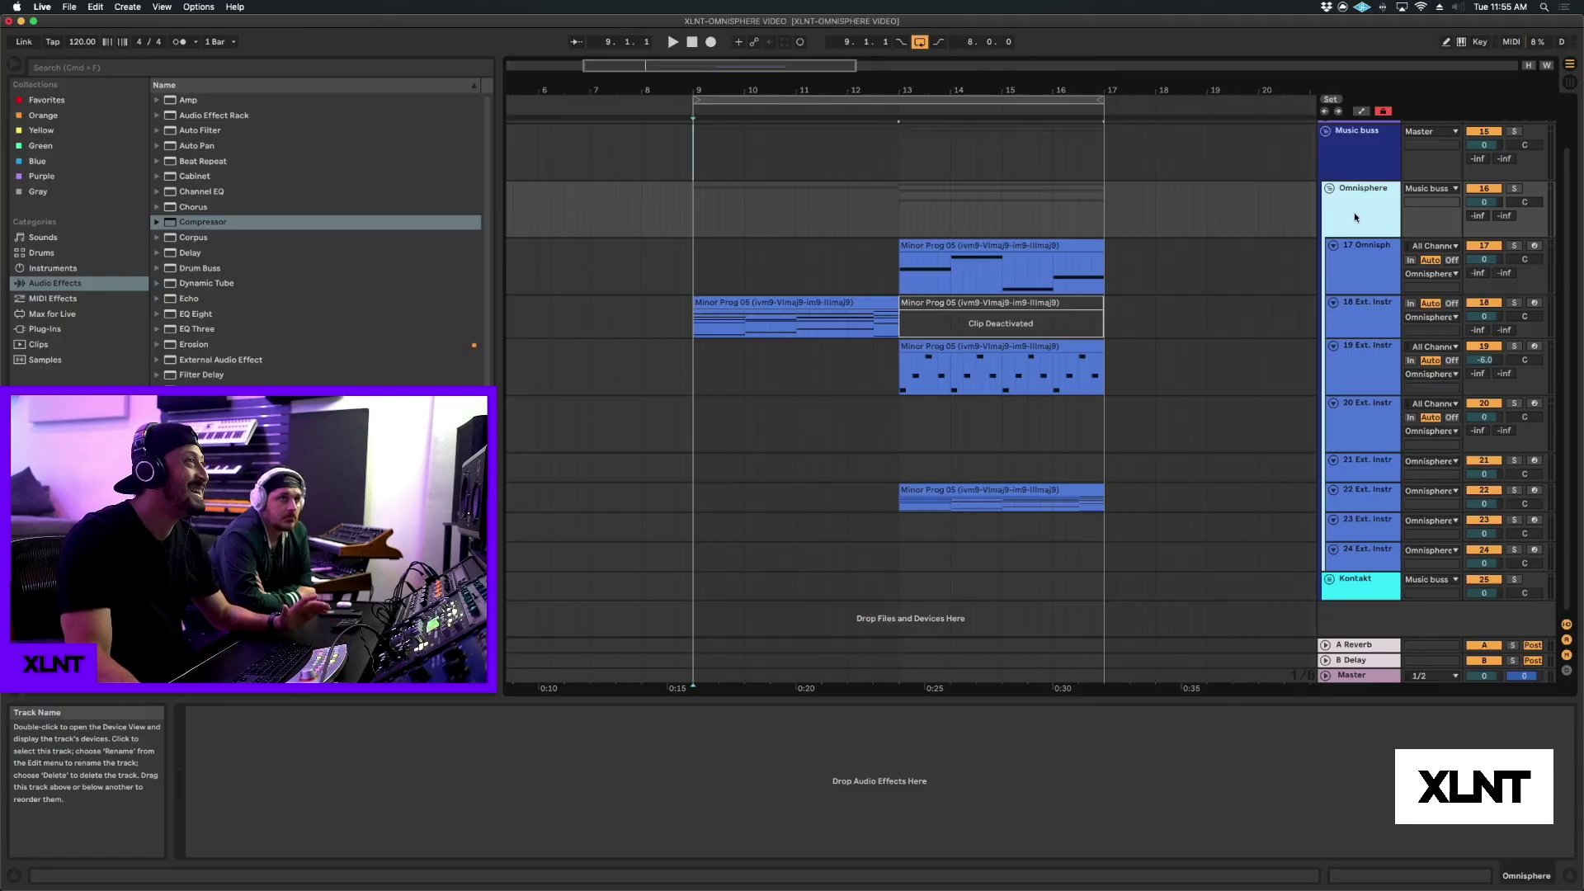
double_click(1355, 217)
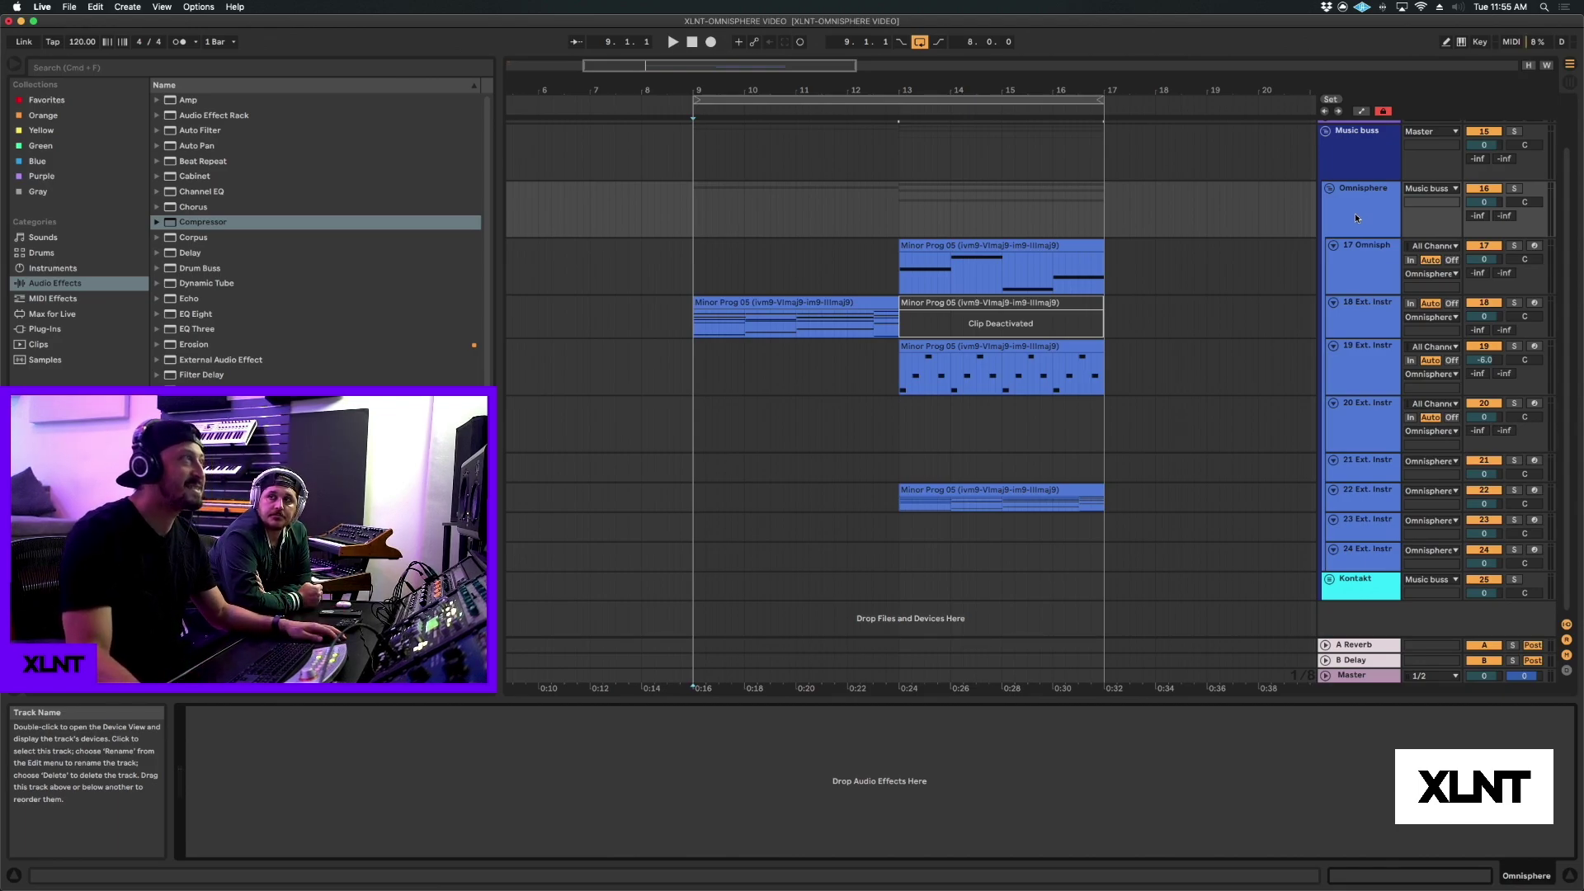
click(1373, 268)
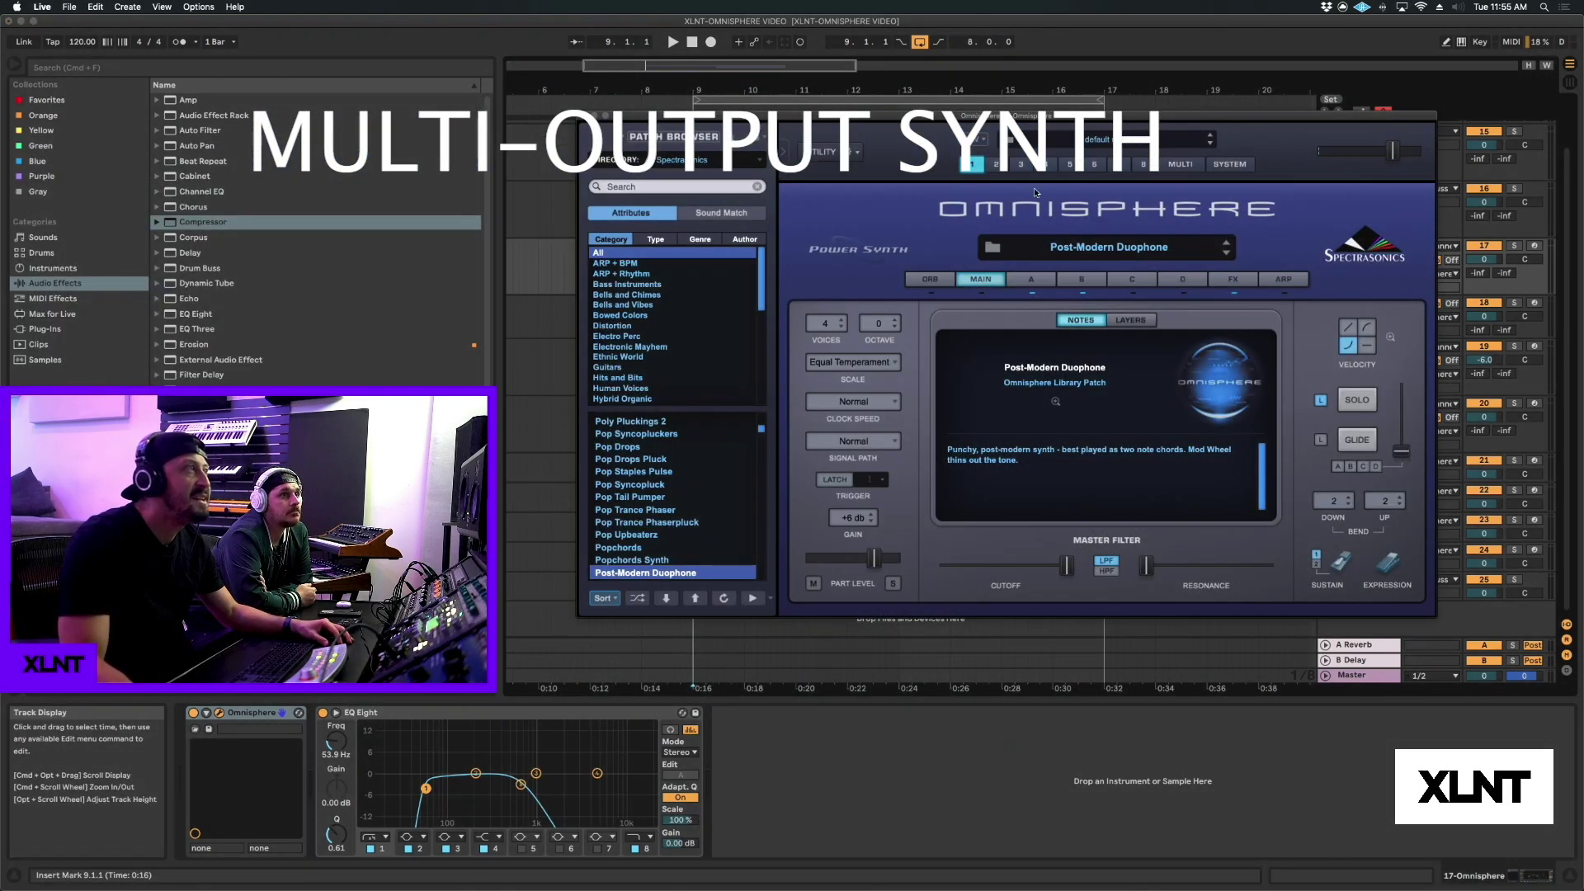
View the patches loaded in Omnisphere parts 2 through 5 and return to part 1.
click(996, 163)
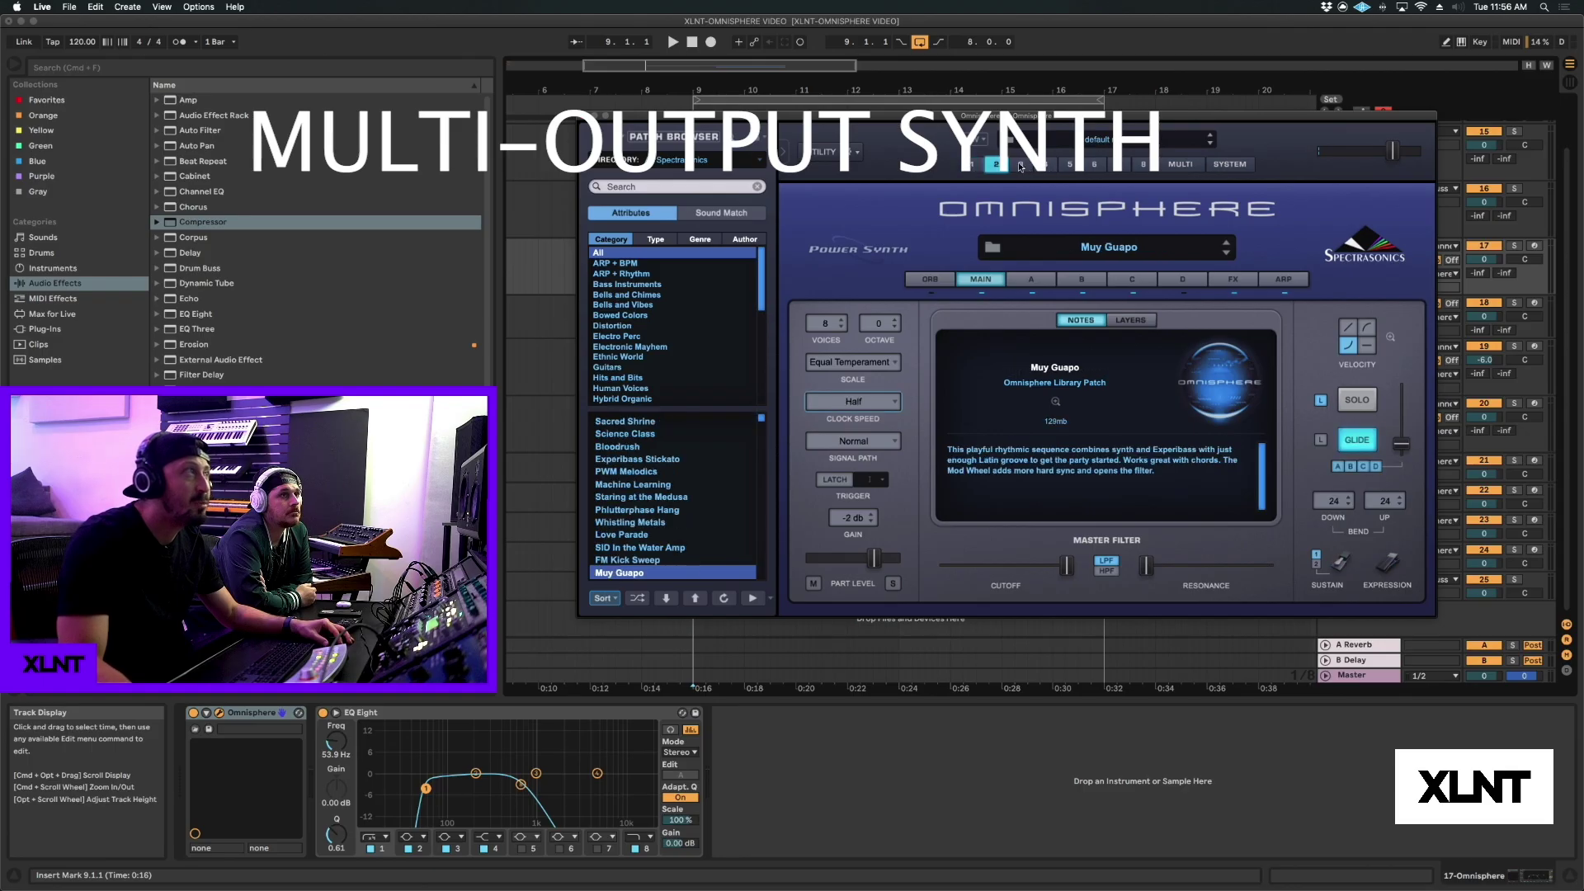
click(1023, 163)
click(1048, 164)
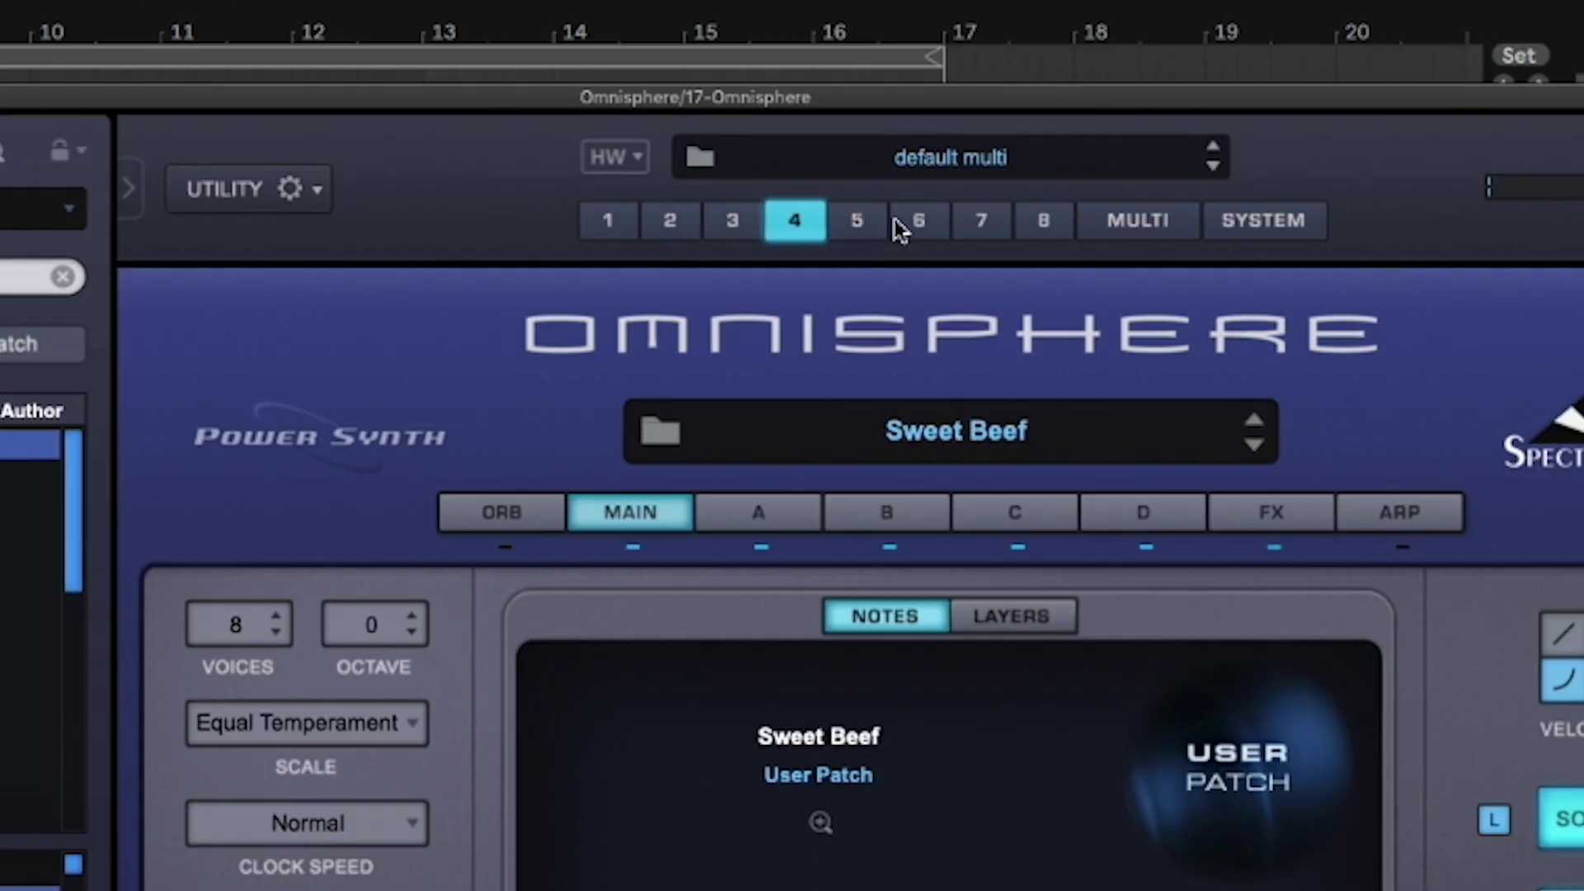
click(877, 220)
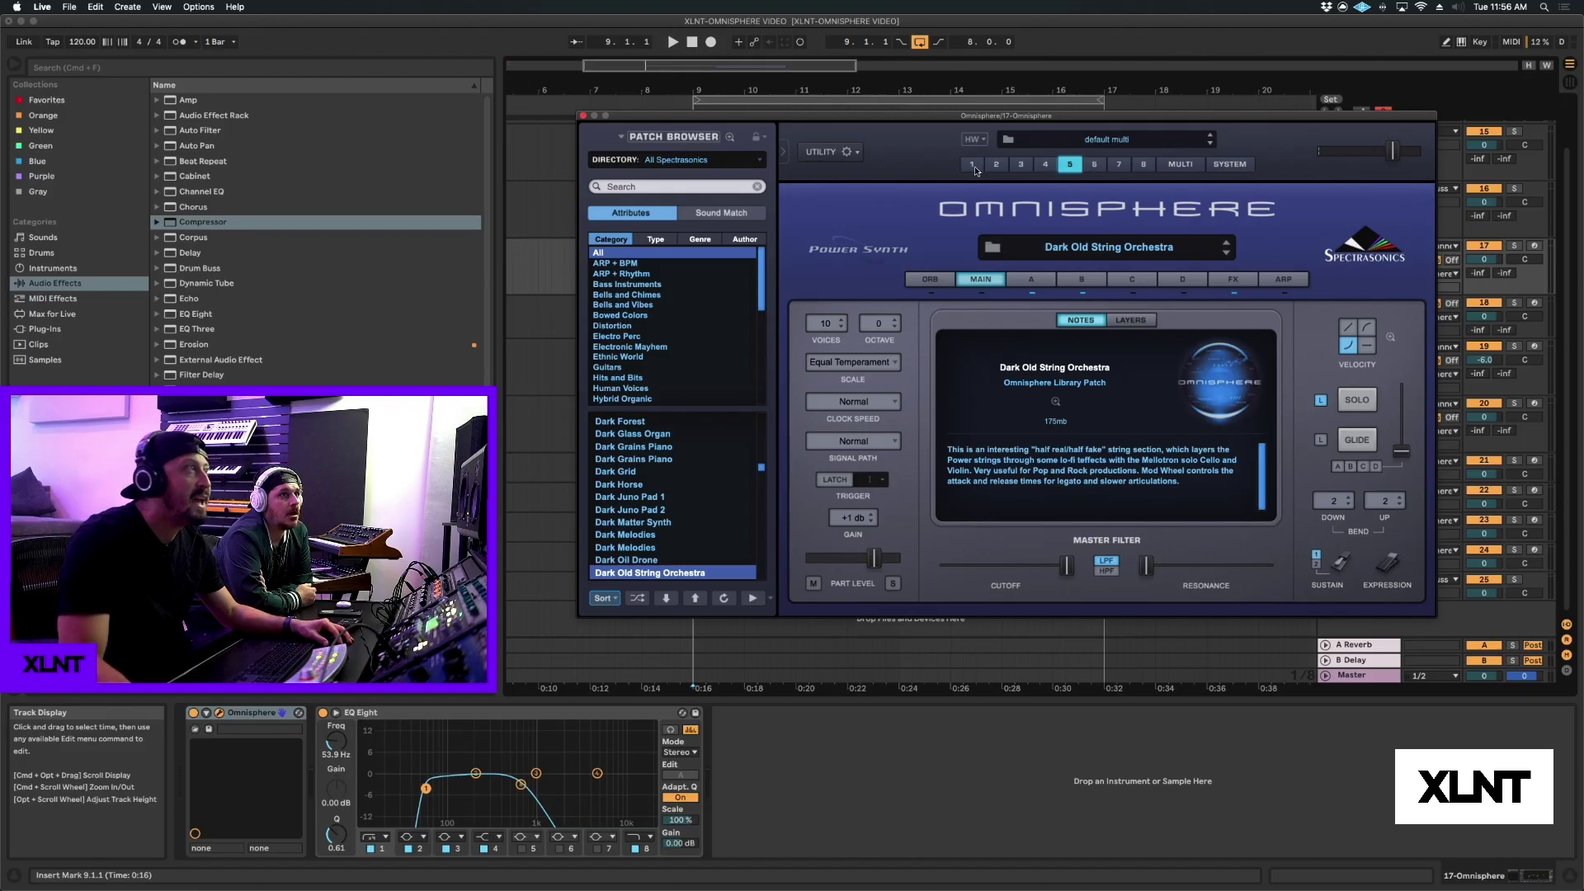
click(974, 164)
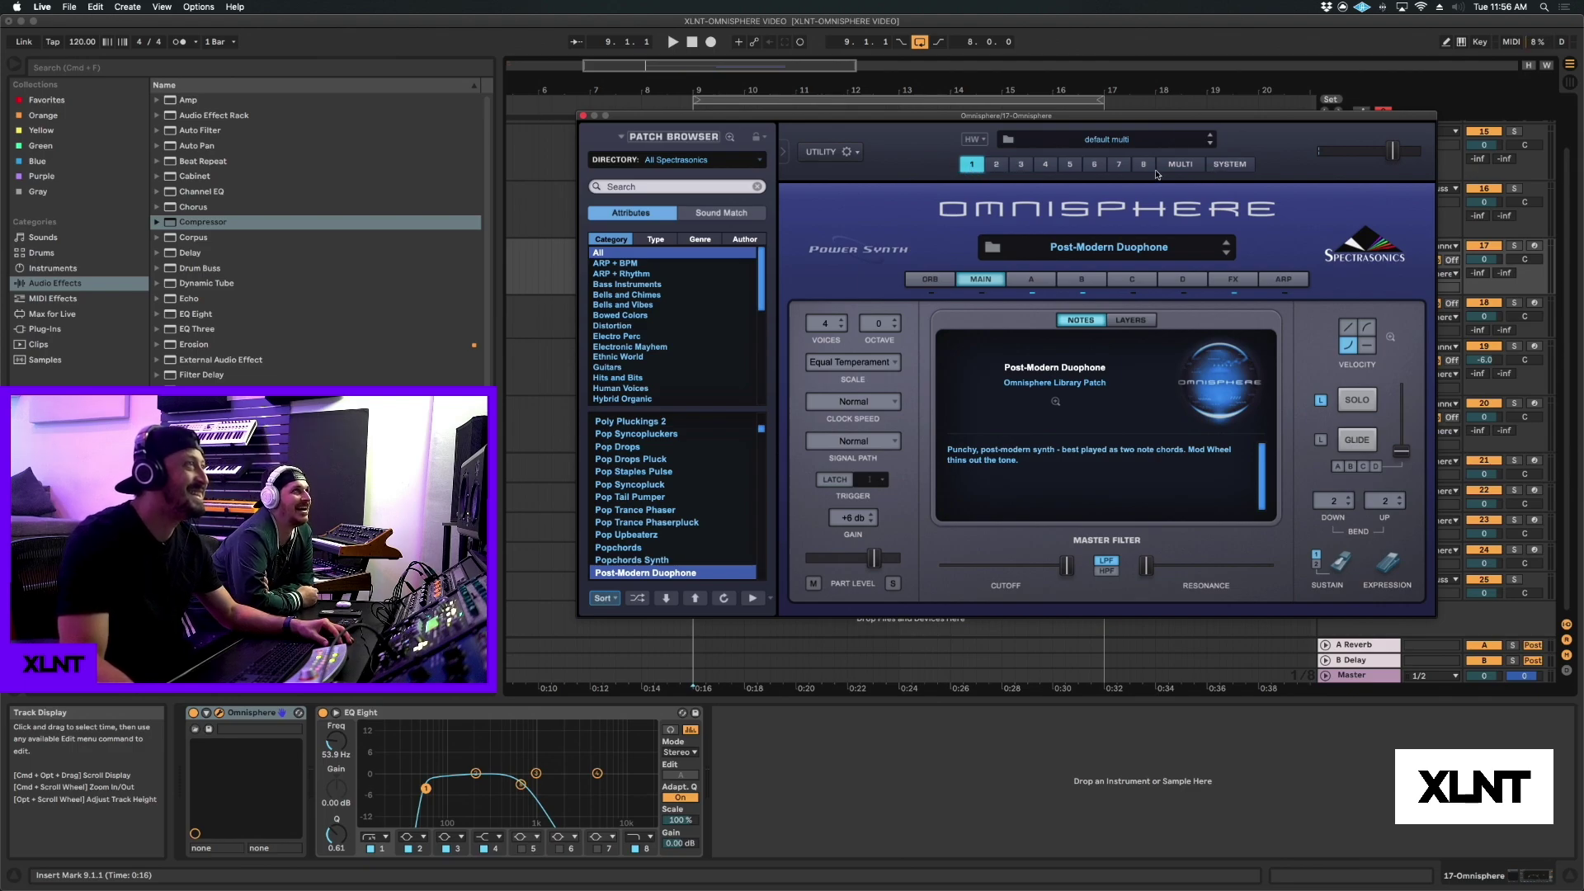
Examine the Multi mixer's channel and output assignments in Omnisphere and return to part 1.
click(1181, 167)
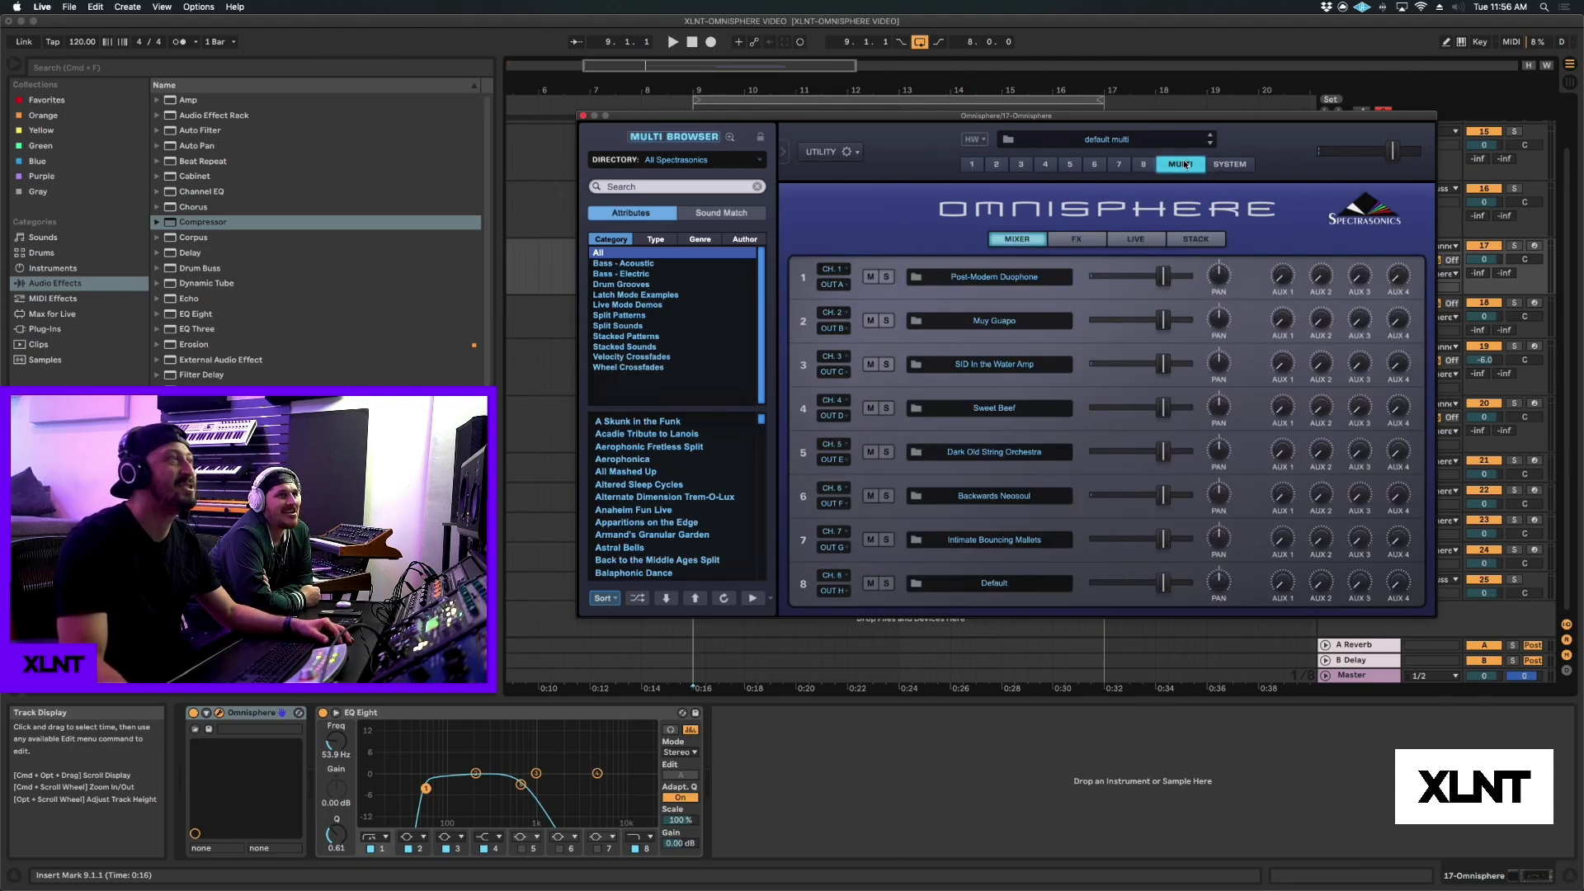
click(972, 165)
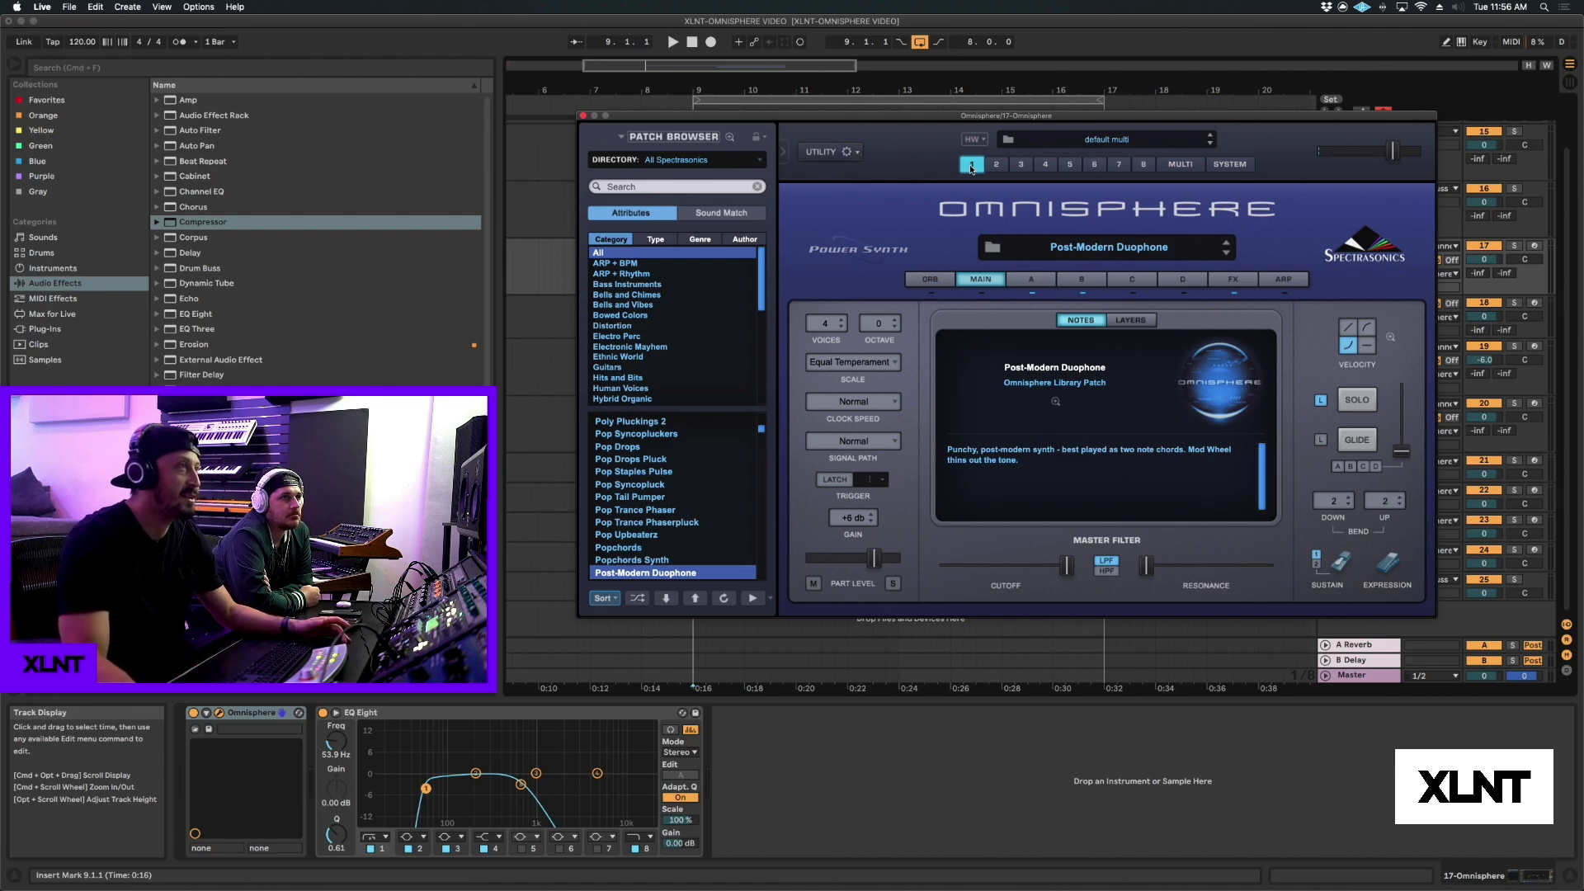
drag(756, 120, 671, 128)
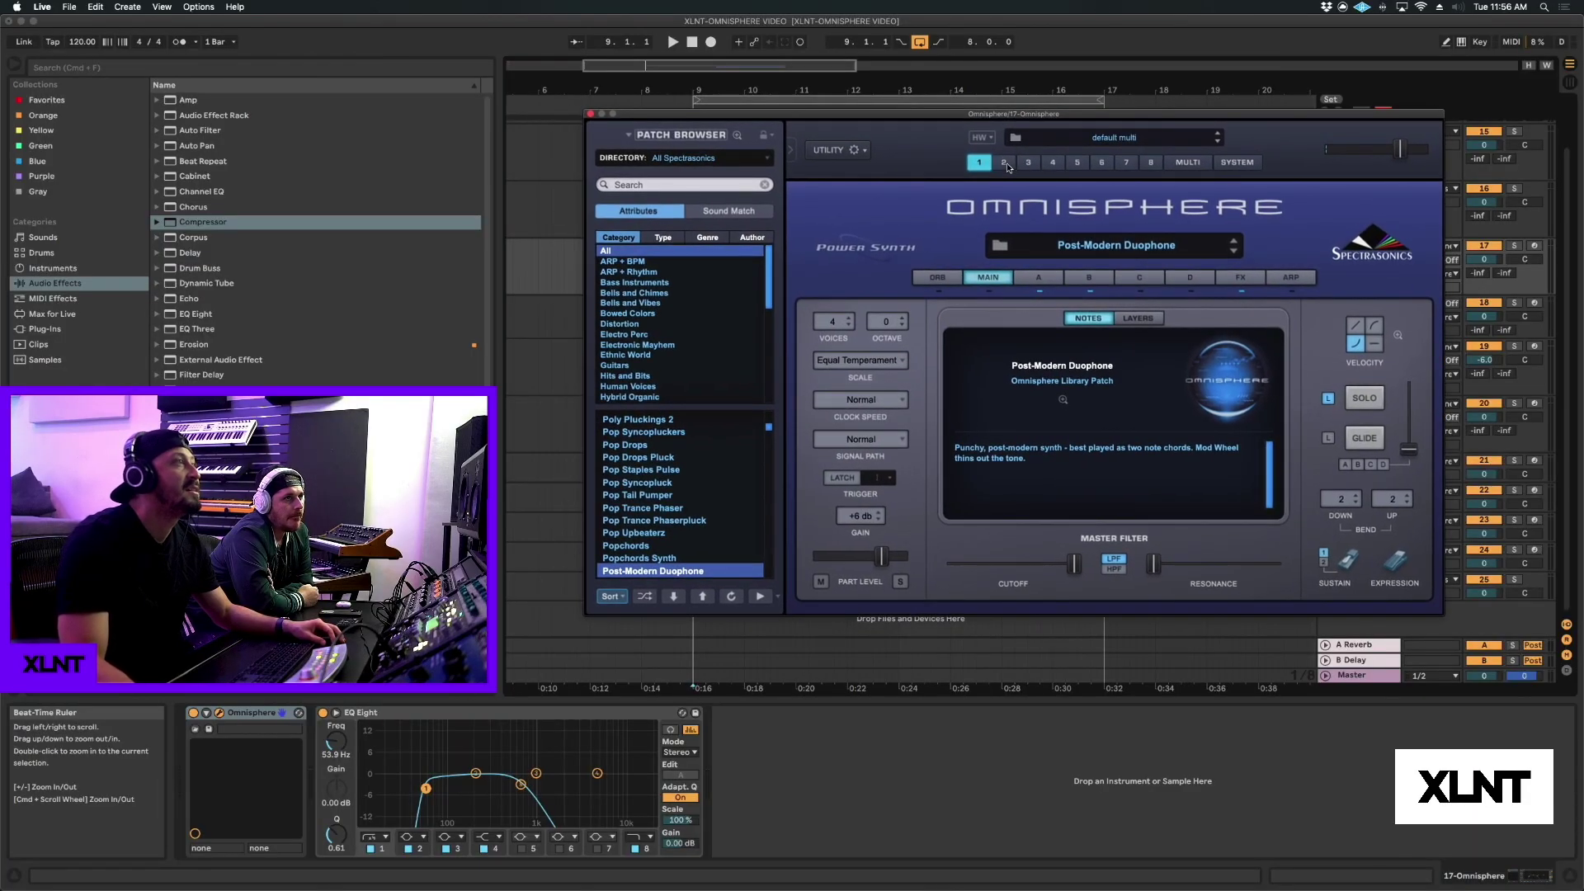
Go through the patches in the other Omnisphere parts up to part 8 and return to part 1.
click(1004, 162)
click(1028, 161)
click(1052, 161)
click(1077, 161)
click(1098, 162)
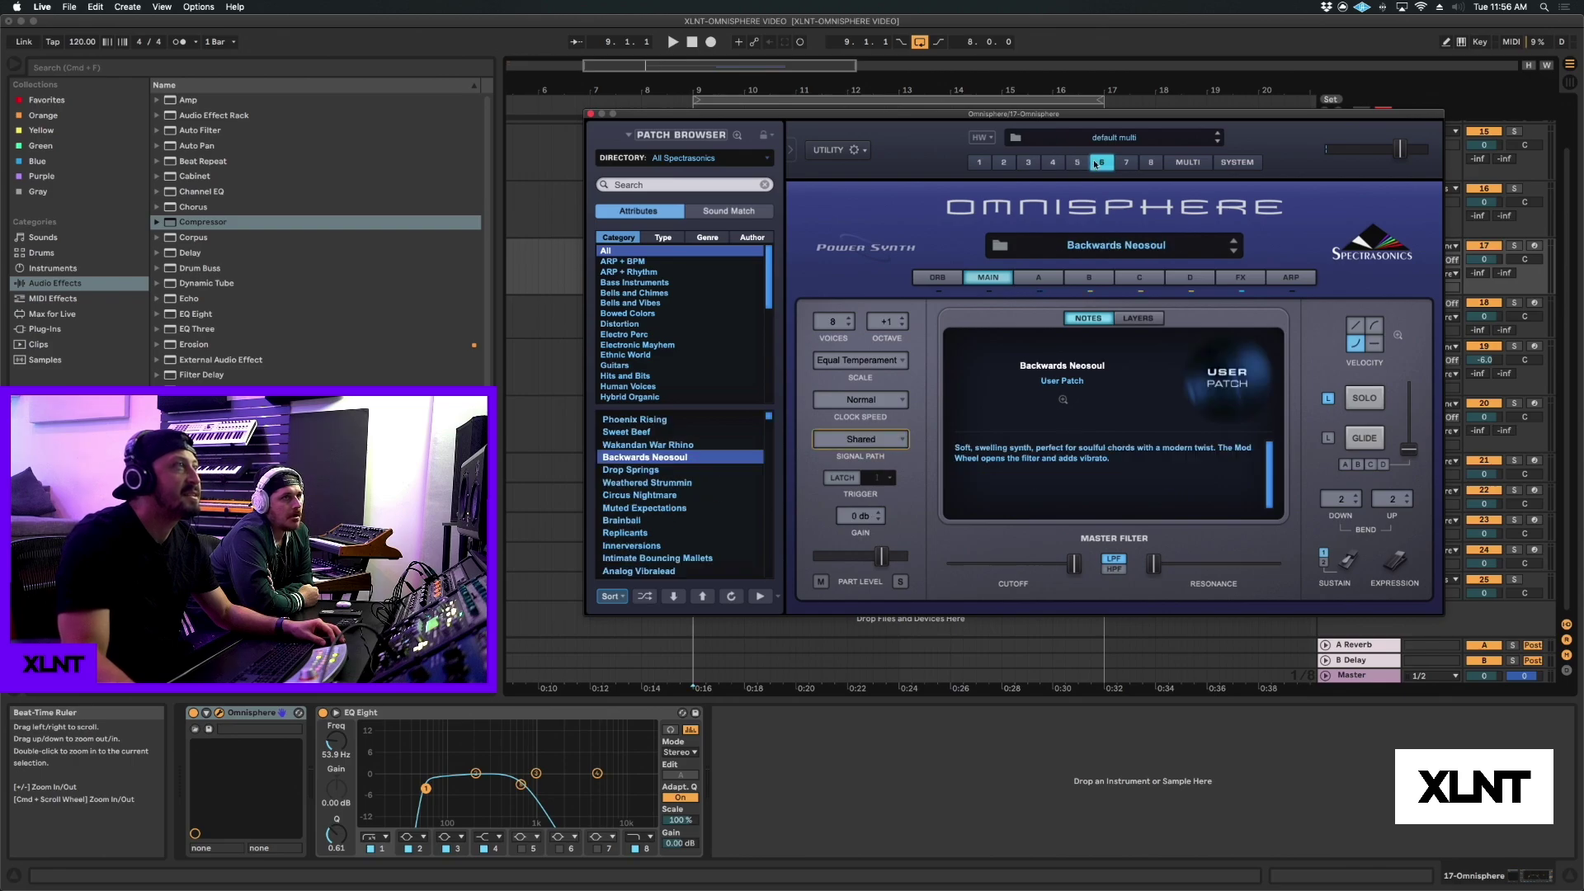
click(1147, 162)
click(977, 162)
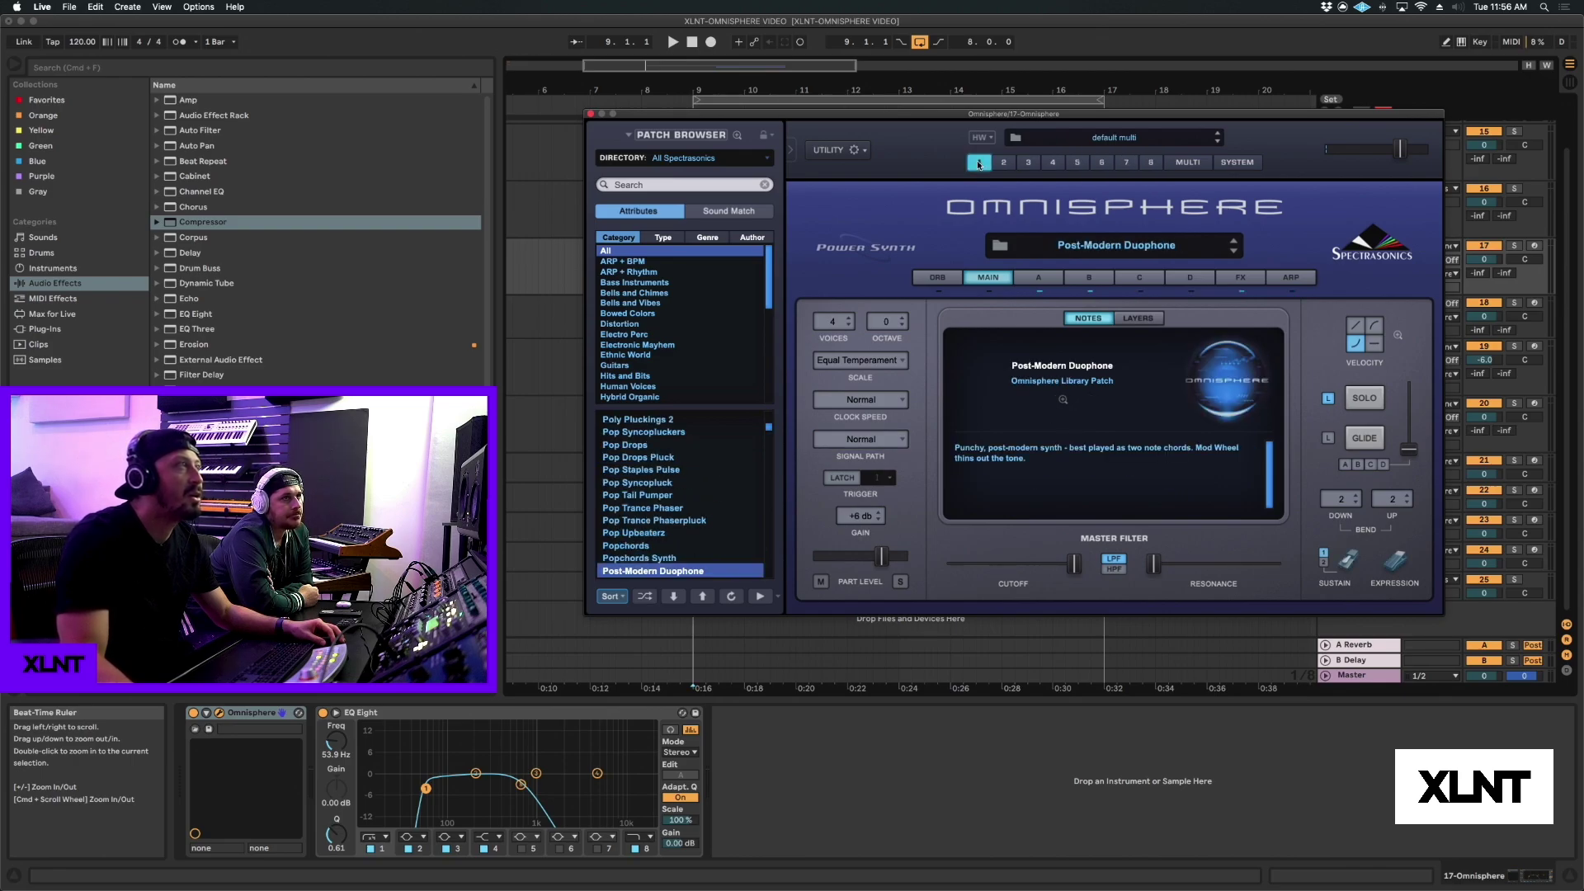
Close the Omnisphere window and inspect the devices on the Ext. Instrument tracks from track 18 down.
drag(928, 117, 901, 134)
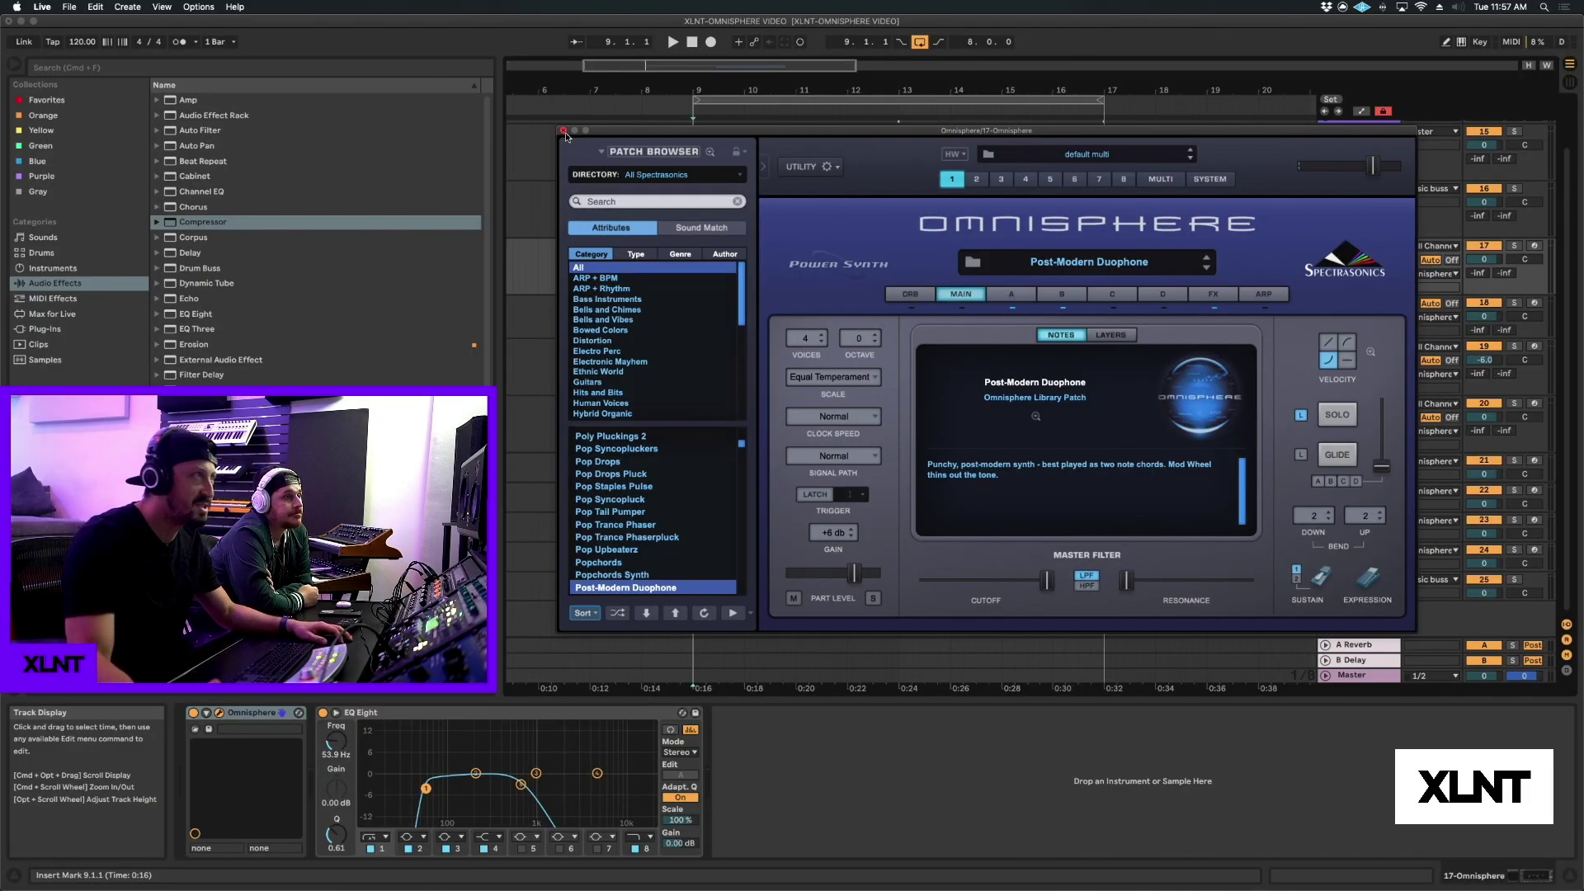
click(565, 131)
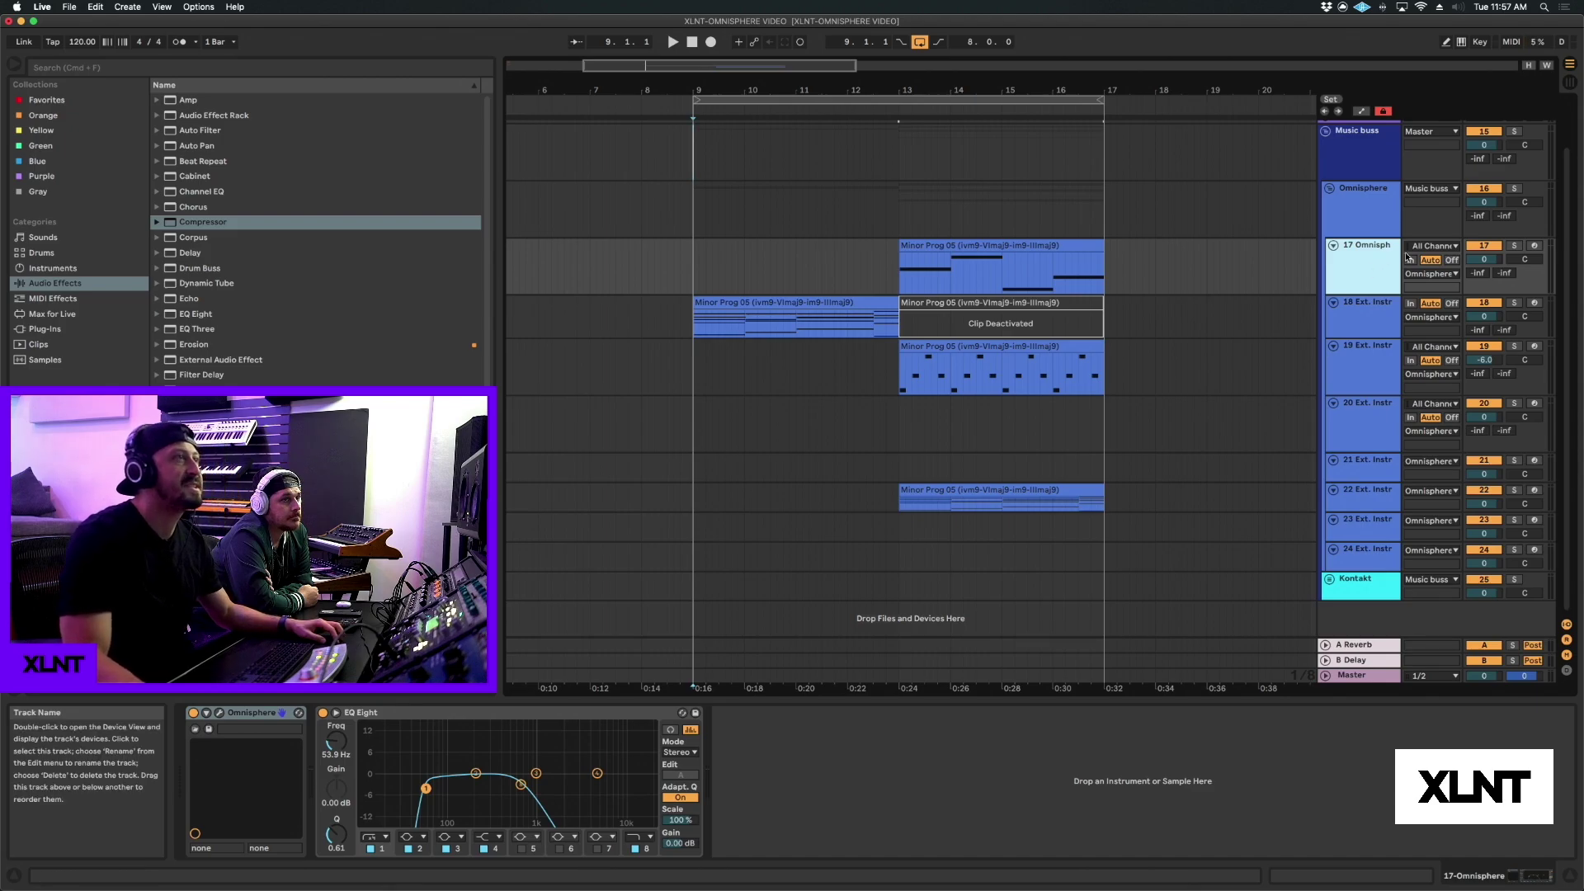
click(1363, 313)
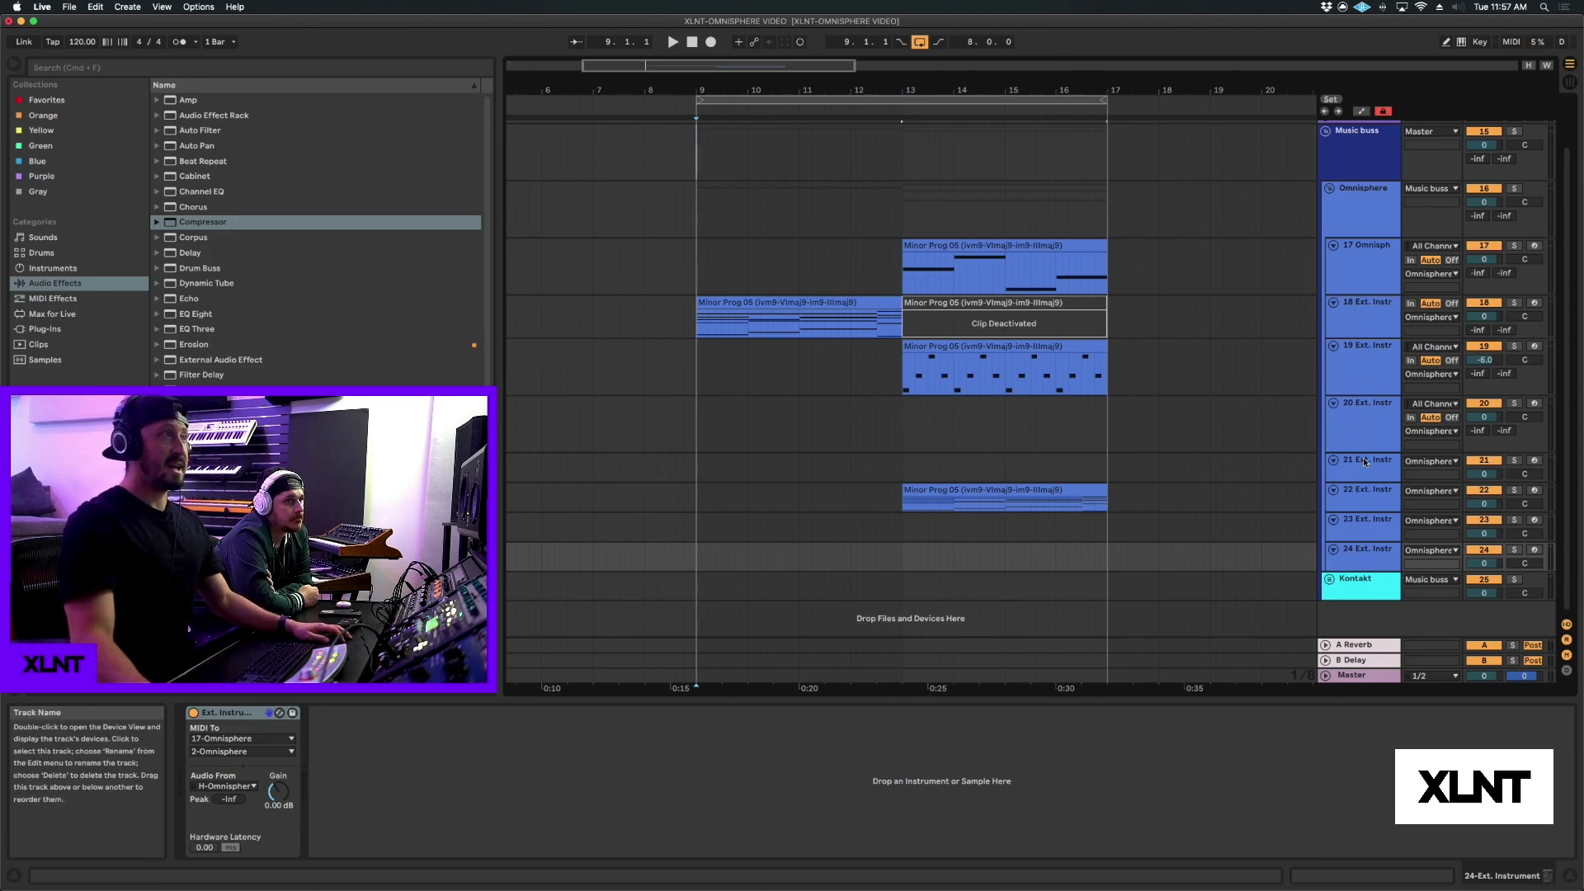
Reopen Omnisphere from track 17, review each part's channel and output in the Multi mixer, and close the window.
click(1358, 265)
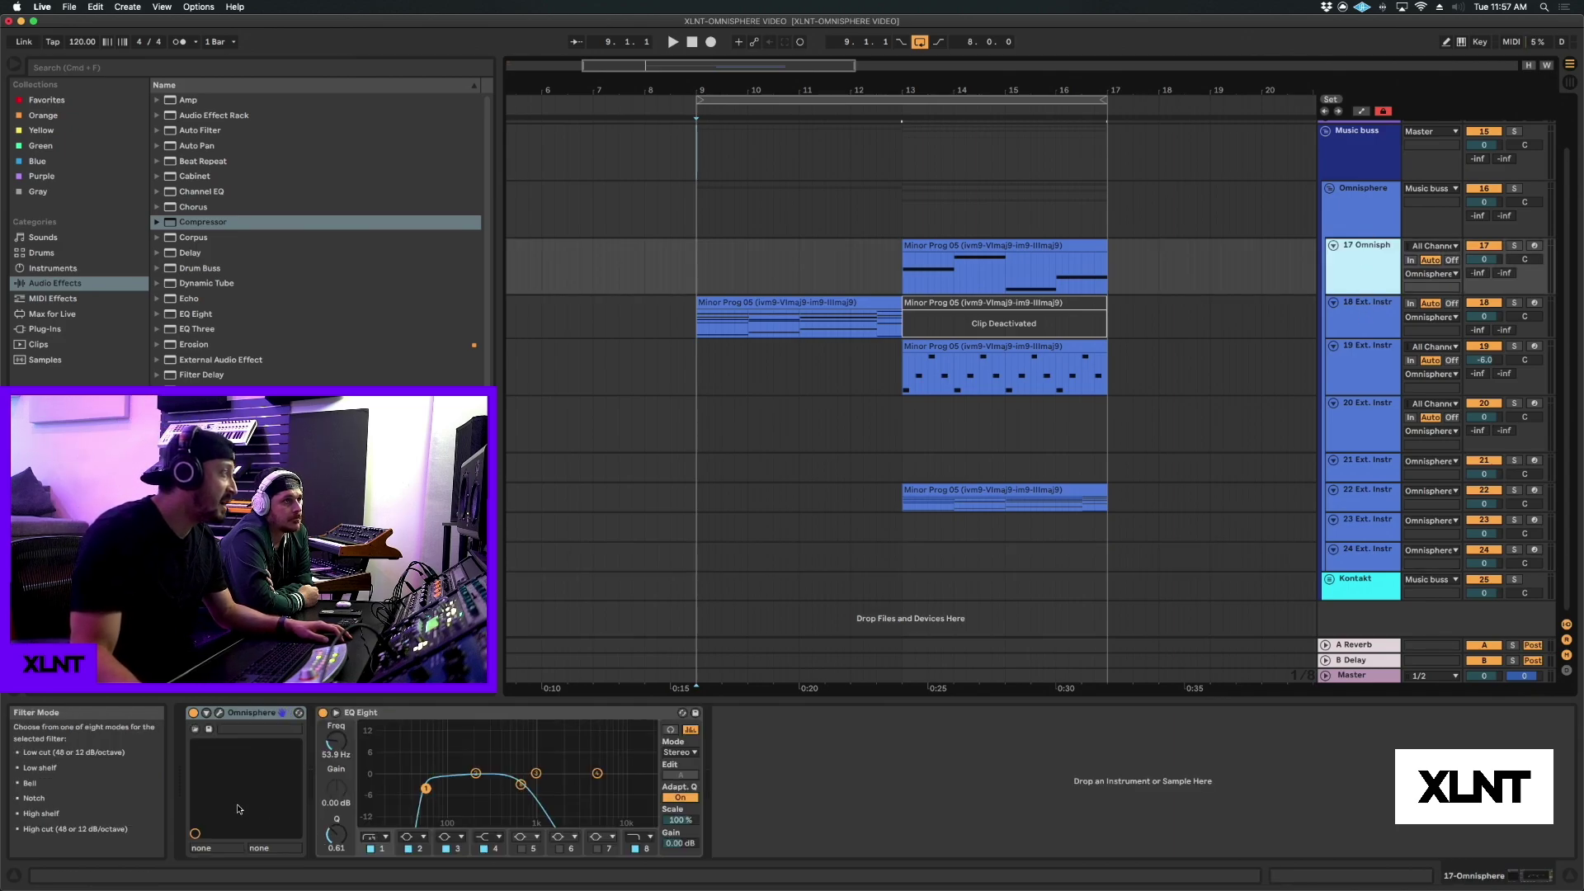
key(super+alt+p)
click(1175, 186)
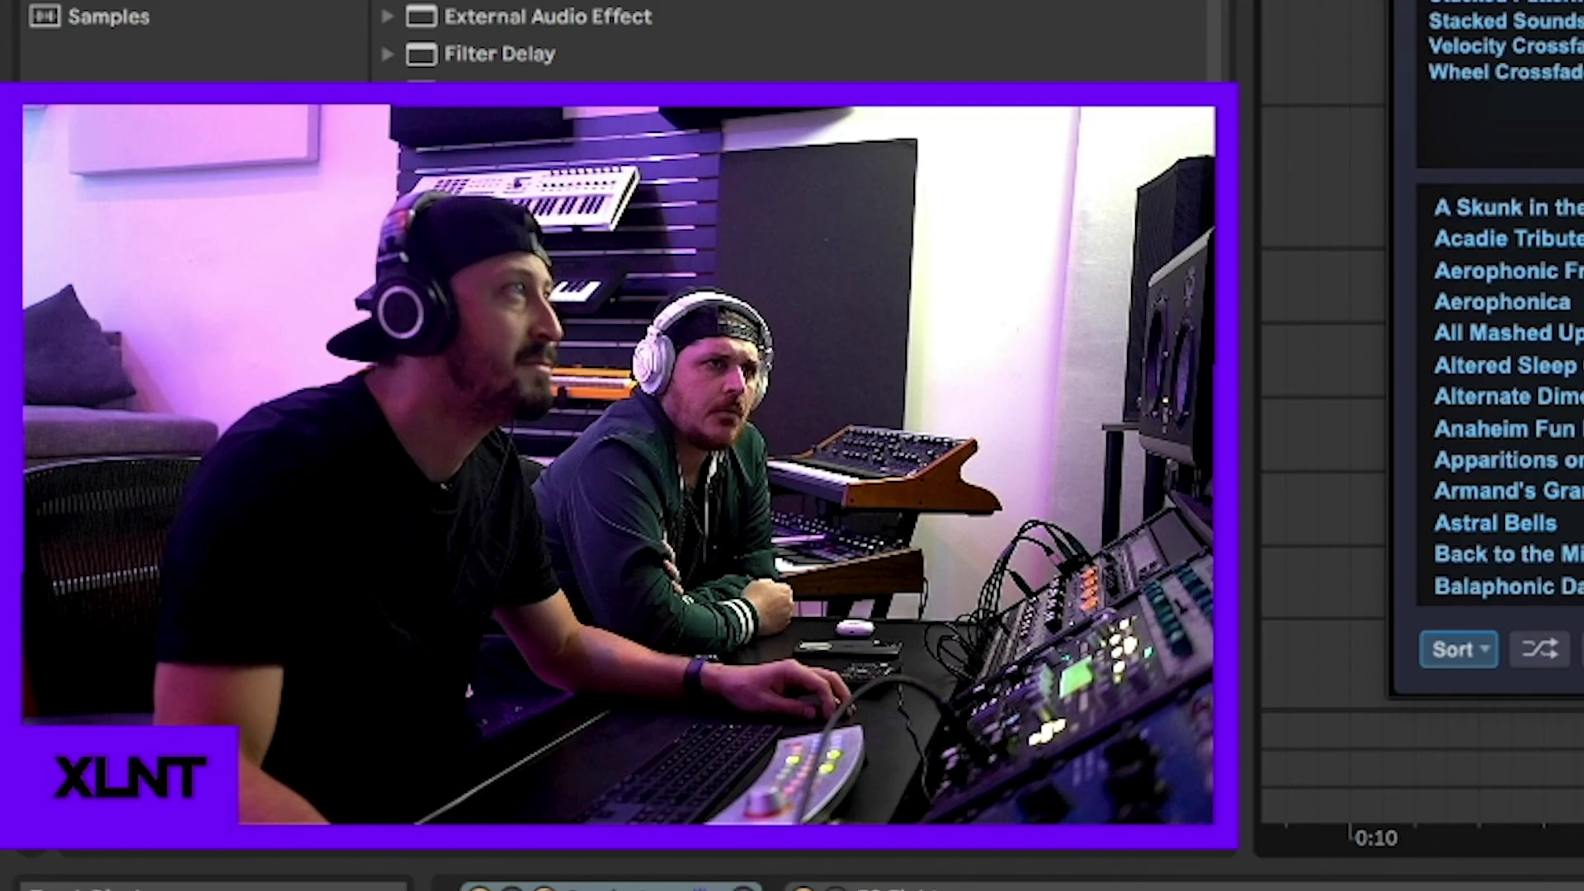
drag(1535, 6, 1565, 59)
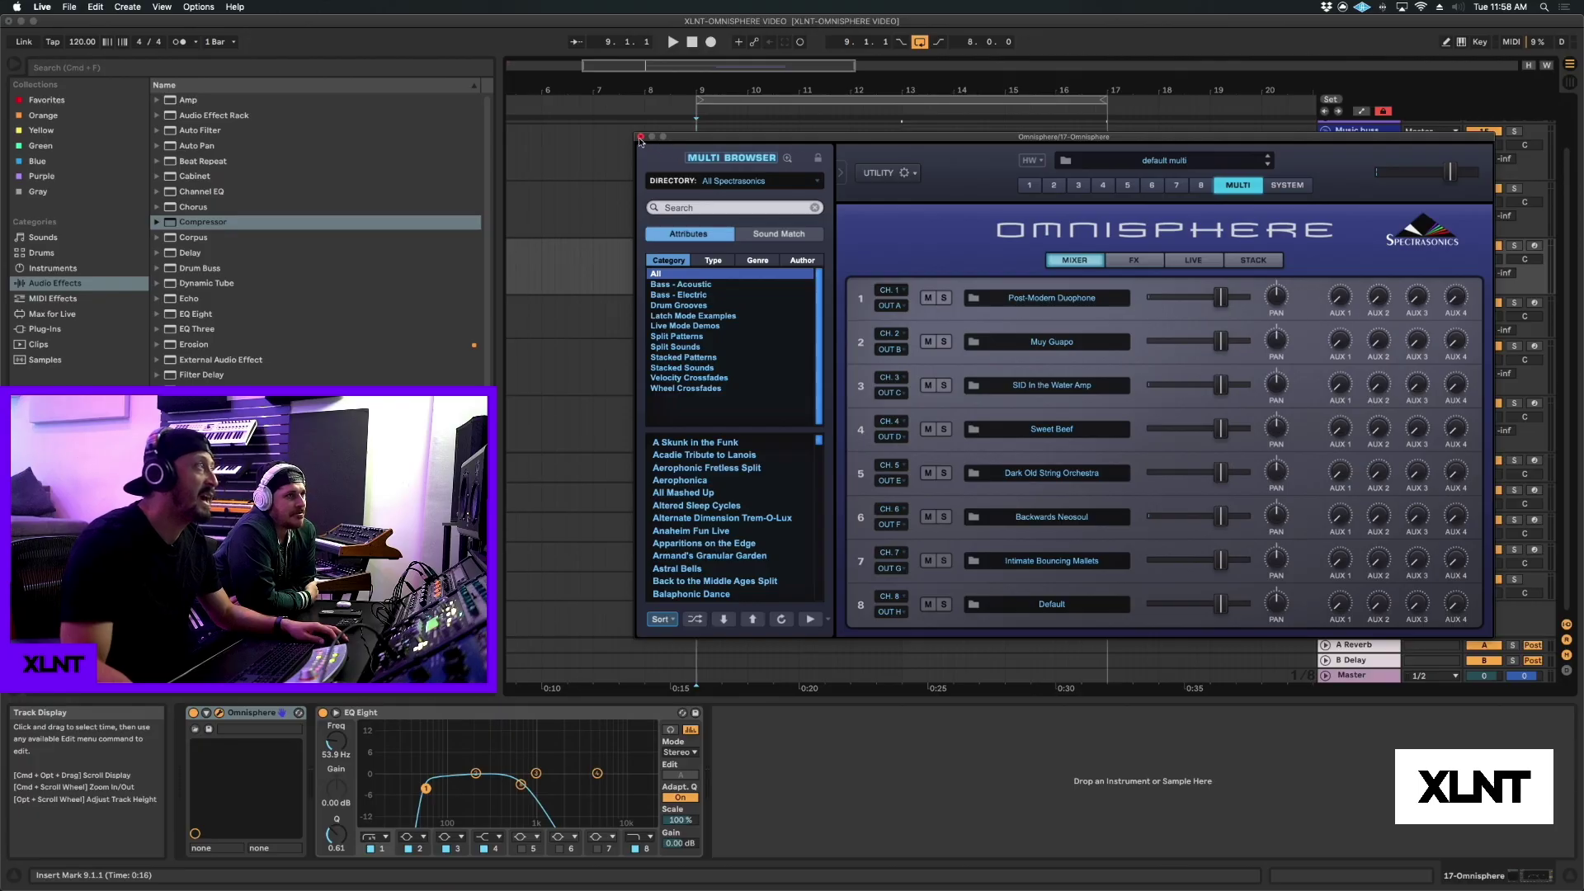
click(645, 146)
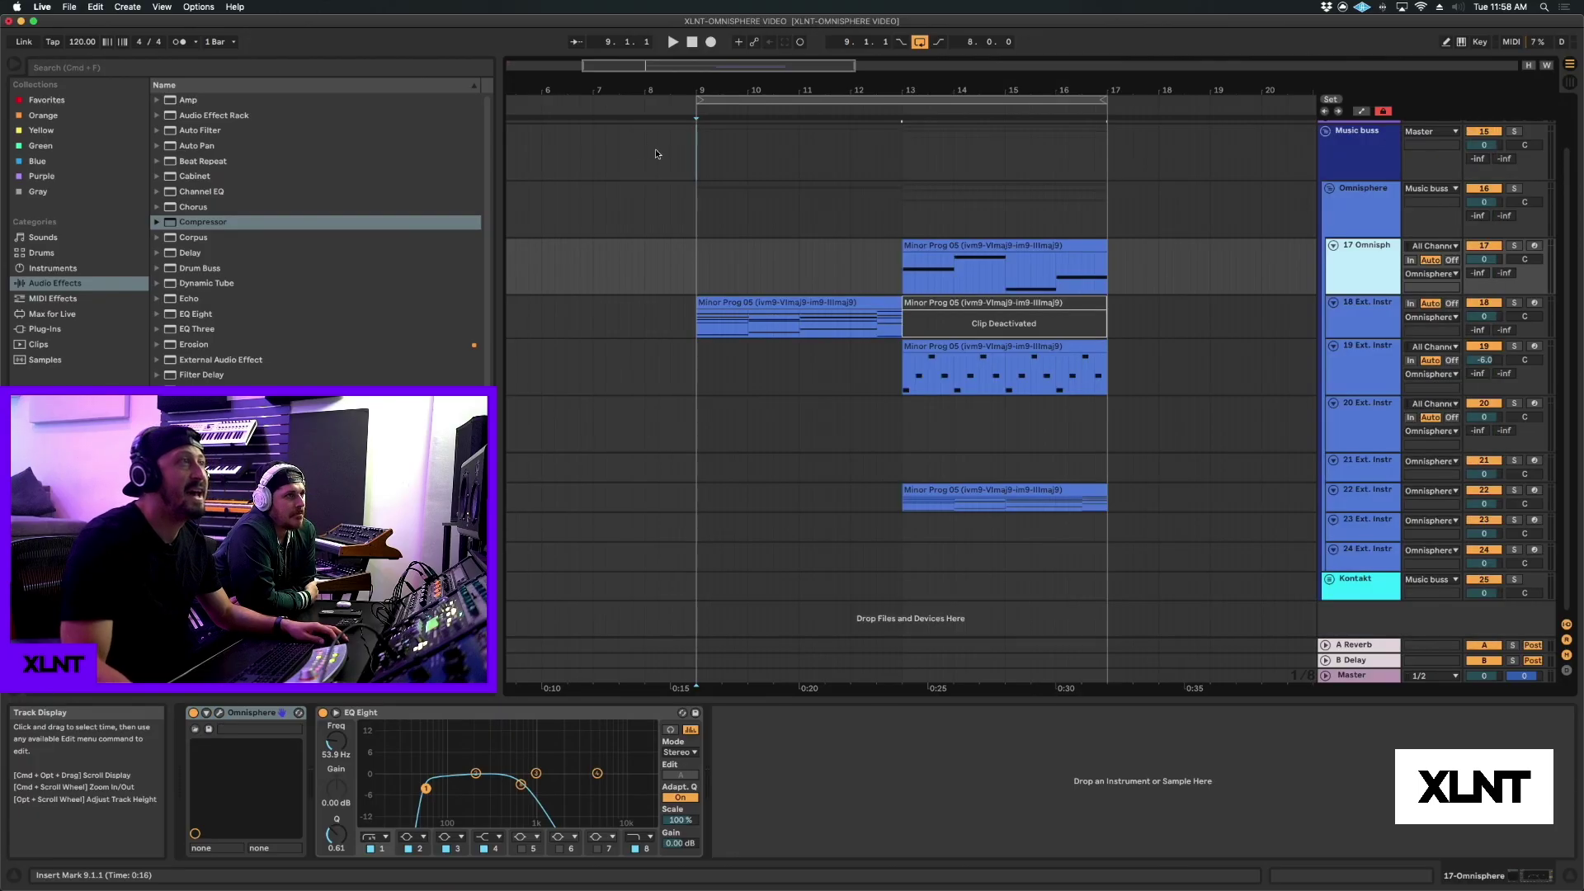
View the device on track 18 and locate External Instrument among the browser's instruments.
click(1374, 318)
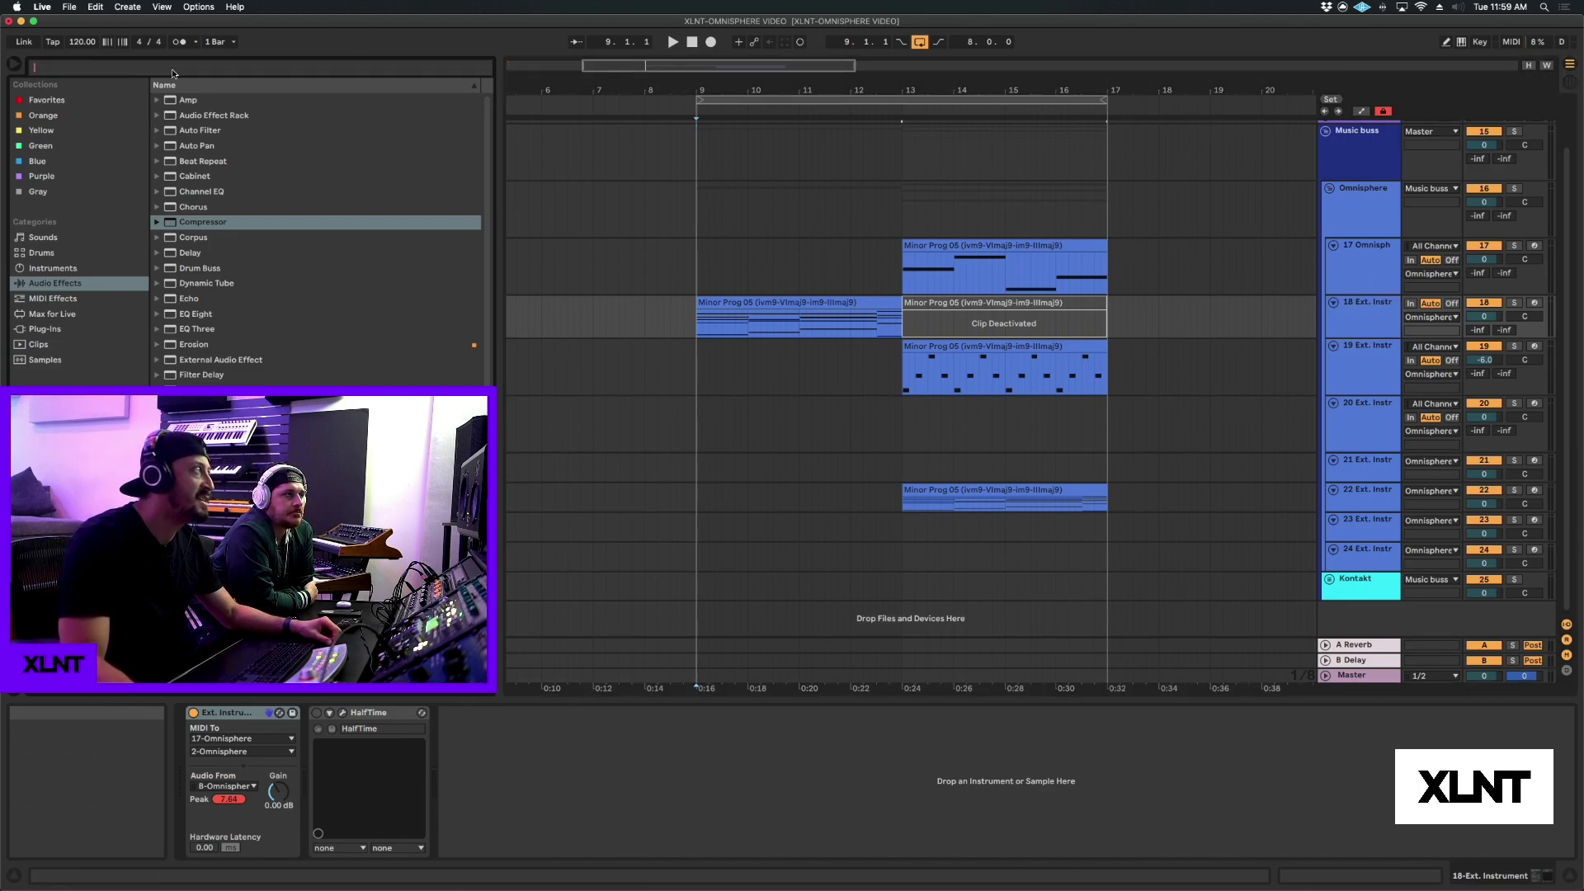
click(53, 269)
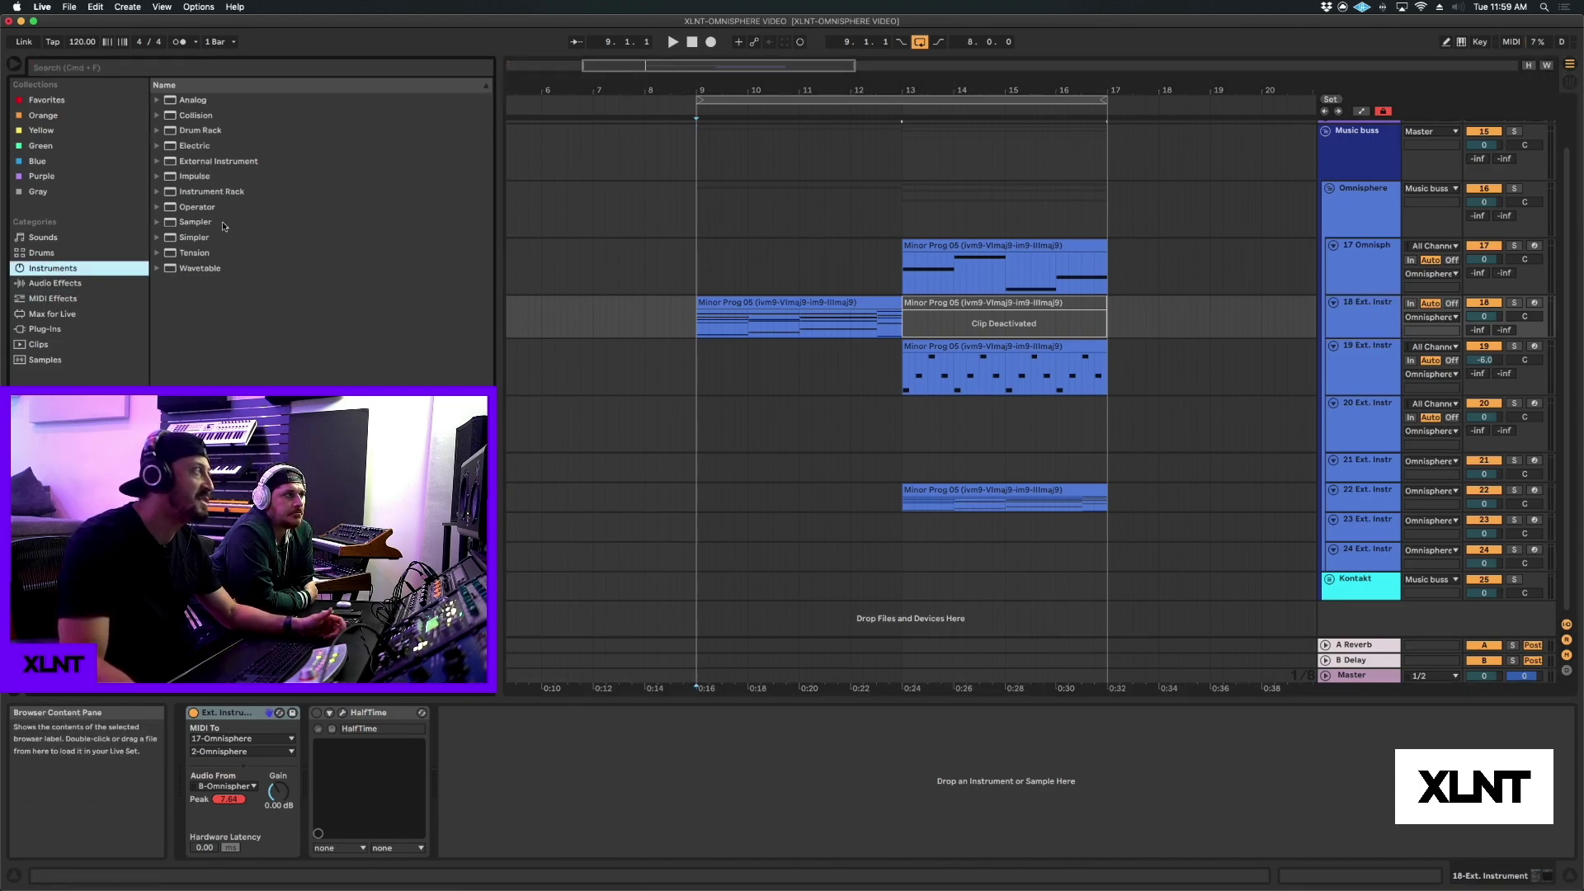
click(218, 161)
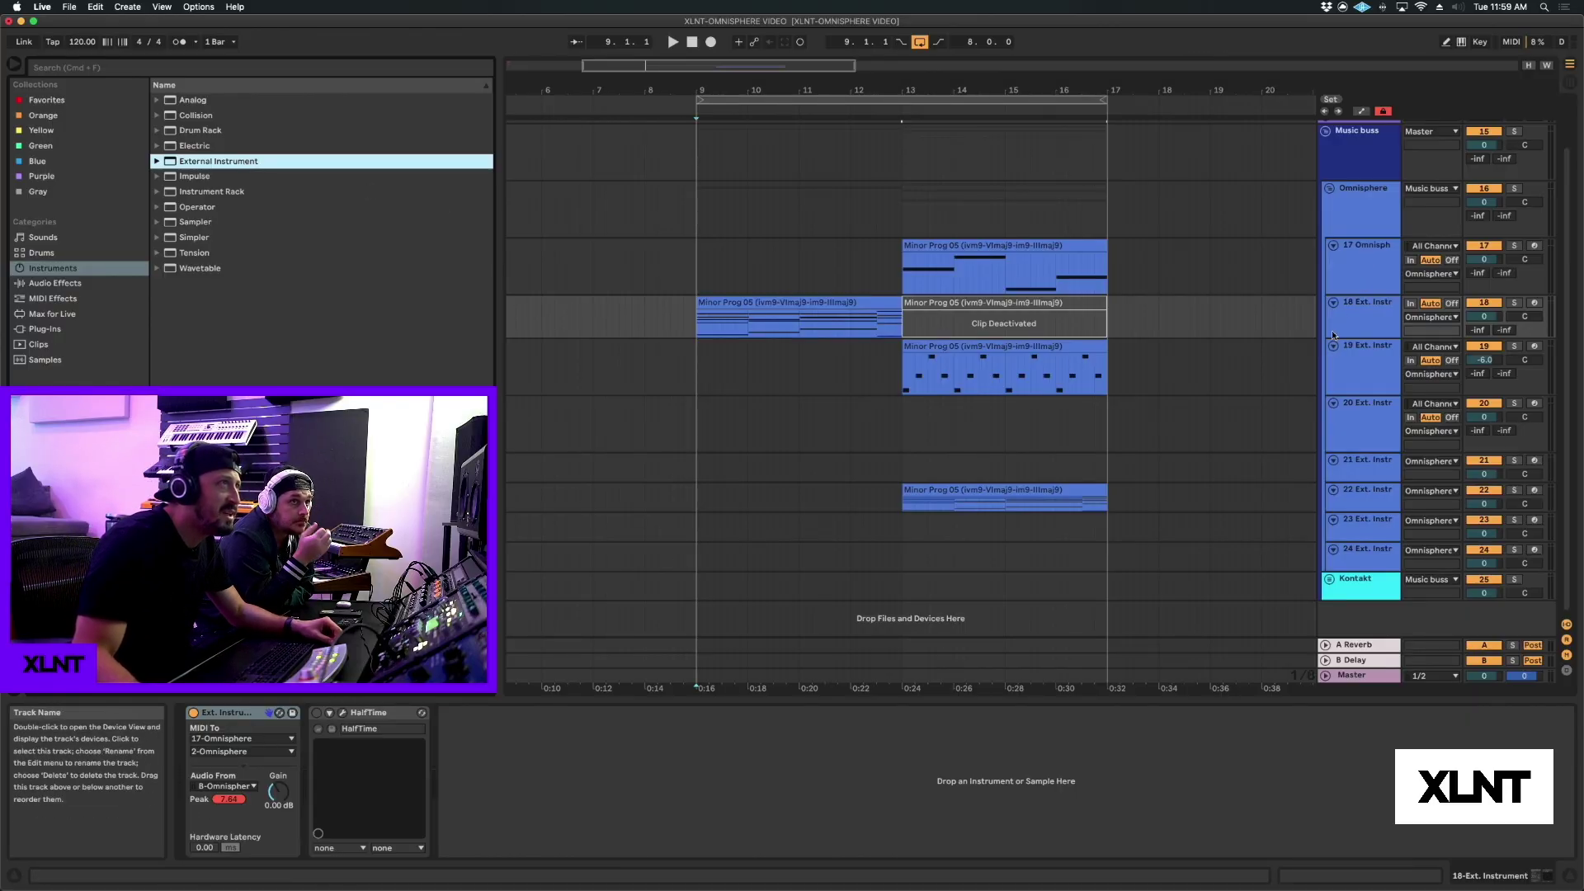
Compare the Omnisphere device on track 17 with the External Instrument device on track 18.
click(1374, 253)
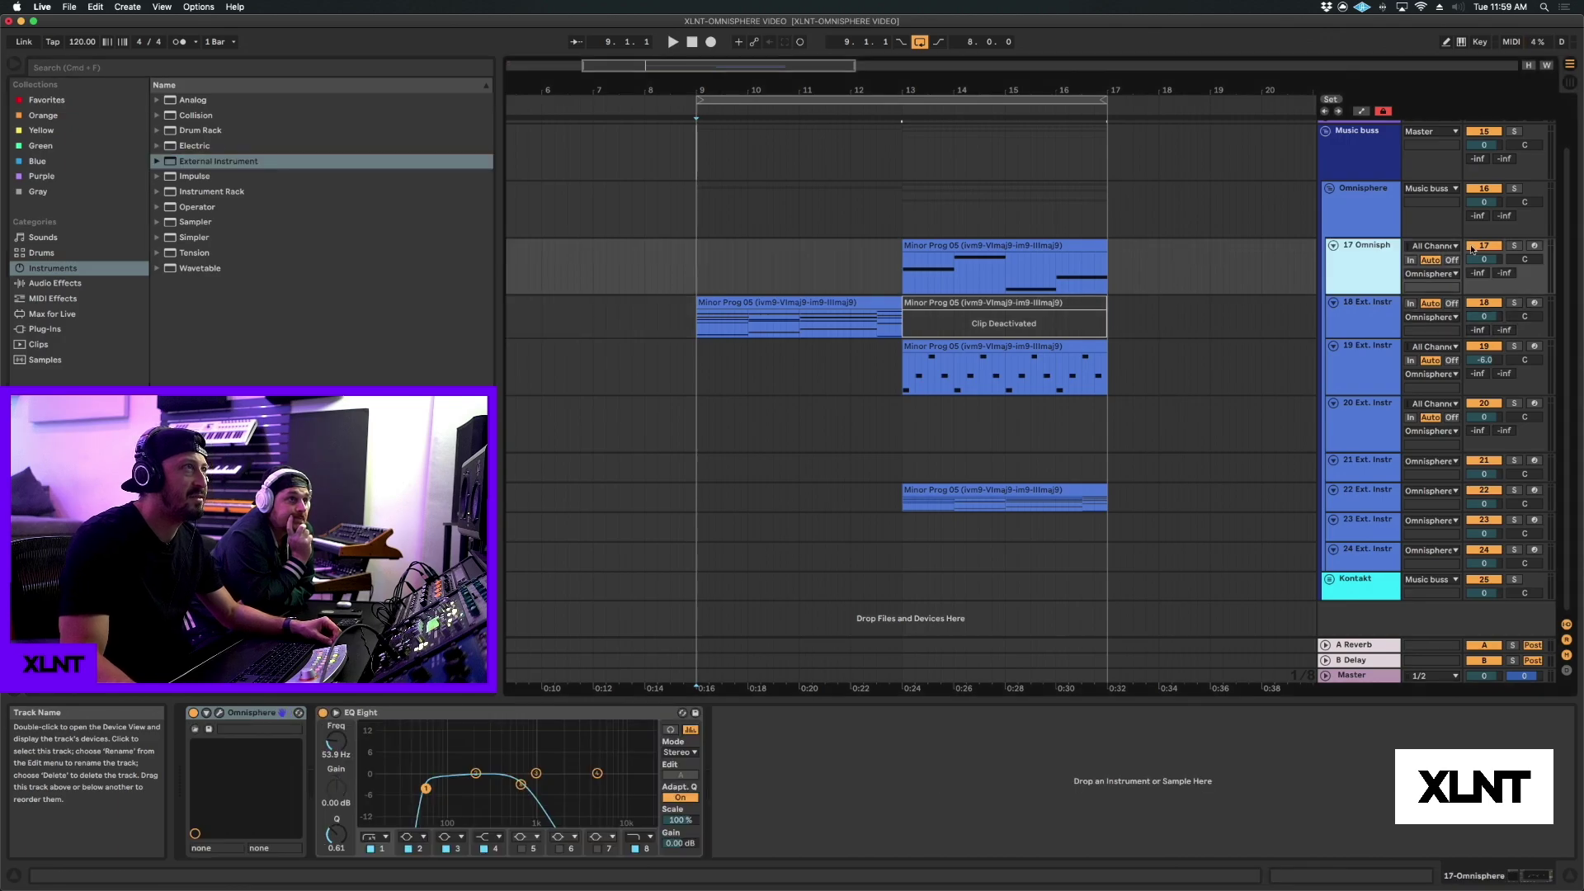
click(1367, 314)
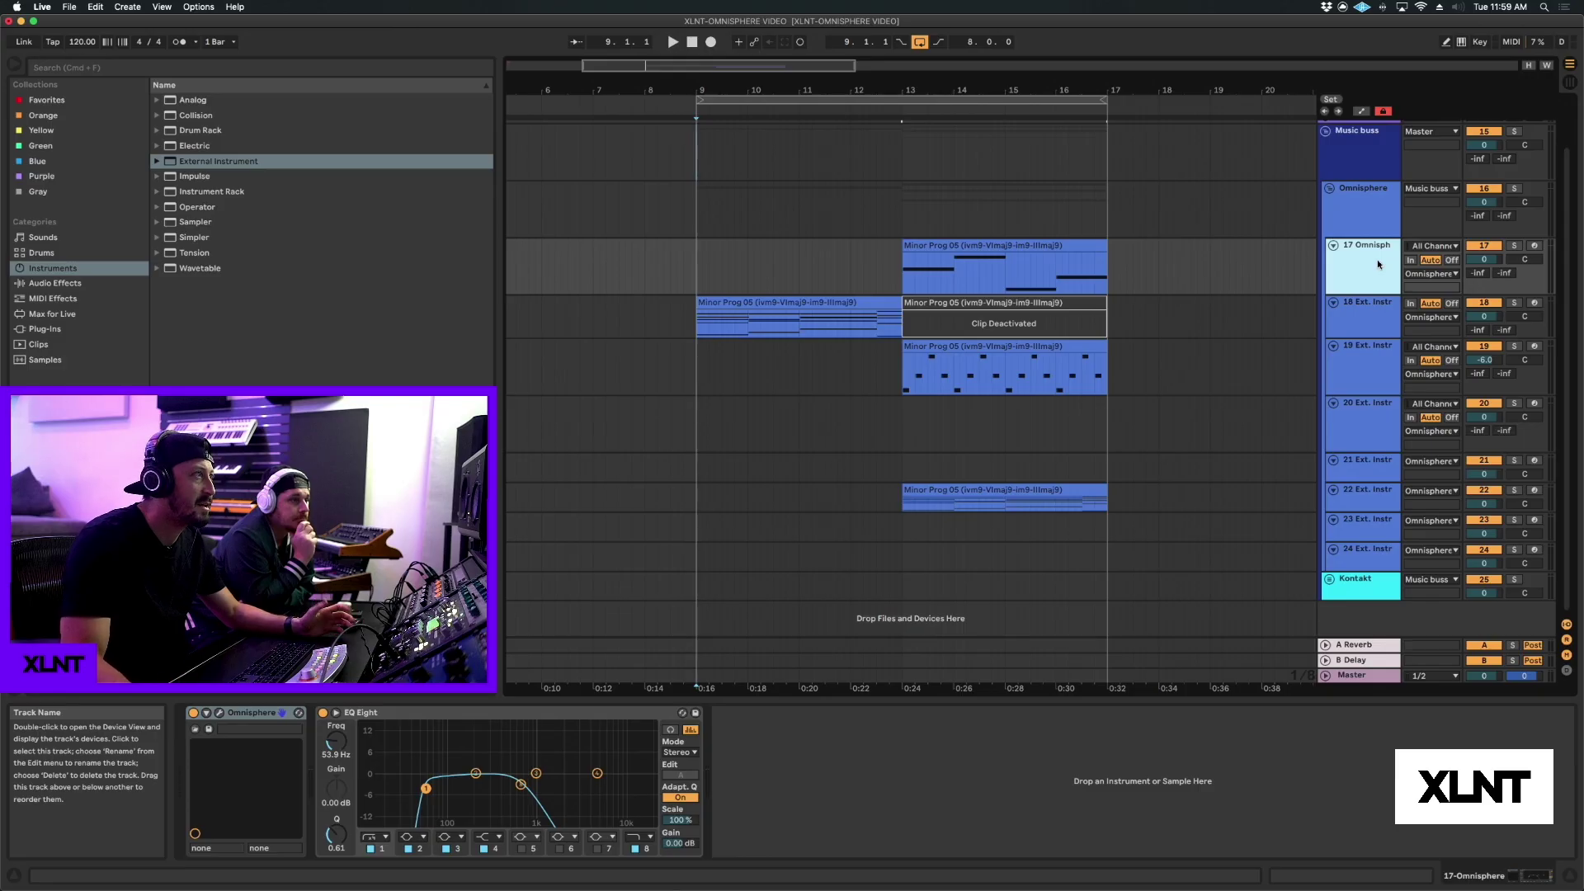
Check track 18's External Instrument routing against the channels and outputs in Omnisphere's Multi mixer from track 17, and close the window.
click(1367, 313)
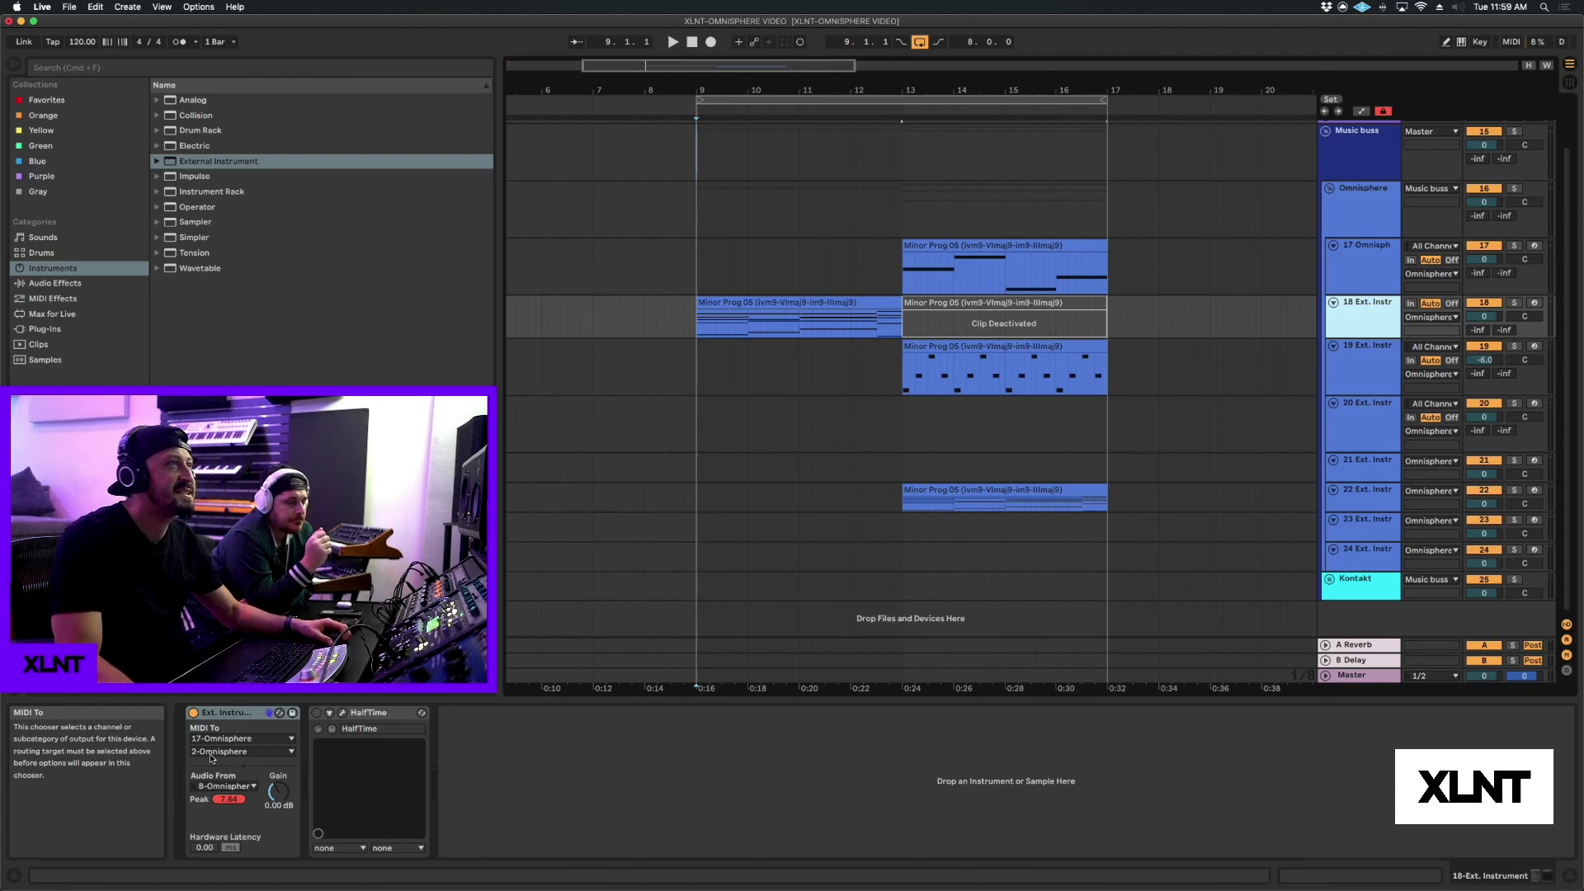
key(Up)
click(217, 713)
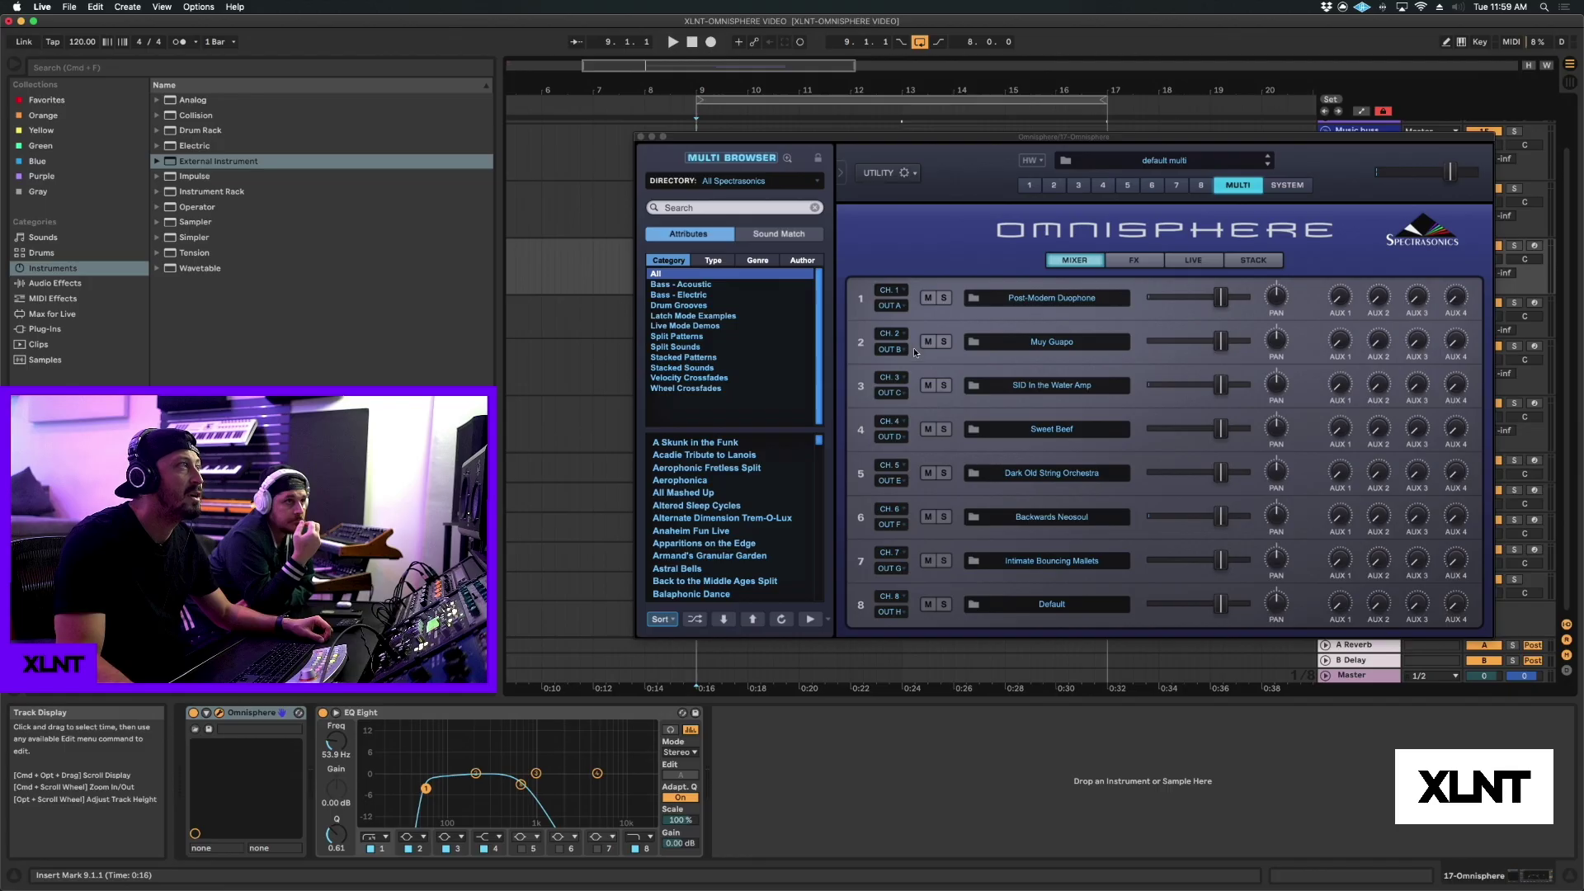
drag(945, 149, 454, 151)
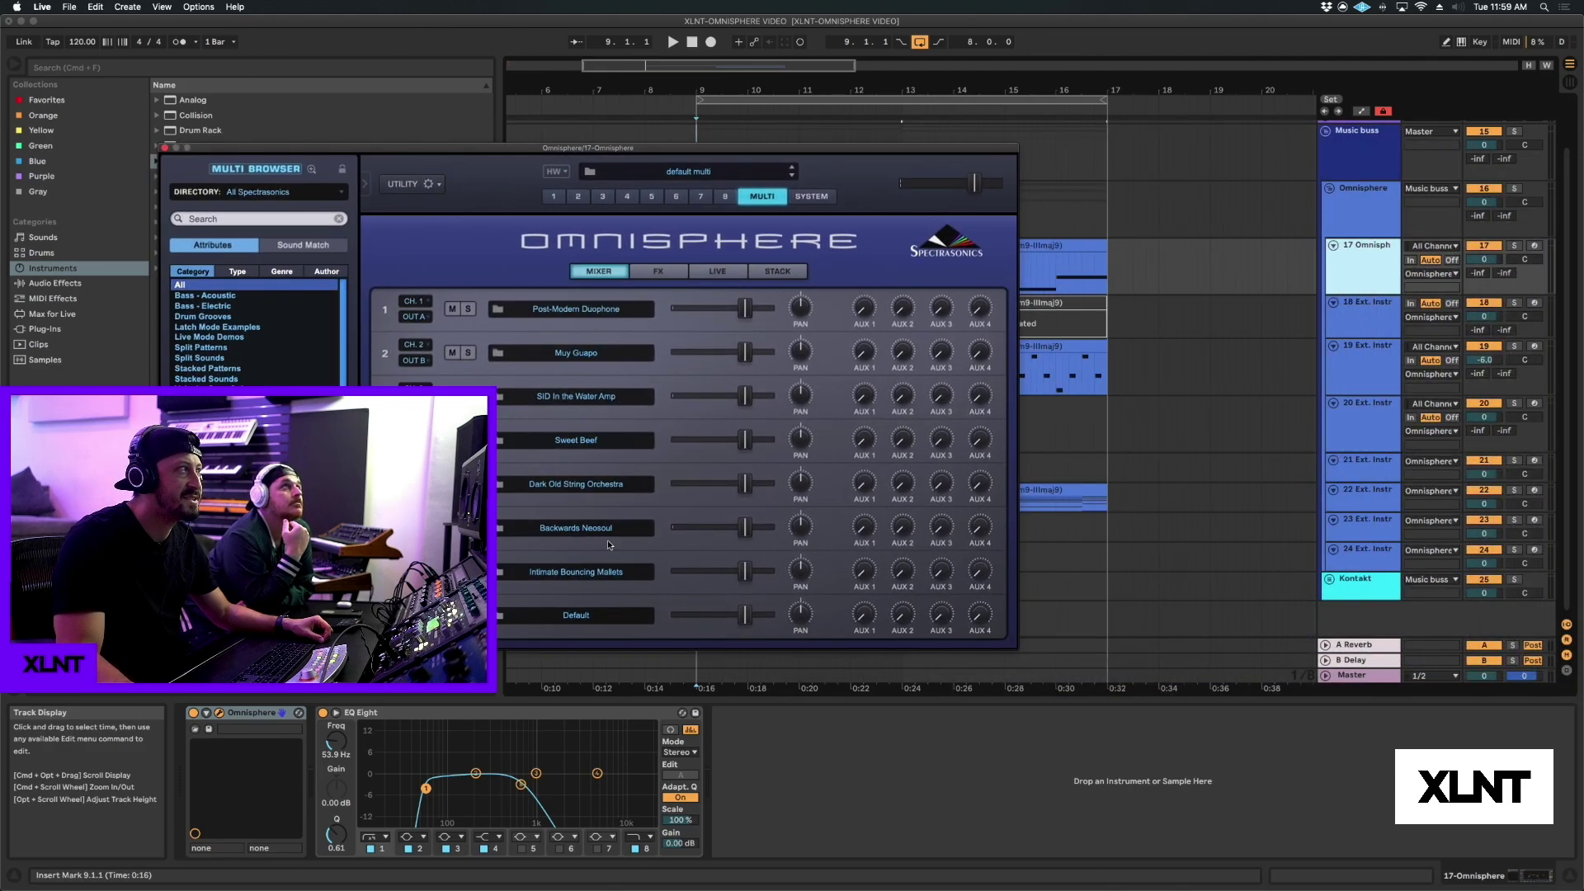
drag(518, 154, 880, 161)
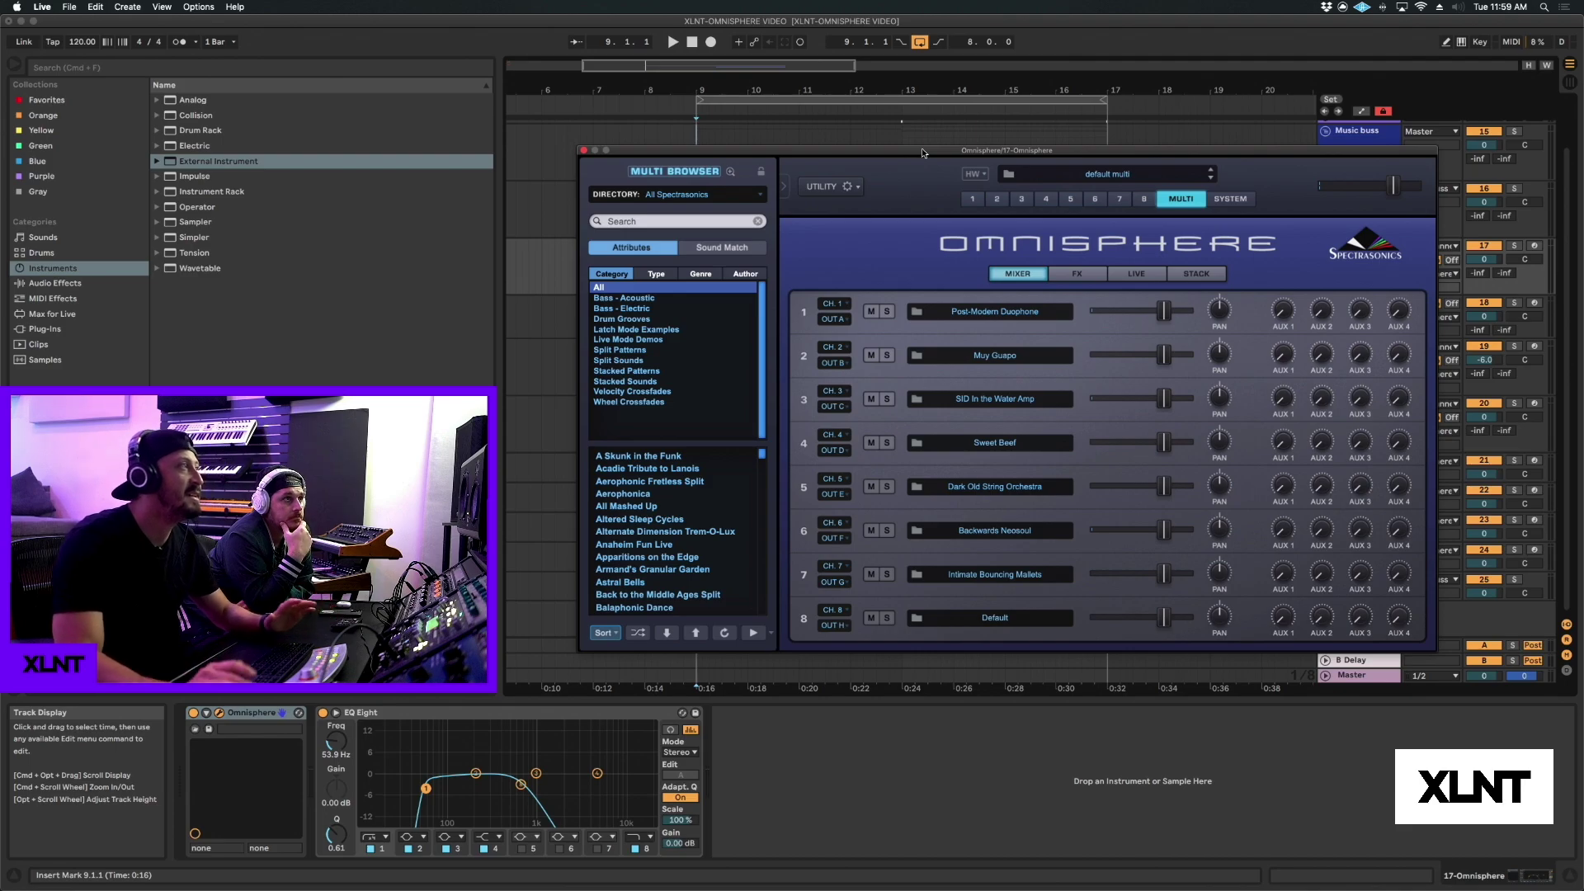
drag(922, 153, 941, 142)
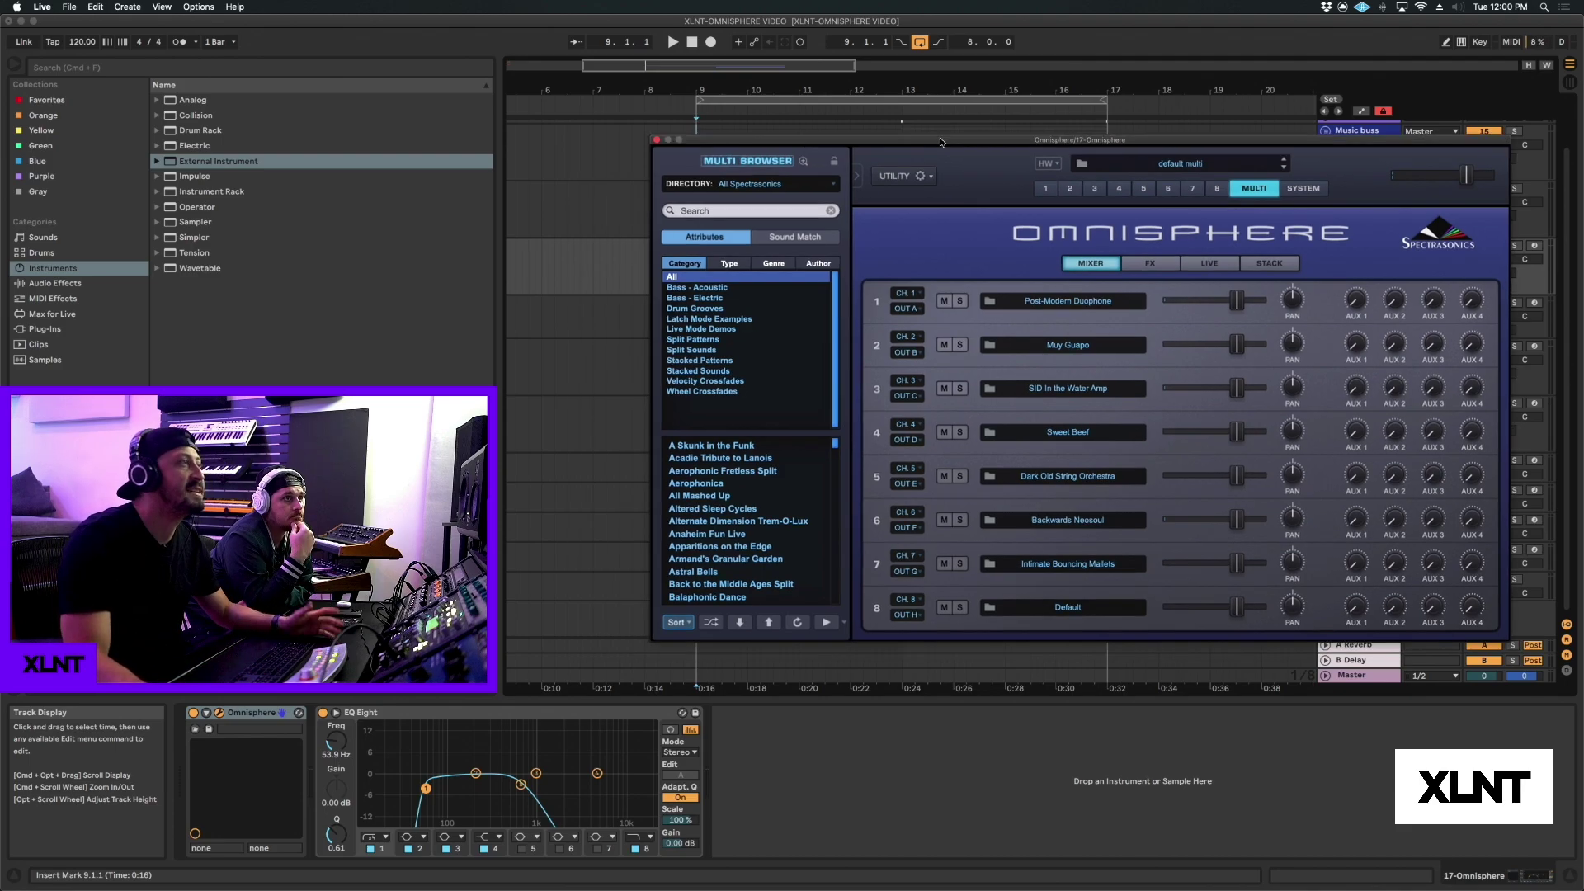
click(656, 141)
Compare the MIDI and audio routing of the External Instruments on tracks 18 and 19 with the Omnisphere device on track 17.
click(1362, 312)
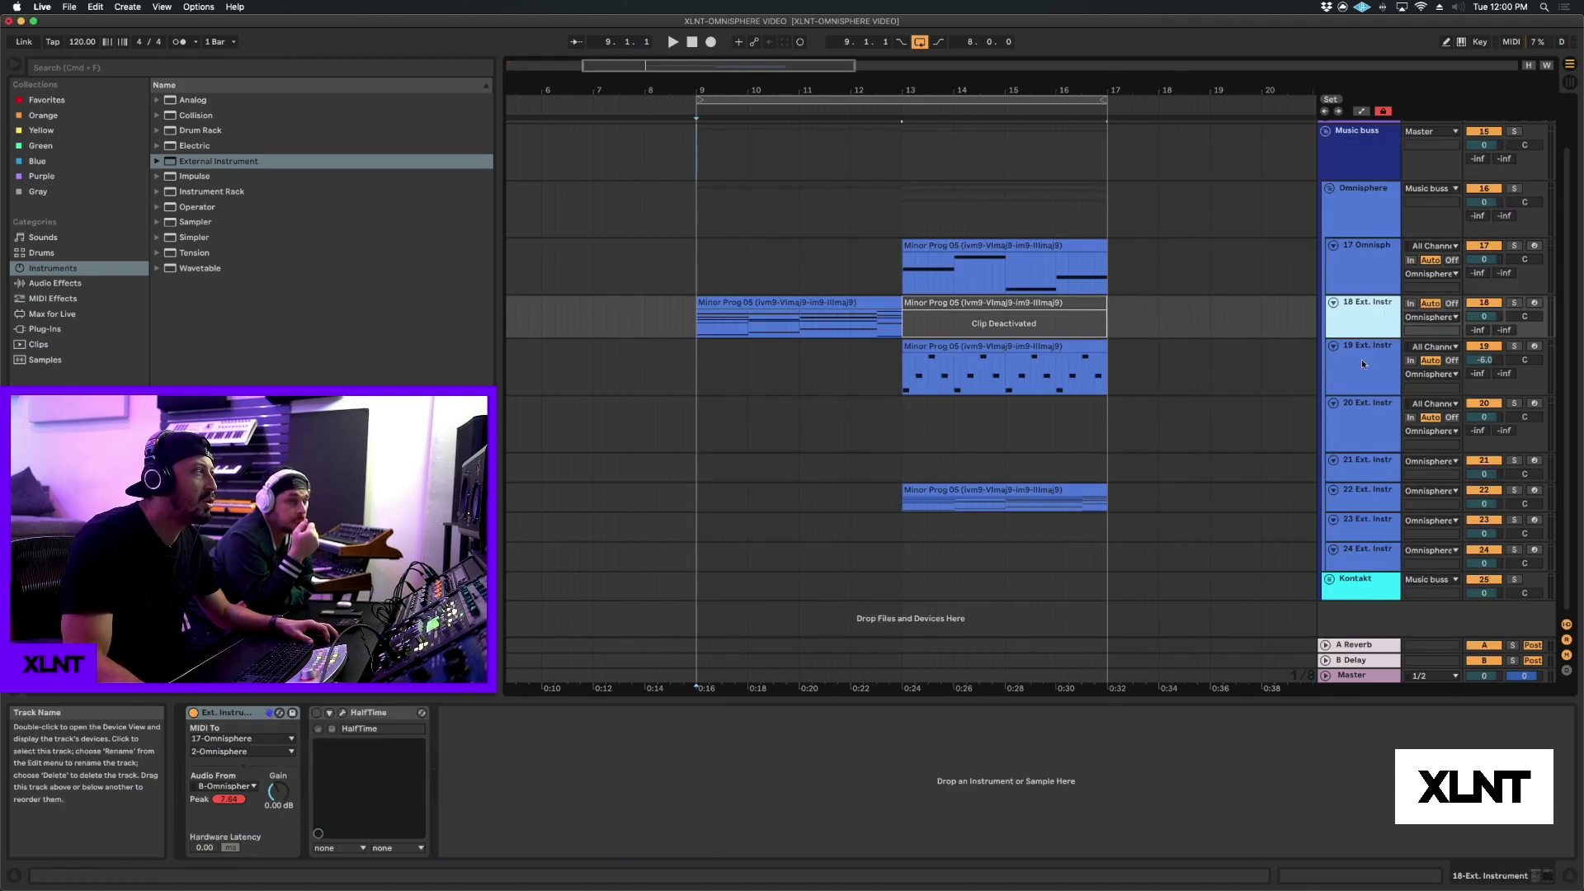
click(1360, 356)
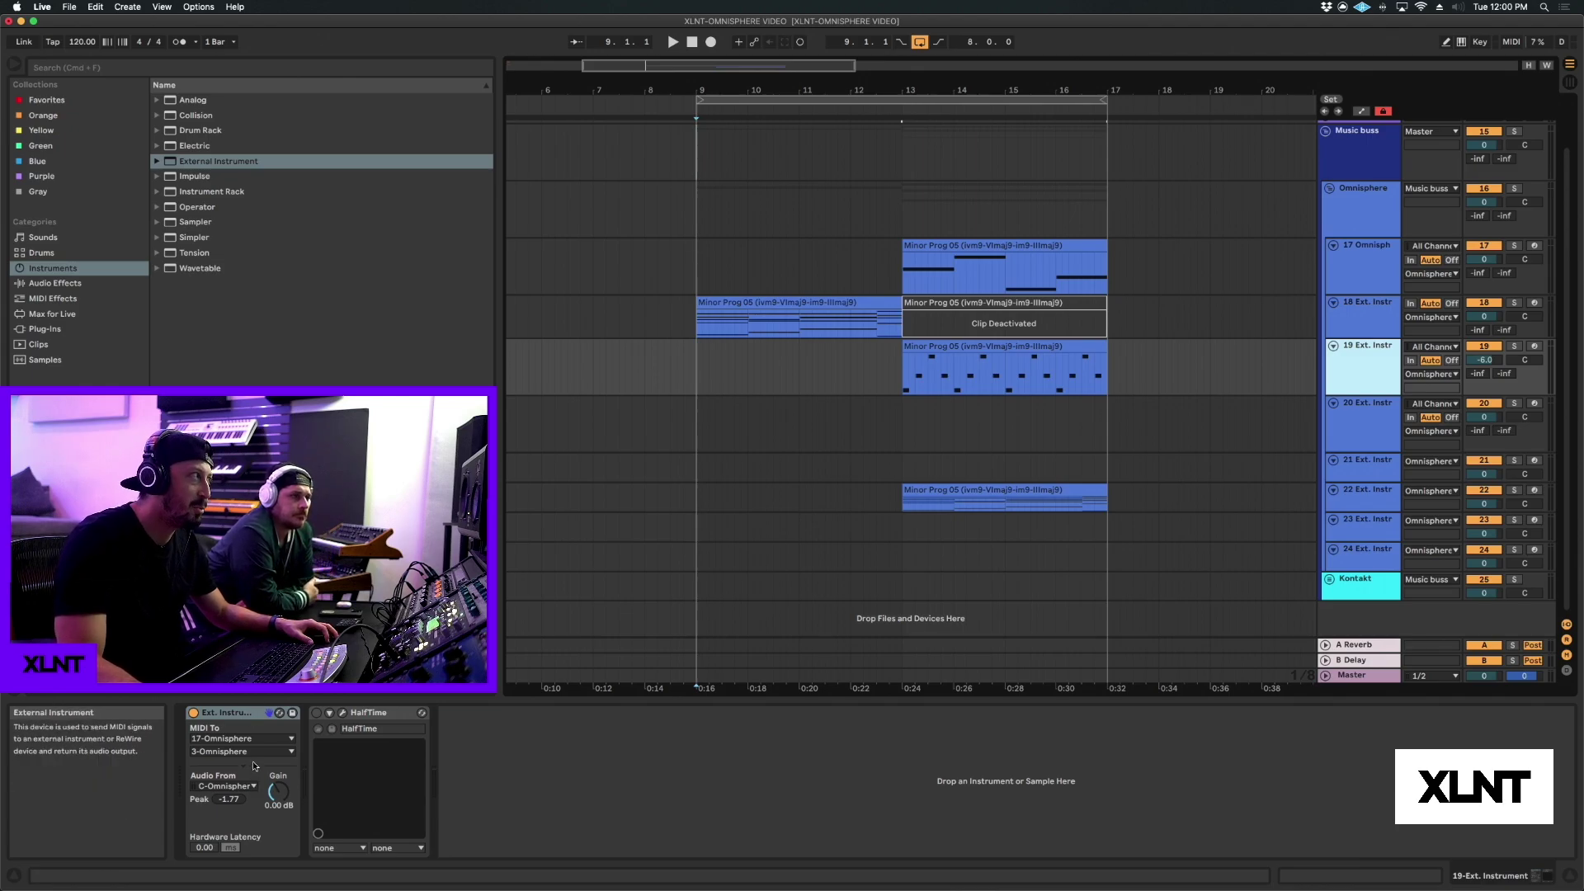
click(1372, 252)
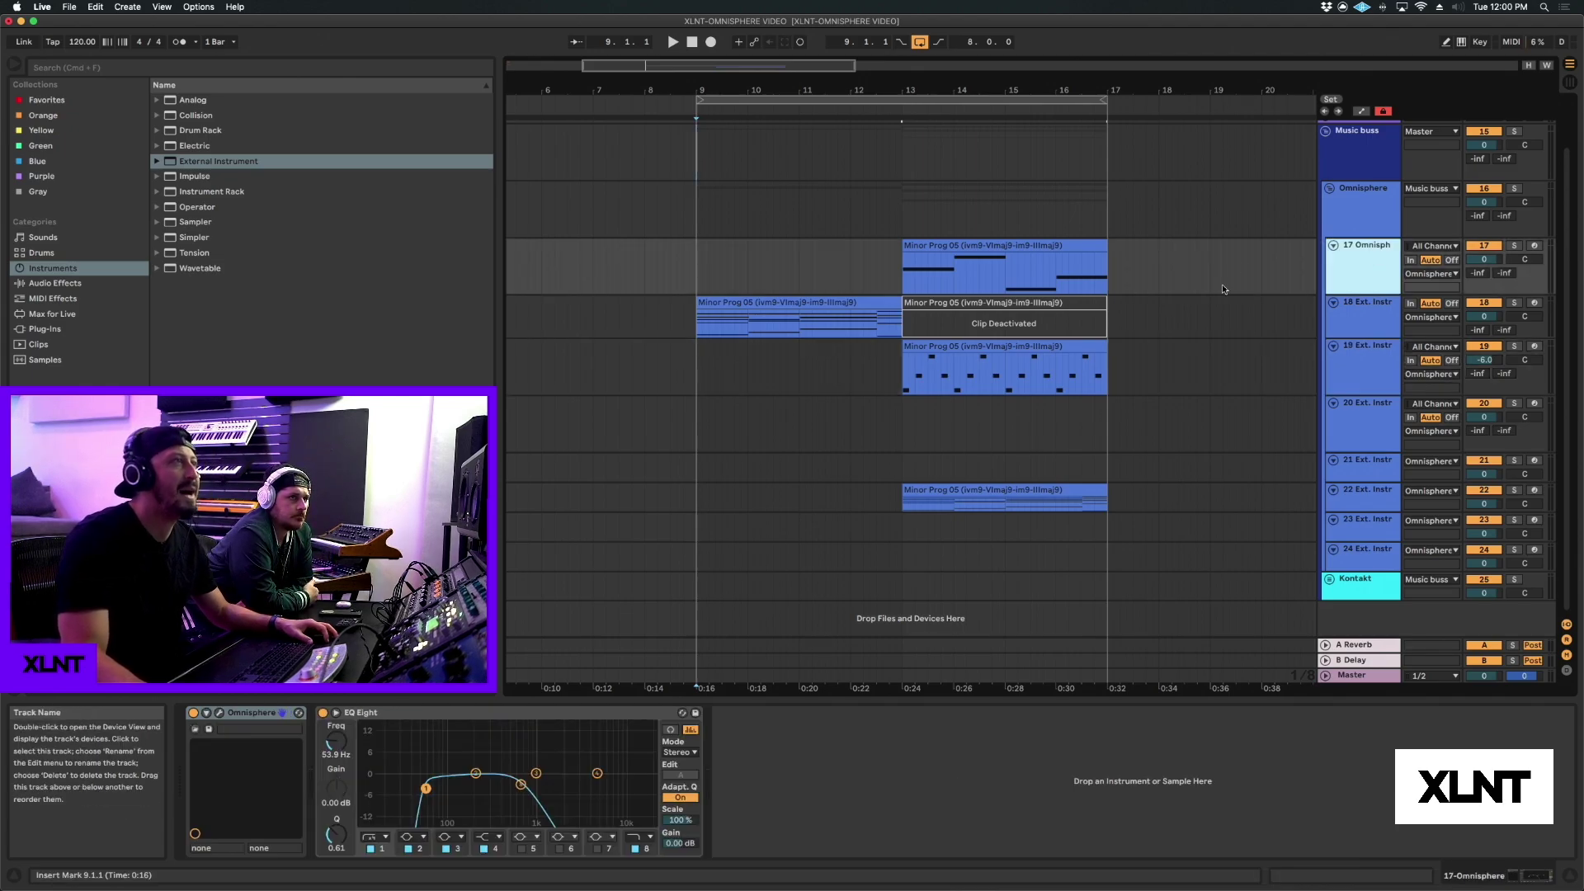
click(1363, 320)
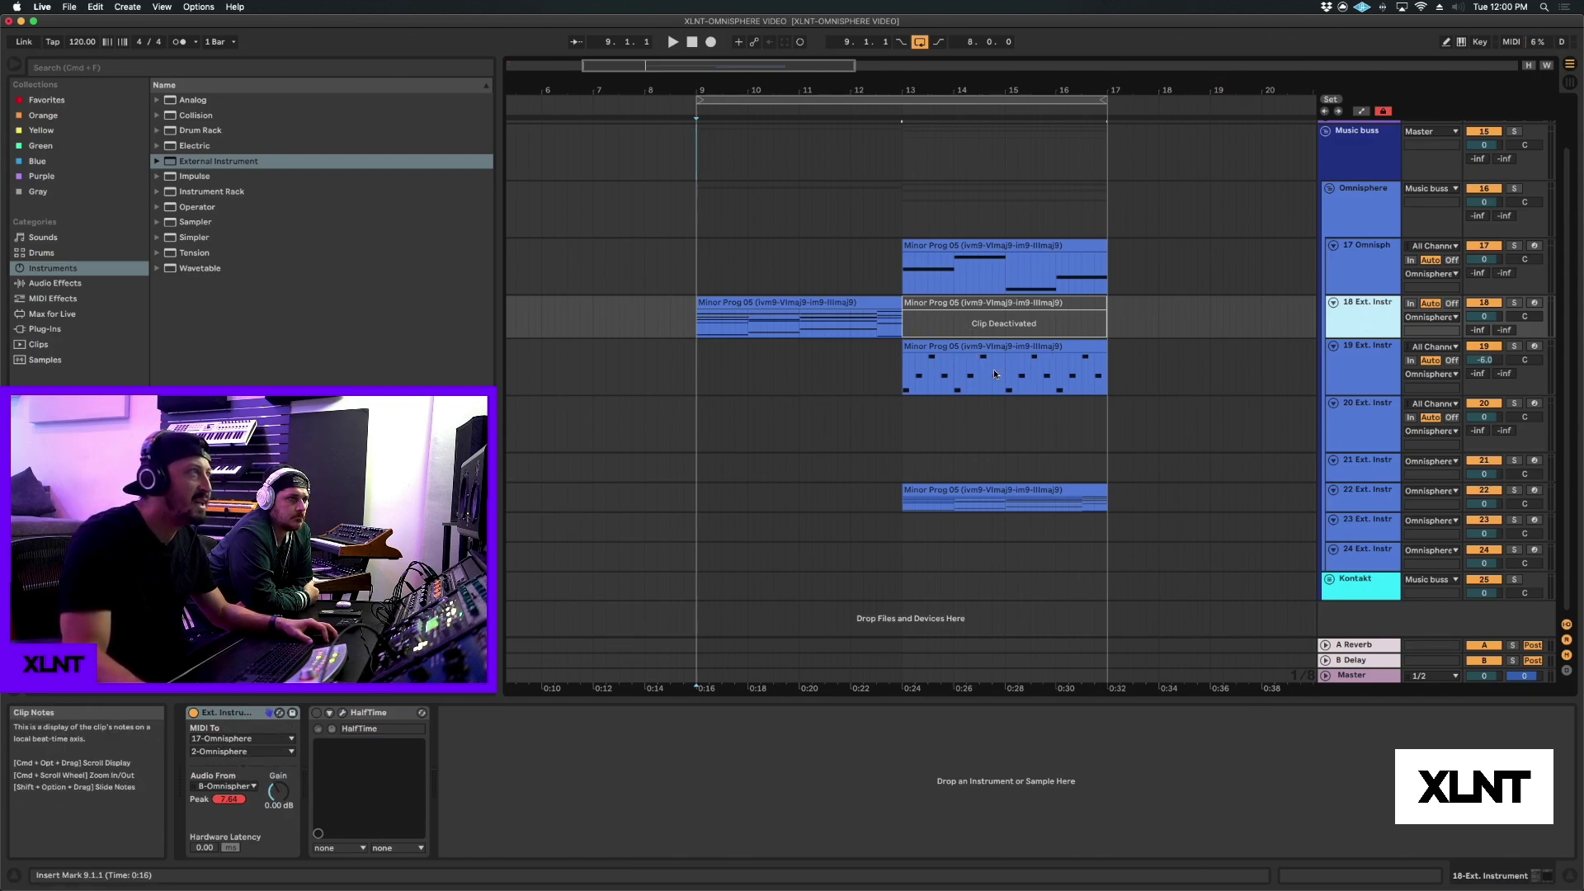
click(1373, 260)
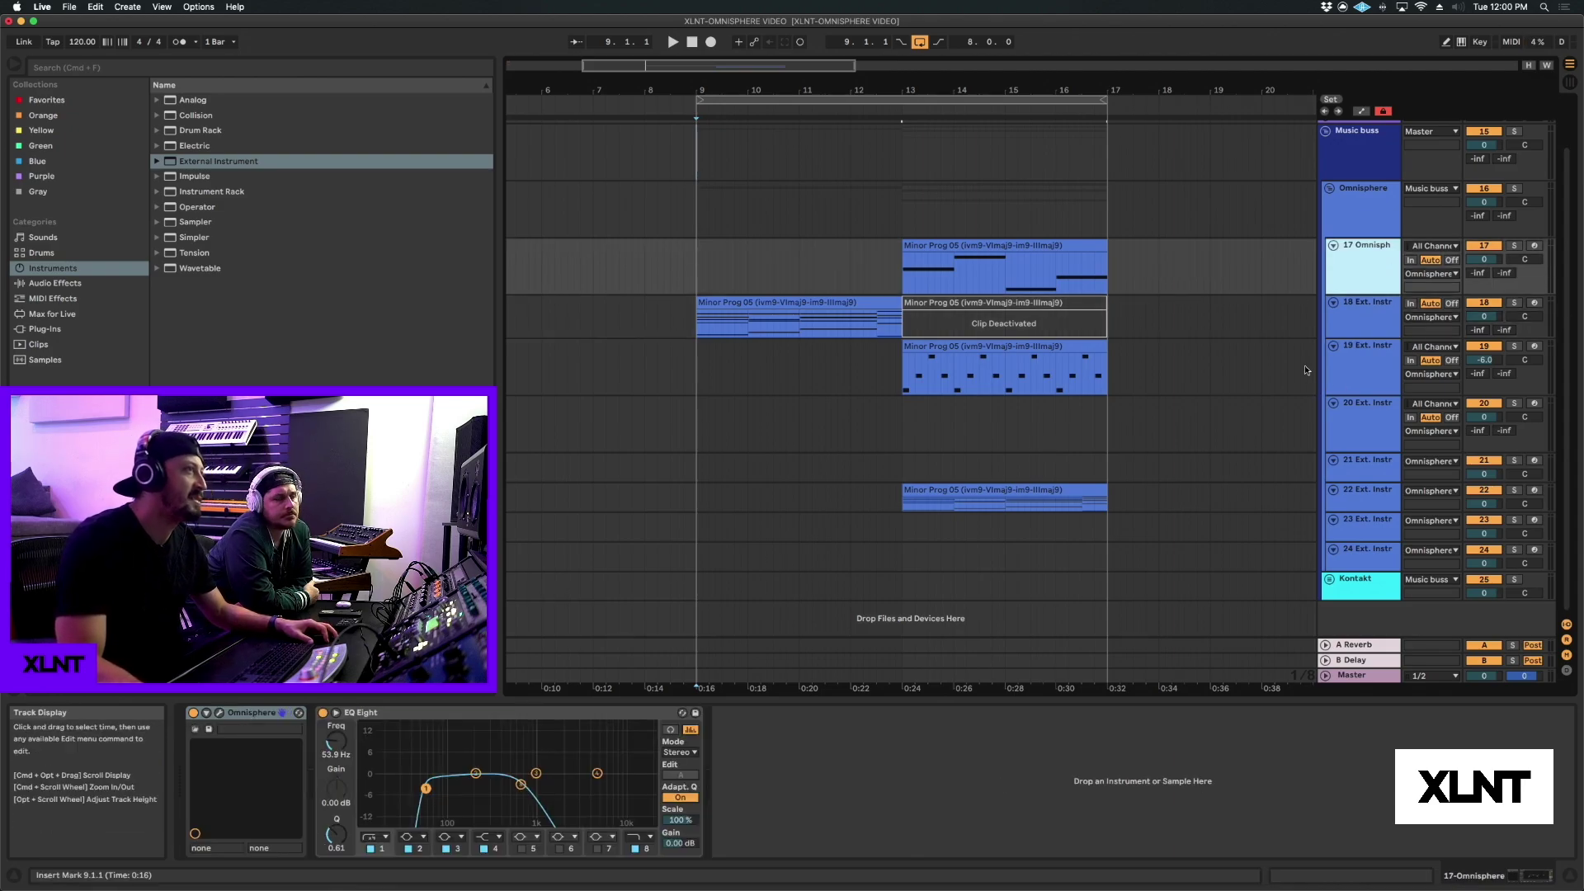
click(1360, 354)
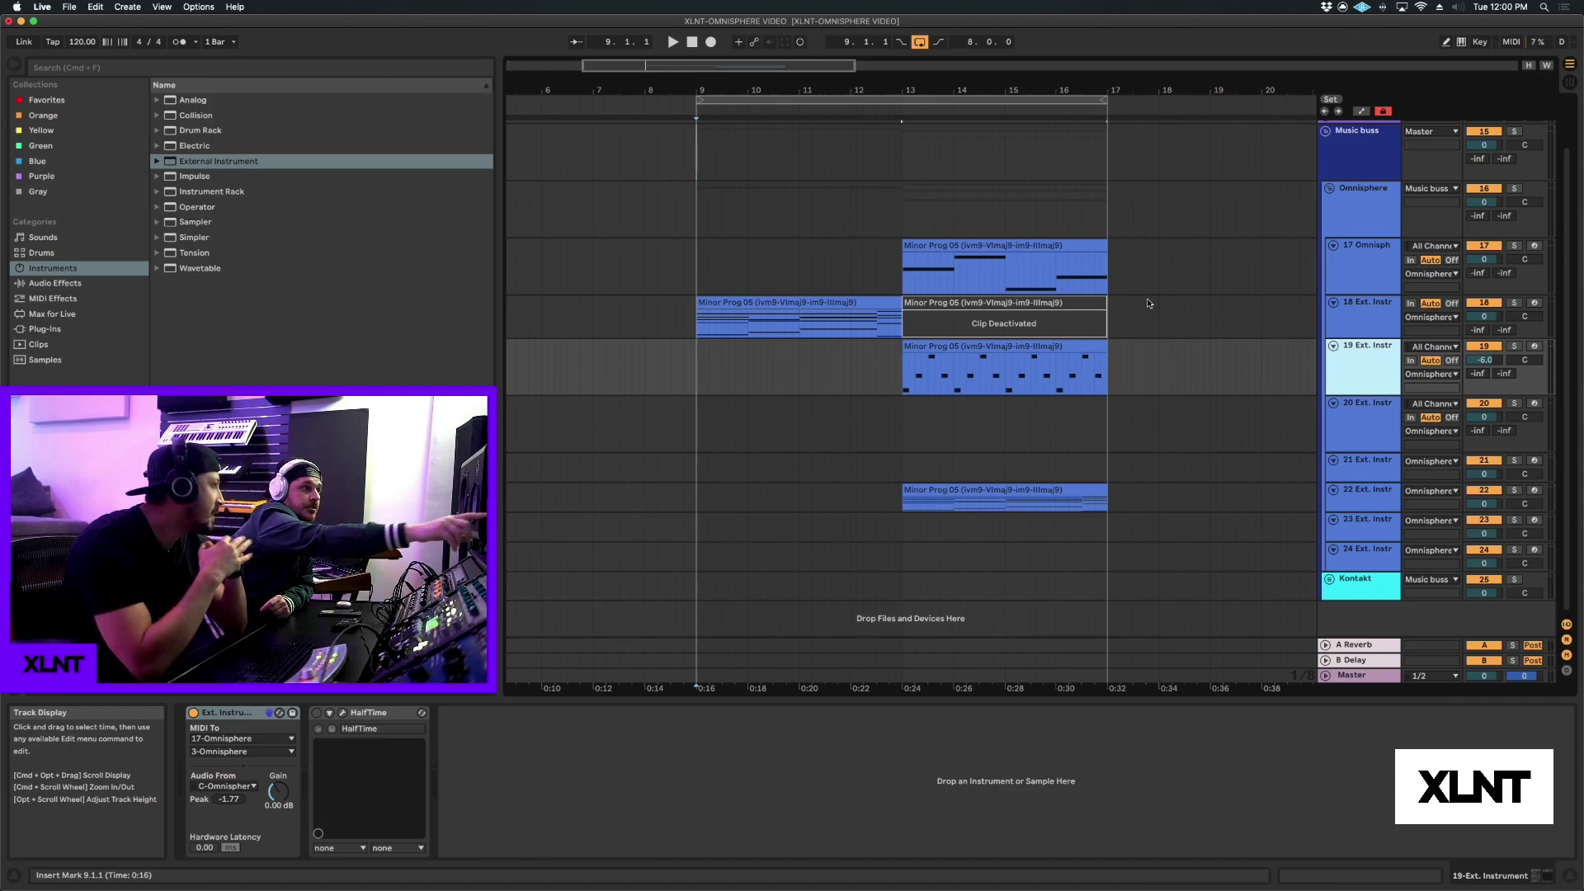
Select the track 17 clip, inspect the devices on tracks 17, 19 and 20, and place the insert marker at bar 9.
click(1057, 246)
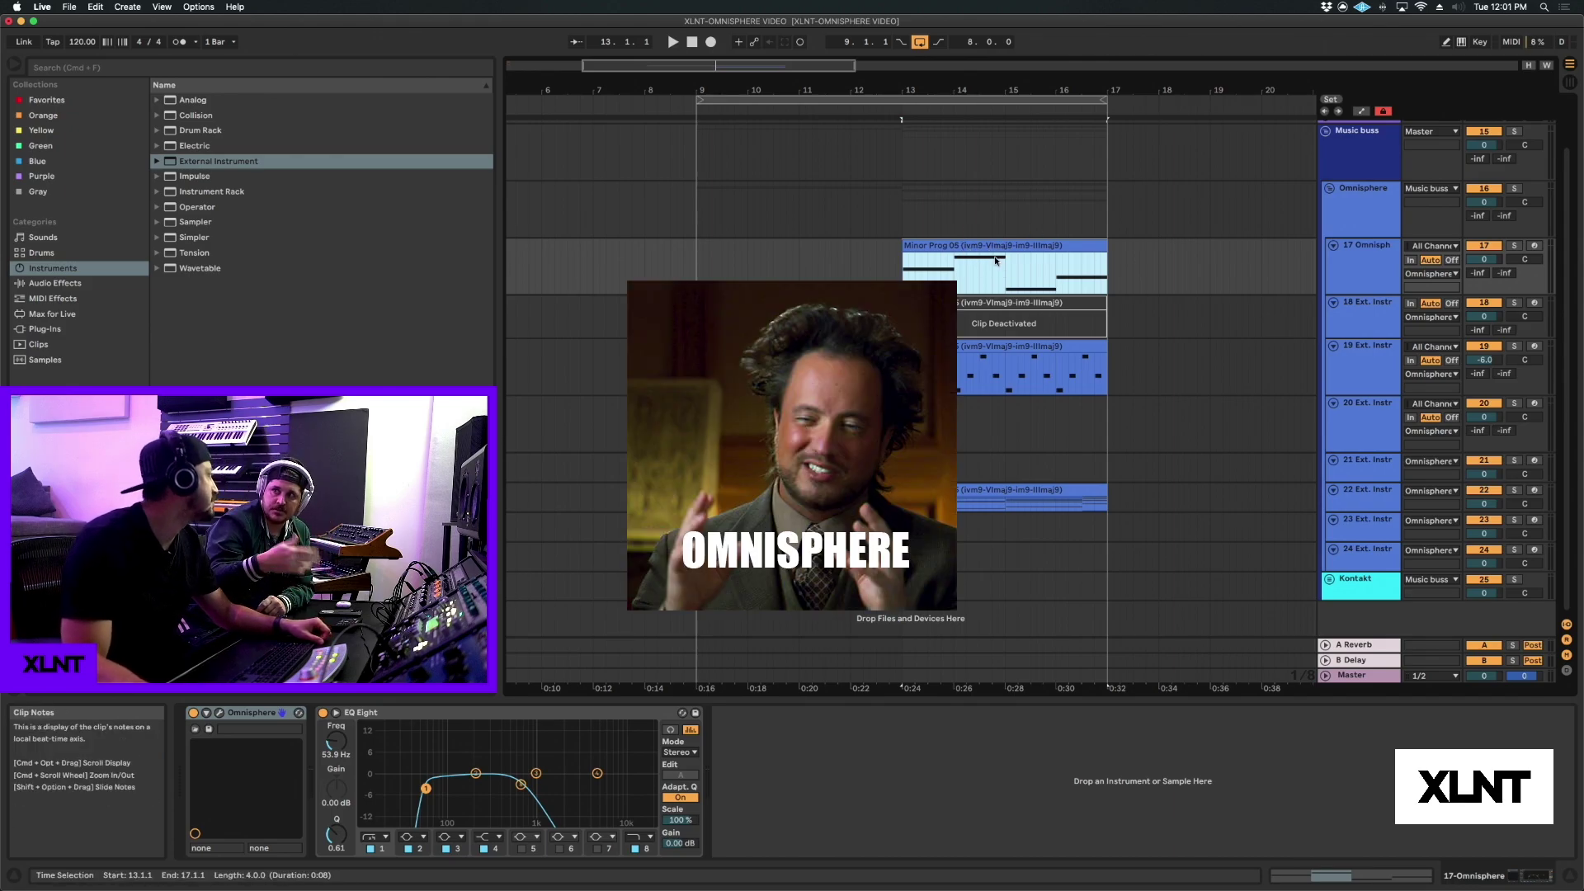
click(1364, 258)
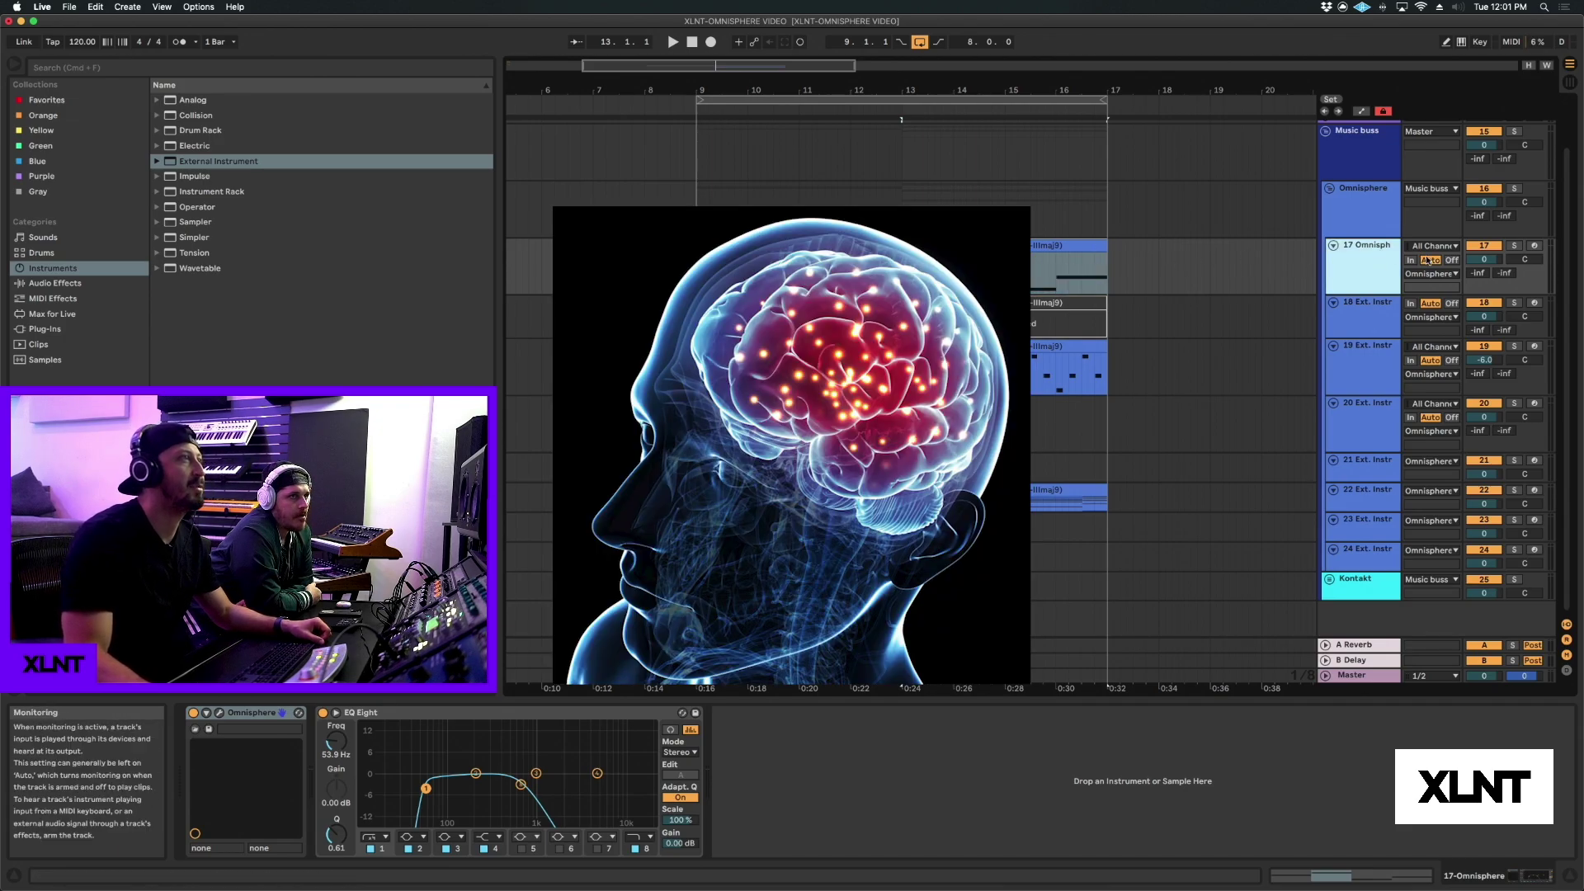
click(1354, 358)
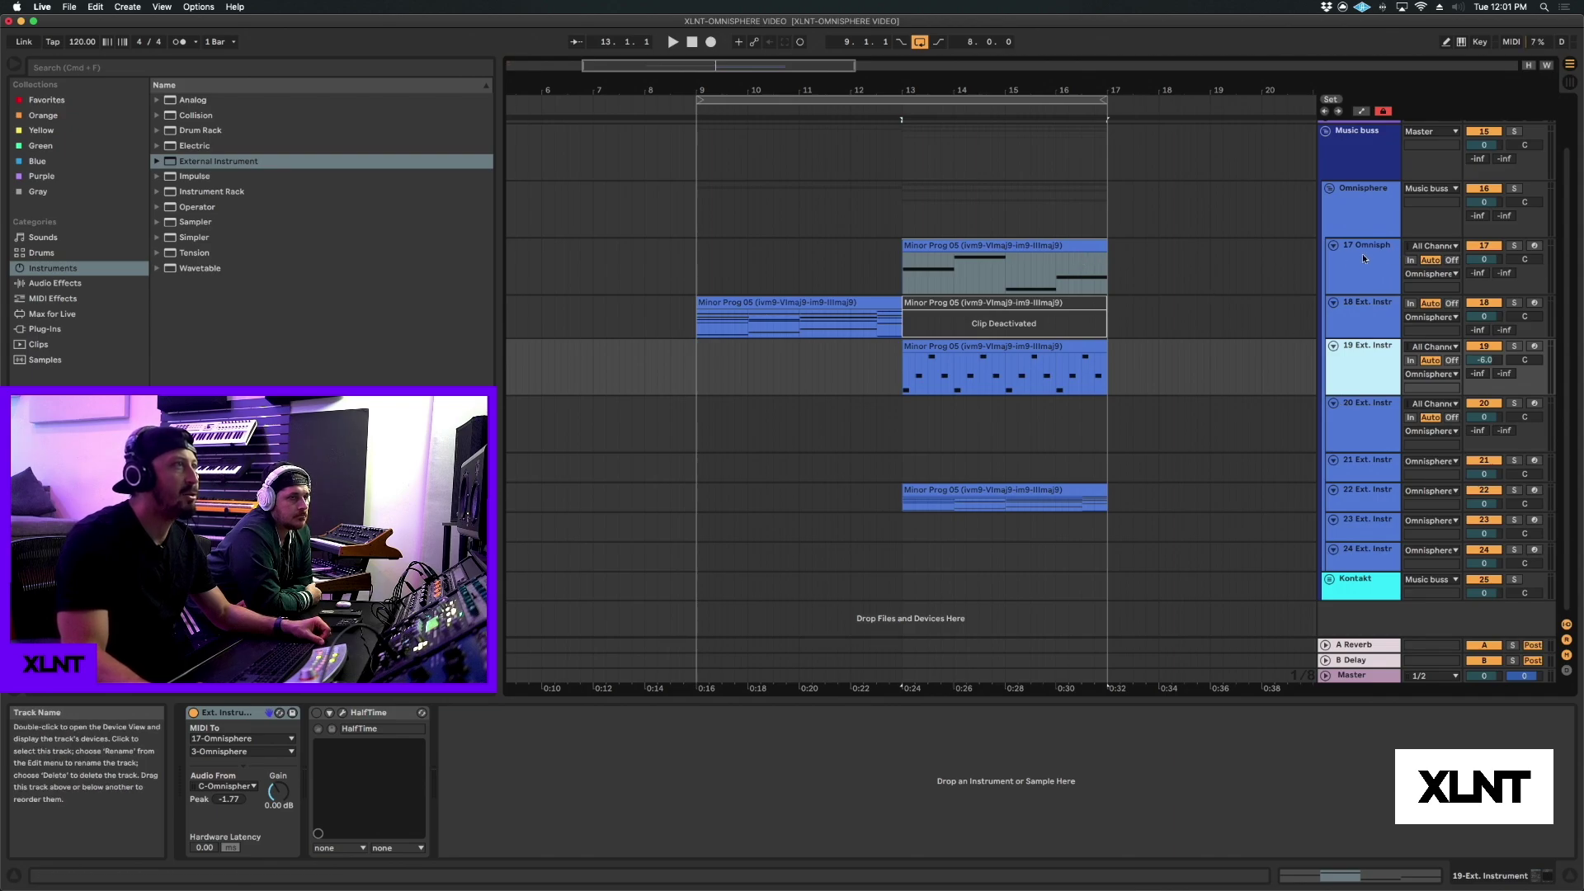
click(1376, 427)
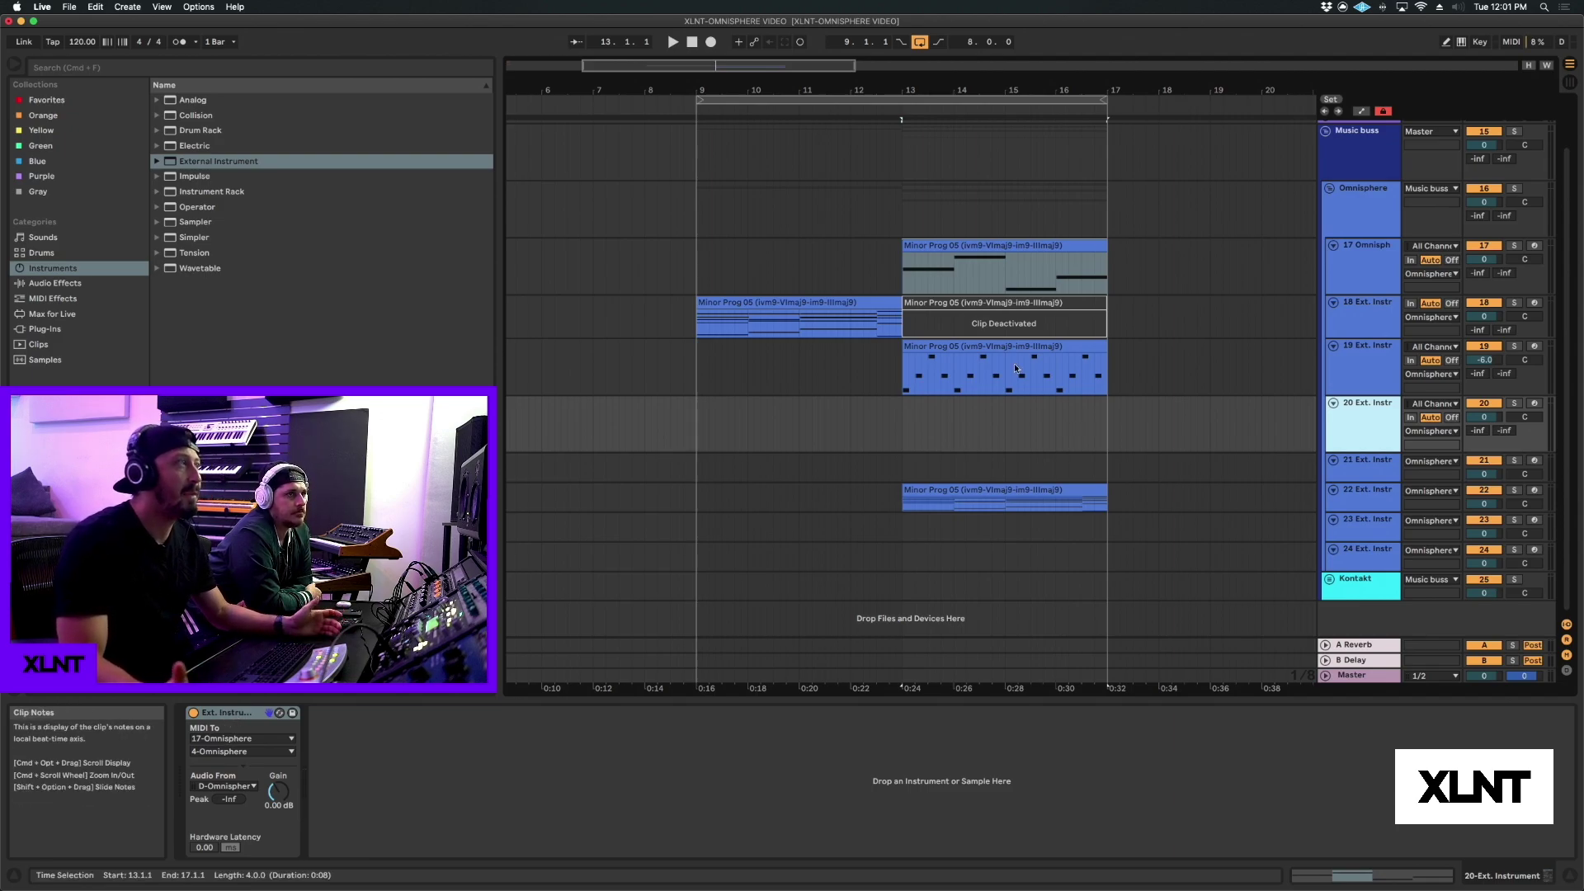
click(695, 265)
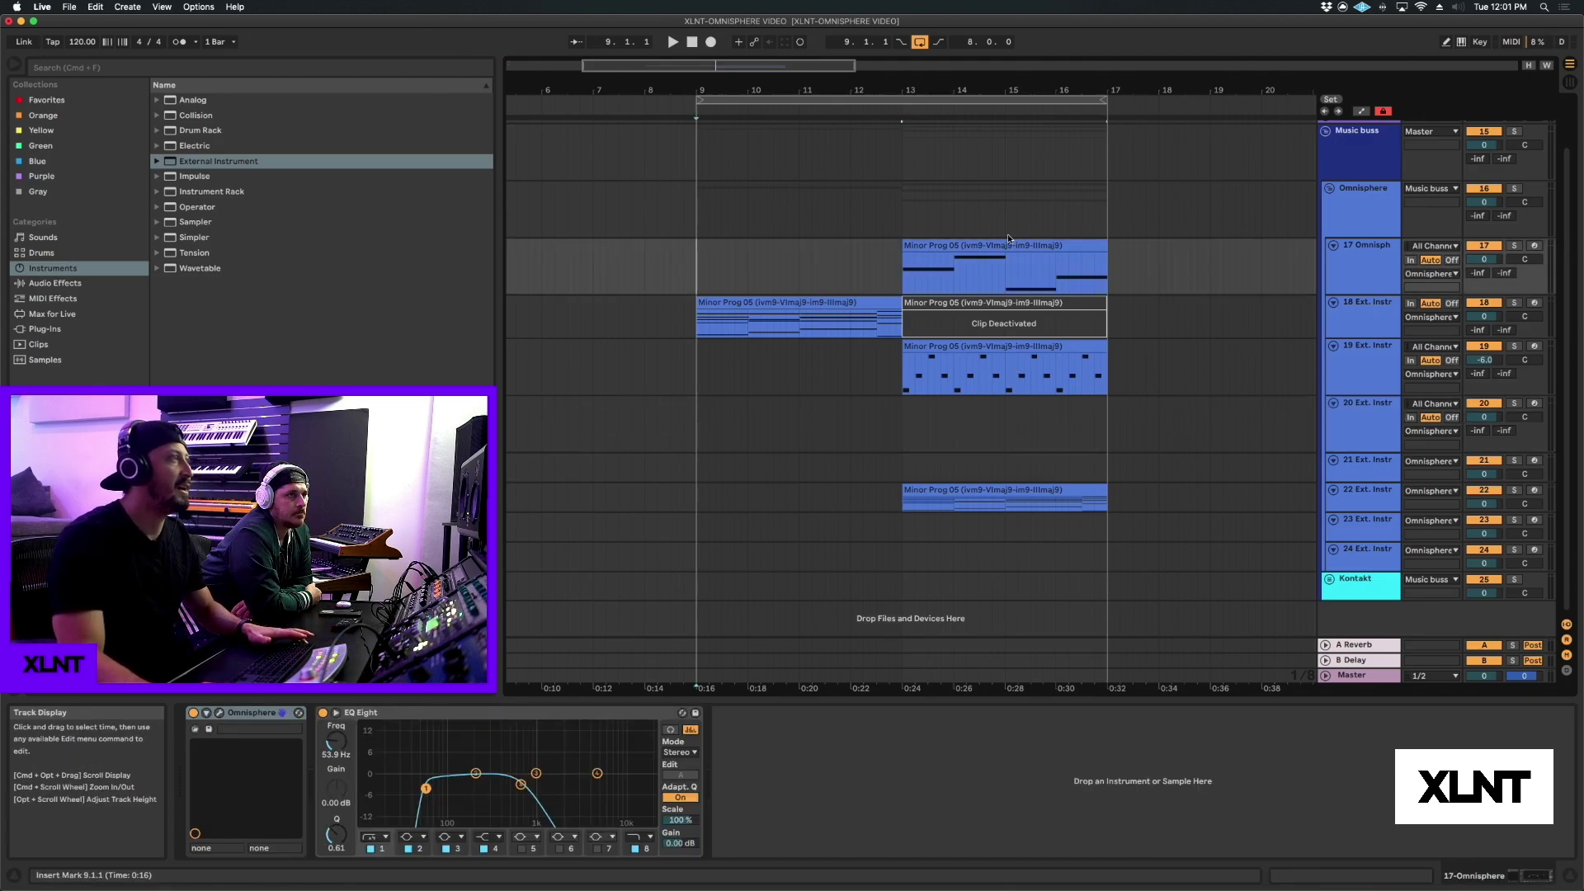
Play the Minor Prog 05 clip on track 18 from bar 9.
click(794, 302)
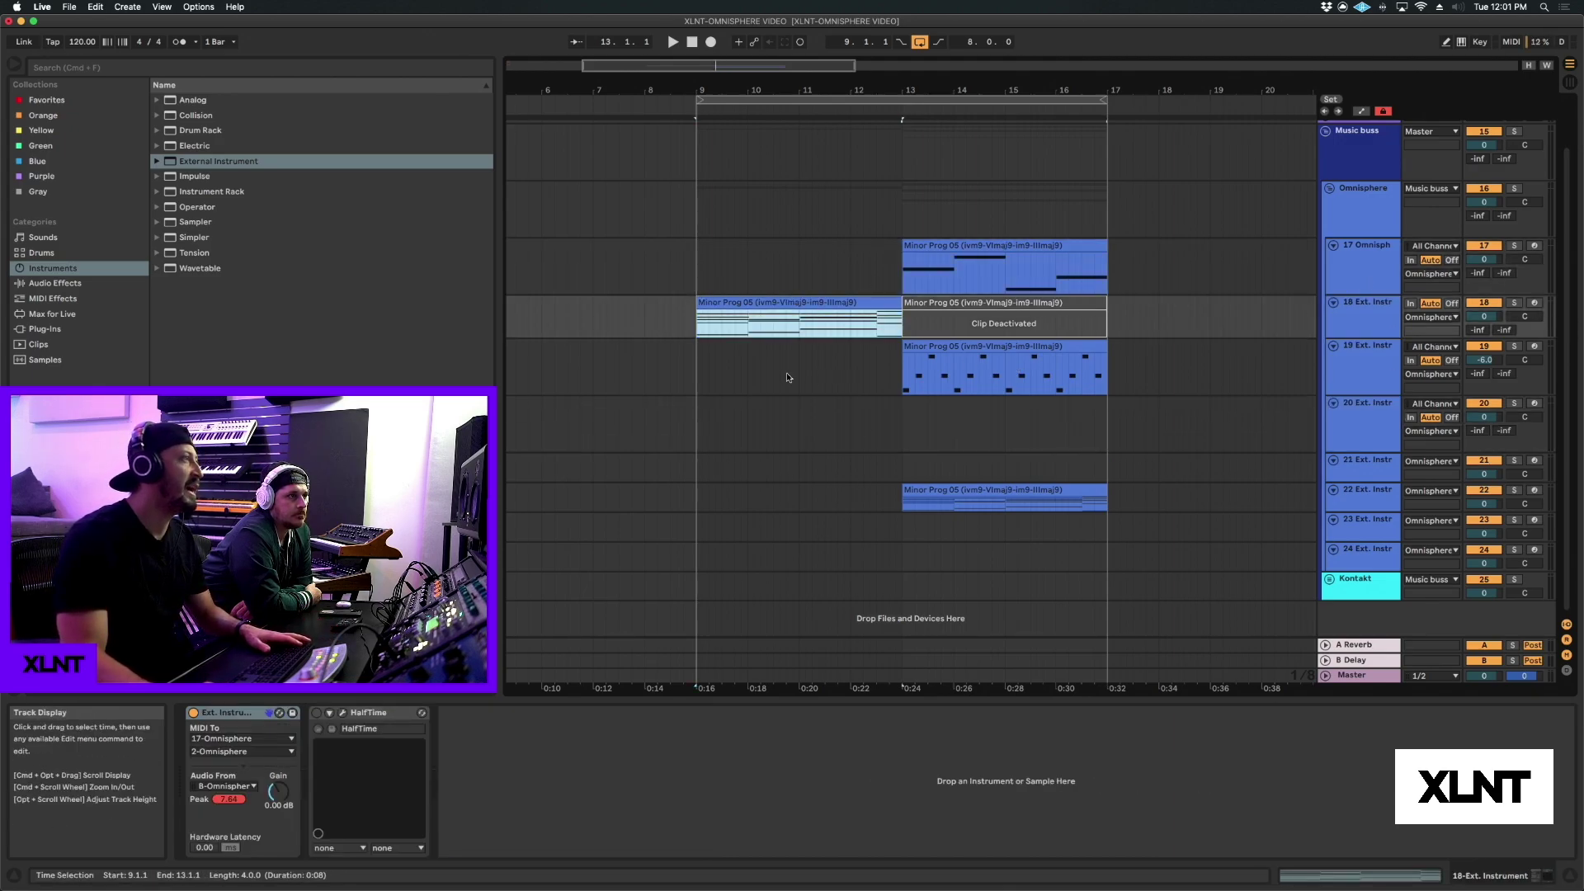
drag(718, 89, 717, 116)
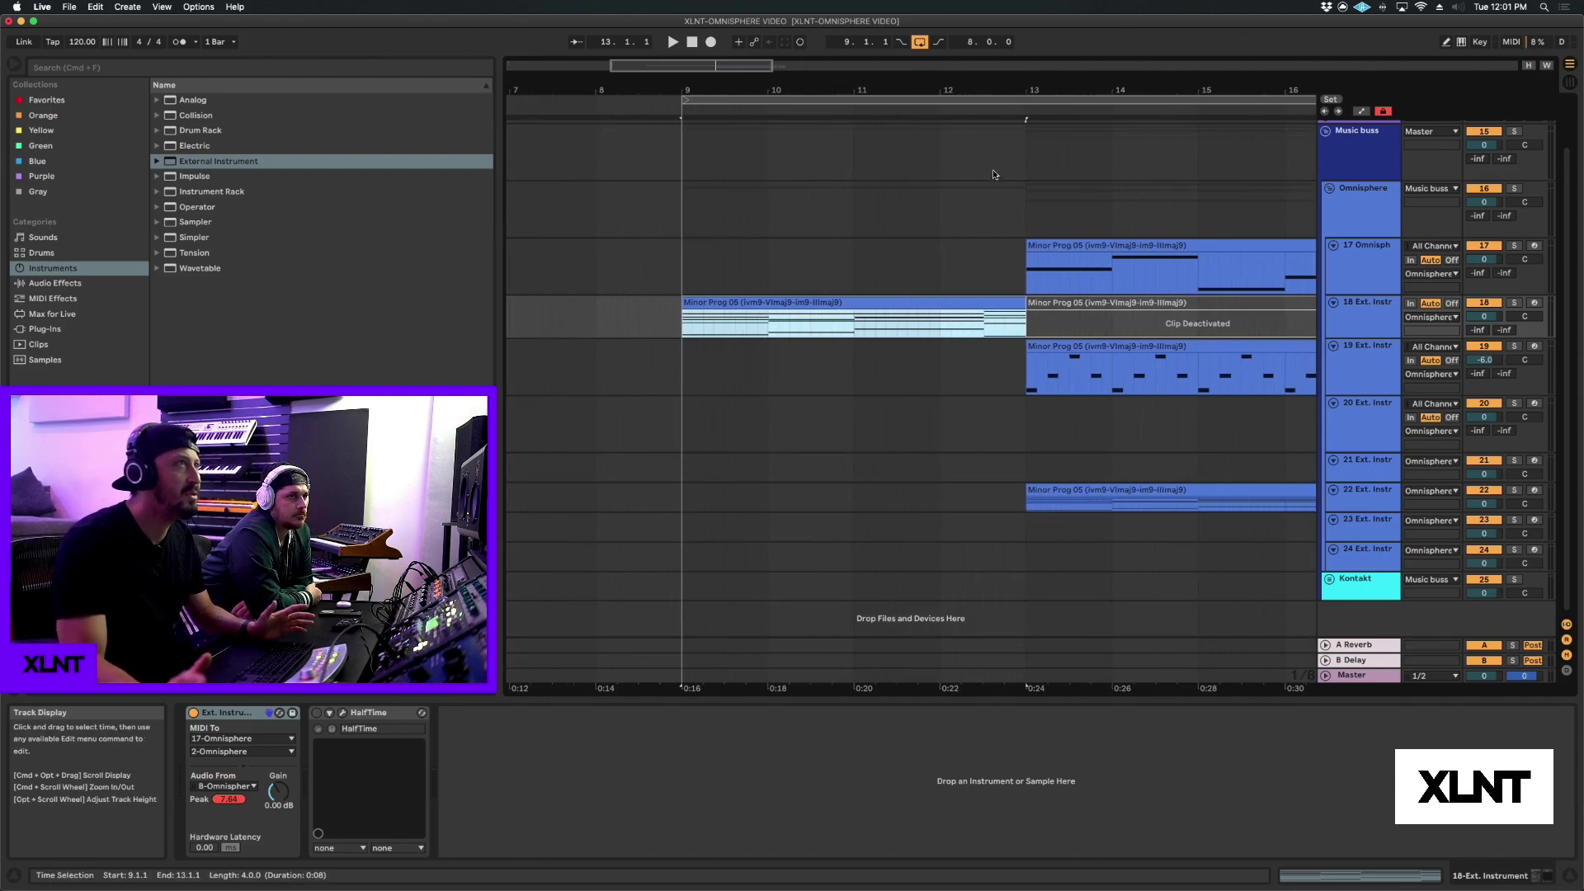
key(space)
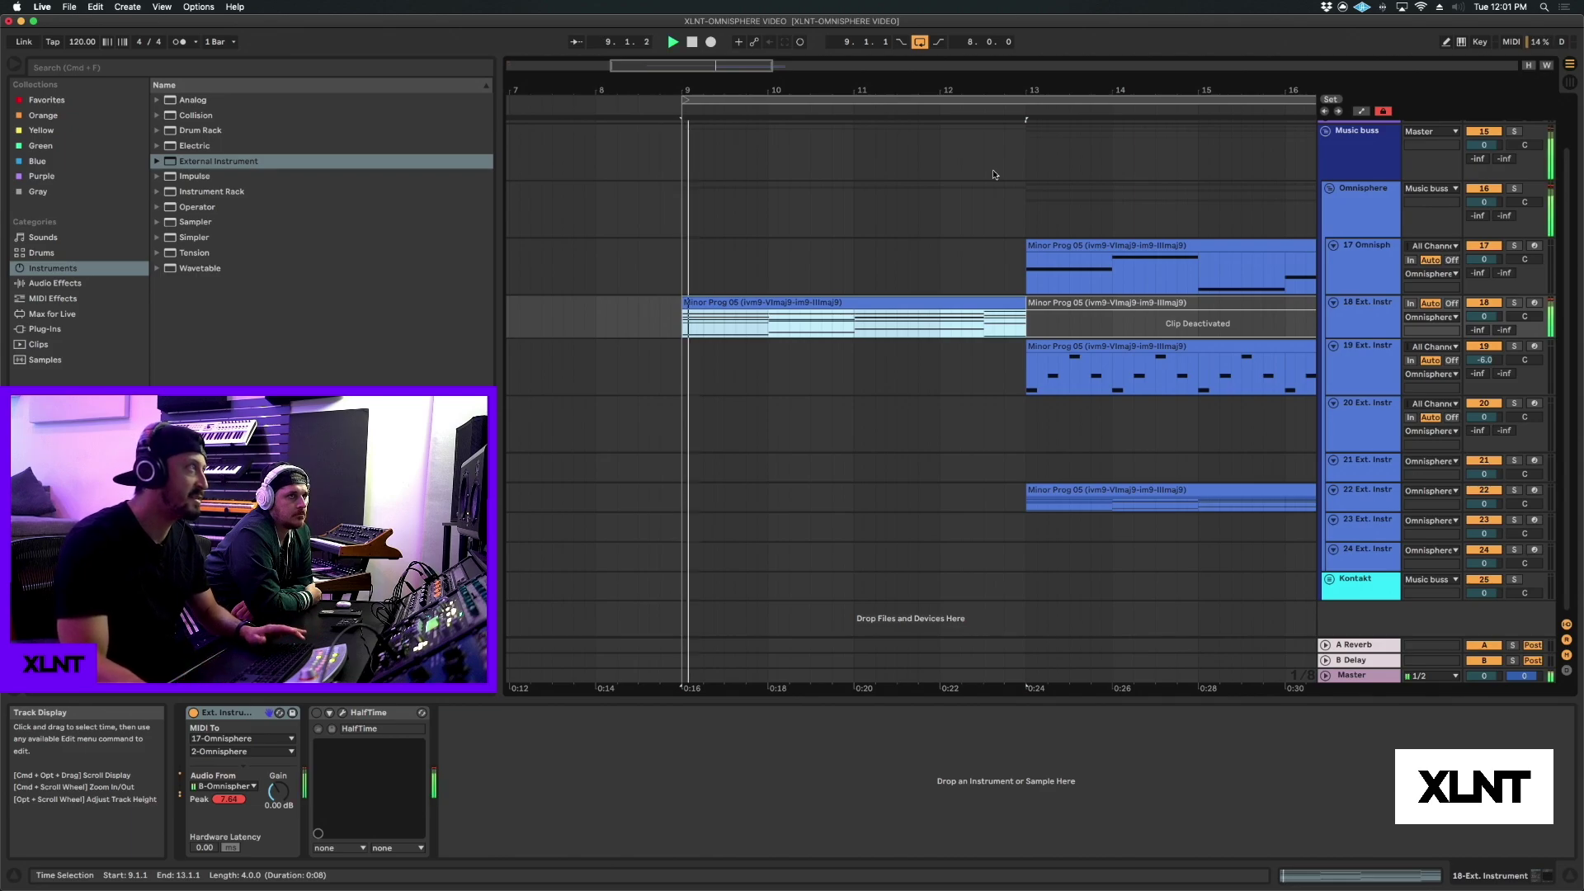
key(minus)
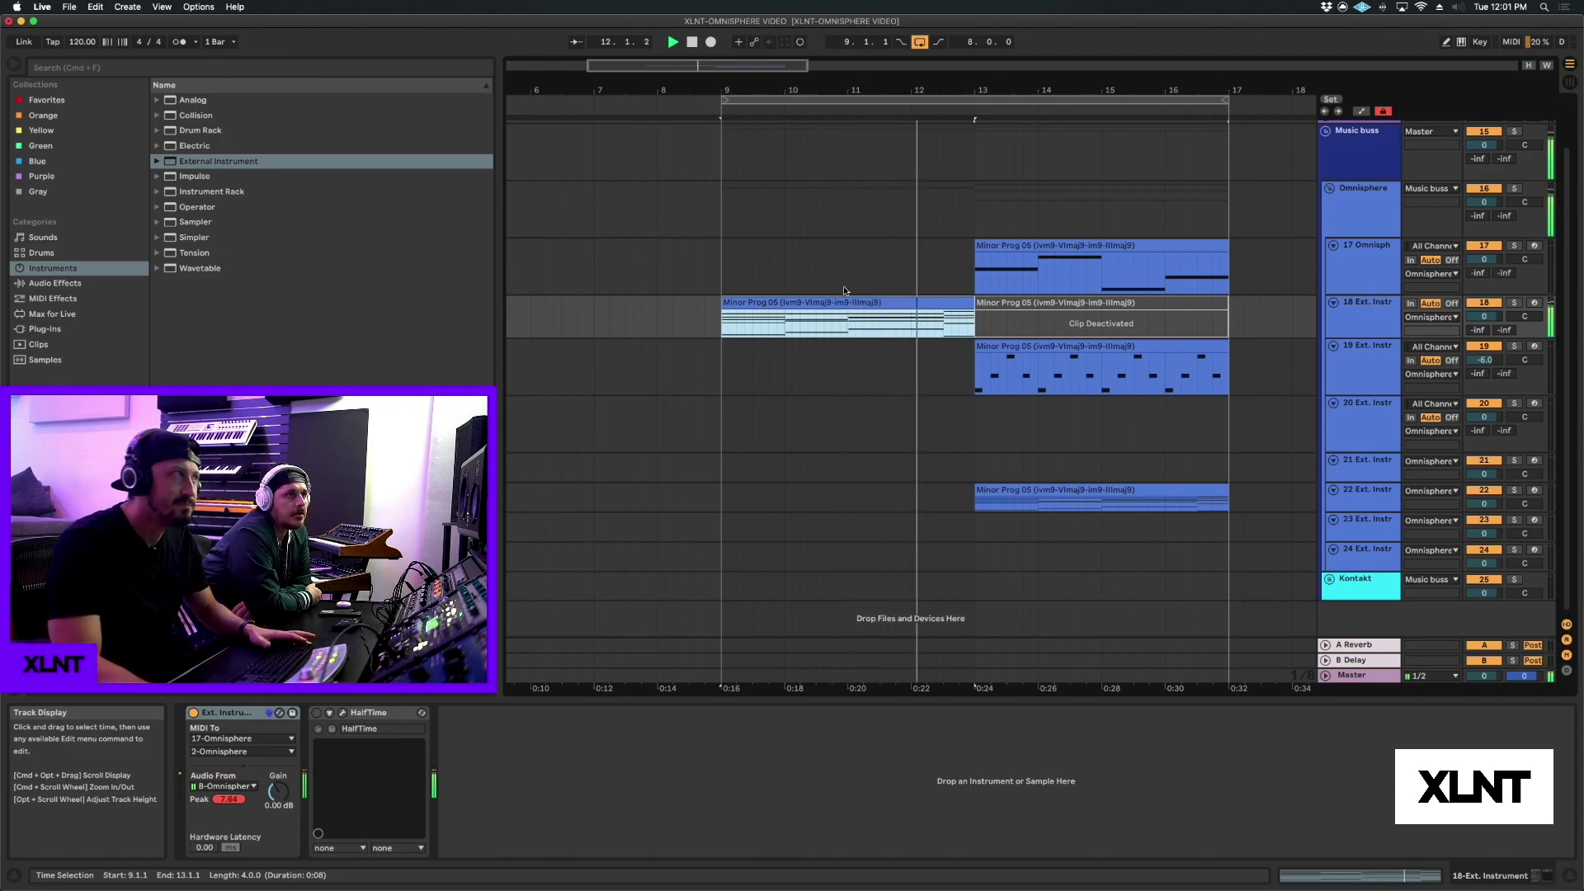
Loop the four-bar clip from bar 9 and move it during playback through tracks 19, 20 and 21 to track 22.
key(super+l)
drag(833, 295, 824, 363)
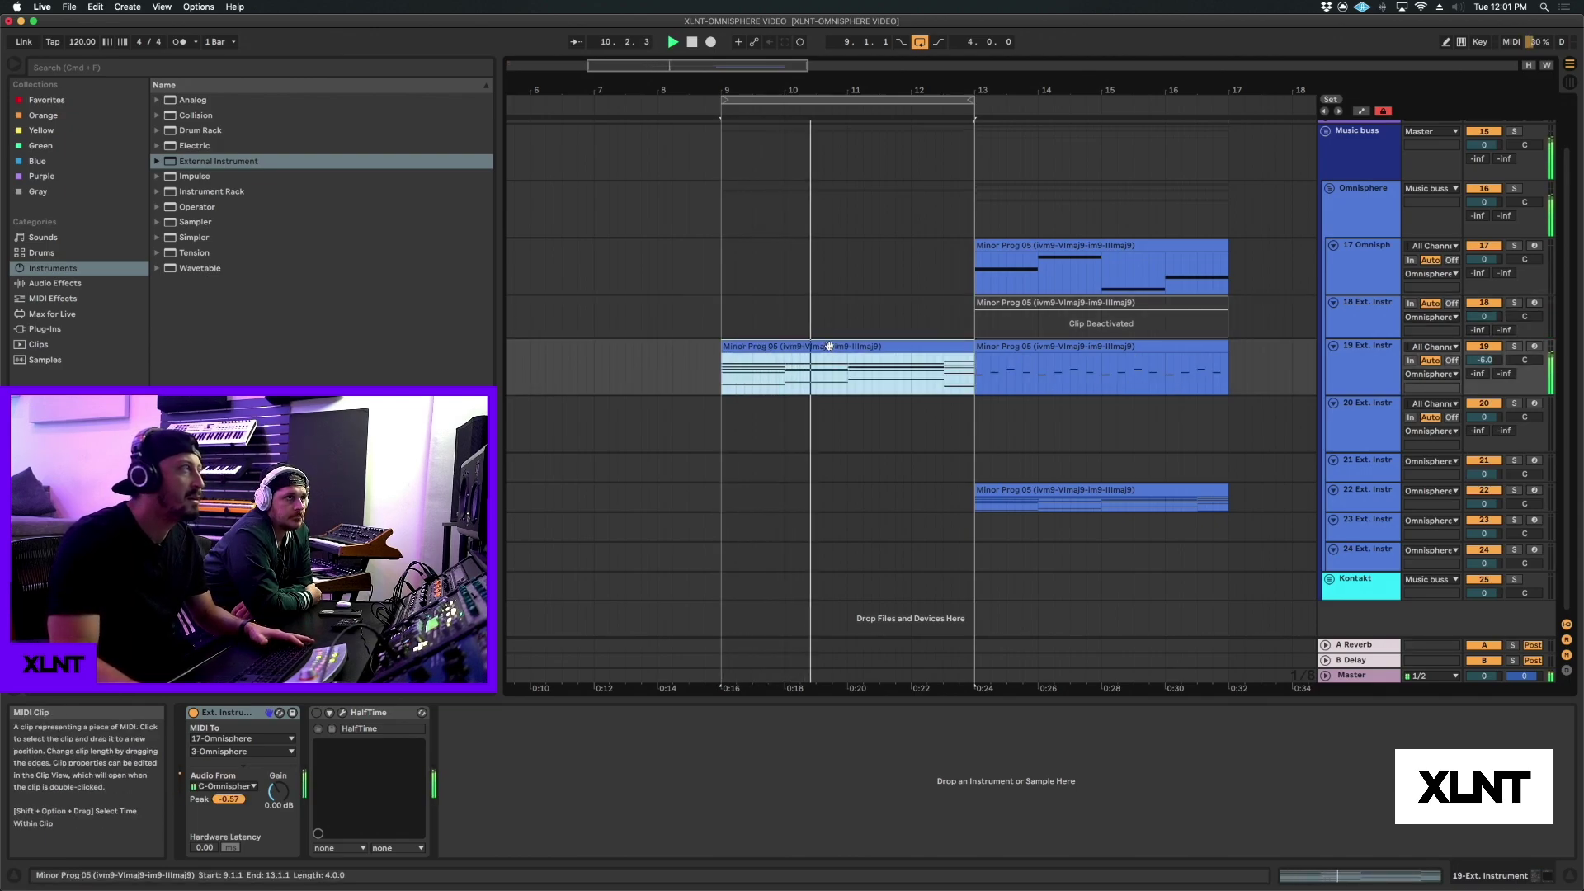
drag(829, 346, 827, 407)
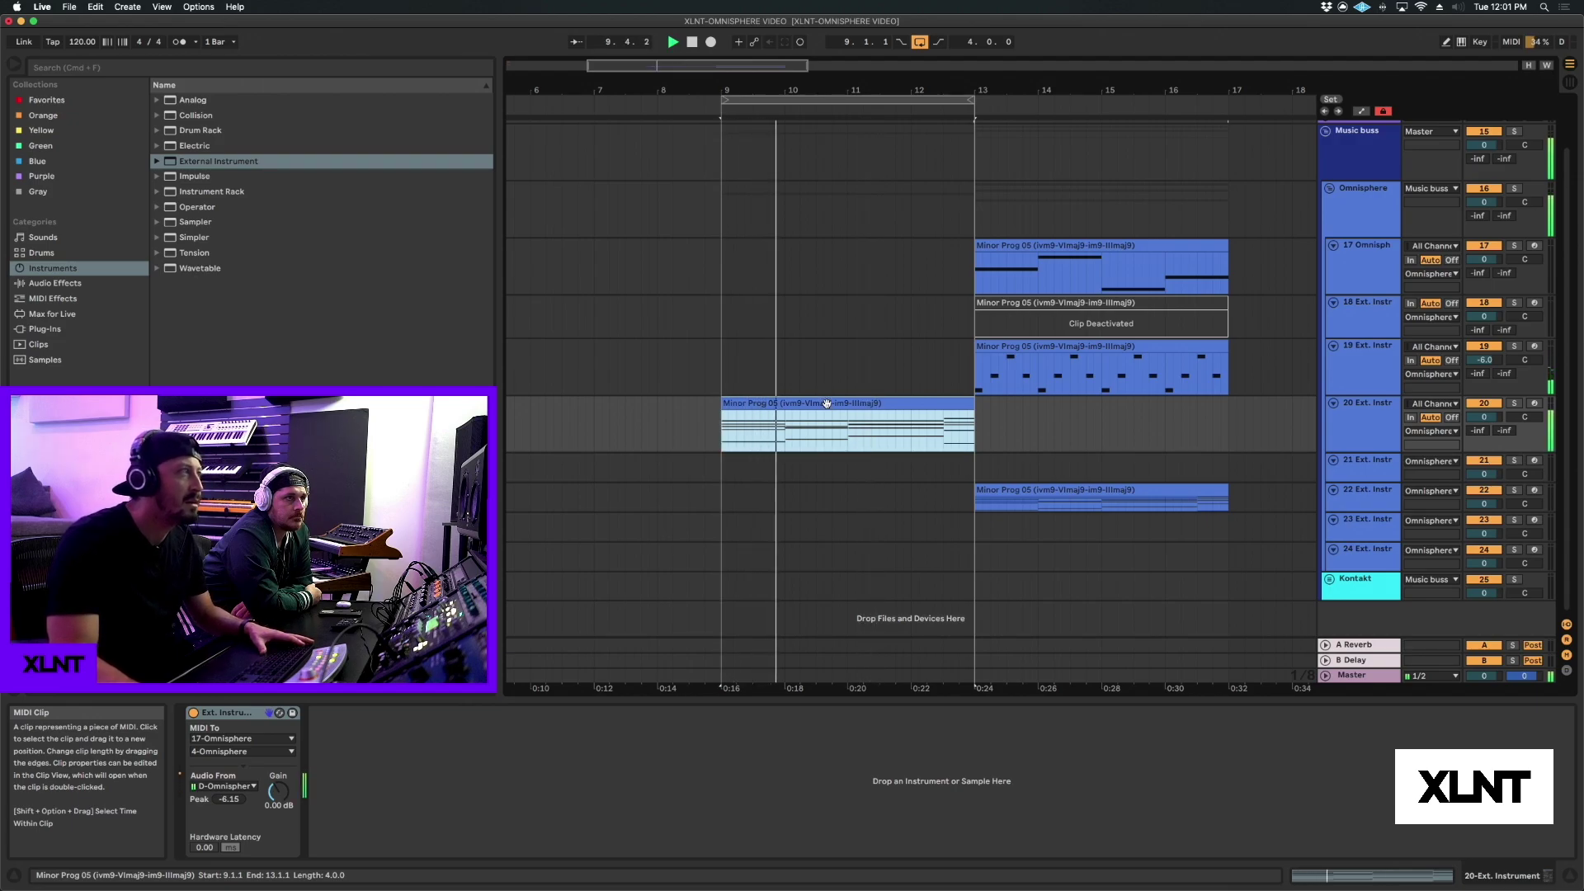
drag(825, 404, 824, 467)
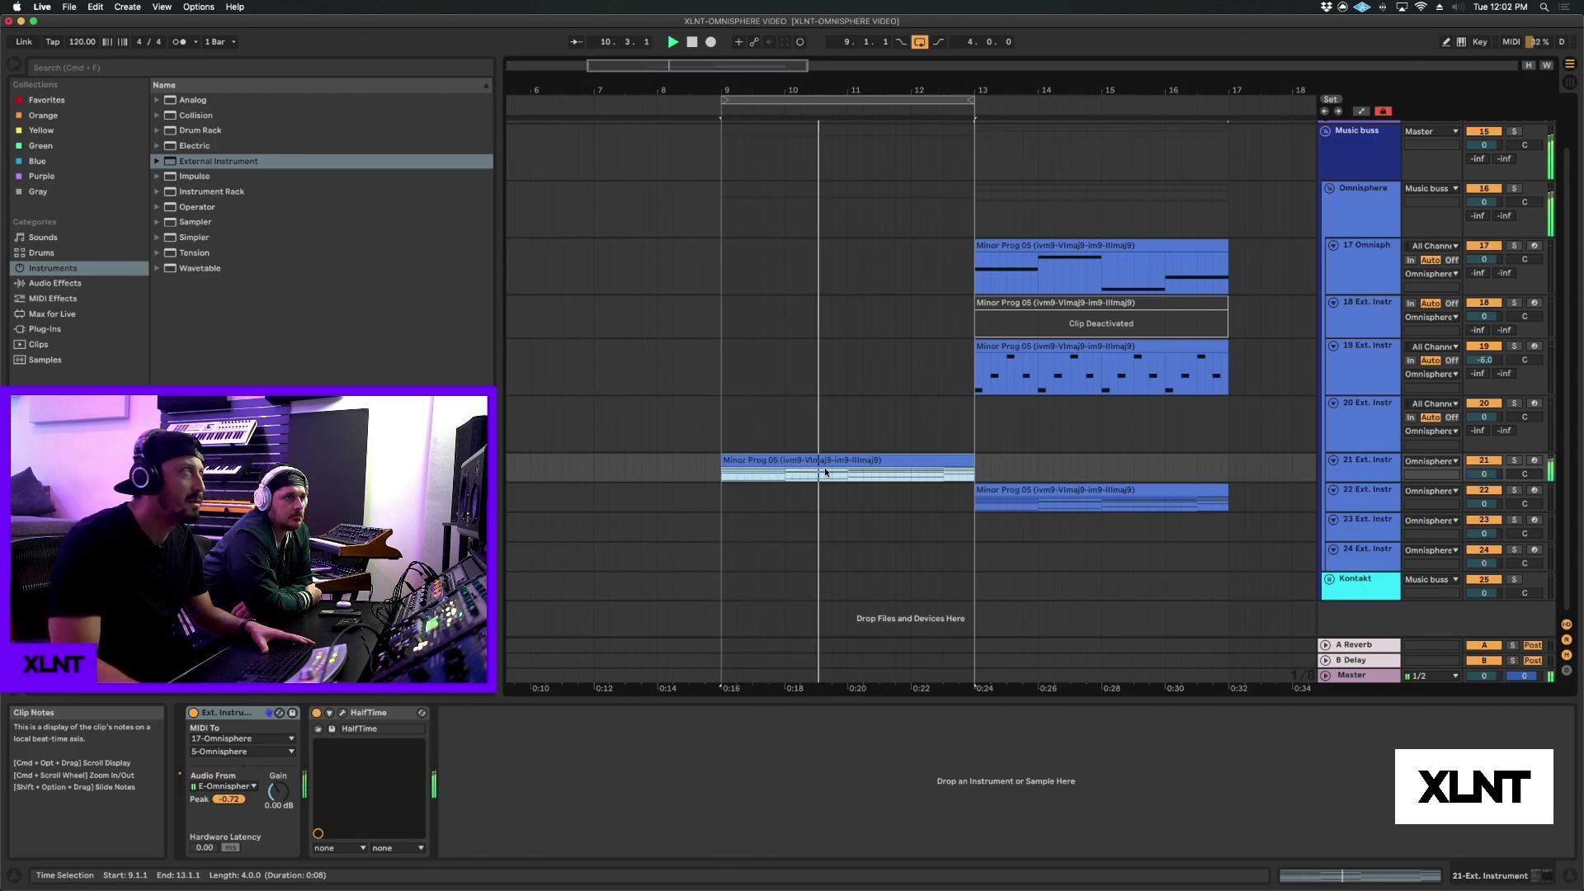
click(832, 465)
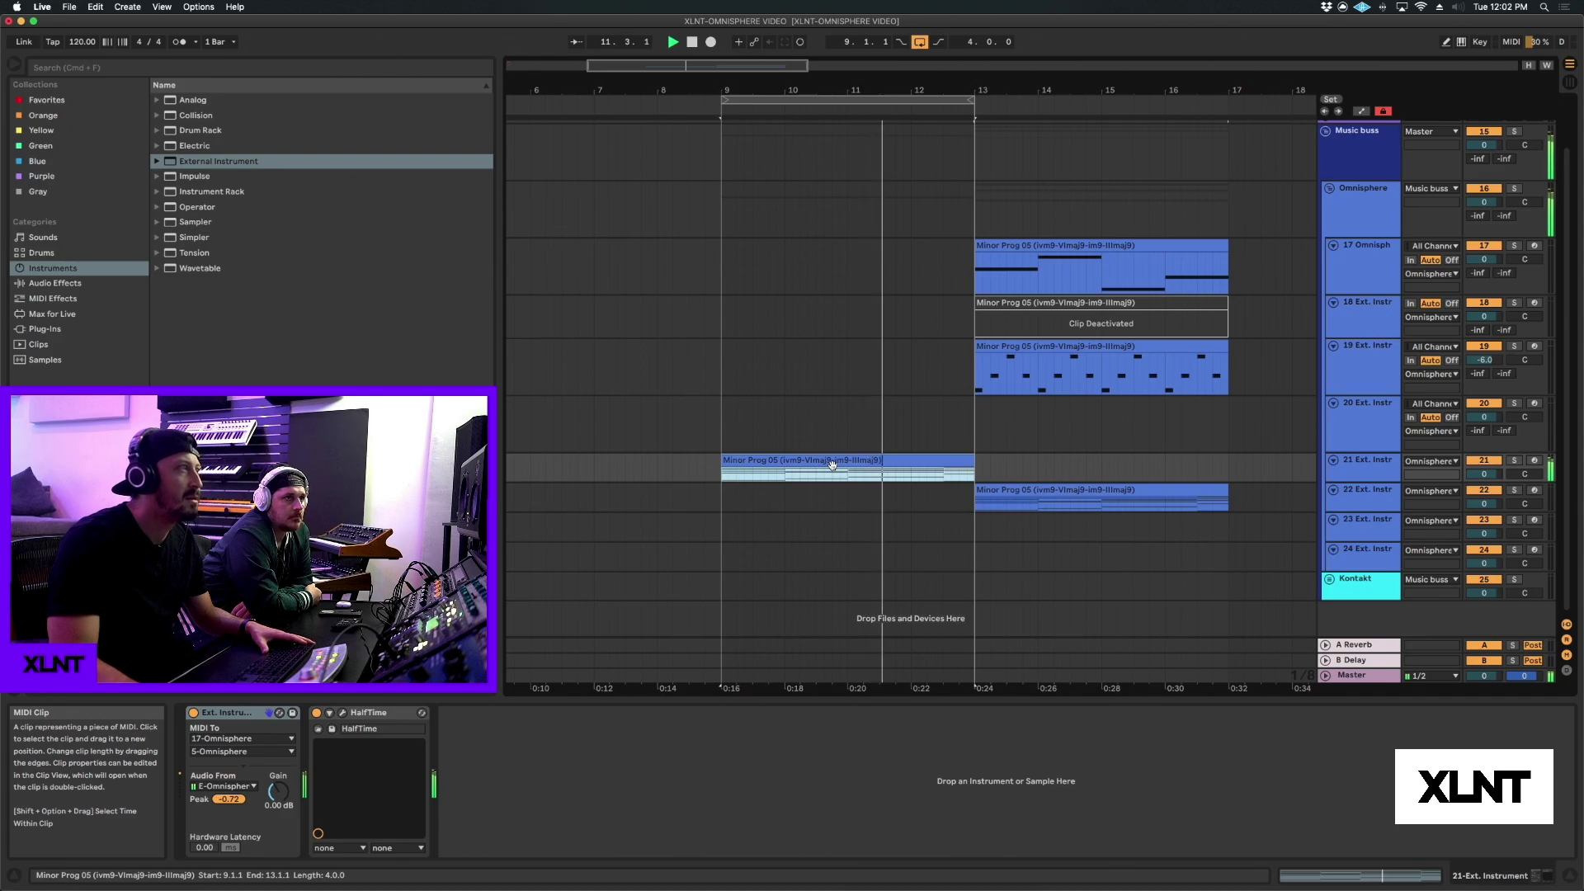
drag(832, 465, 836, 495)
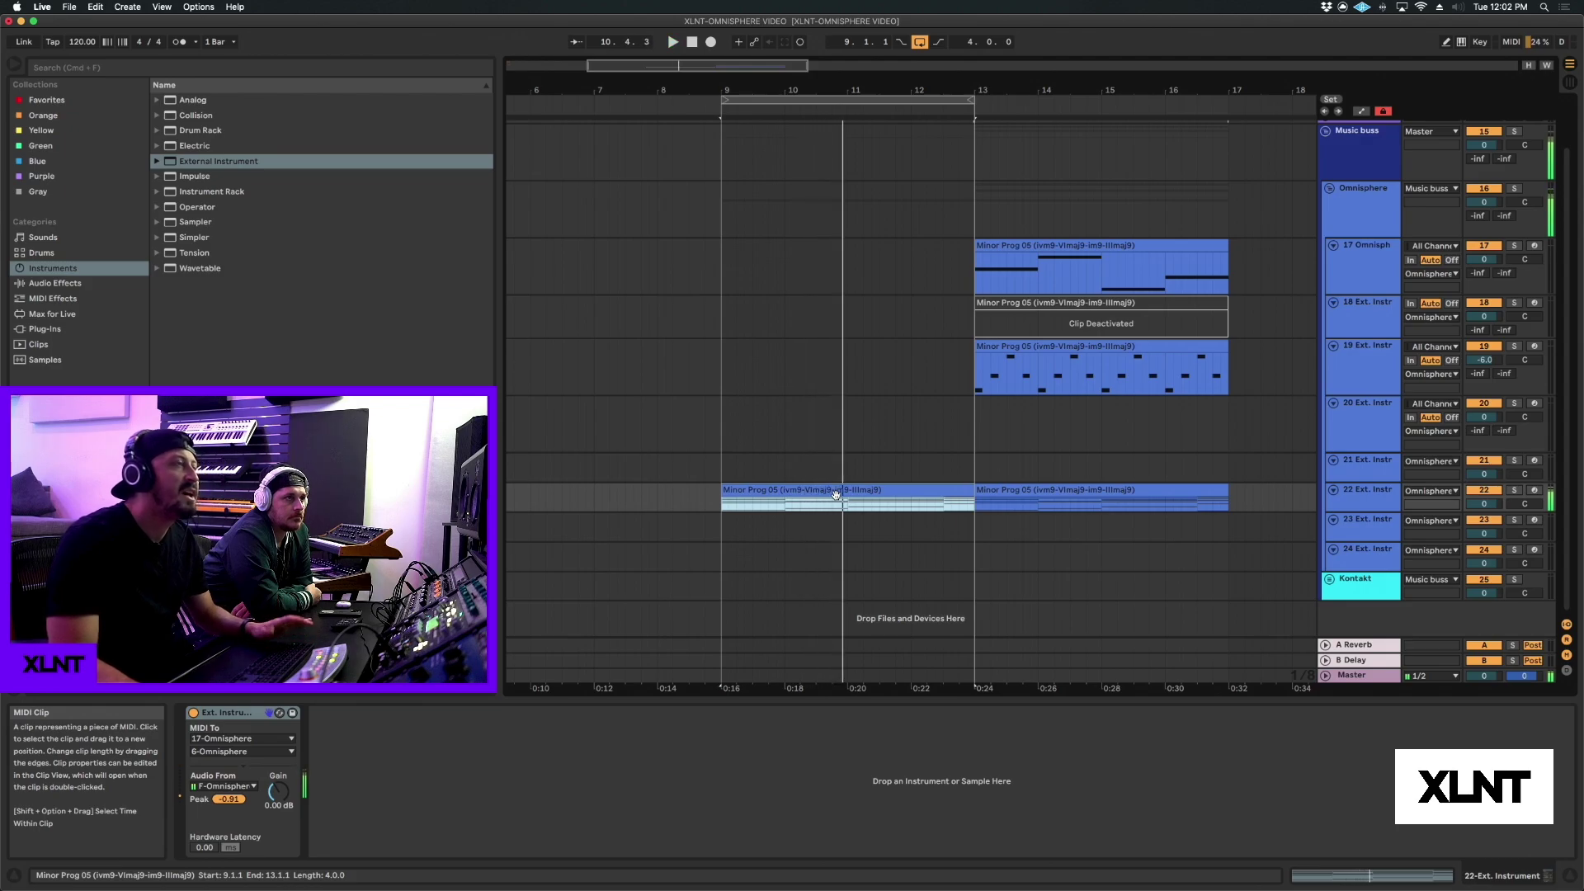
Open Omnisphere from track 17, view part 7's patch browser from the Multi mixer, and close the window.
click(1363, 273)
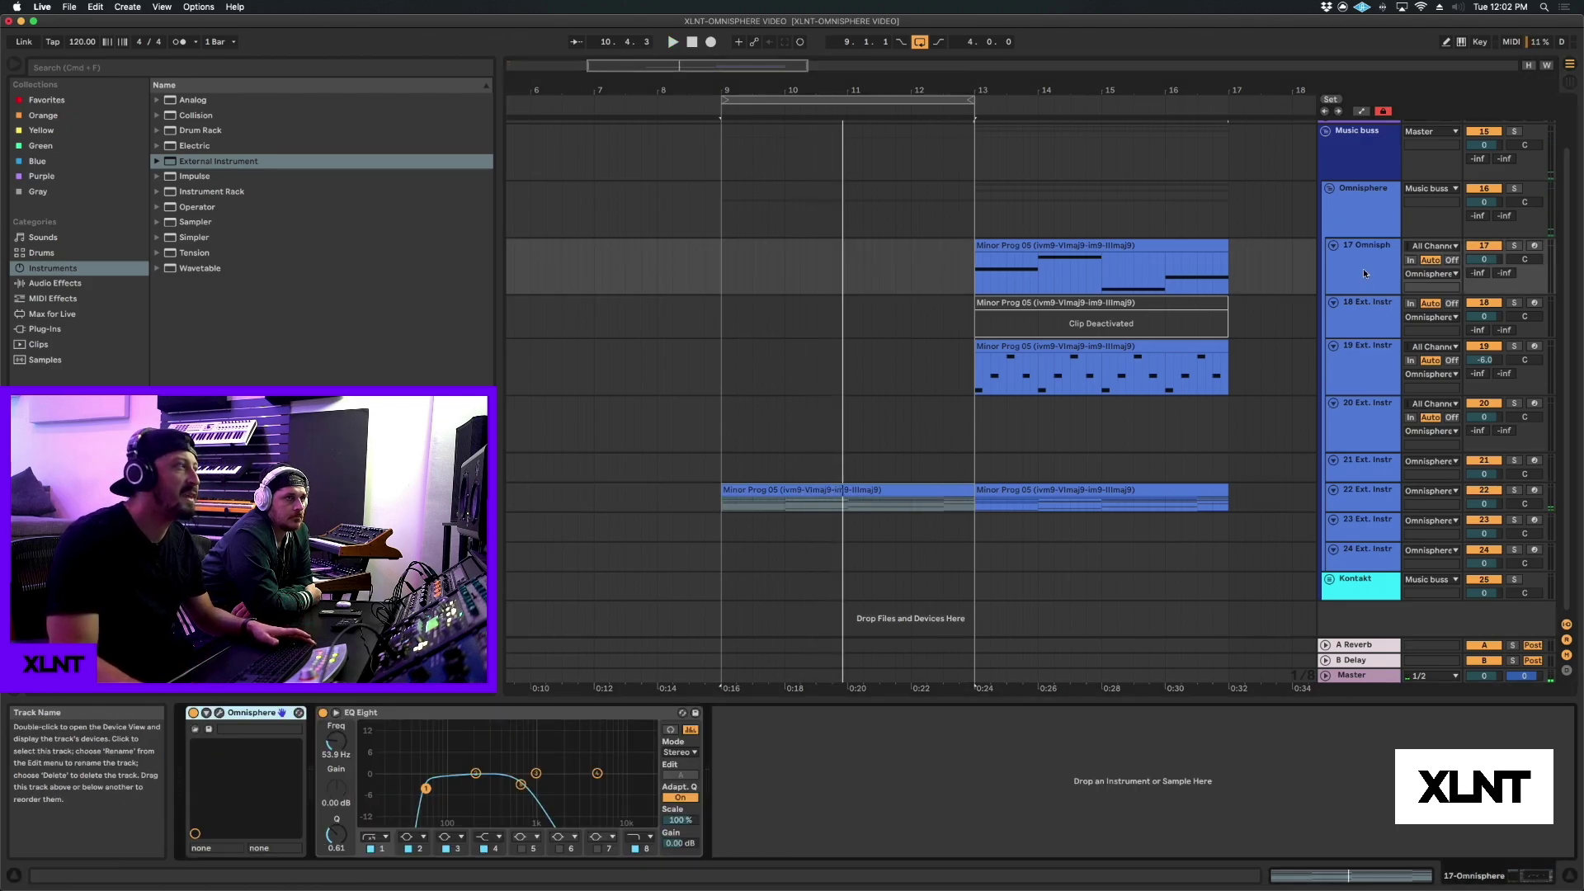
click(218, 714)
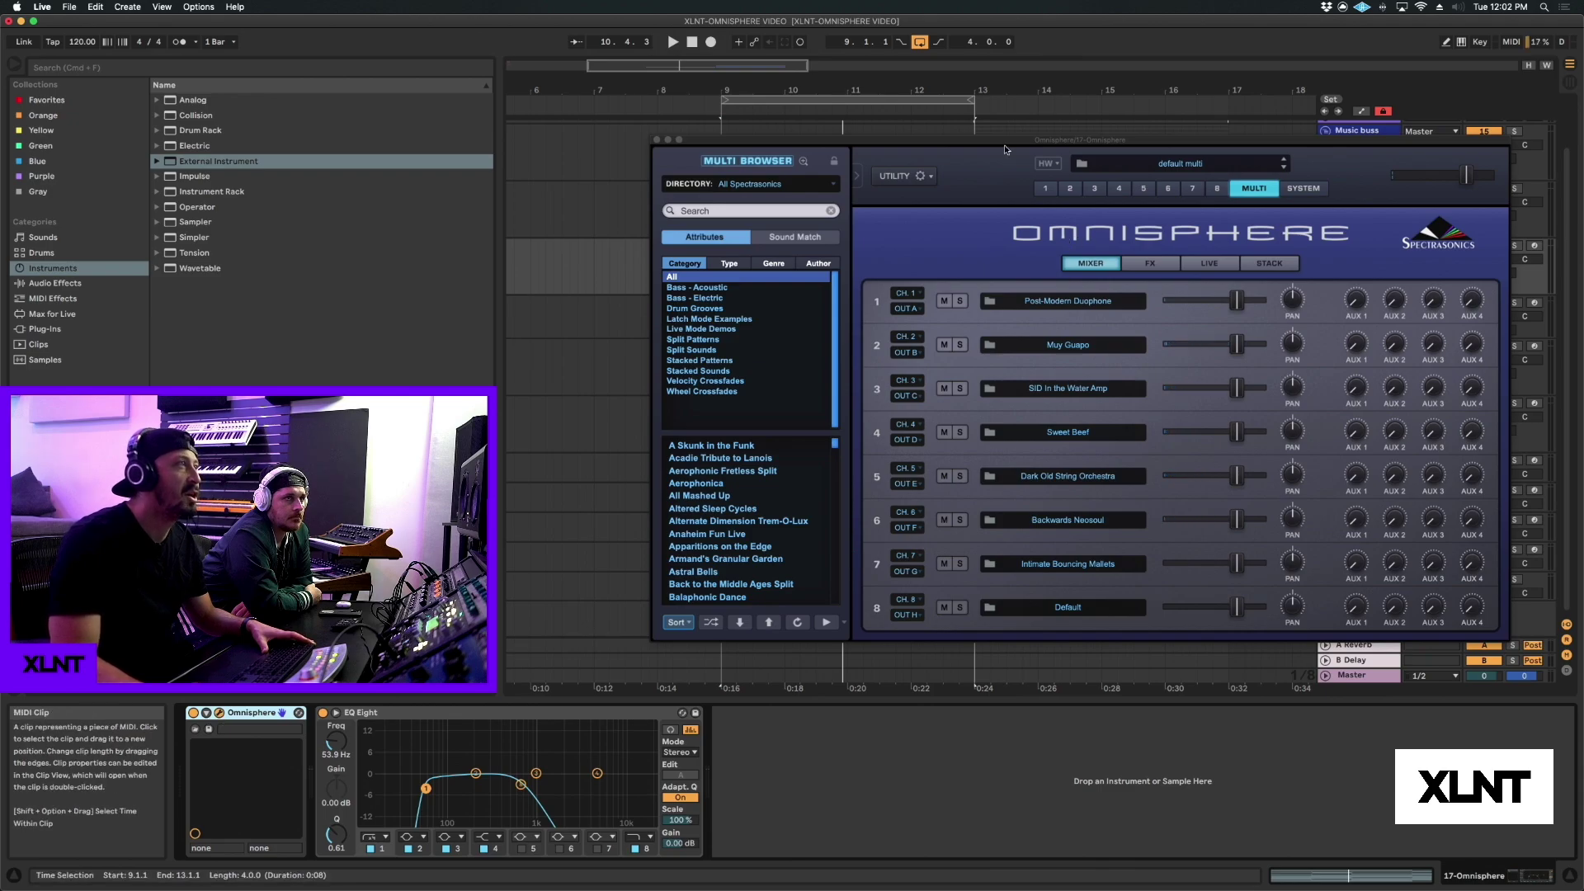
drag(965, 140, 922, 117)
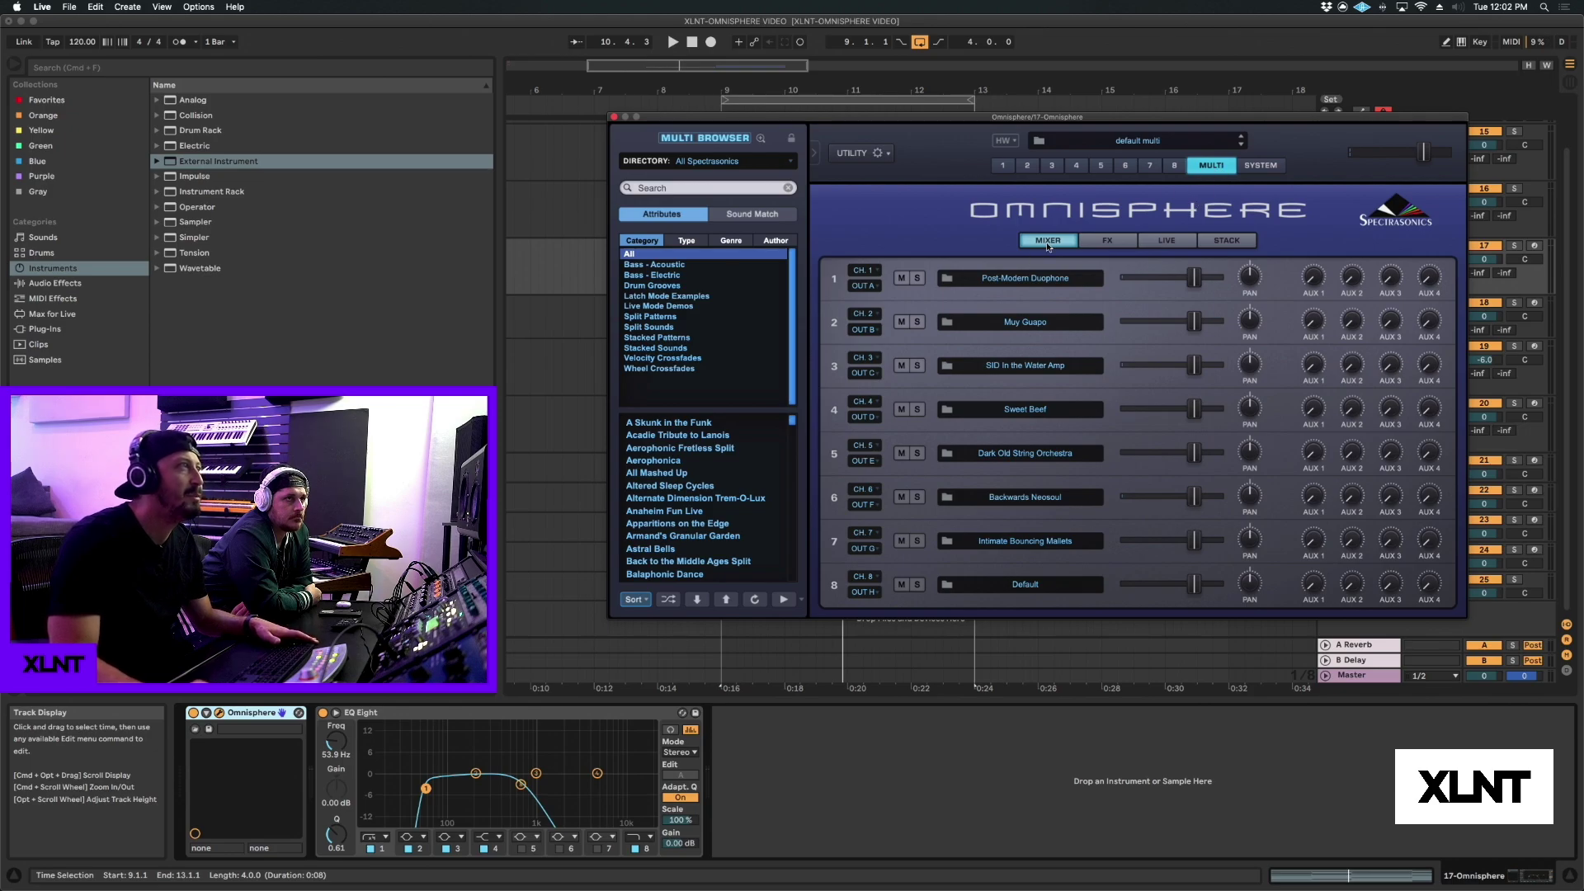
click(1025, 545)
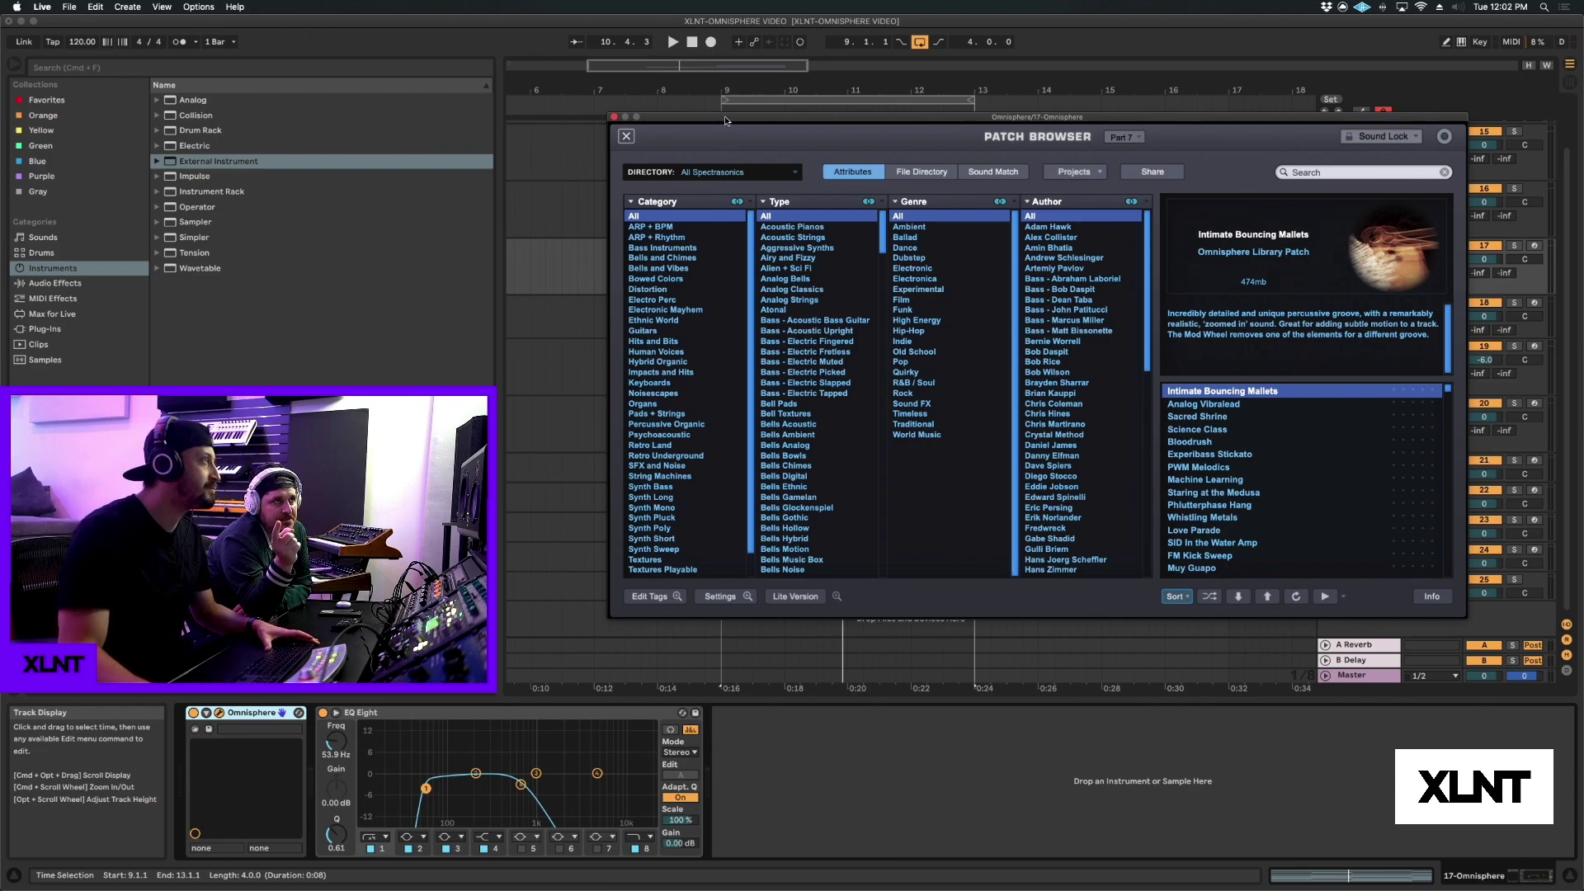
drag(725, 119, 704, 152)
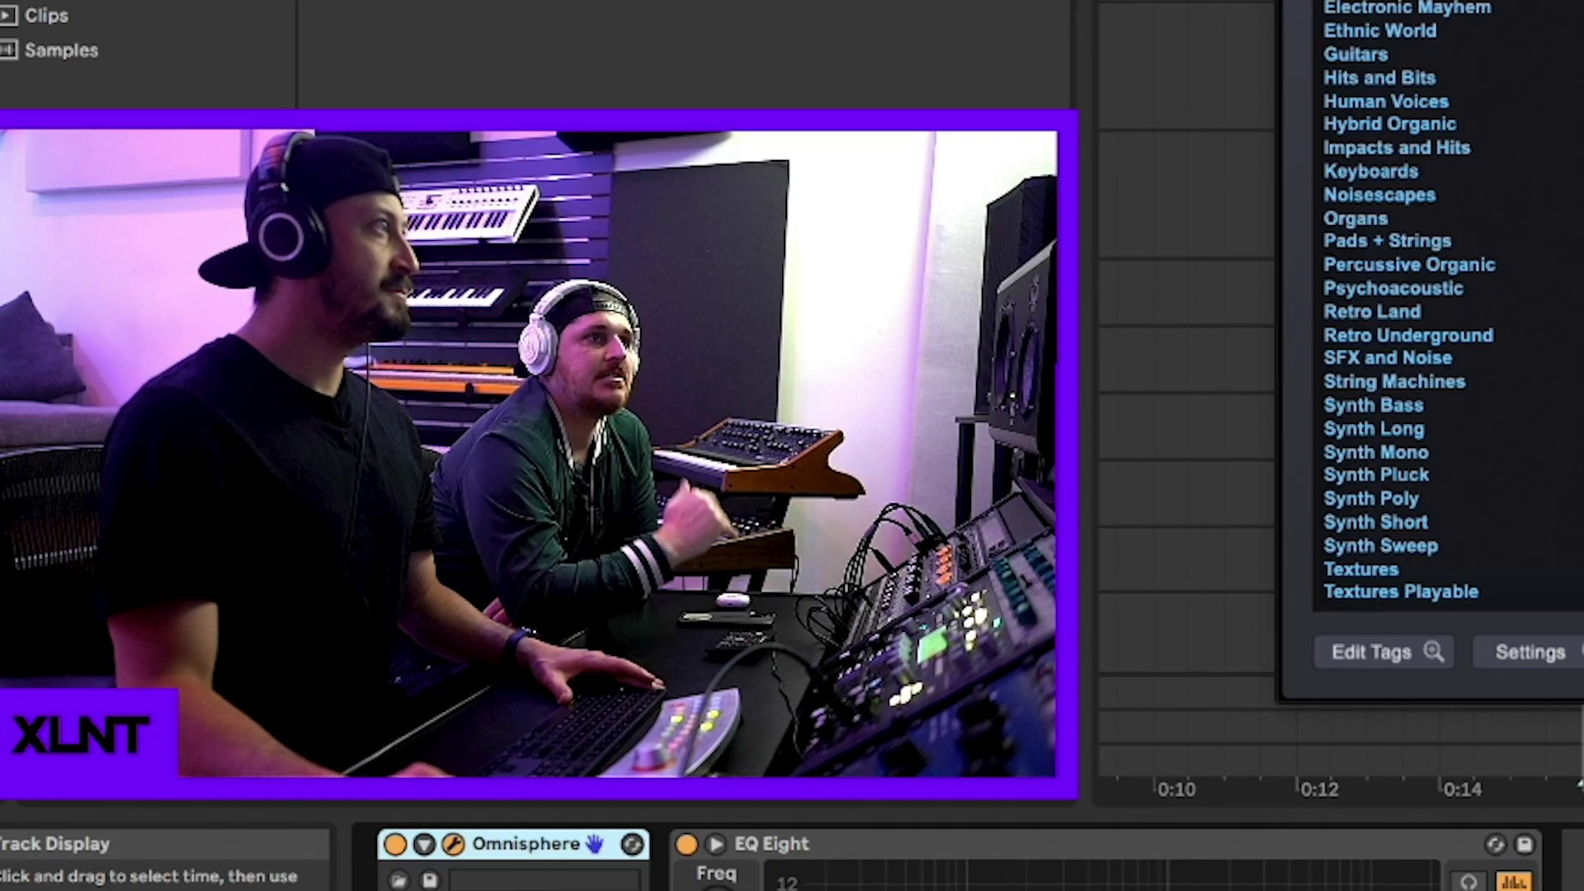
click(852, 238)
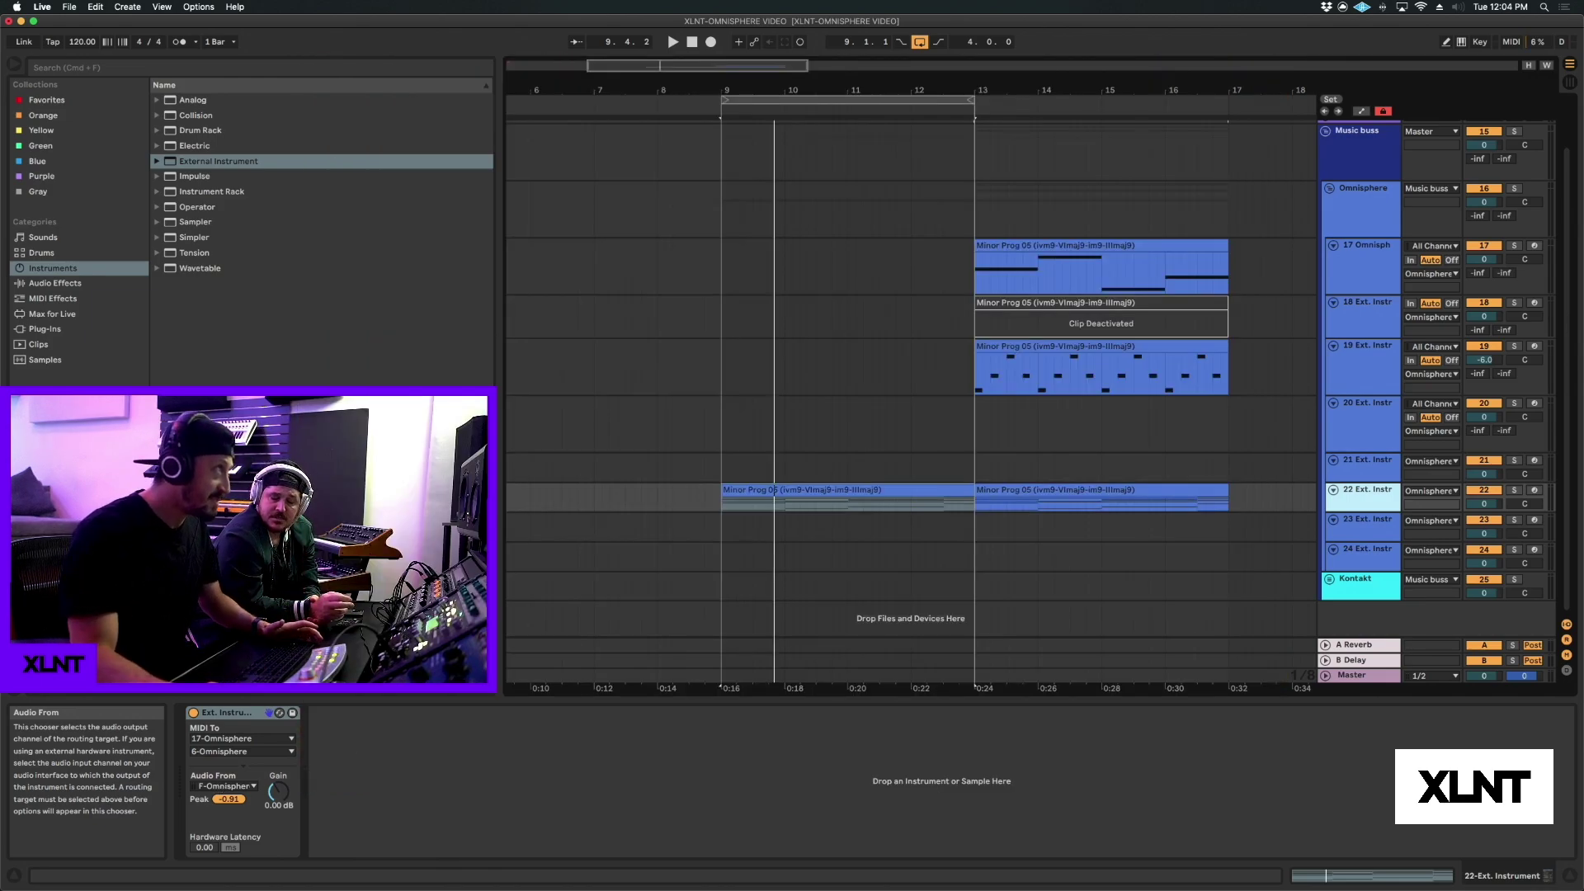
Play the arrangement from the track 19 clip at bar 13 and extend the loop's end to bar 17.
drag(844, 90, 843, 88)
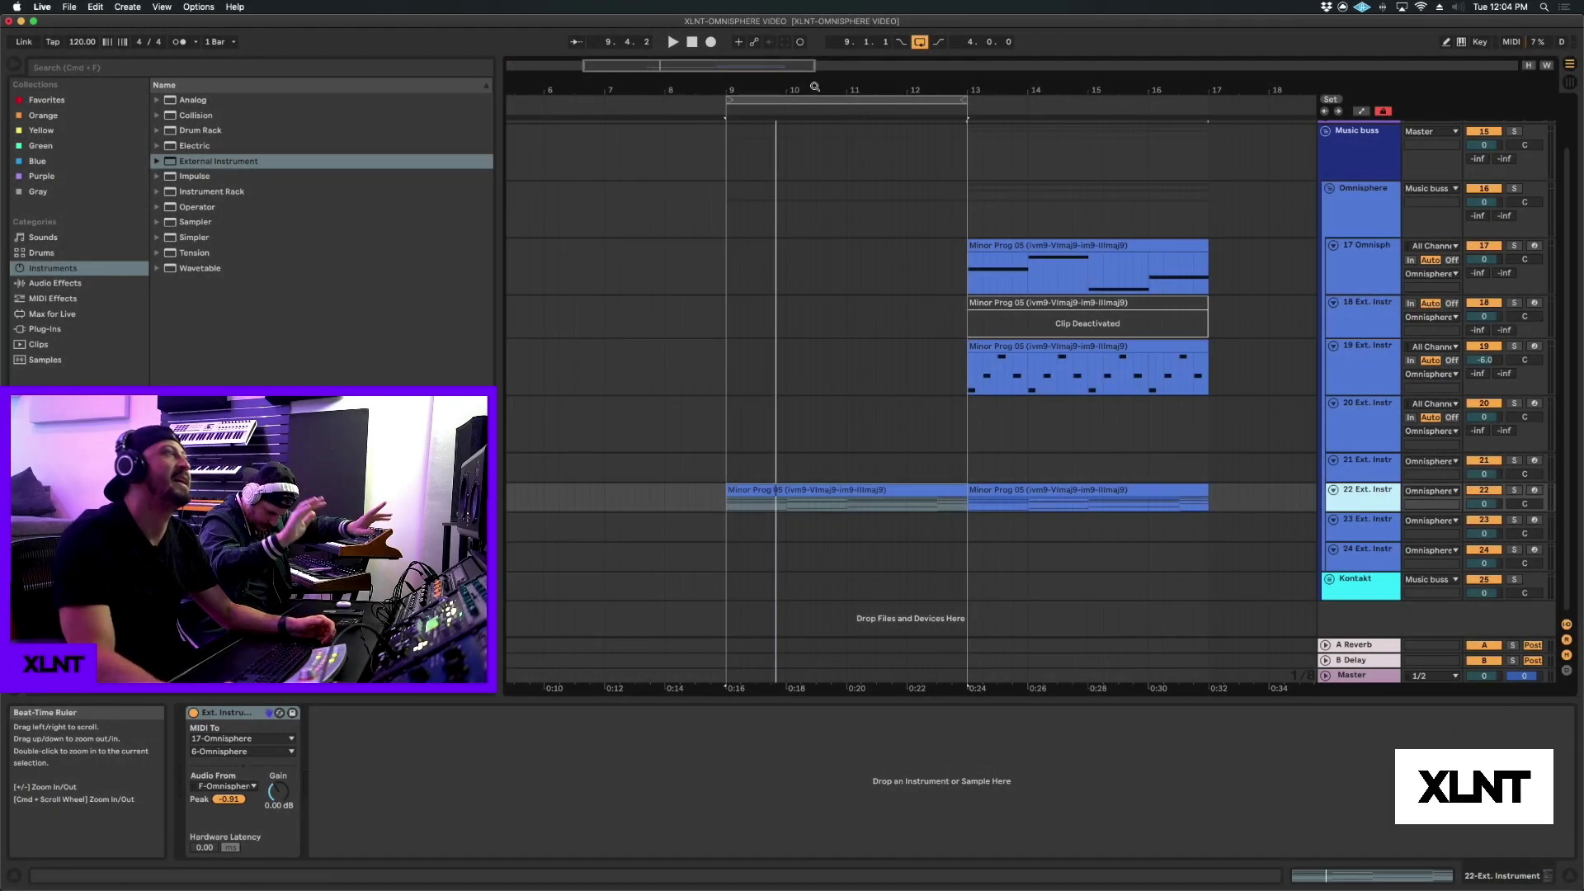
drag(815, 86, 815, 93)
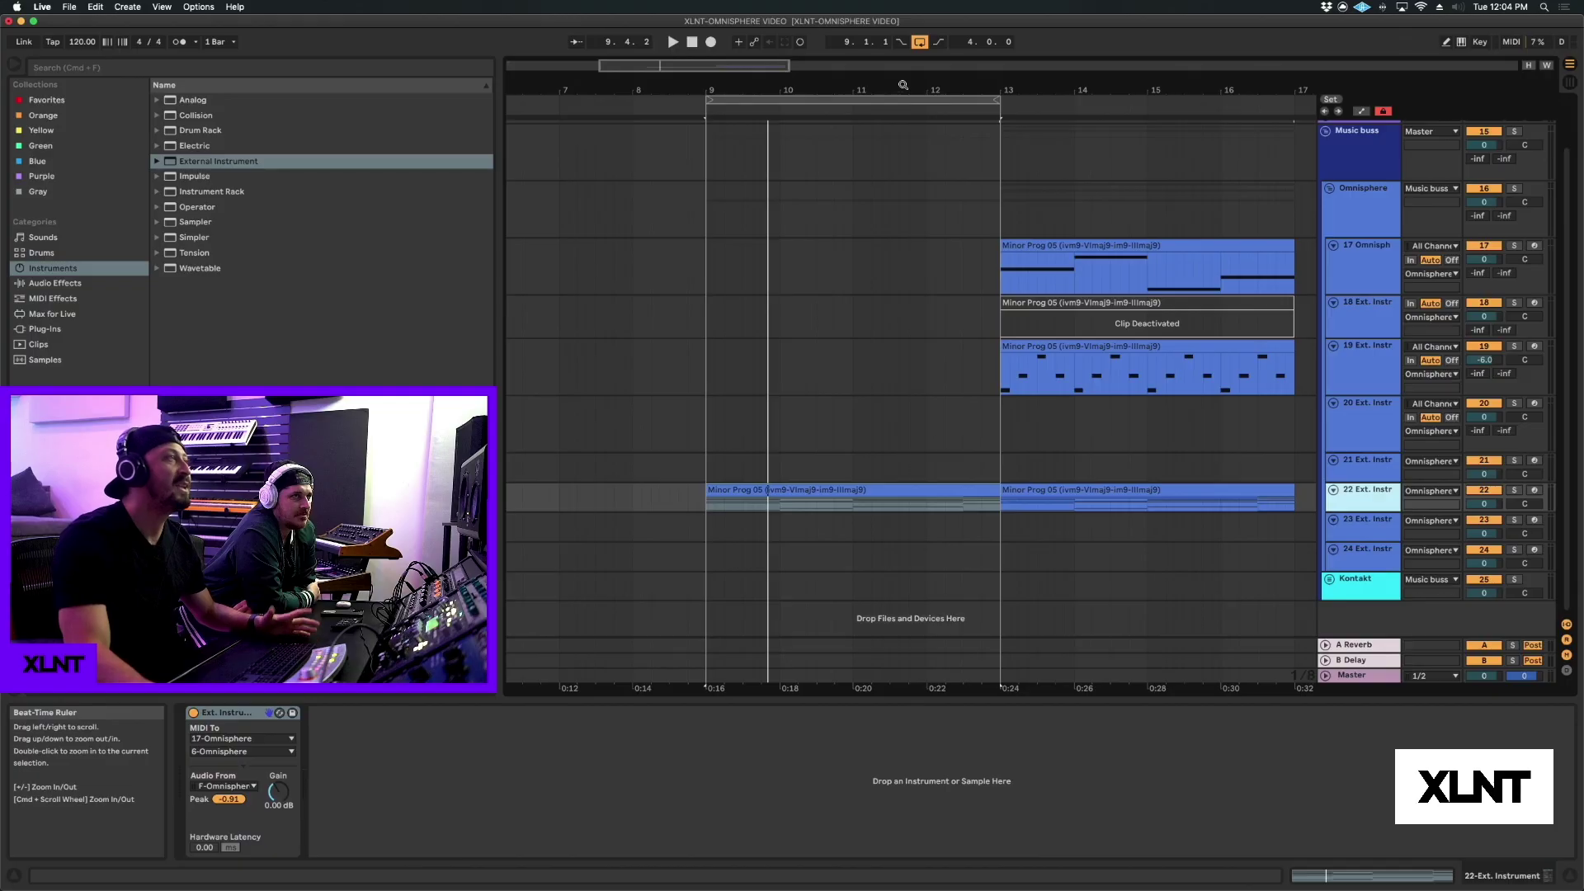
drag(902, 85, 902, 53)
click(1042, 348)
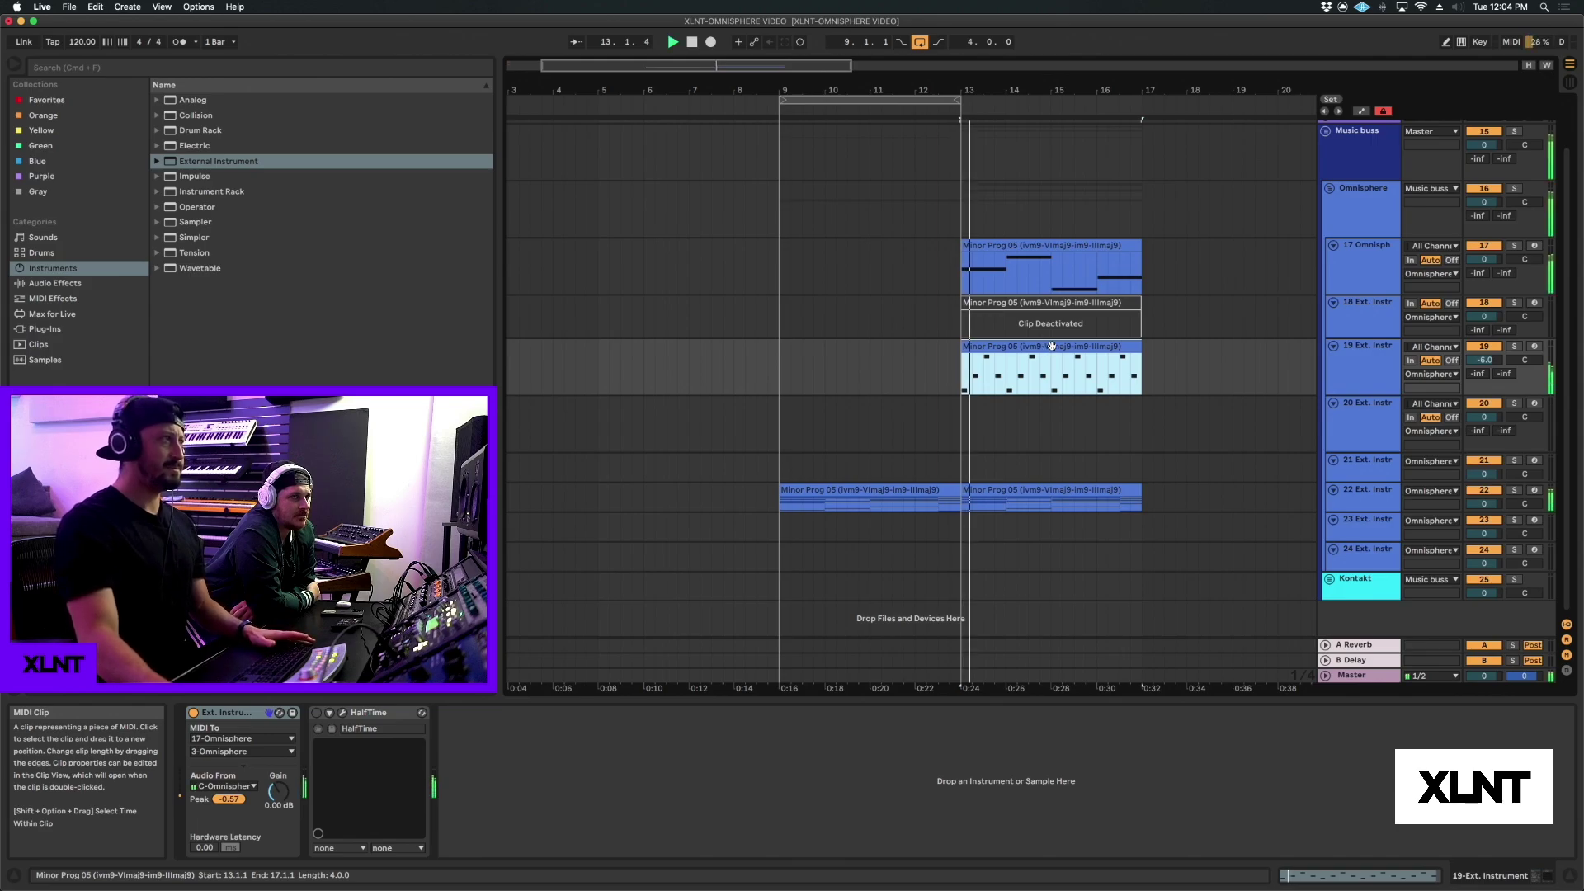
drag(959, 100, 1141, 103)
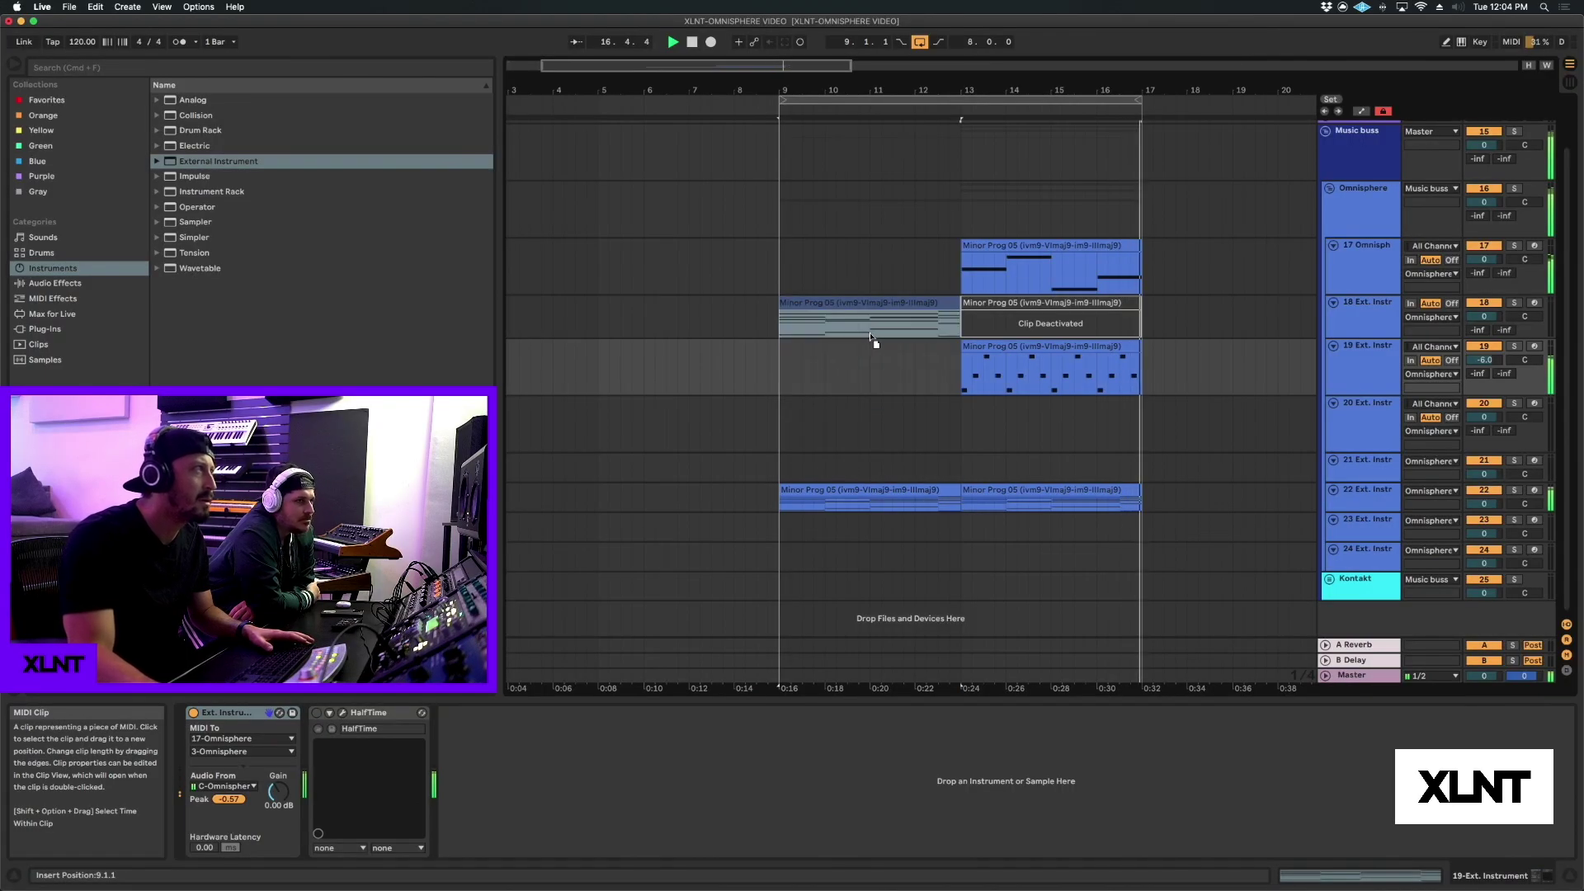
Copy the Minor Prog 05 clip on track 18 at bar 9 onto track 22 during playback.
drag(835, 302, 862, 490)
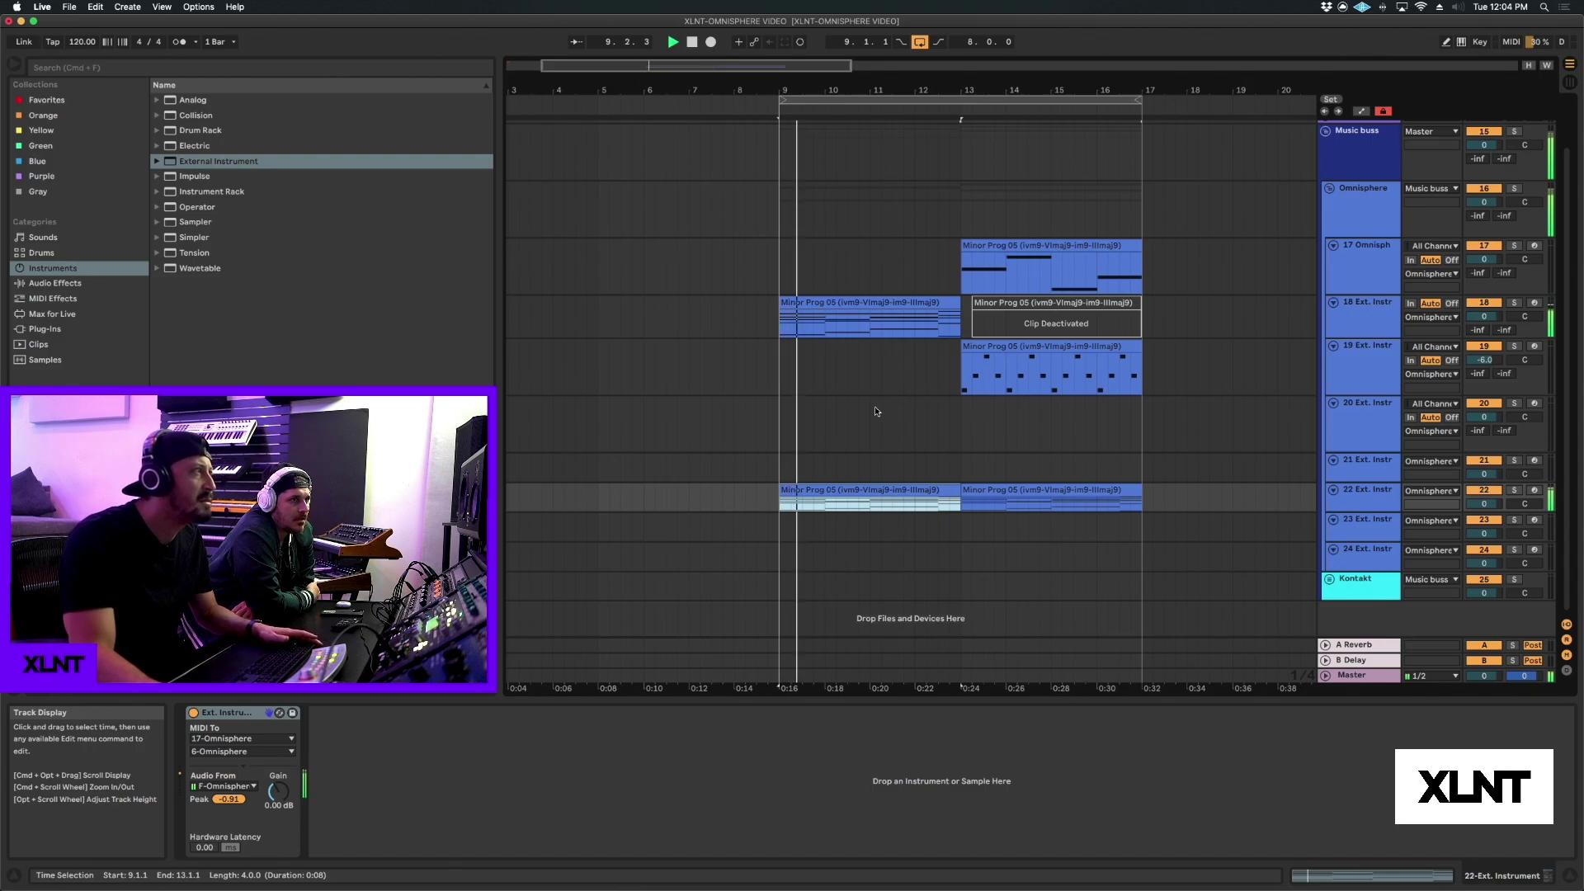
mouse_move(849, 91)
mouse_down()
mouse_move(850, 115)
mouse_move(850, 92)
mouse_up()
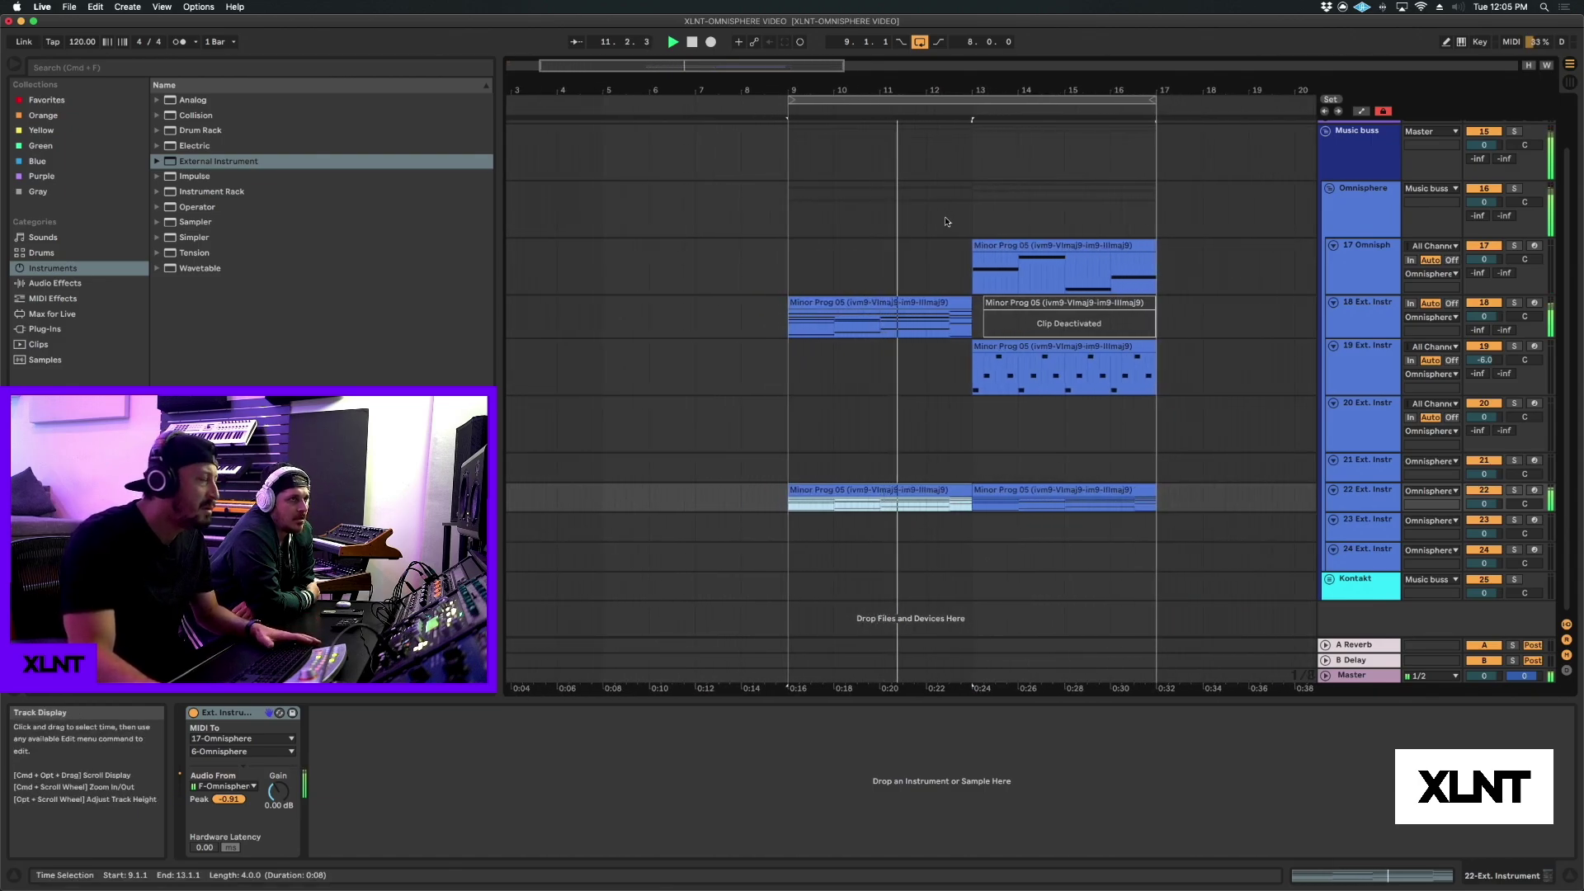
Play the track 19 clip from bar 13, solo track 19 to hear it alone, and unsolo it.
click(1370, 363)
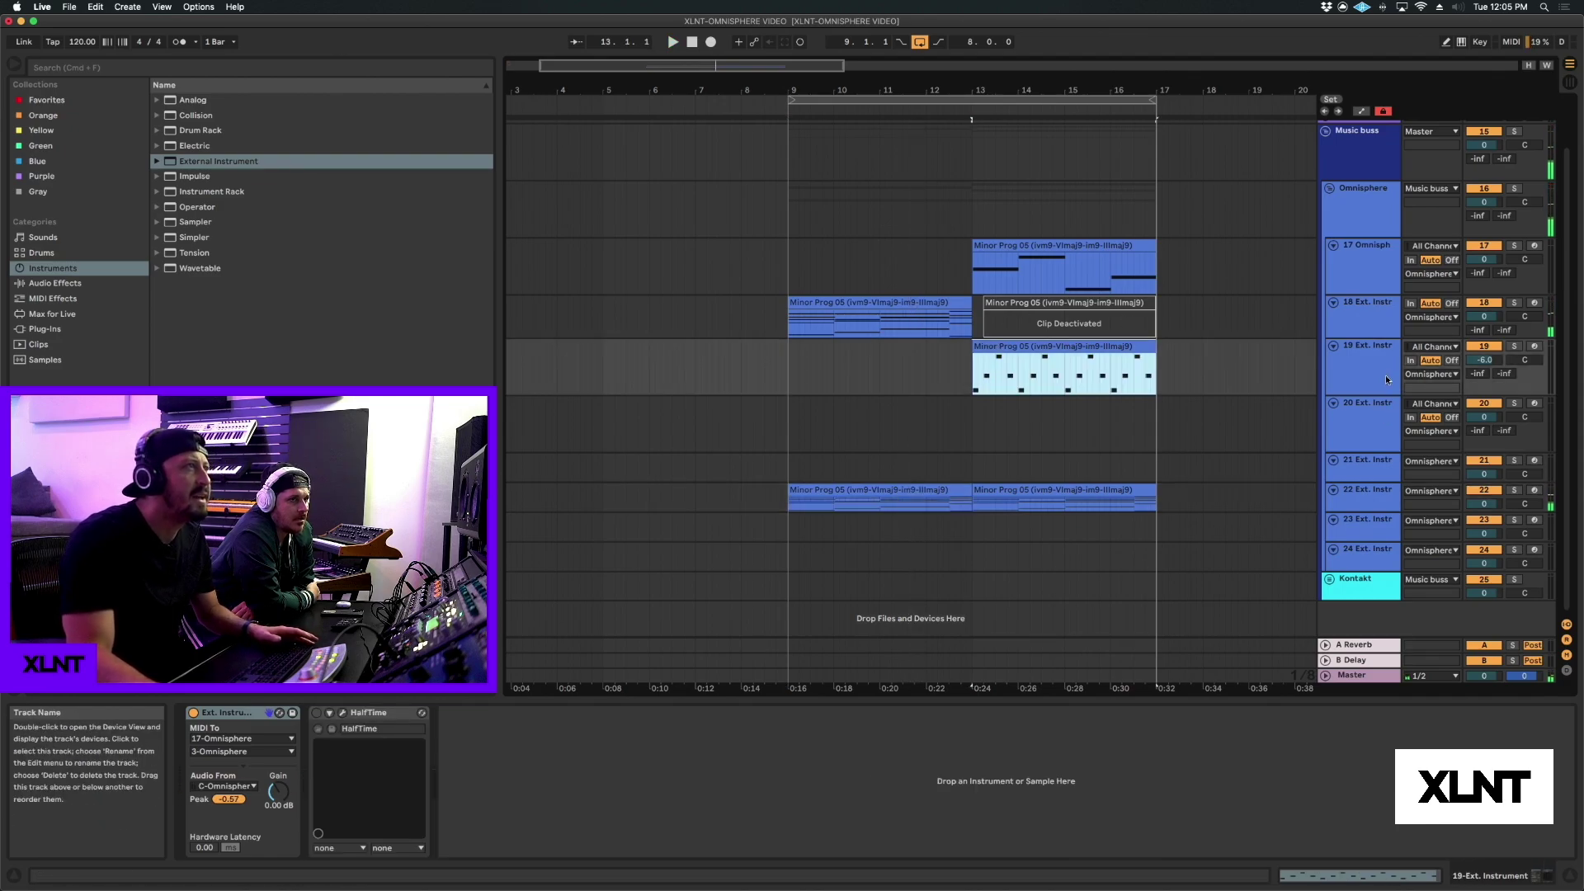
key(space)
click(1516, 347)
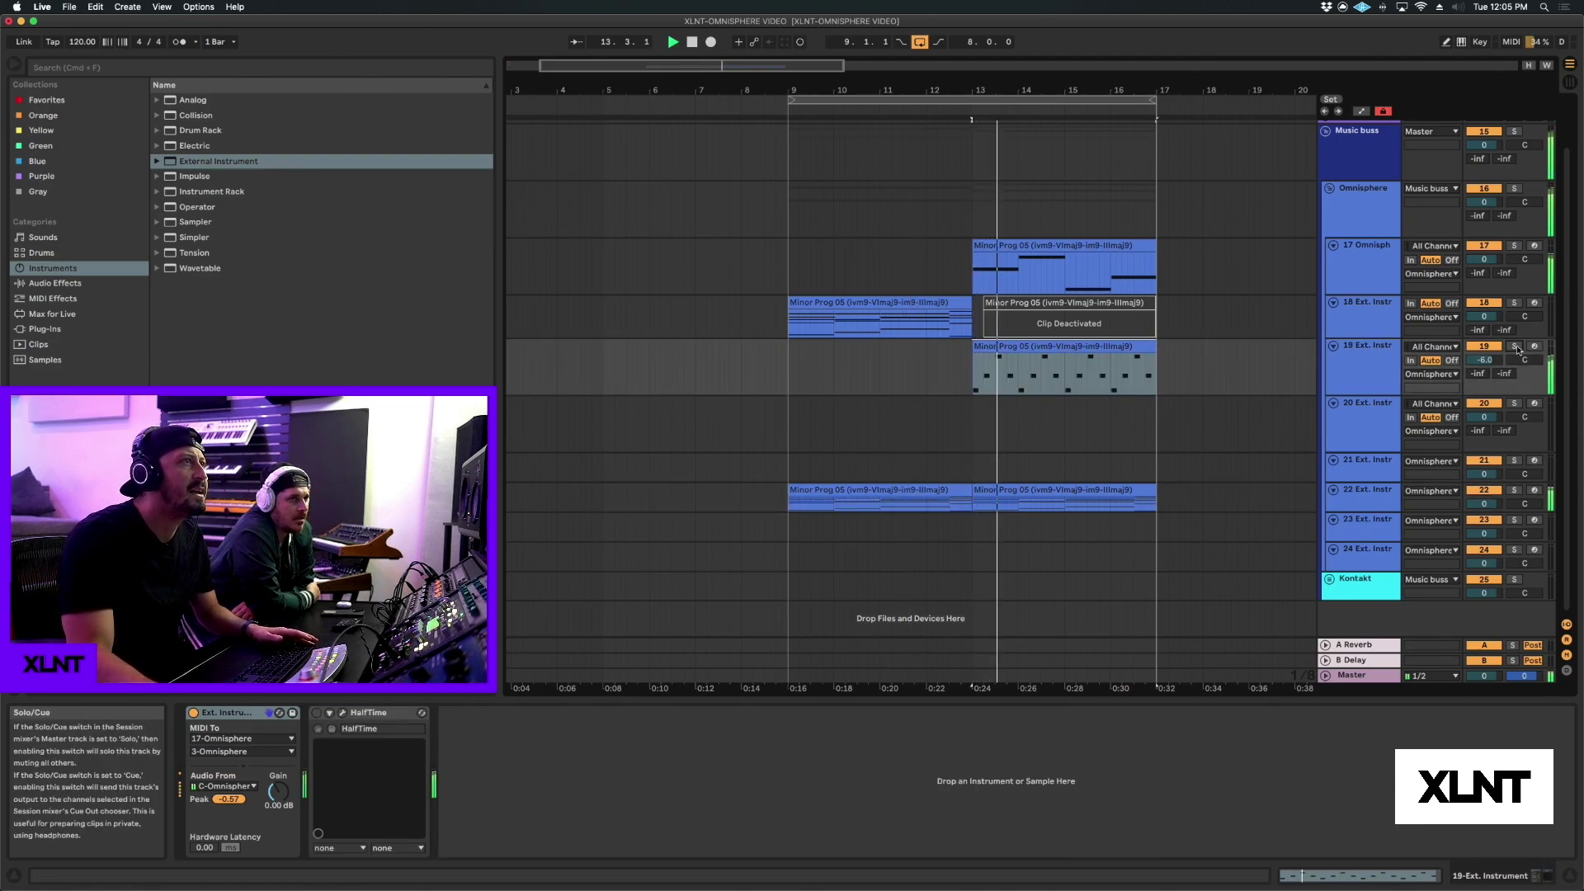
click(1357, 372)
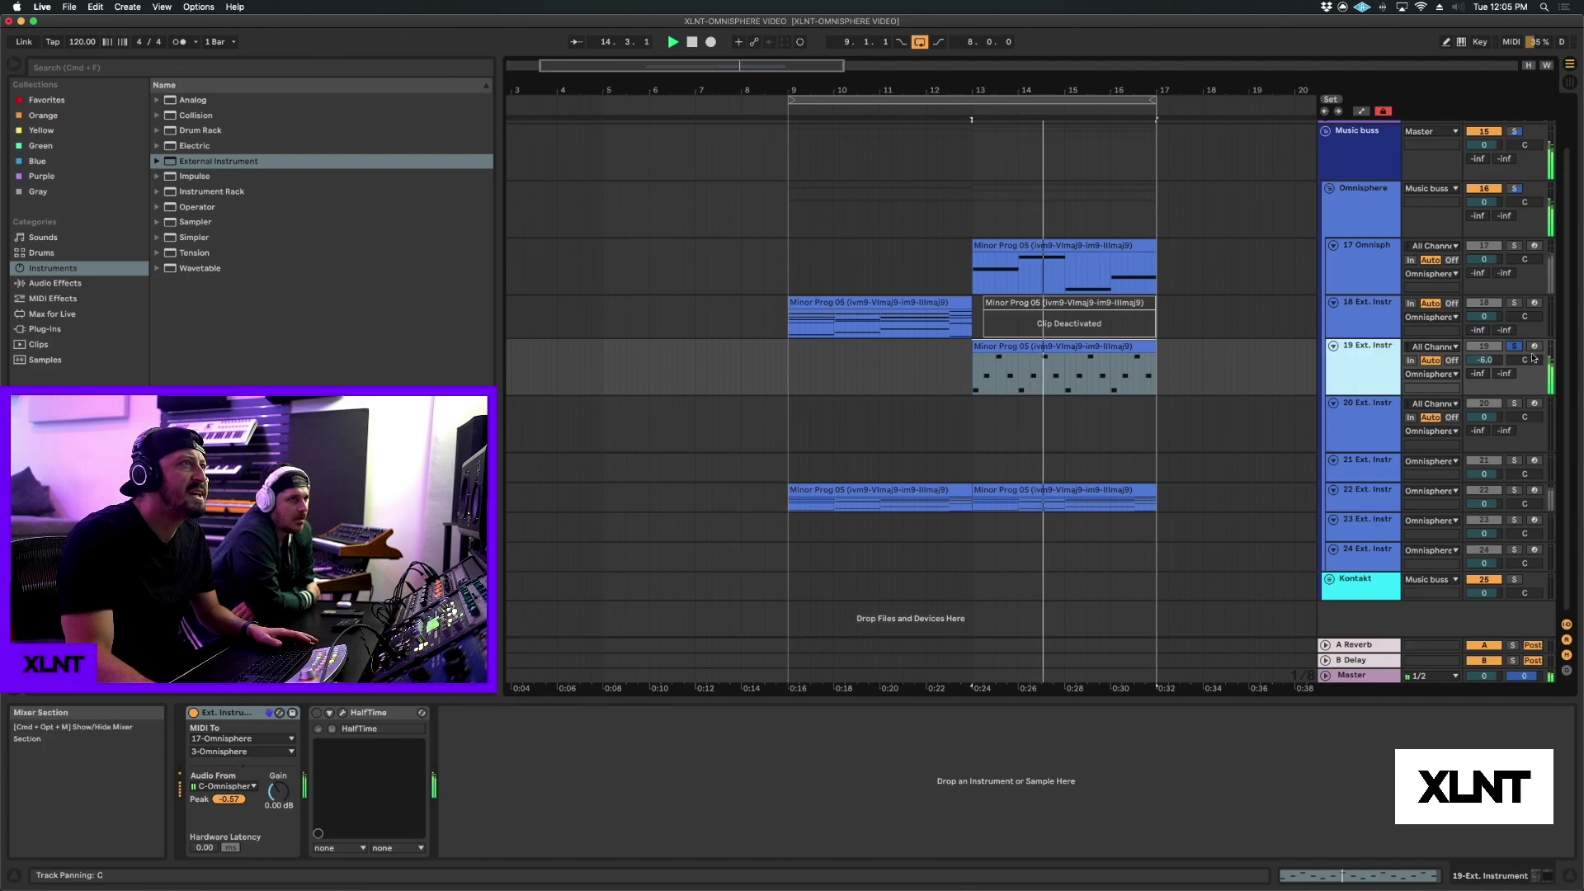
click(1516, 347)
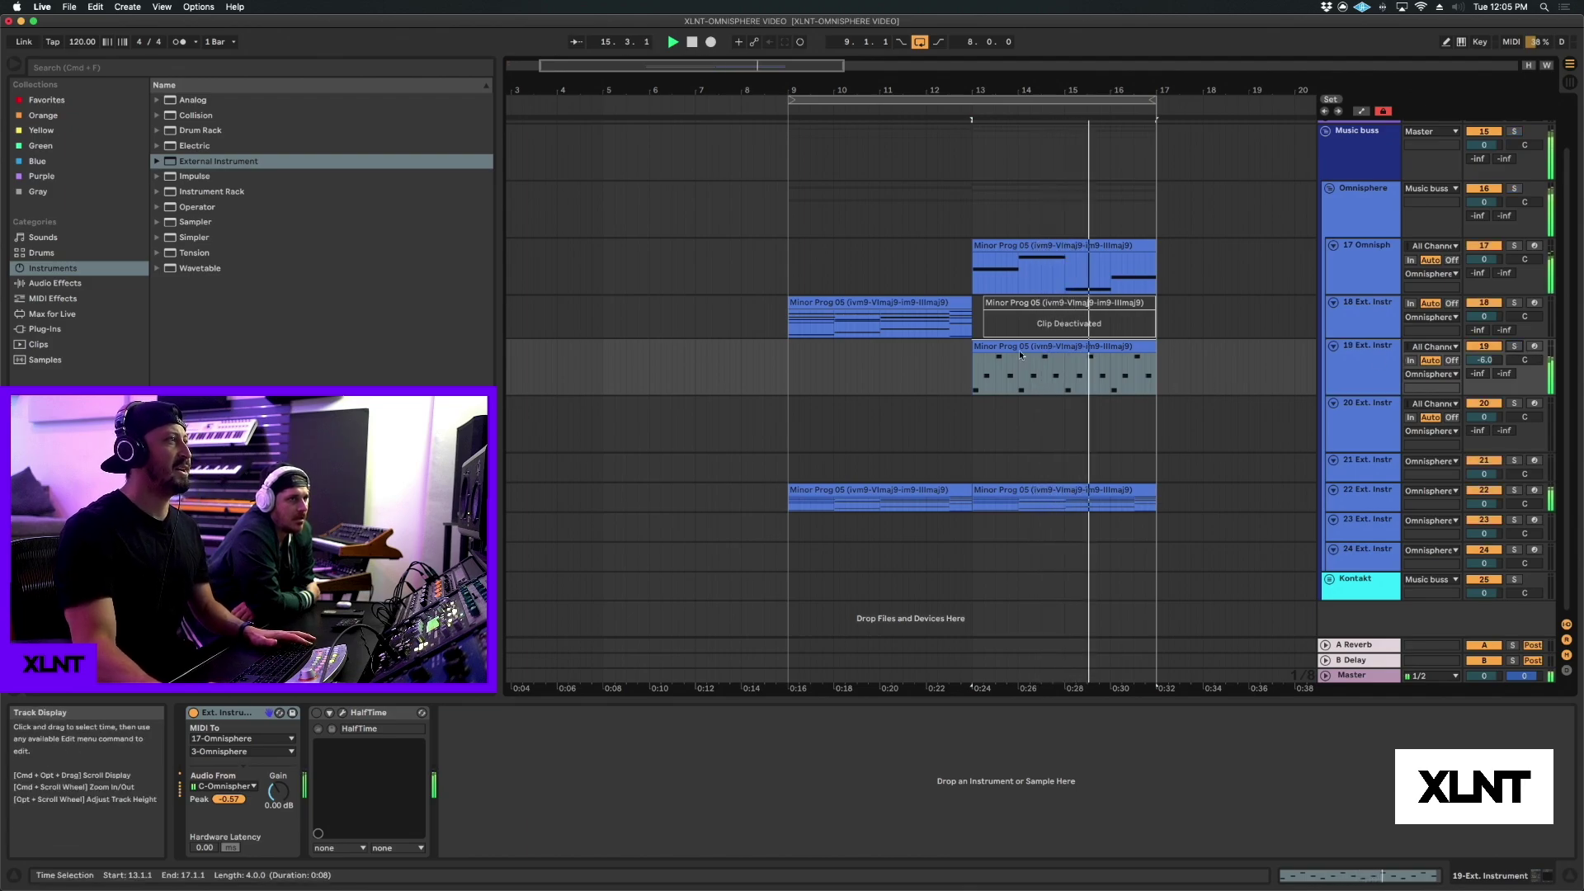
Play the loop from bar 9 and activate the KICK clip at bar 9.
drag(924, 87, 816, 80)
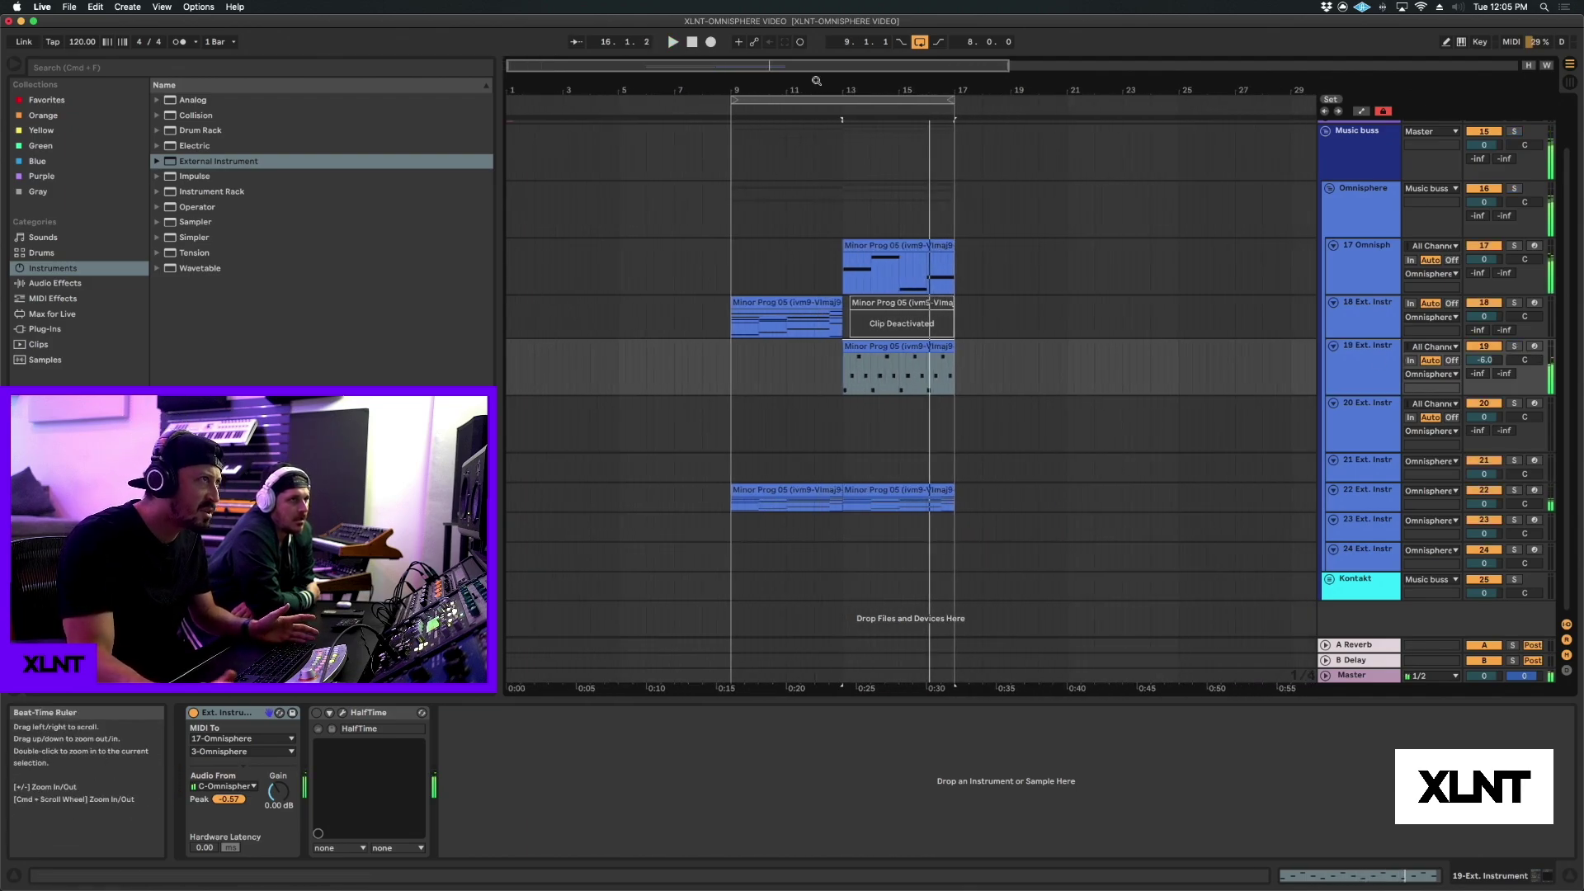
click(727, 380)
key(space)
drag(749, 88, 750, 123)
scroll(751, 172, up, 3)
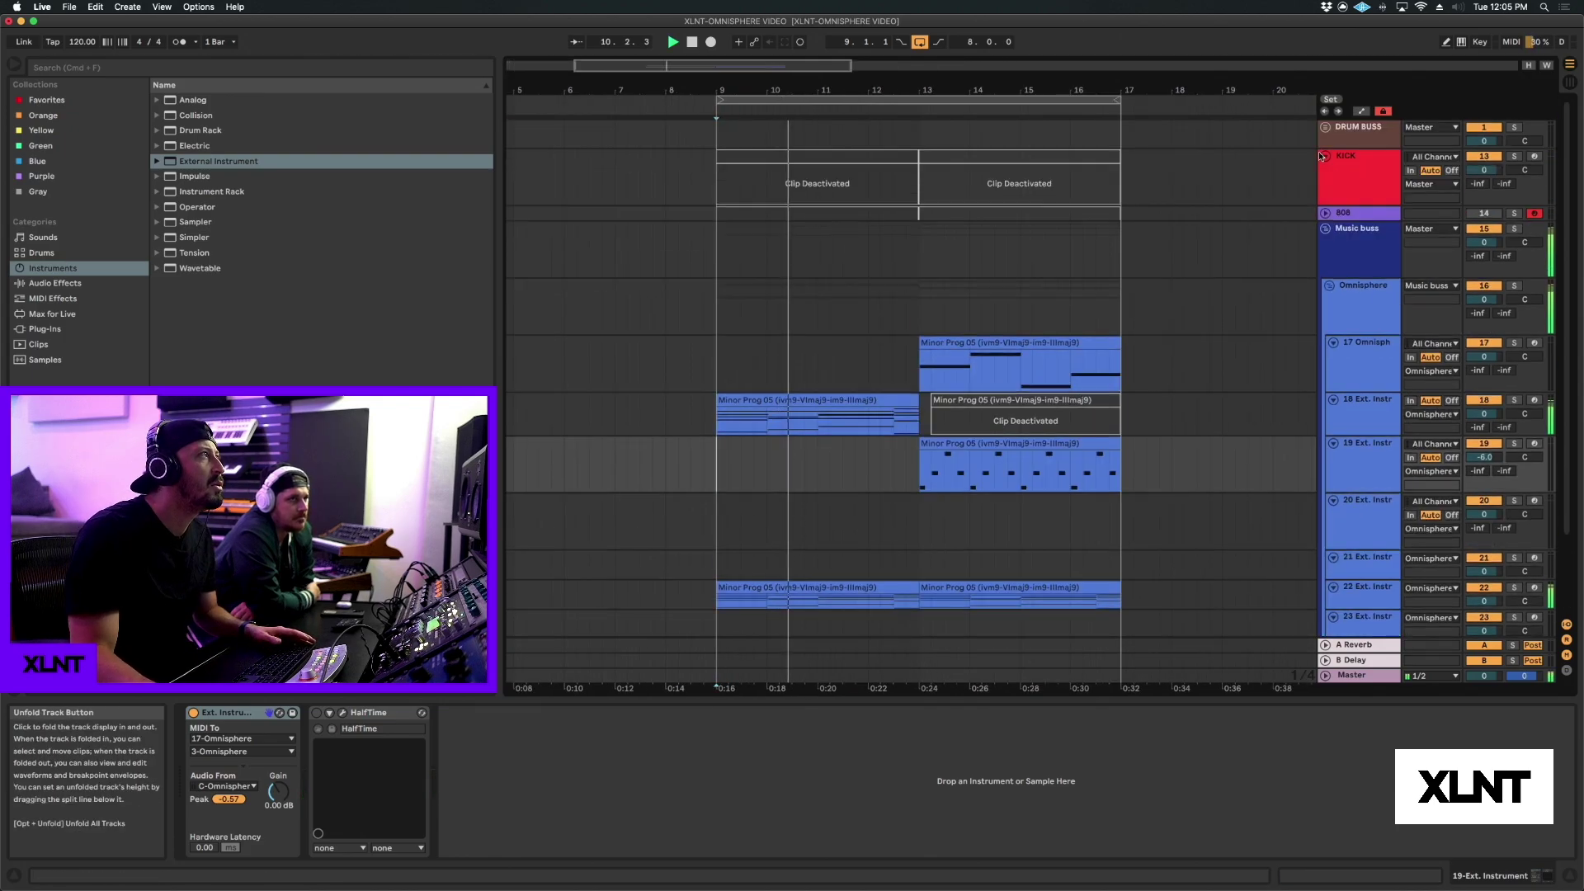
click(750, 173)
key(0)
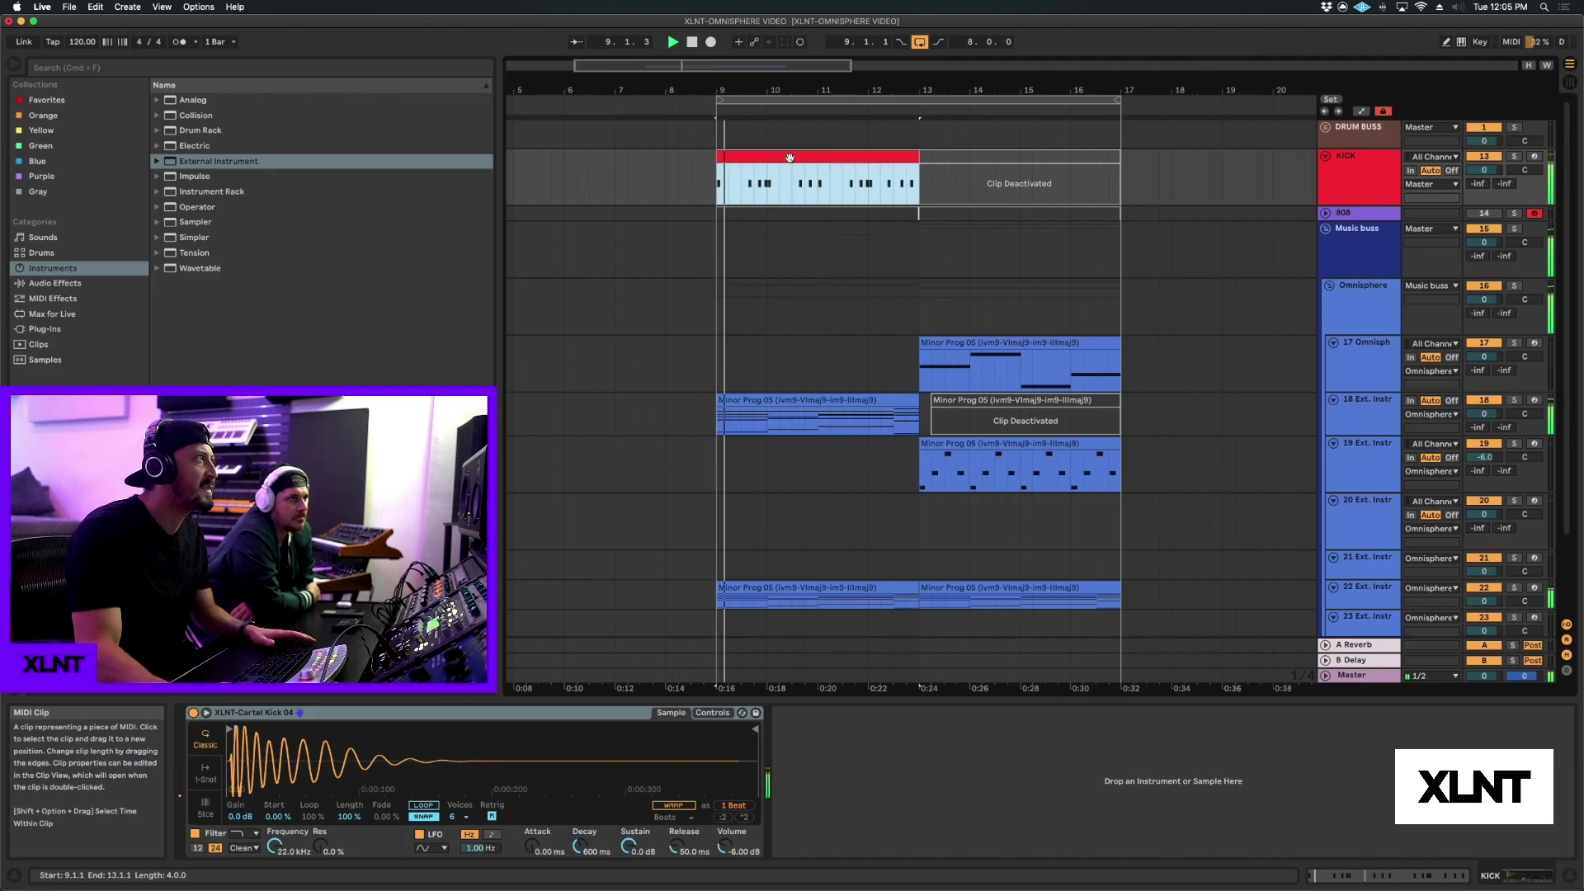
Edit the KICK clip's notes during playback, deactivating the hit at 2.2.3 and placing hits at 2.4.1 and 2.4.2.
double_click(825, 156)
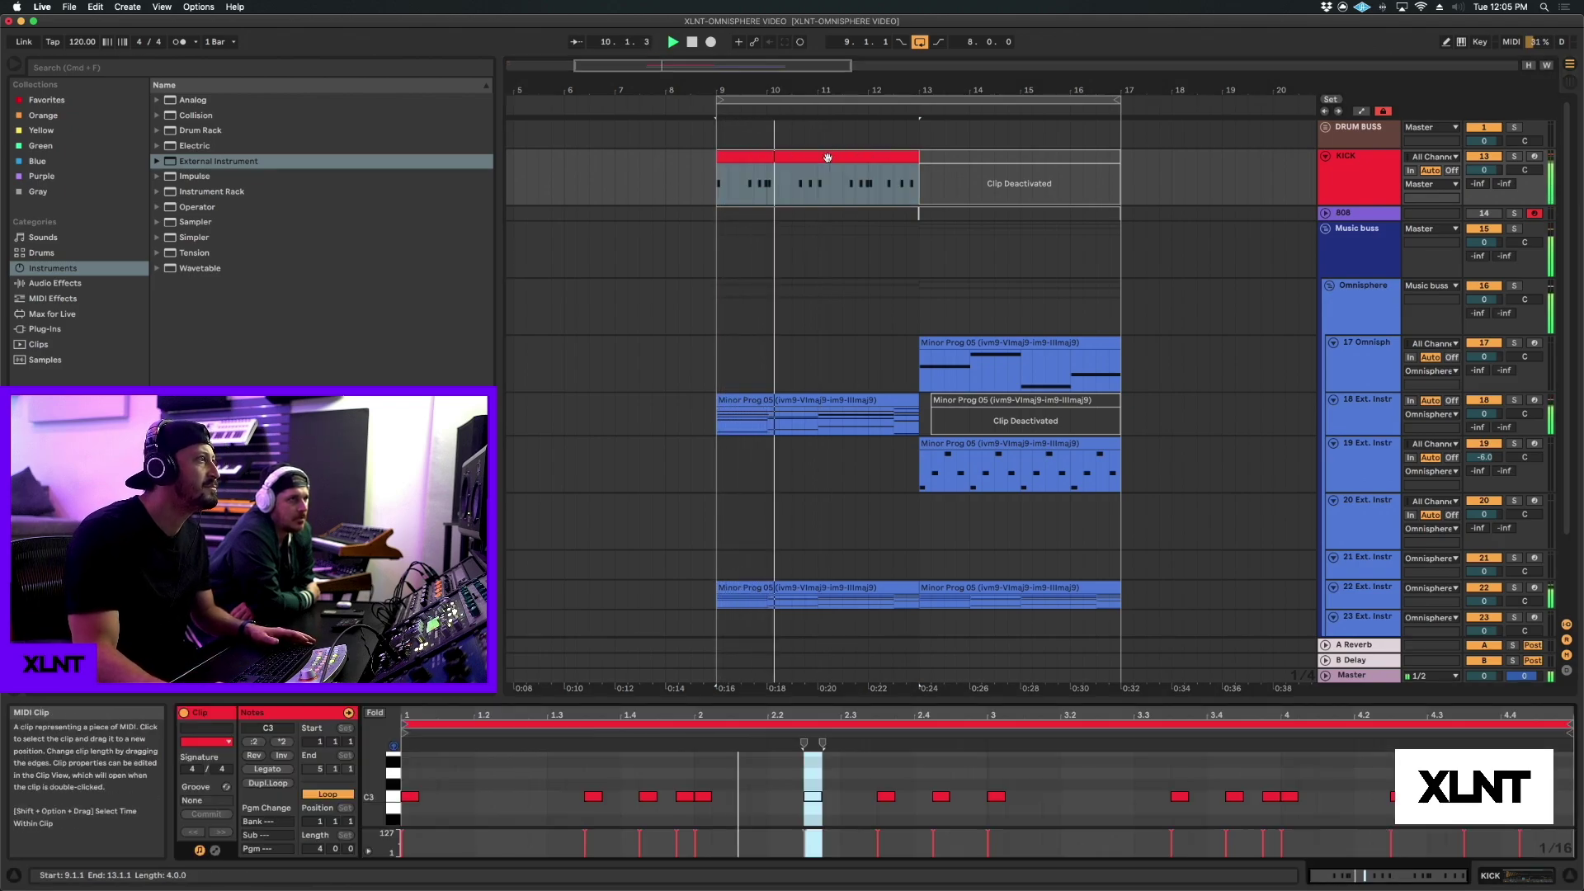
drag(945, 688, 941, 549)
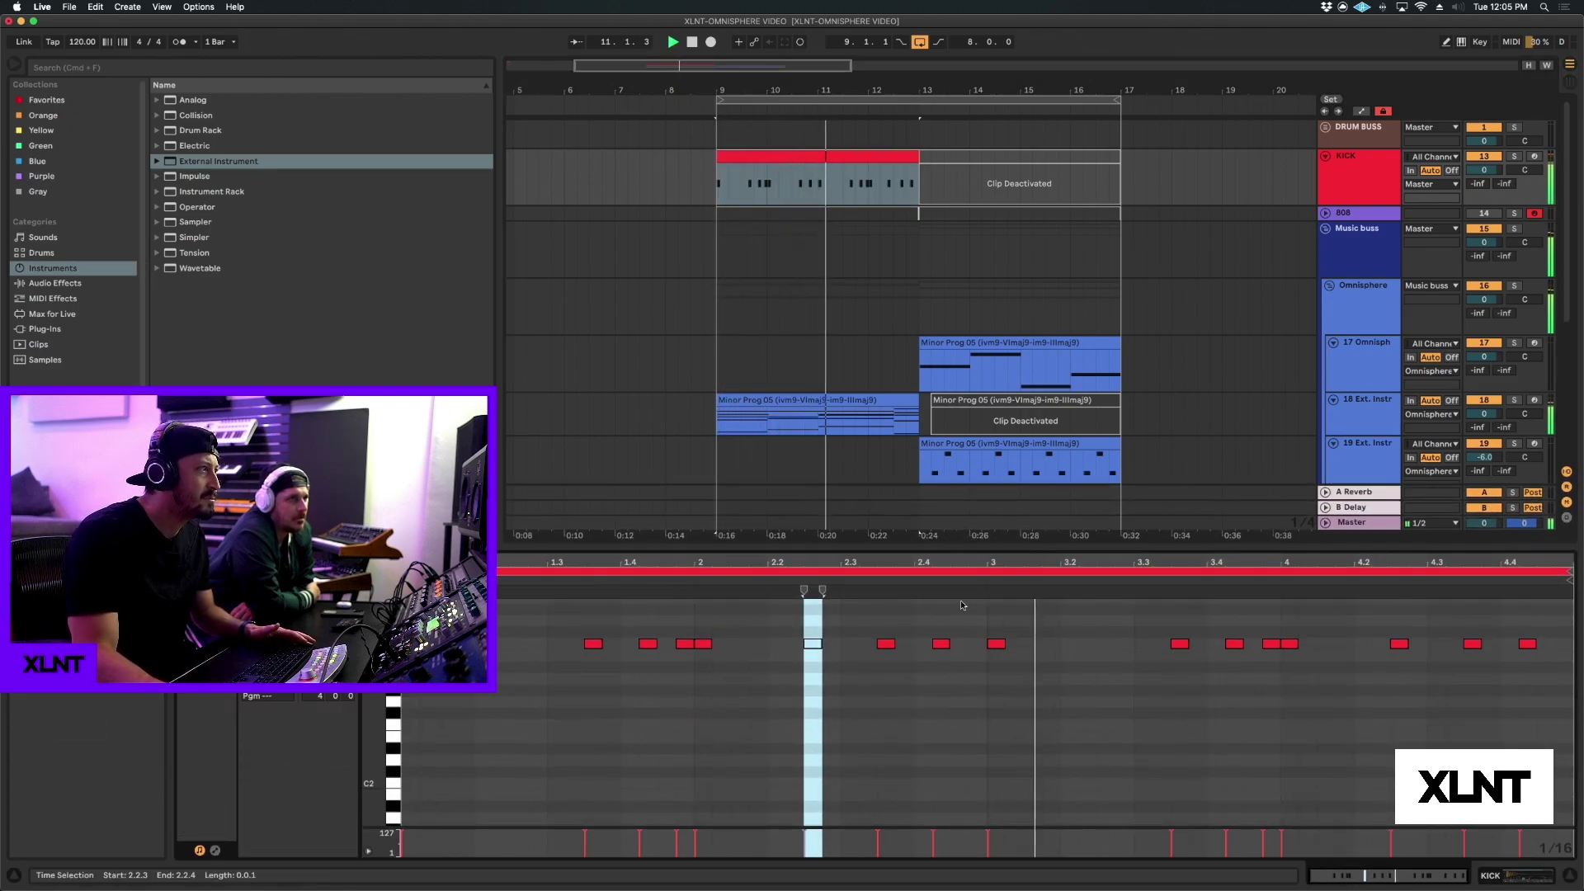
click(940, 643)
key(space)
key(Left)
key(space)
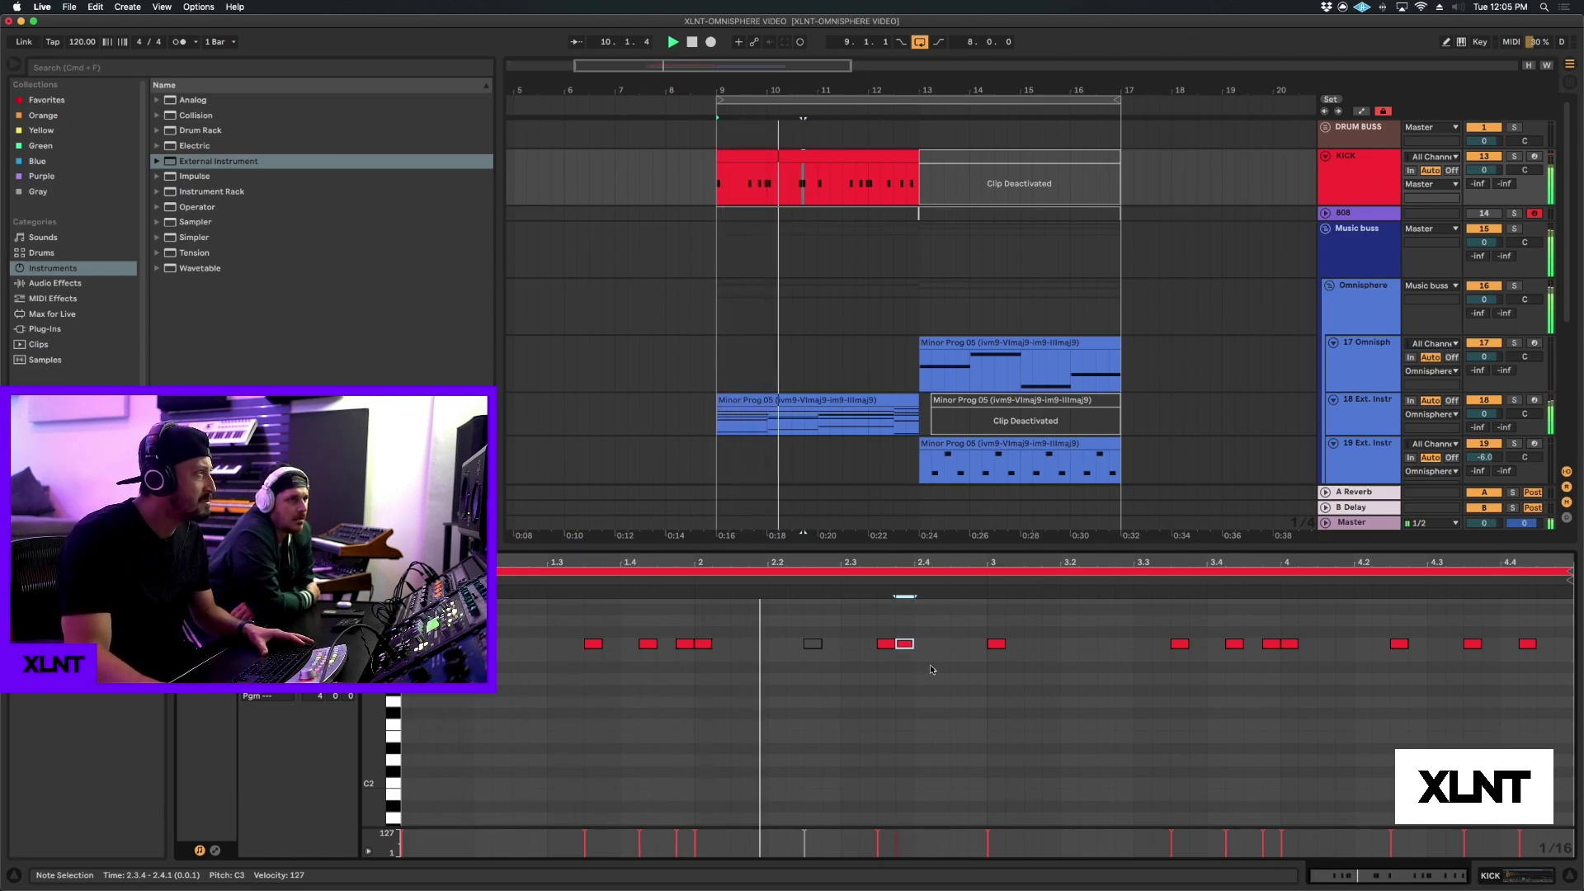
key(Right)
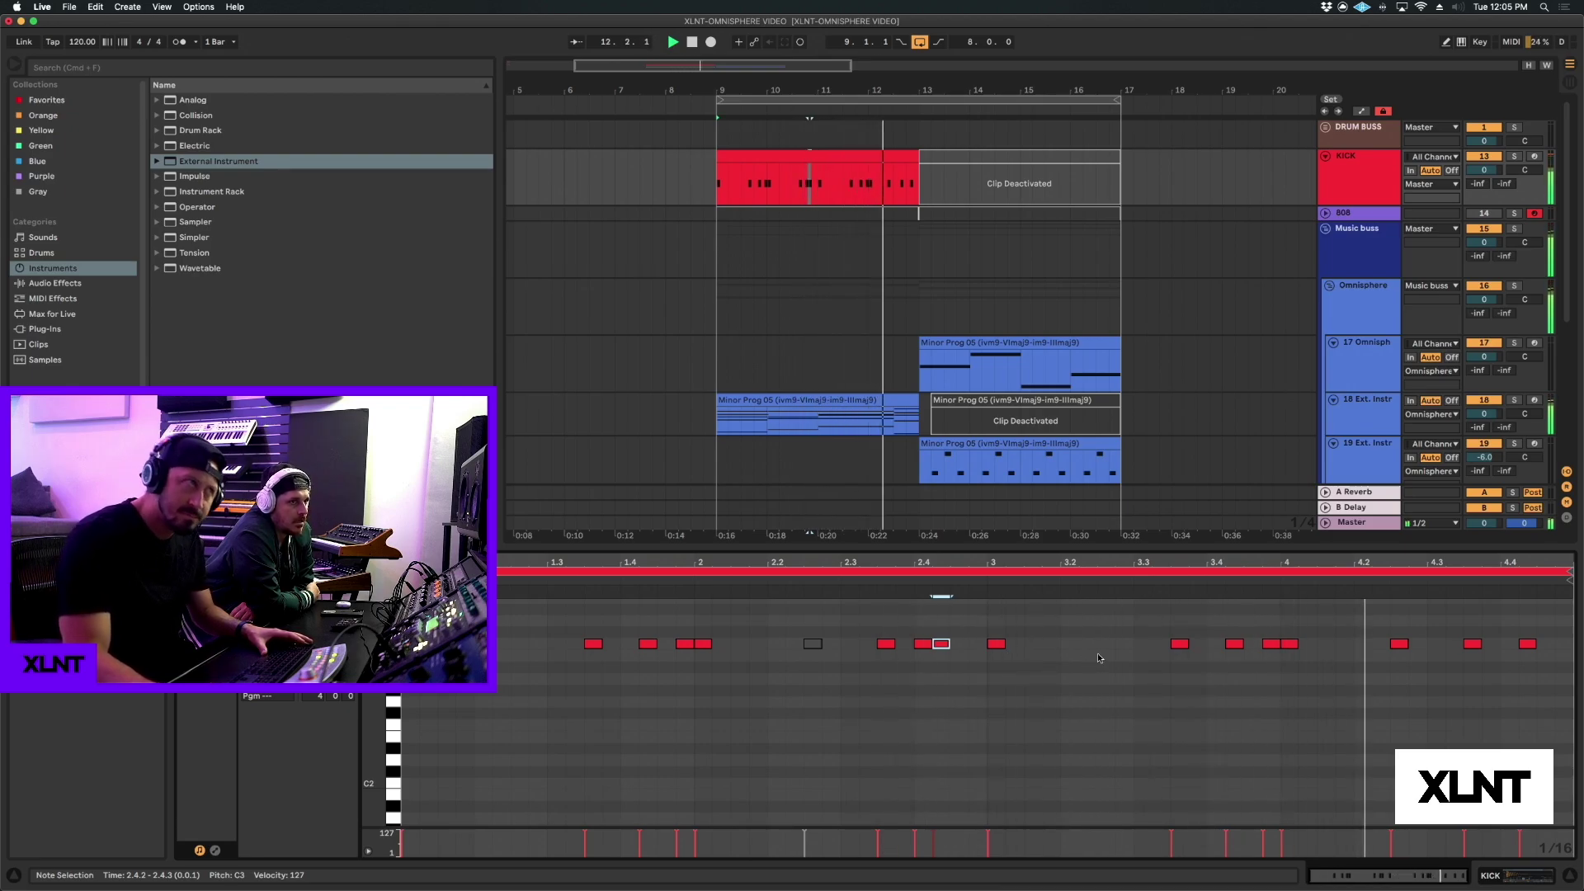
key(space)
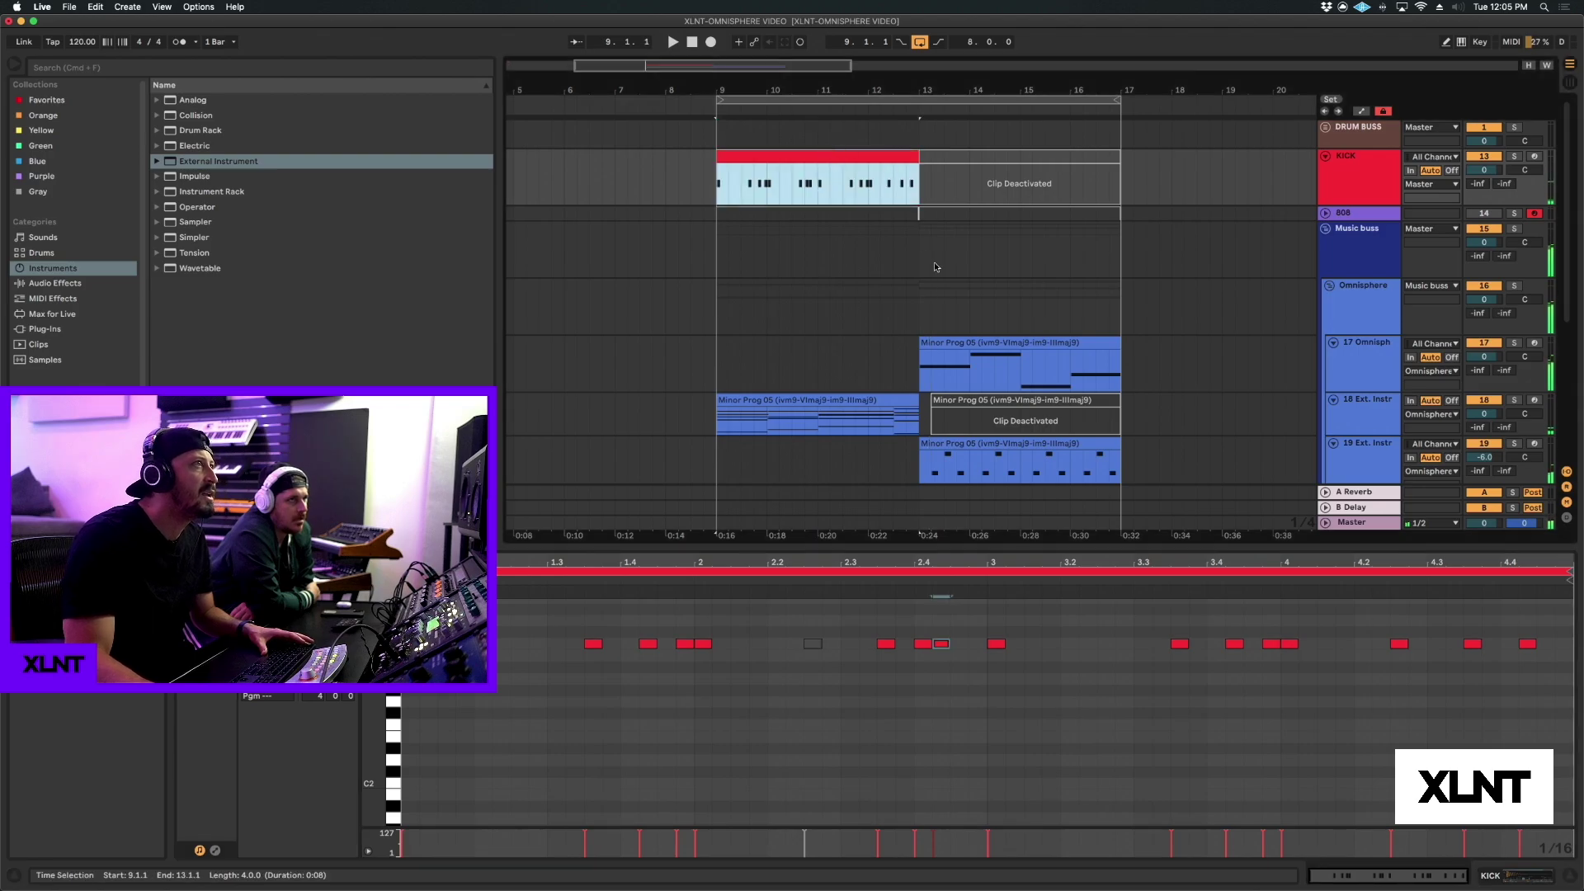
Loop bars 9 to 13 from the KICK clip and activate the CLAP clip at bar 9 in the DRUM BUSS group.
key(super+l)
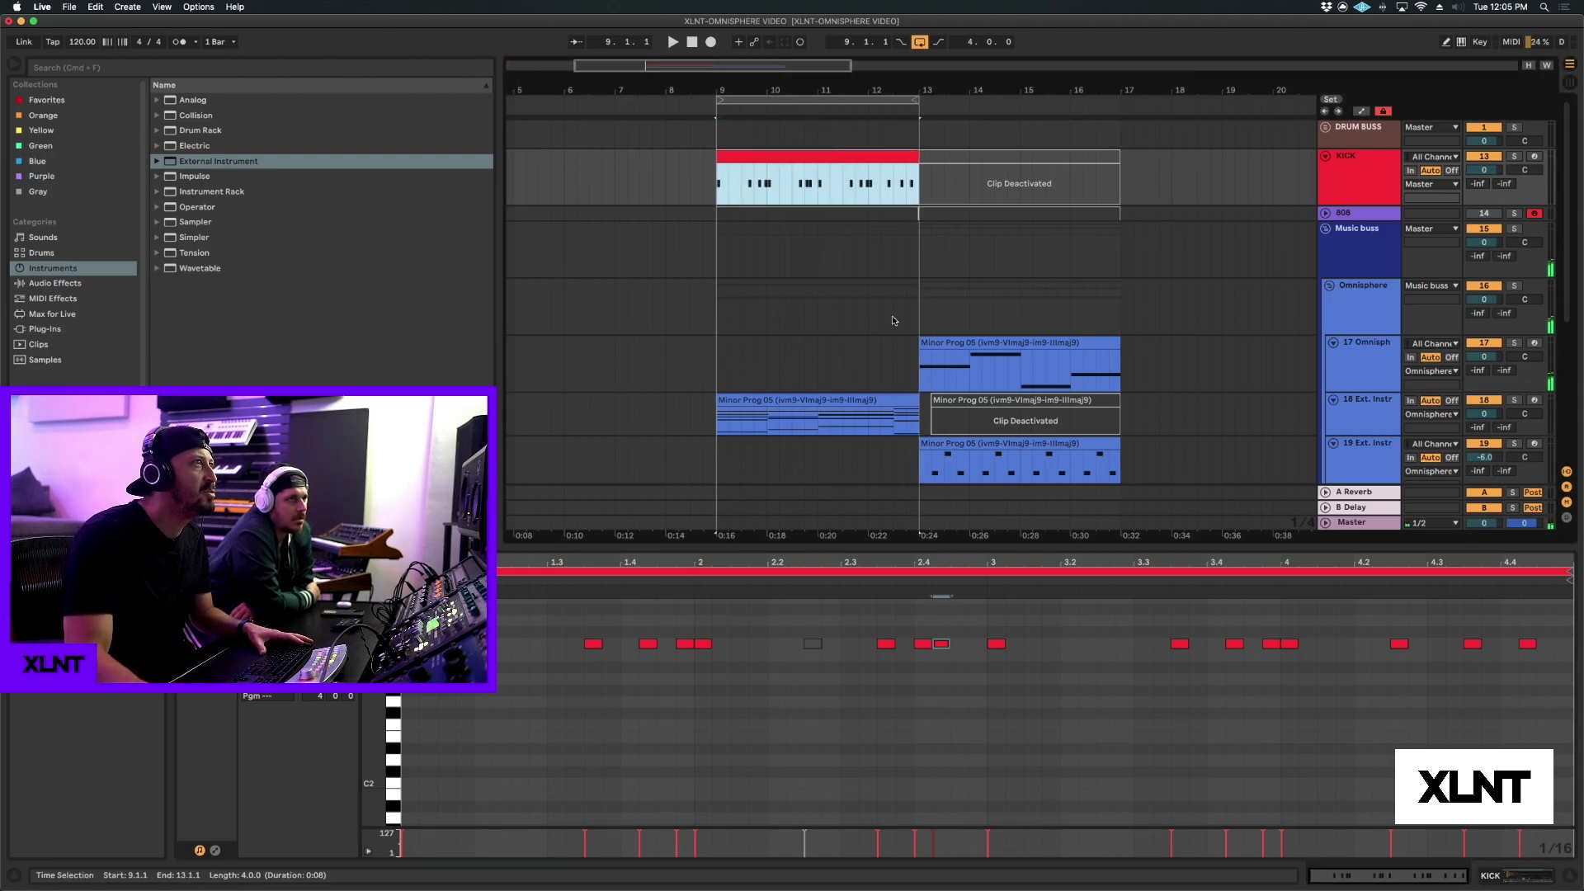
click(1325, 128)
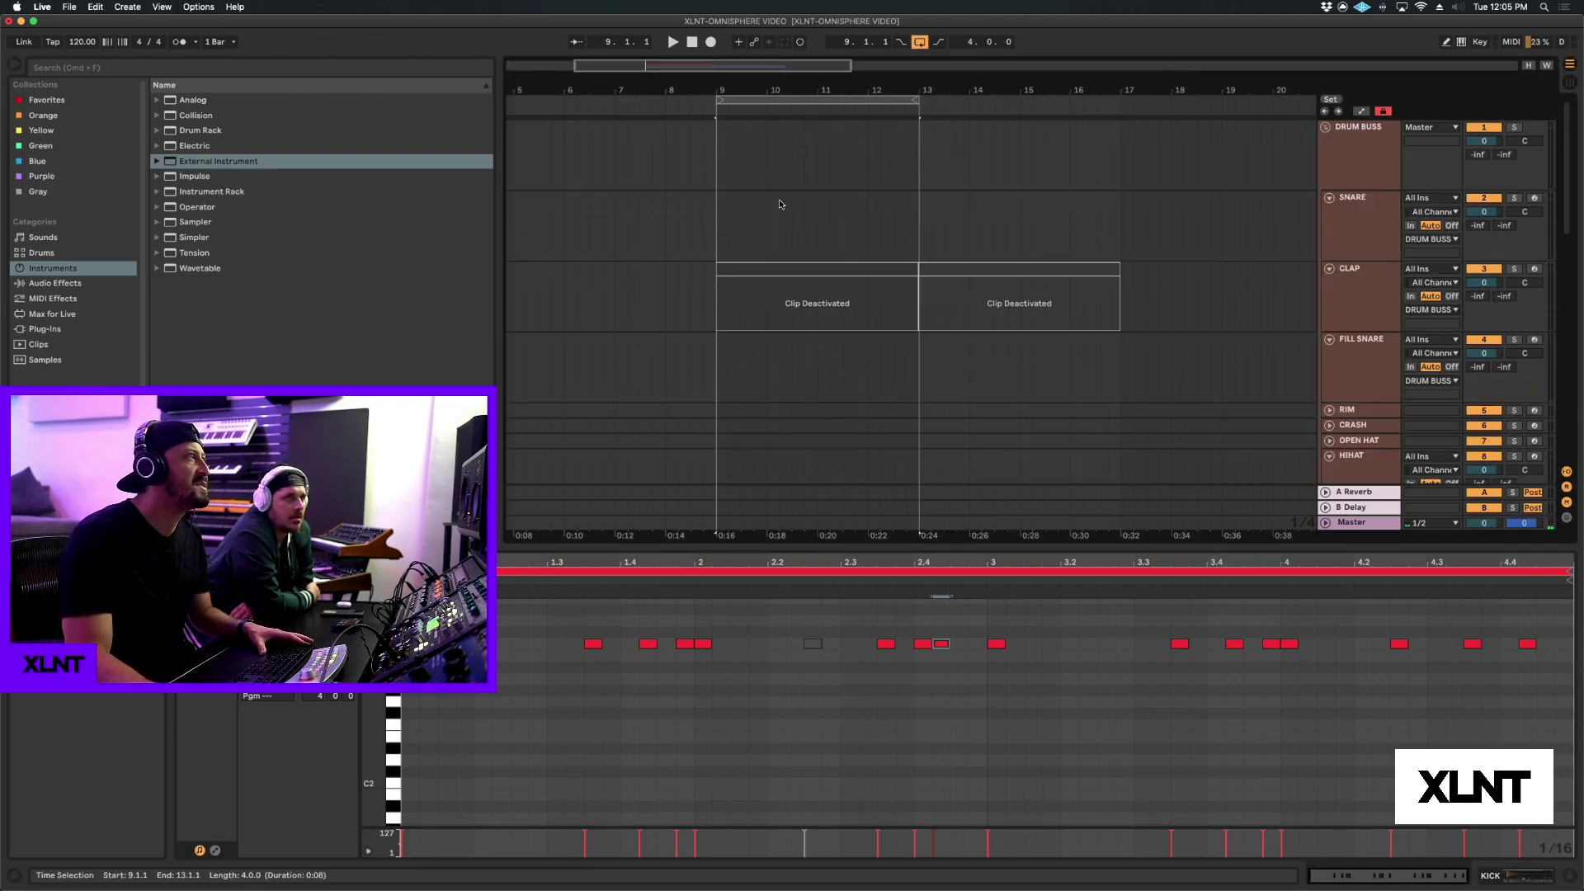
click(766, 275)
key(0)
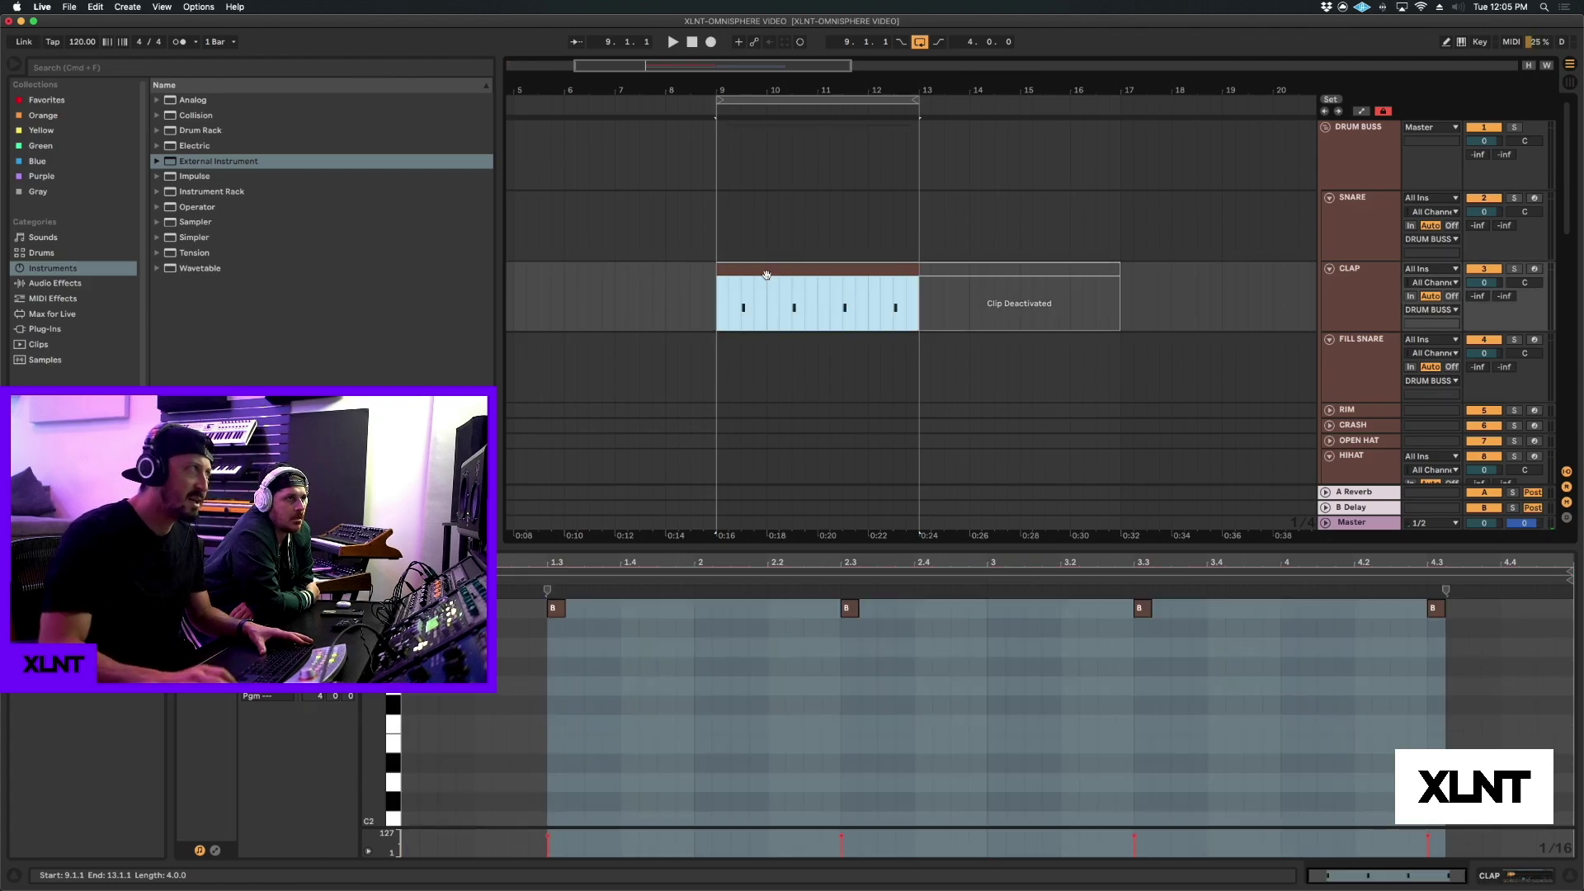
Play the loop and reset the volume of the CLAP track's Simpler to 0.00 dB.
scroll(759, 273, down, 5)
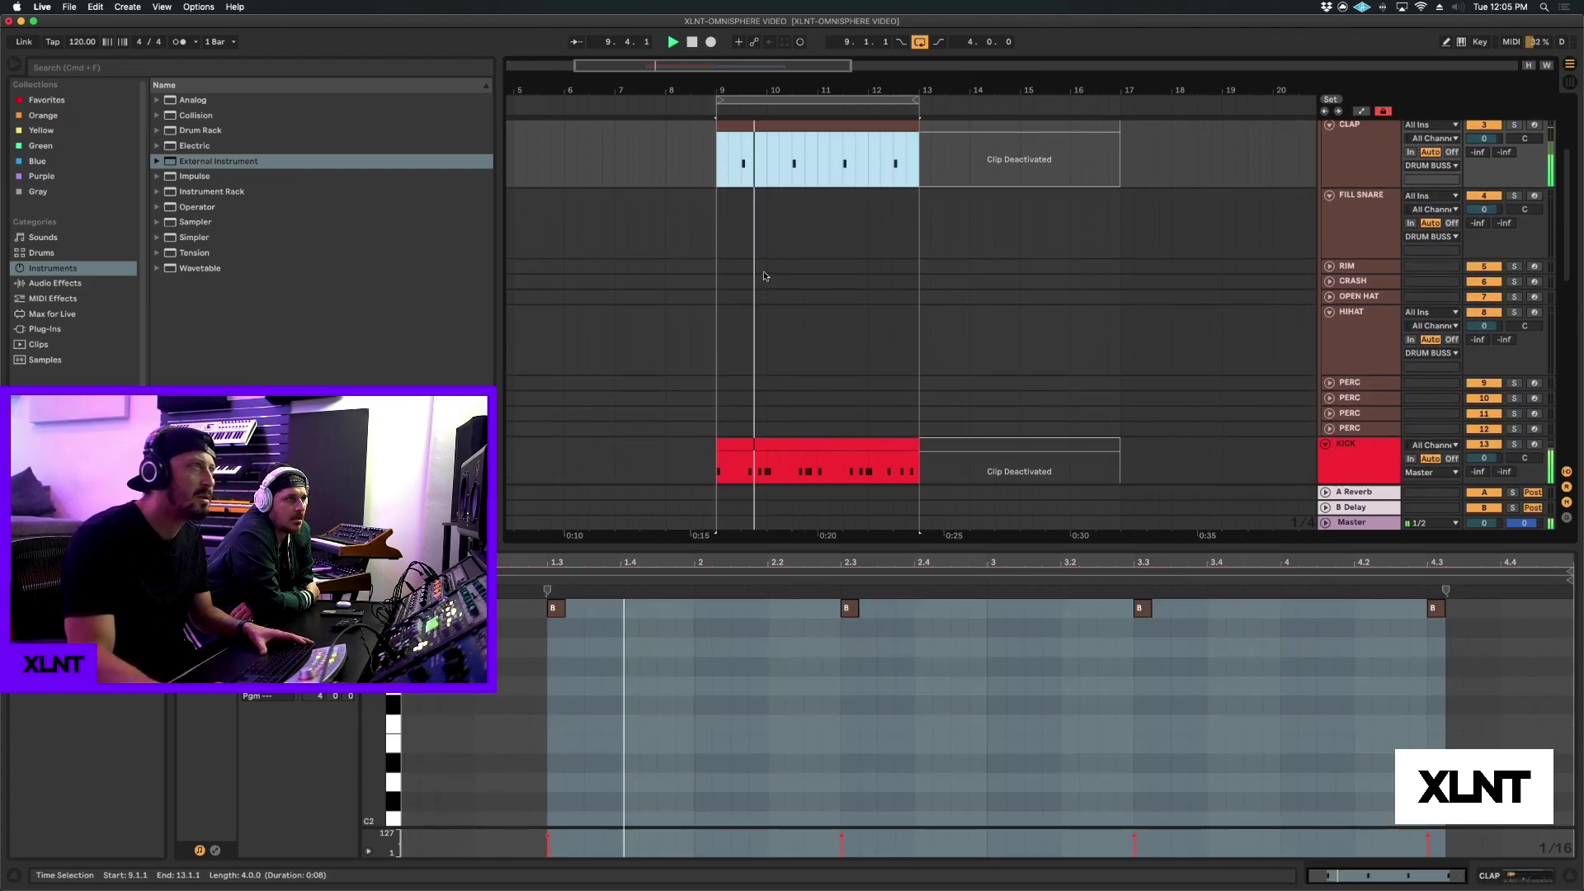
click(1354, 176)
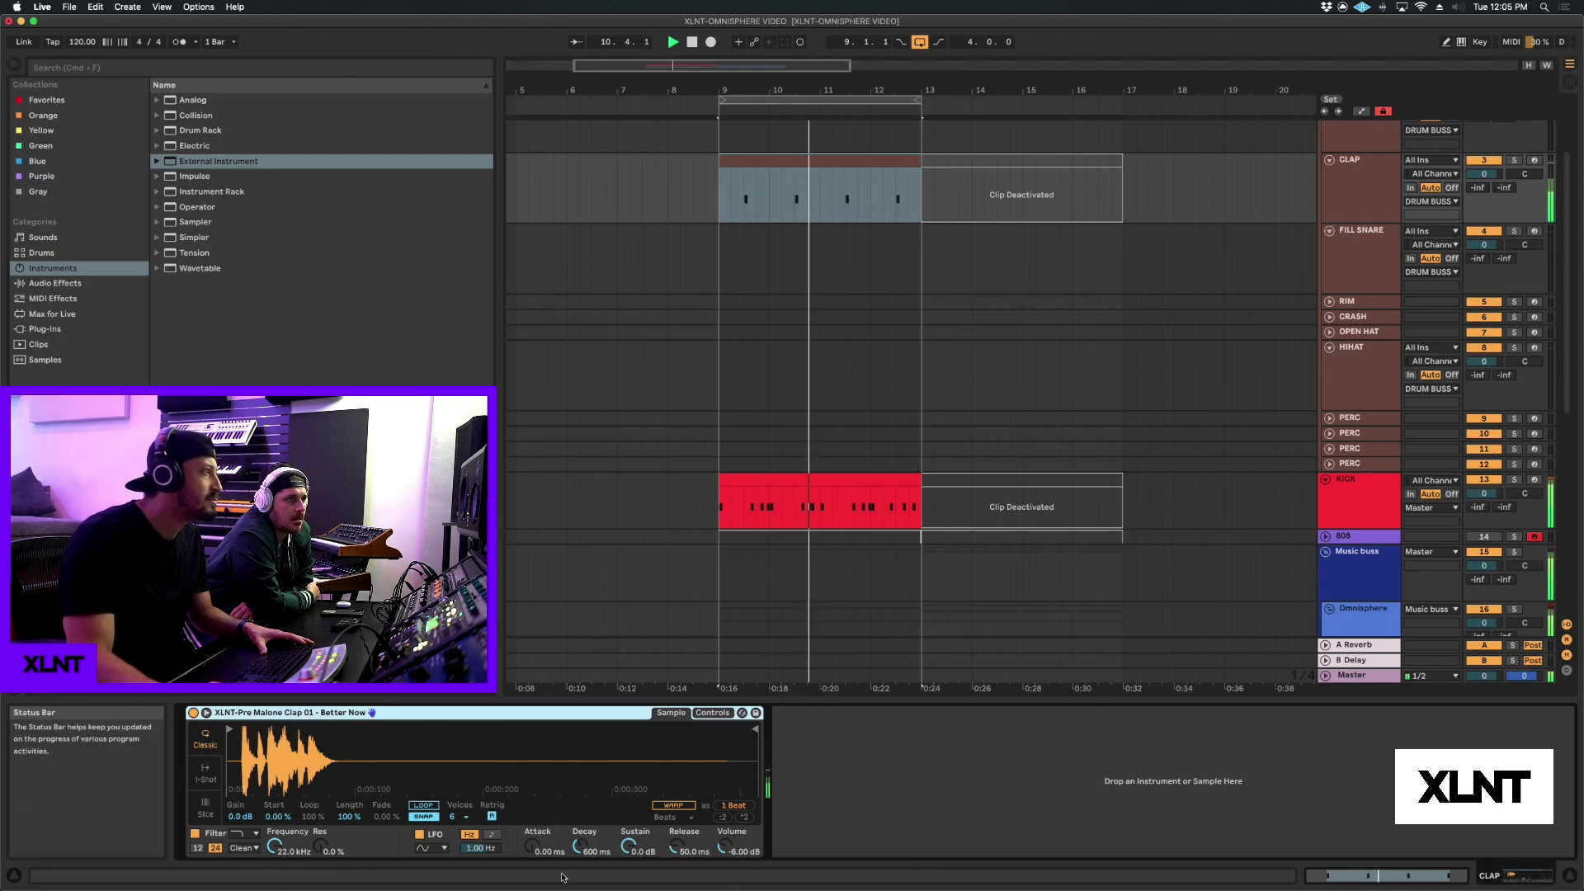
click(723, 847)
key(Delete)
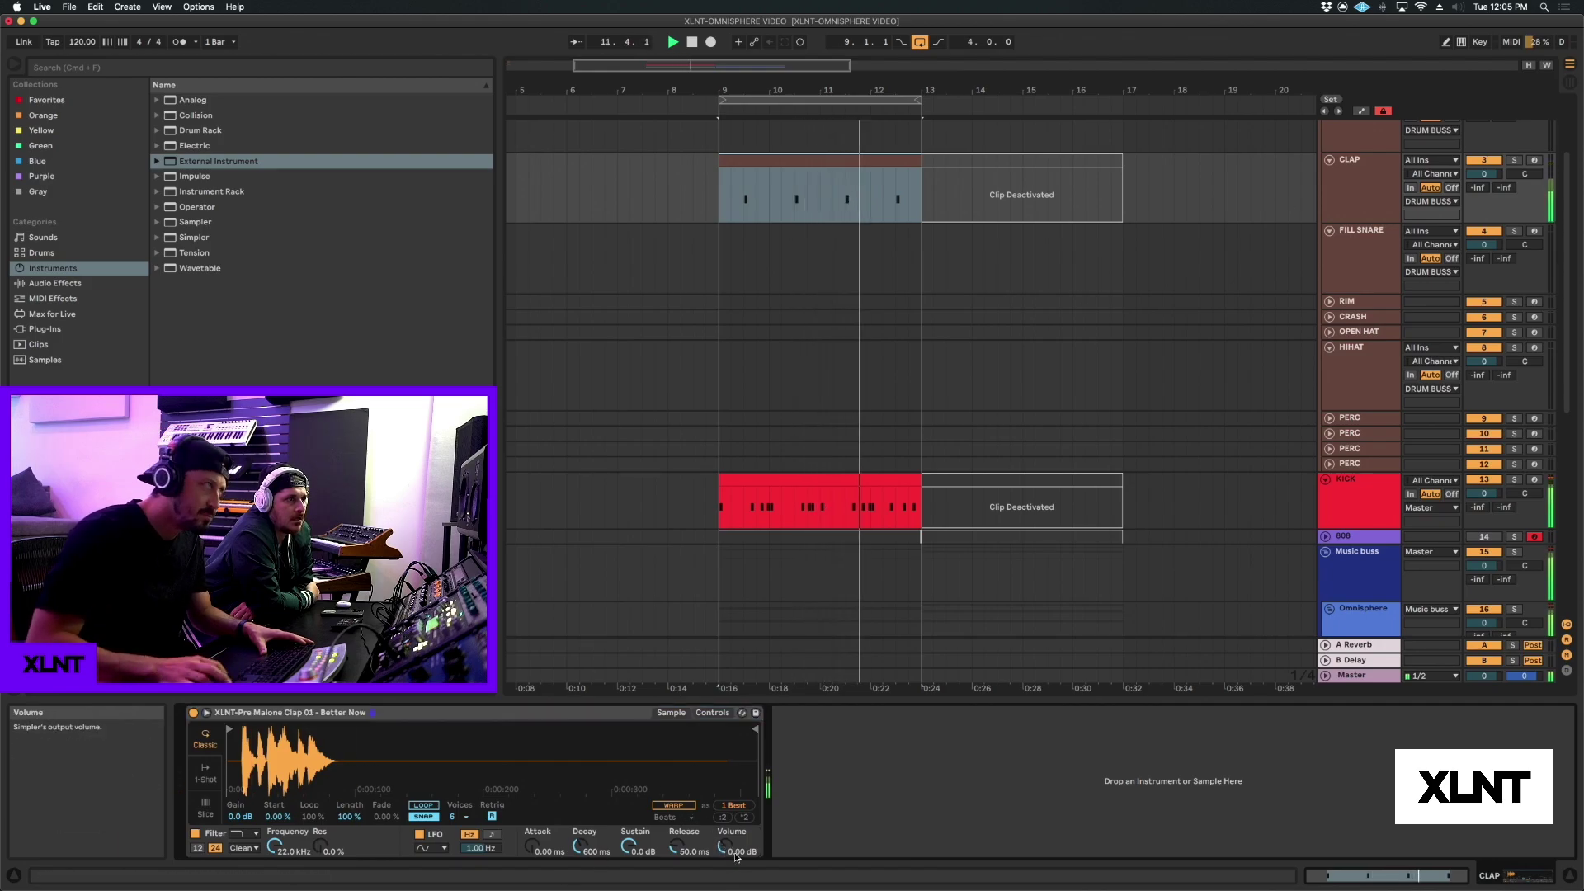
Insert an empty four-bar MIDI clip on the HIHAT track from bar 9 to bar 13.
drag(760, 90, 760, 119)
drag(696, 383, 978, 378)
key(super+shift+m)
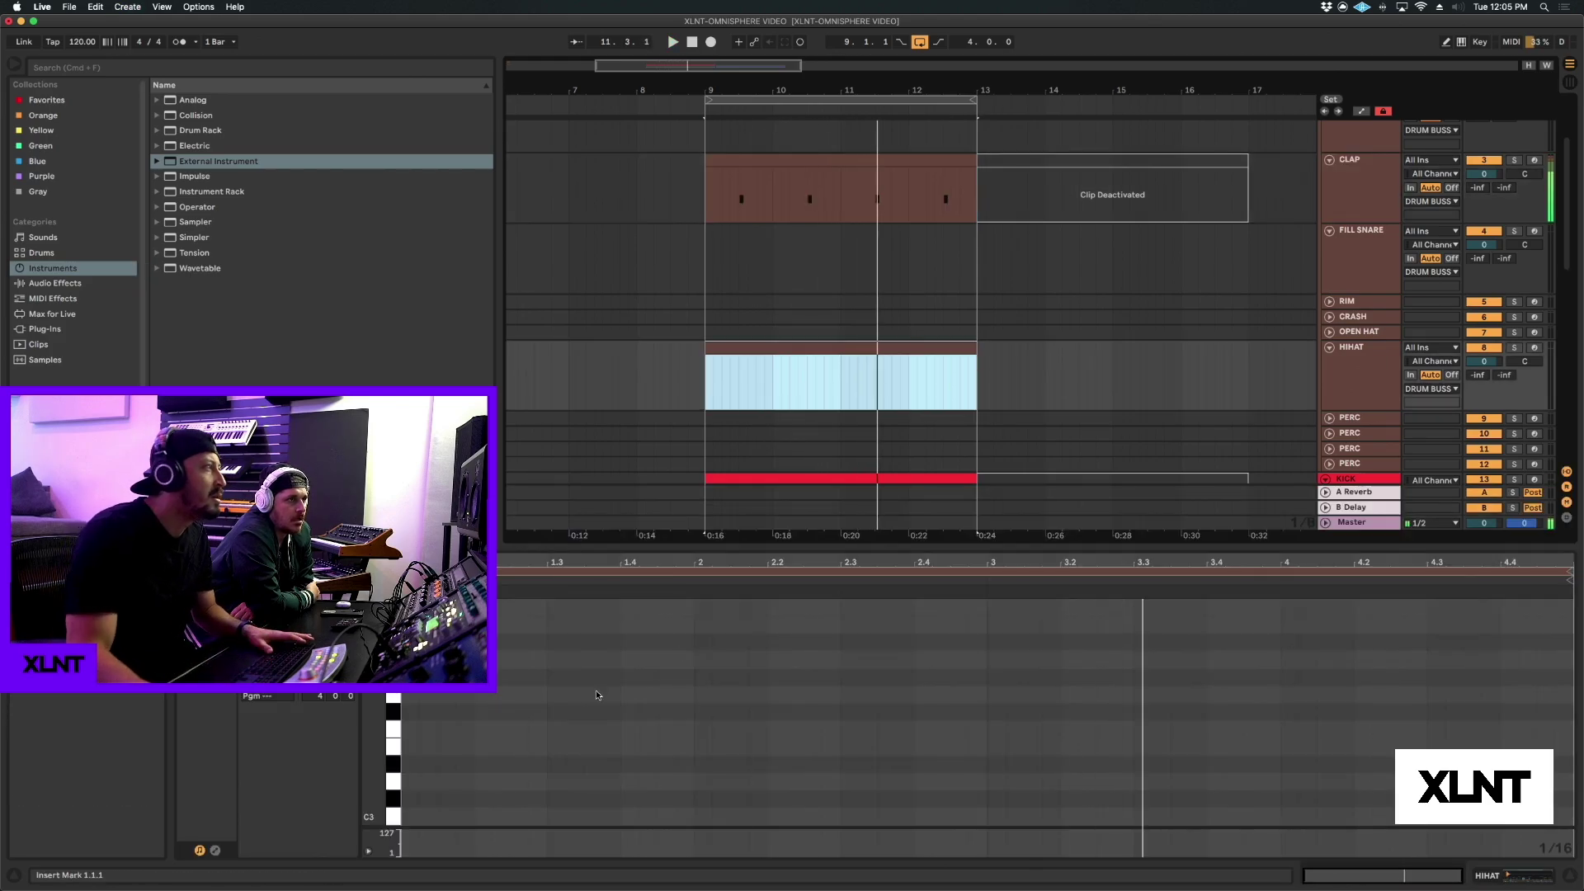
Add a sixteenth note at the start of the HIHAT clip and transpose it down to C3.
double_click(417, 726)
key(Down)
key(Down)
key(Down)
key(Down)
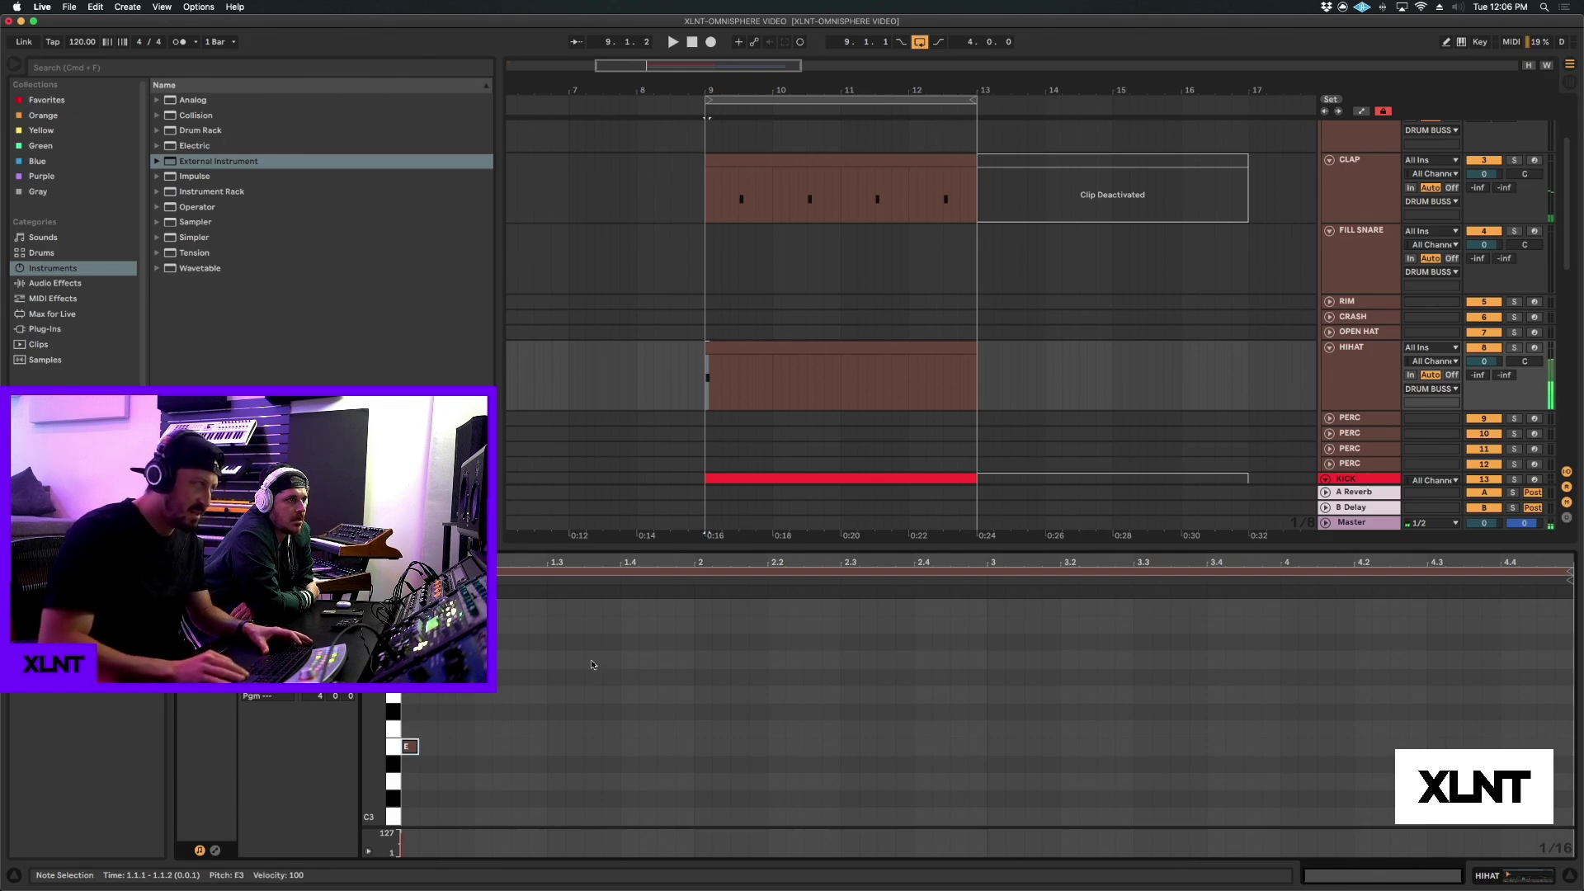
key(Down)
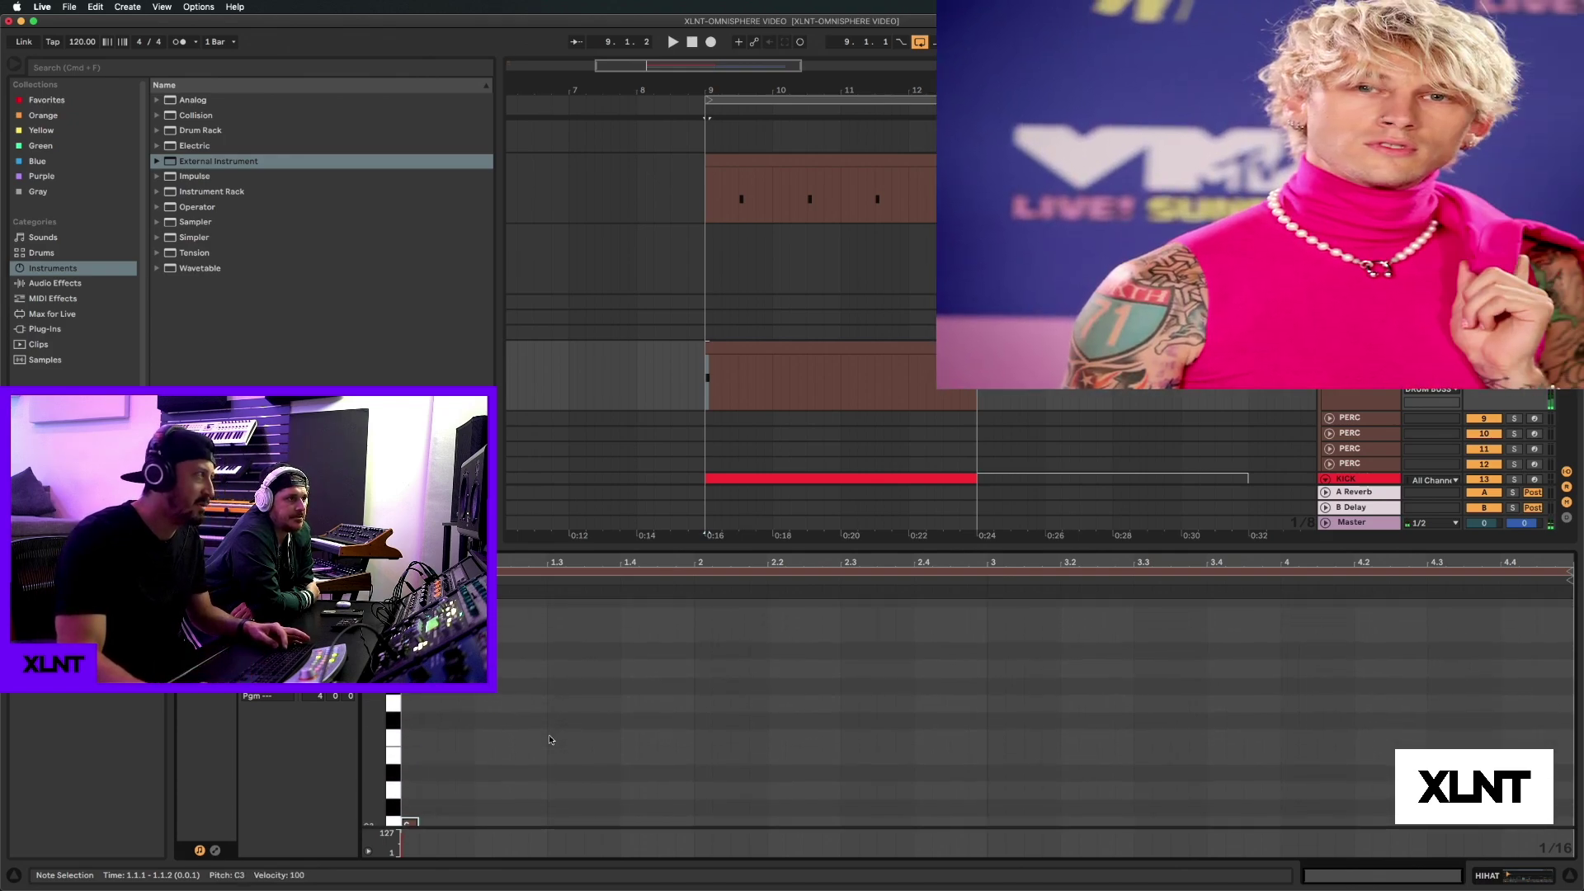
Duplicate the C3 hi-hat note as continuous sixteenths to the end of the four-bar clip and play it.
key(super+d)
key(super+d)
key(super+d)
key(super+d)
key(super+d)
key(super+d)
key(super+d)
key(super+d)
key(super+d)
key(super+d)
key(super+d)
key(super+d)
key(super+d)
key(super+d)
key(super+d)
key(super+d)
key(super+d)
key(super+d)
key(super+d)
key(super+d)
key(super+d)
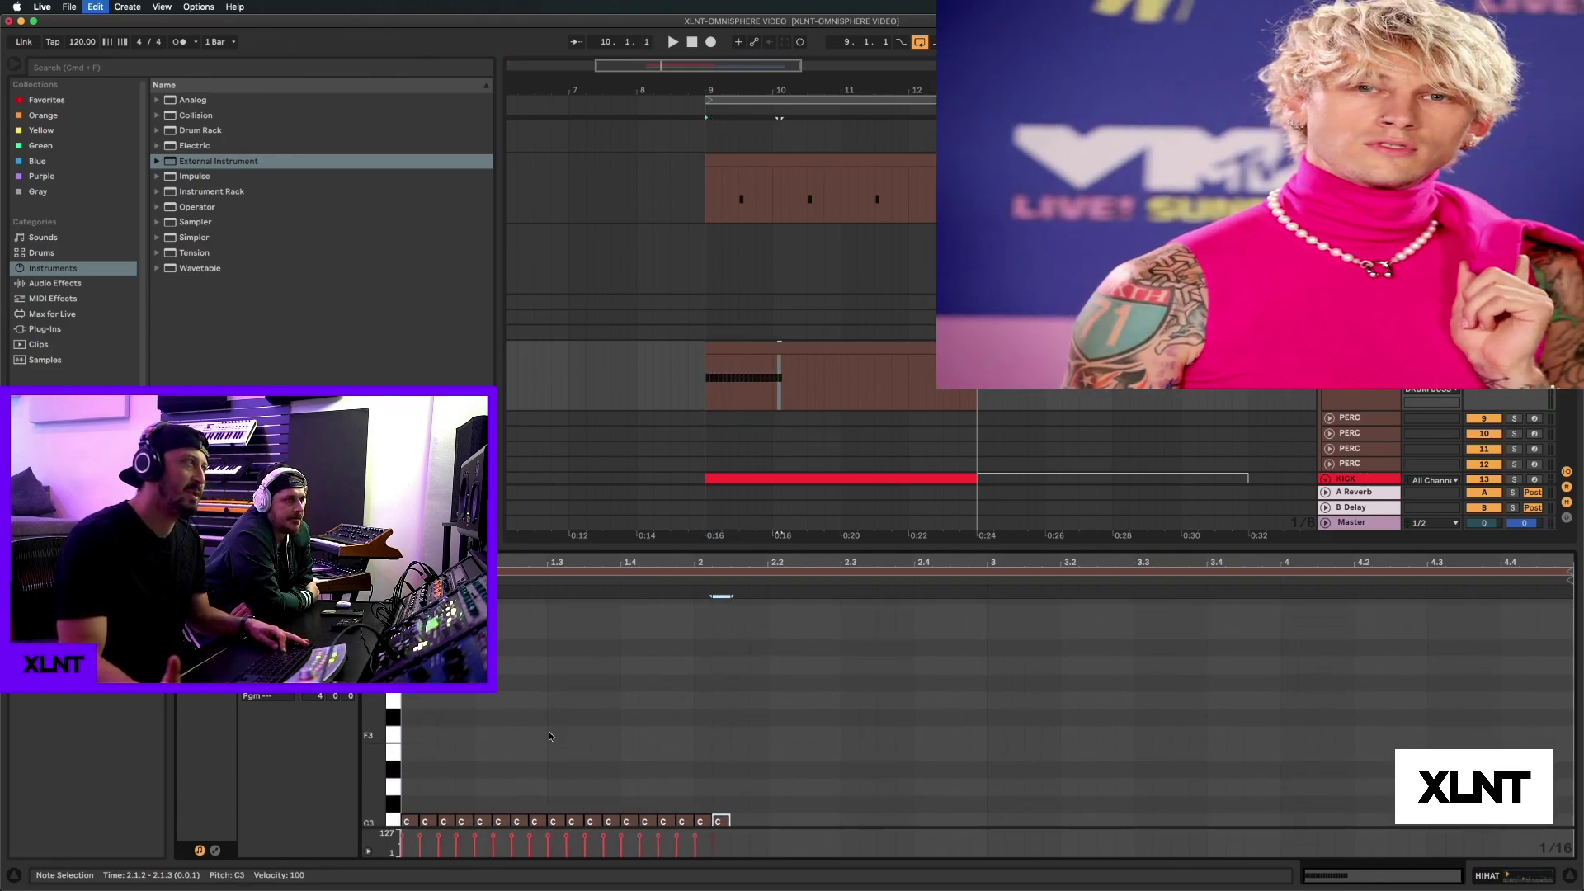
key(super+d)
key(super+d)
key(super+d)
key(super+d)
key(super+d)
key(super+d)
key(super+d)
key(super+d)
key(super+d)
key(super+d)
key(super+d)
key(super+d)
key(super+d)
key(super+d)
key(super+d)
key(super+d)
key(super+d)
key(super+d)
key(super+d)
key(super+d)
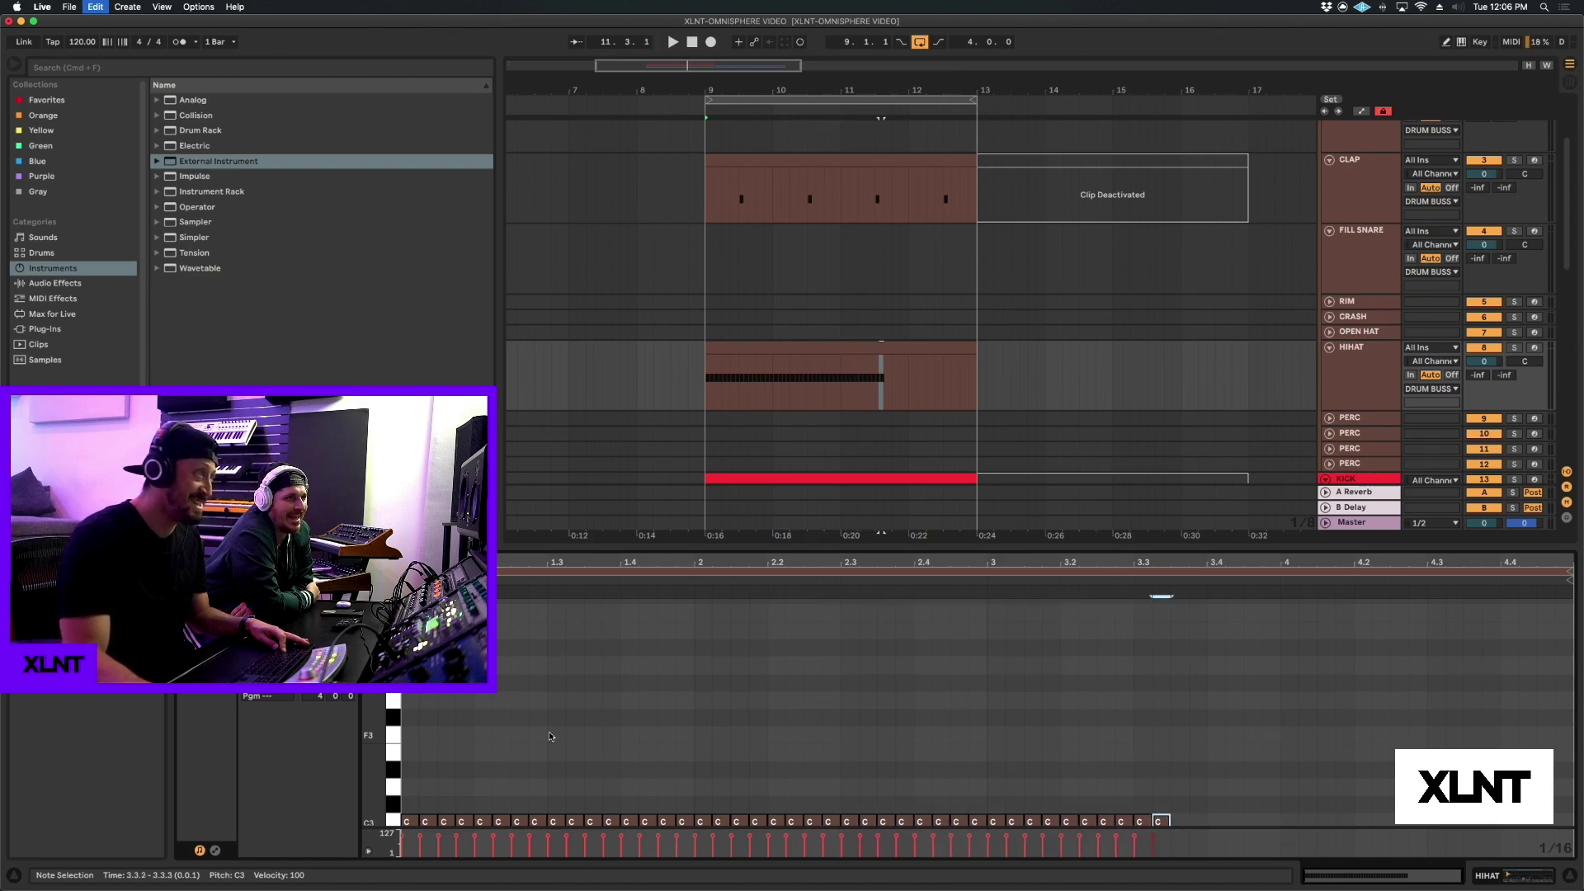
key(super+d)
key(super+d)
key(super+d)
key(super+d)
key(super+d)
key(super+d)
key(super+d)
key(super+d)
key(super+d)
key(super+d)
key(super+d)
key(super+d)
key(super+d)
key(super+d)
key(super+d)
key(super+d)
key(super+d)
key(super+d)
key(space)
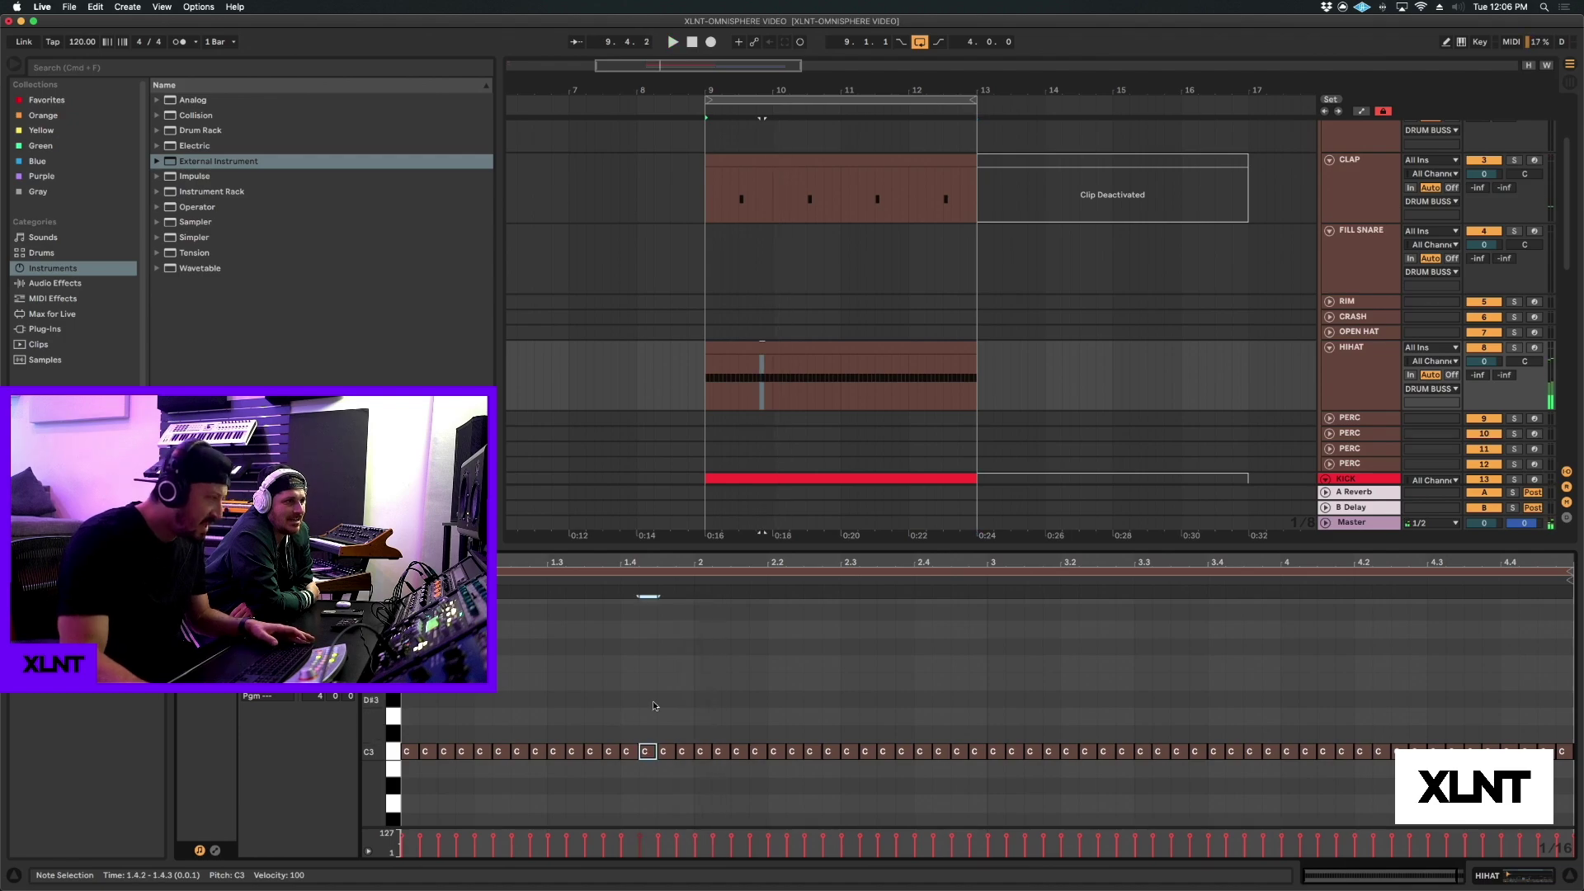
Set a 1/32 grid, halve the hi-hat note at 1.4.2, duplicate it as a roll up to 2.1.1, and play it.
key(plus)
key(plus)
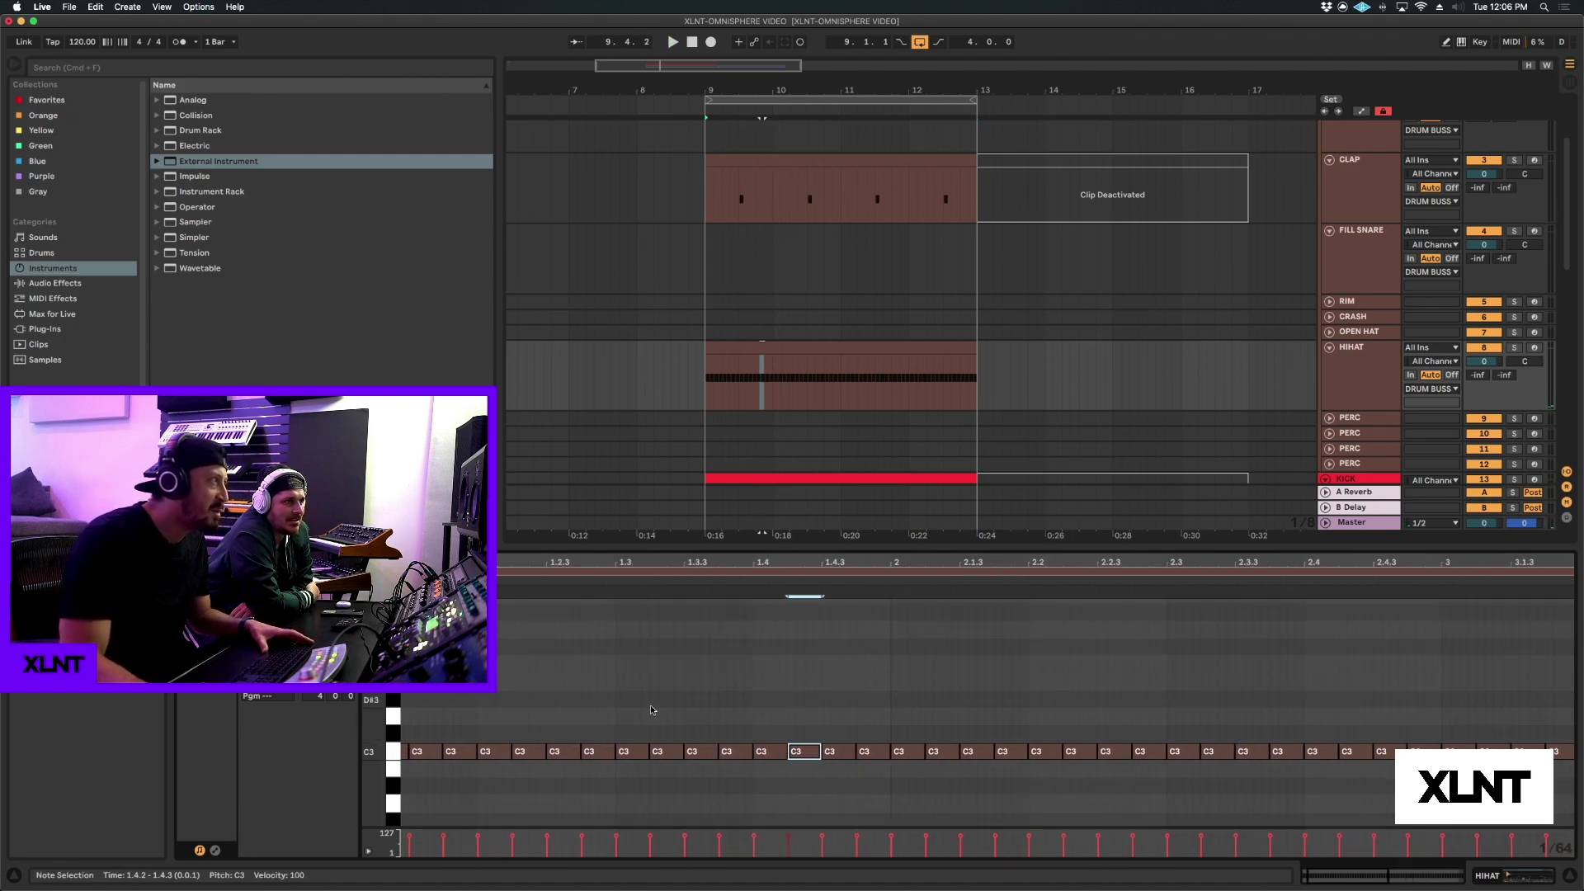
key(minus)
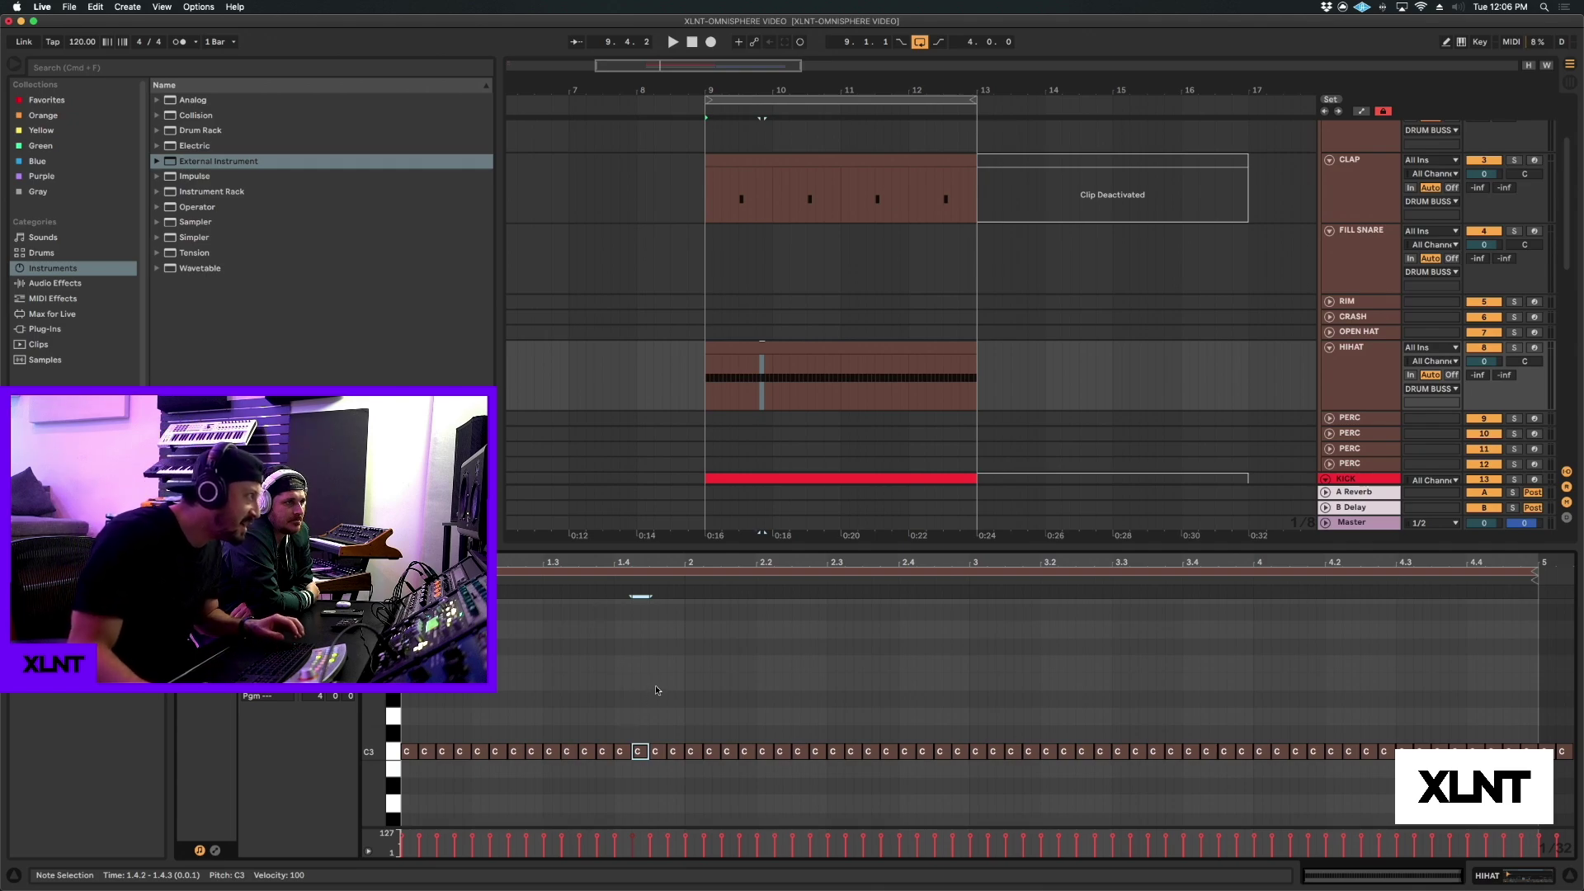
key(shift+Left)
key(super+d)
key(super+d)
key(super+d)
key(super+d)
key(super+d)
key(space)
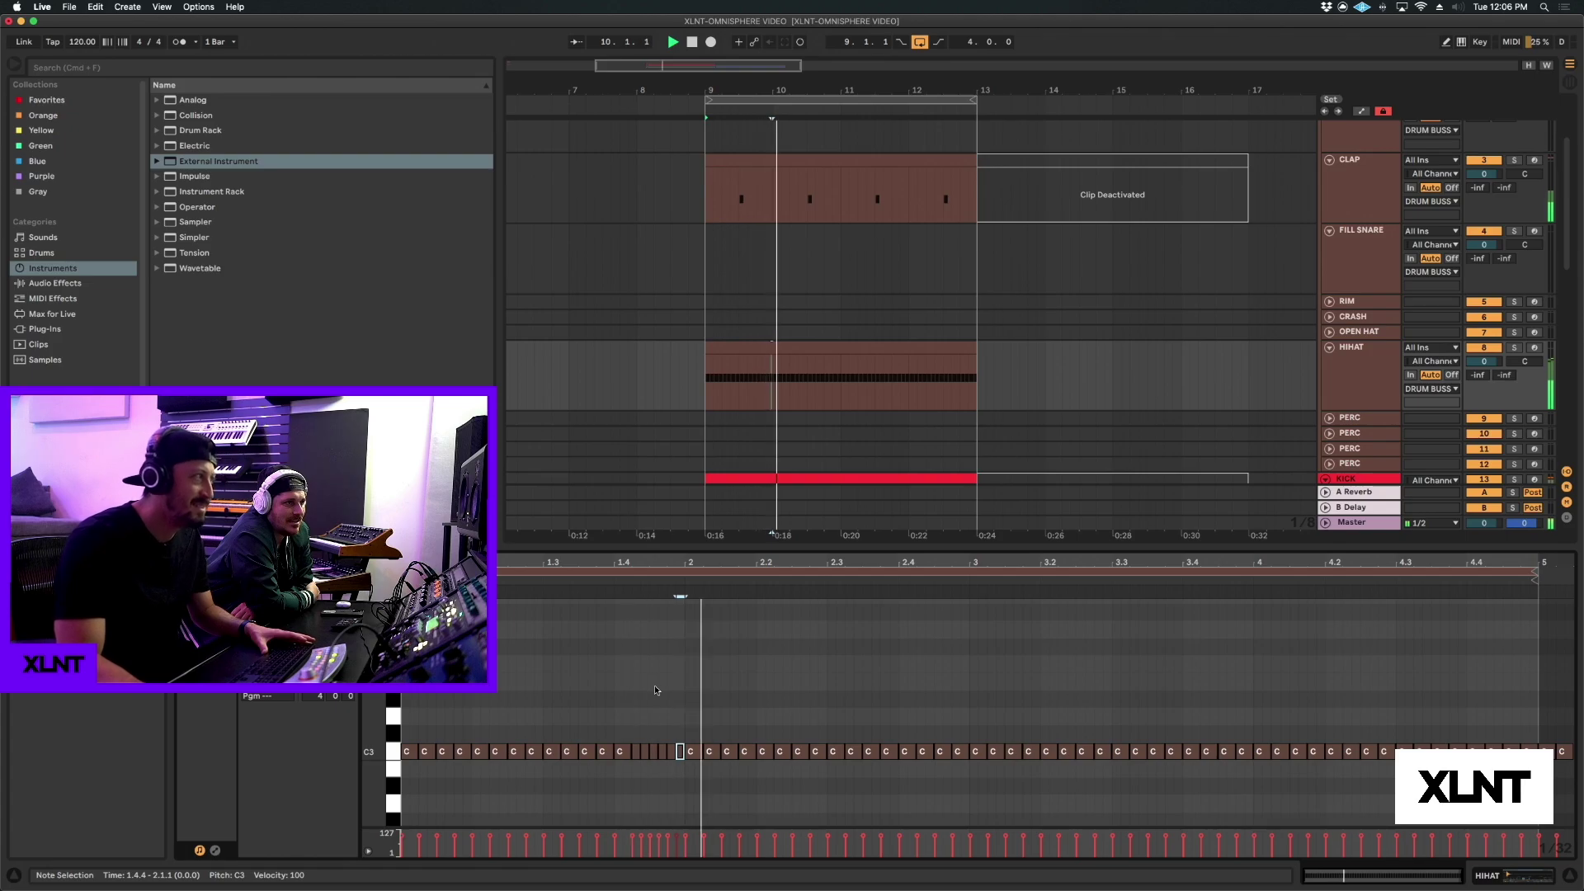
Create a second 32nd-note hi-hat roll from 2.3.2 to 2.3.4 and play it.
key(space)
drag(851, 725, 845, 788)
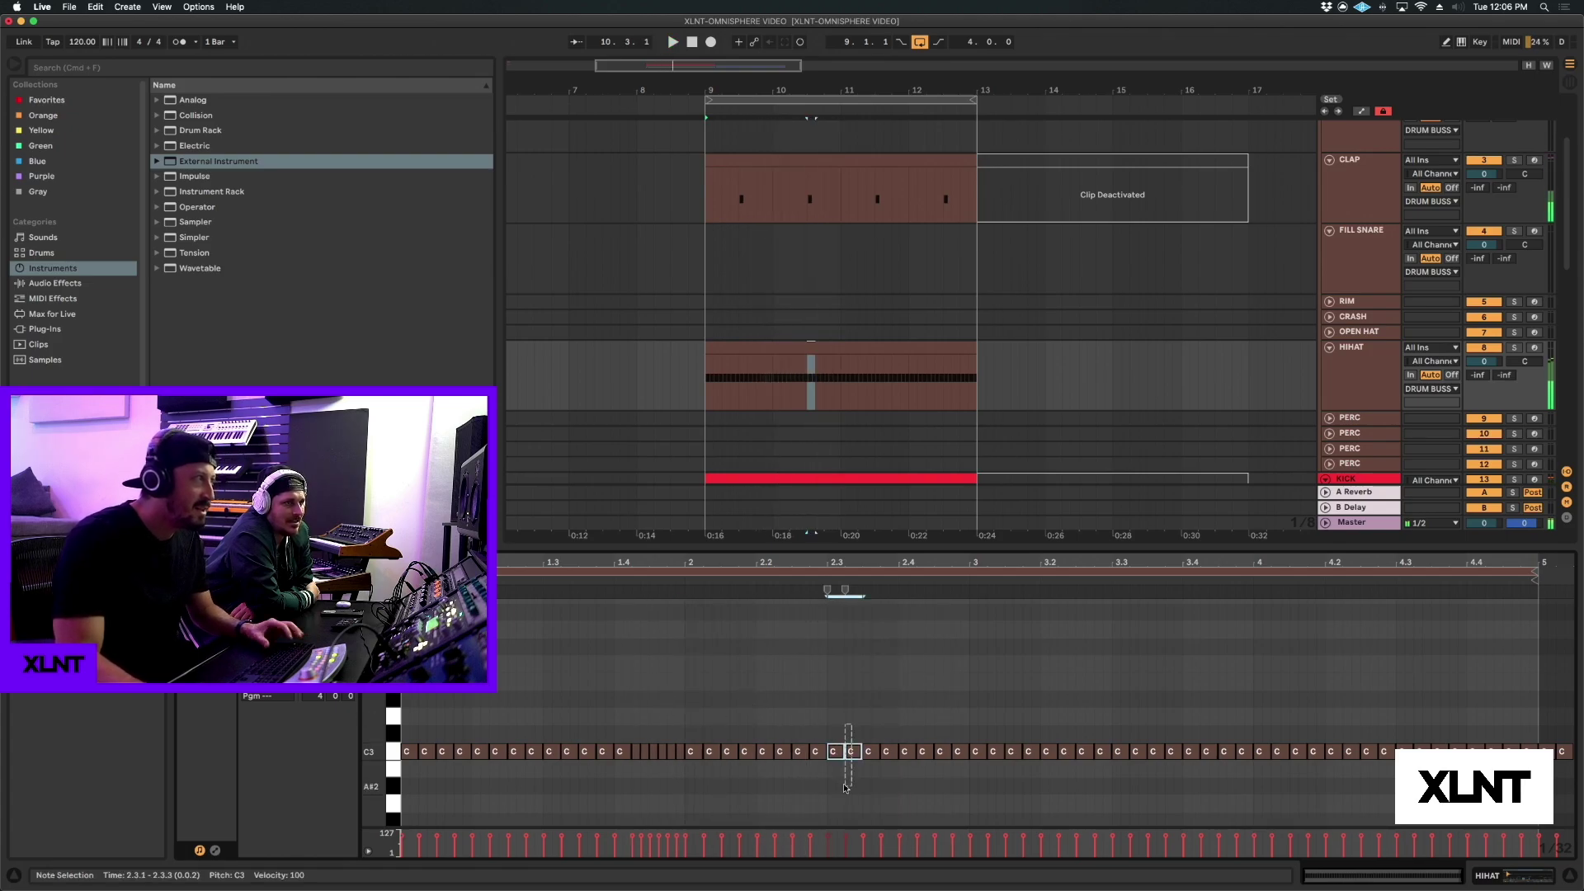
drag(846, 713, 854, 767)
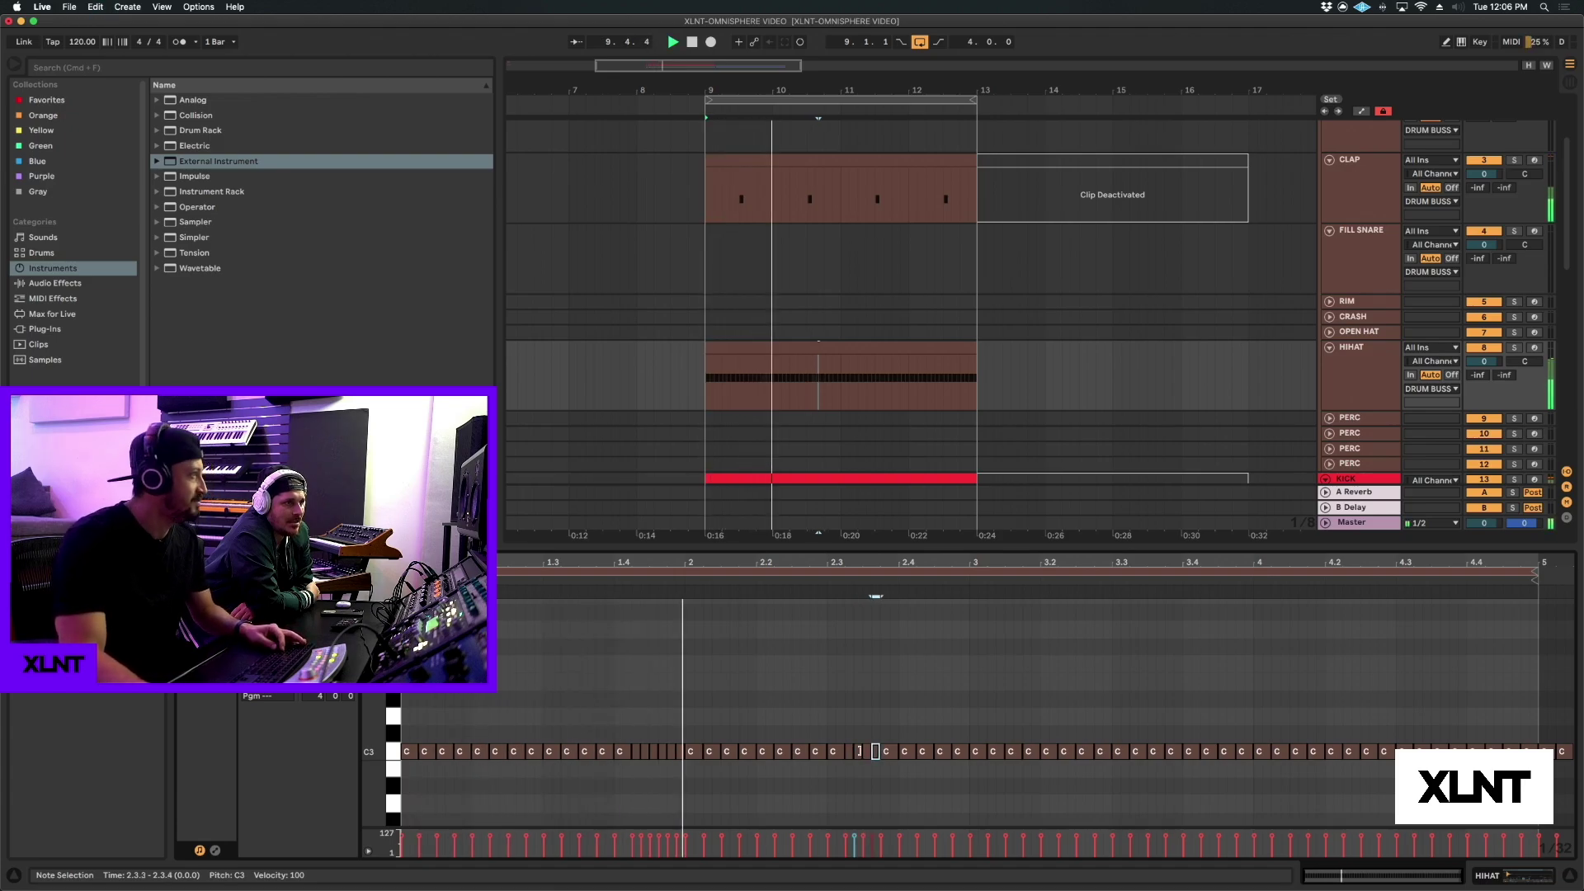
Duplicate the hi-hat notes between 2.3.1 and 2.4.1 onto the following beat up to 3.1.1 and play the loop.
key(super+d)
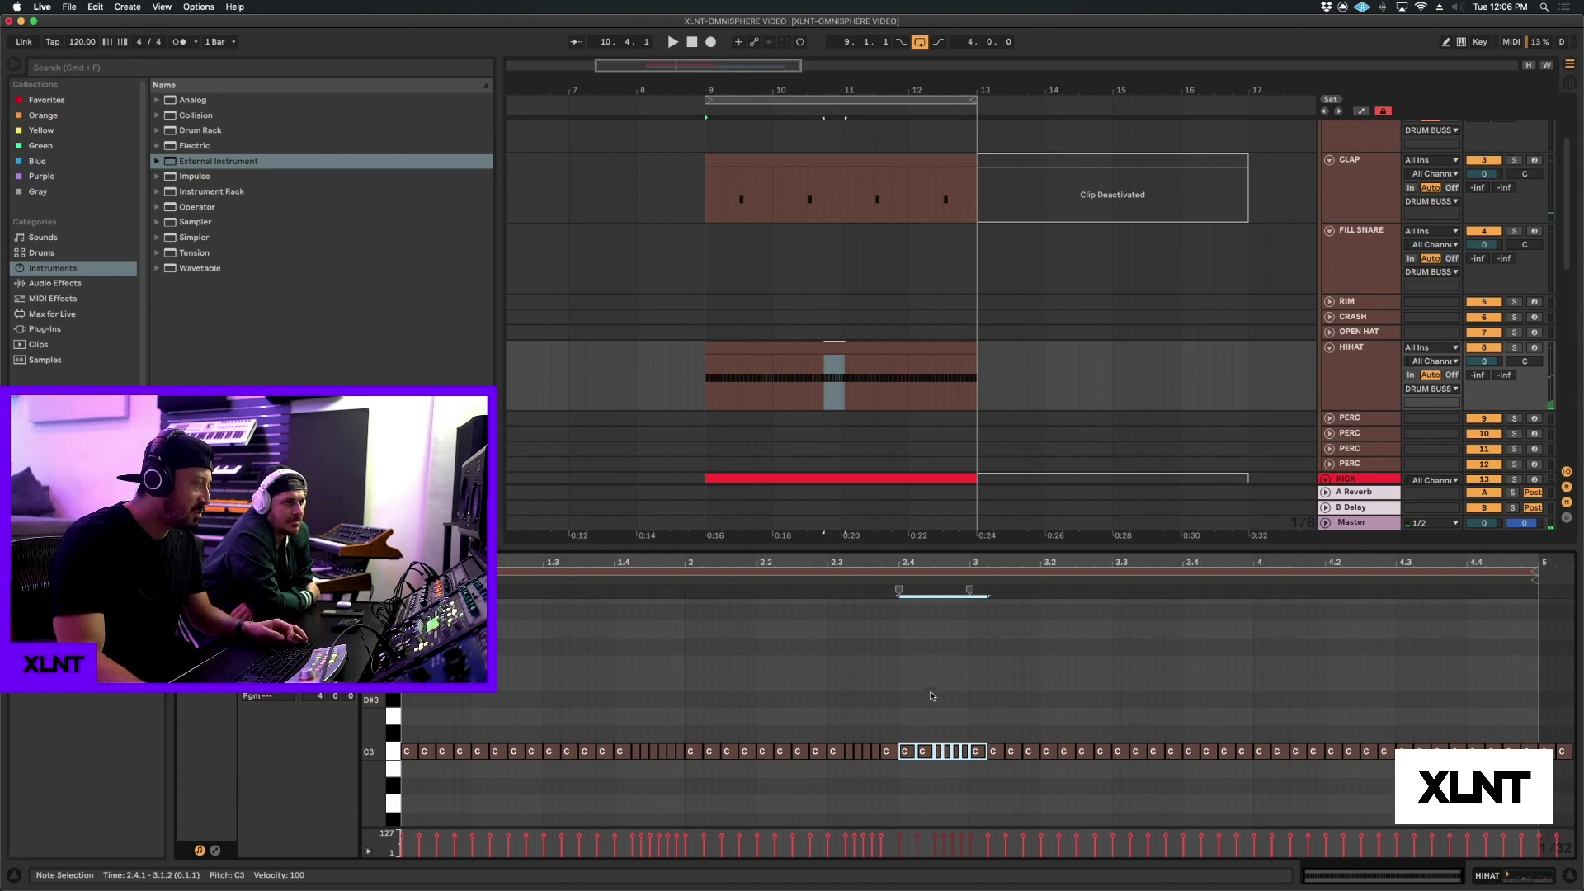
drag(897, 729, 828, 767)
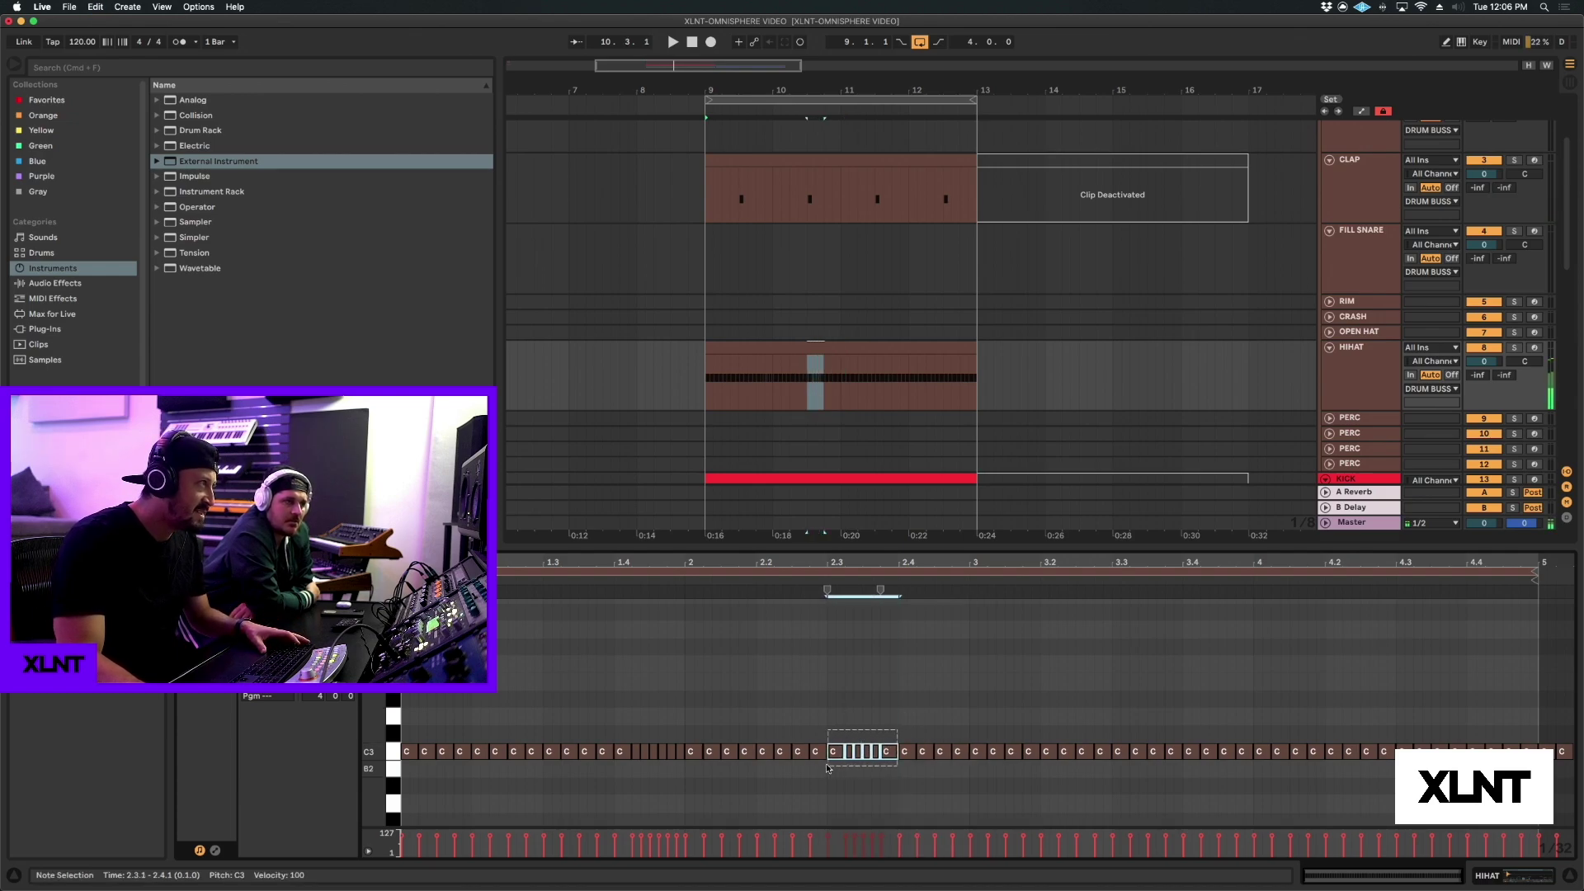
key(super+d)
key(space)
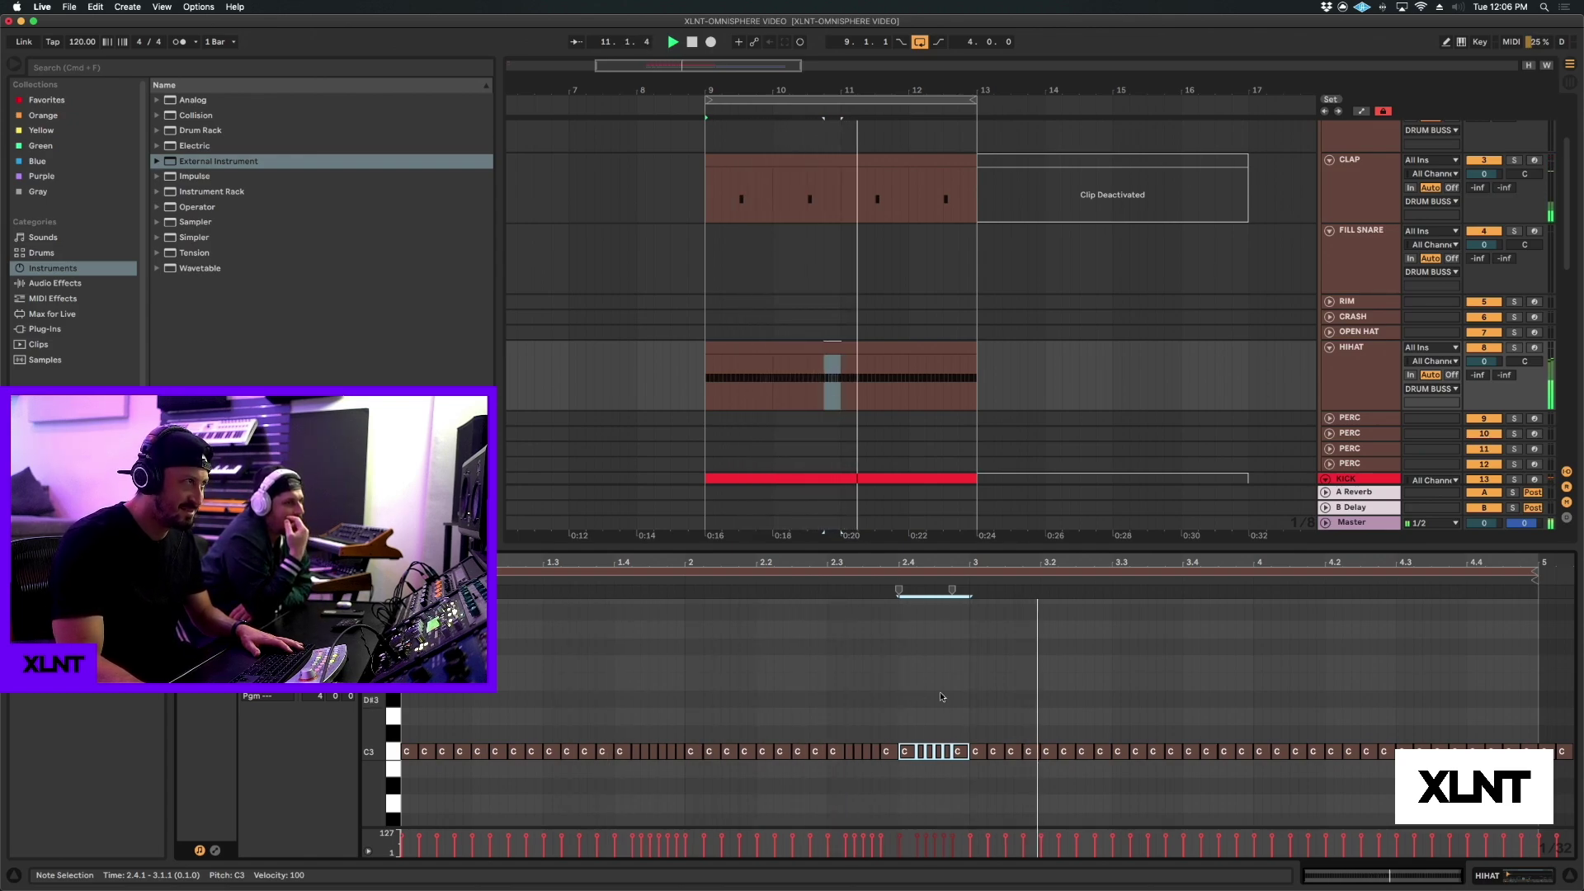
scroll(788, 696, down, 2)
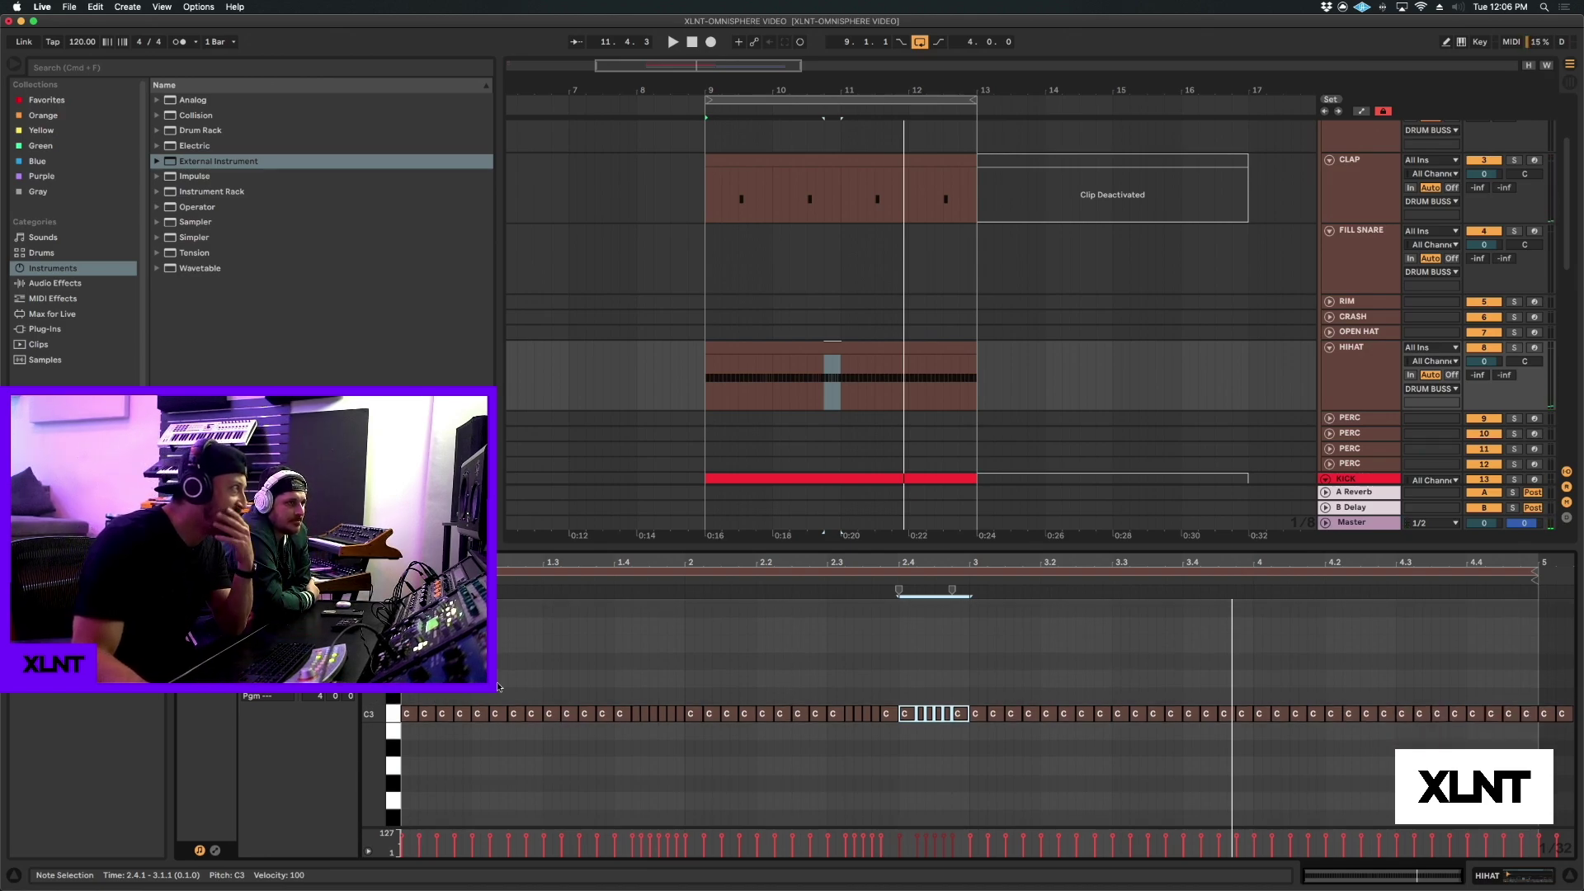
Add a descending hi-hat fill of B2, A#2 and A2 notes from 1.3.2 to 1.4.1 and repeat it from 3.3.2.
scroll(551, 695, down, 2)
click(551, 676)
scroll(549, 701, up, 2)
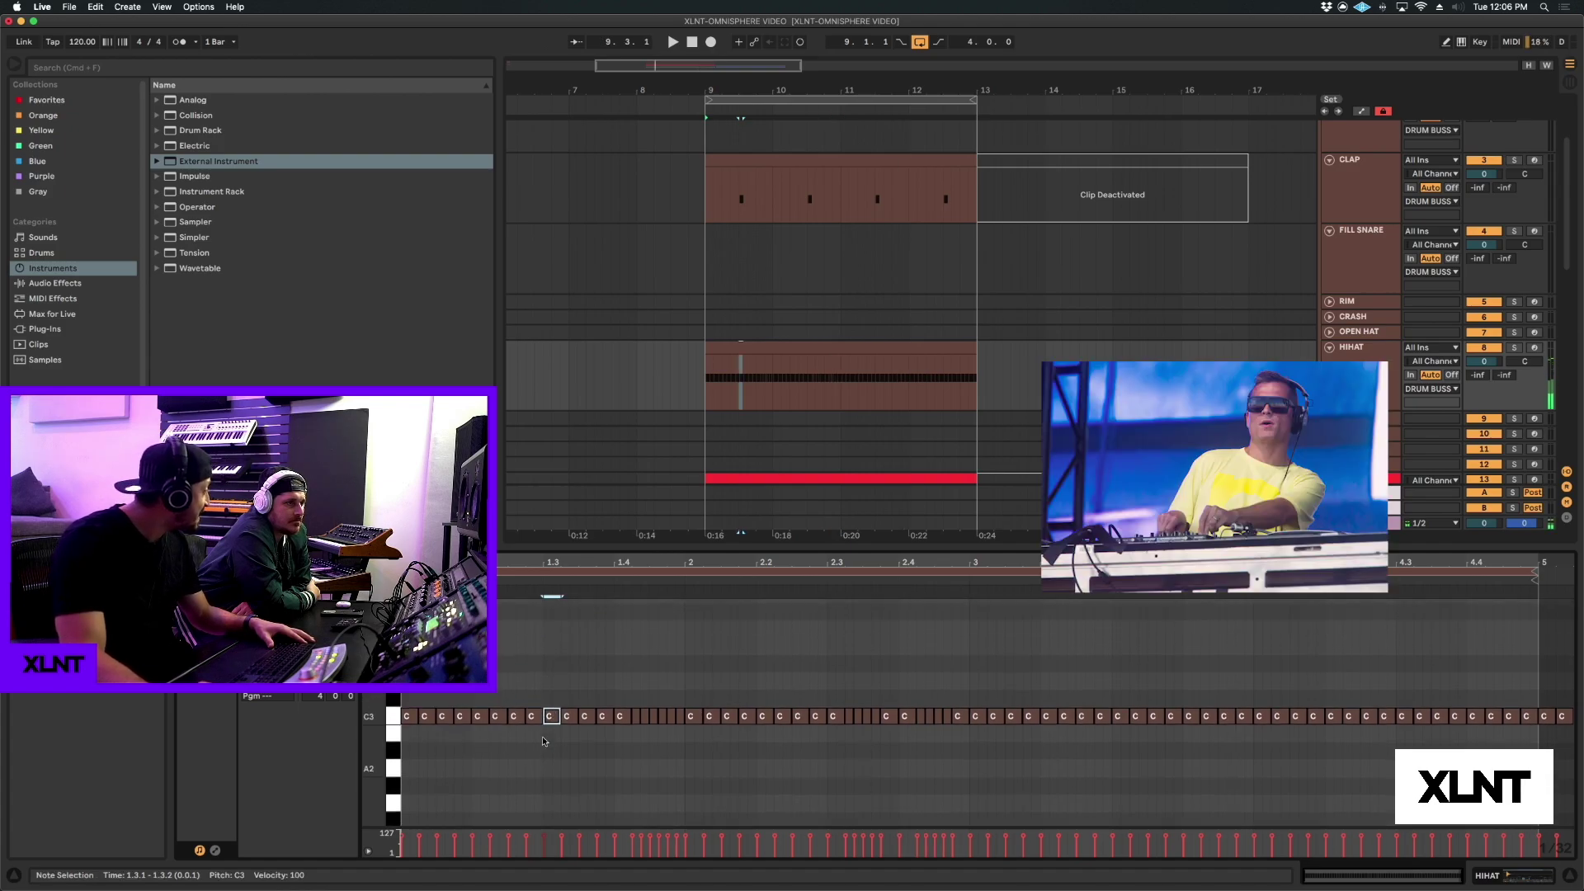
scroll(543, 741, up, 1)
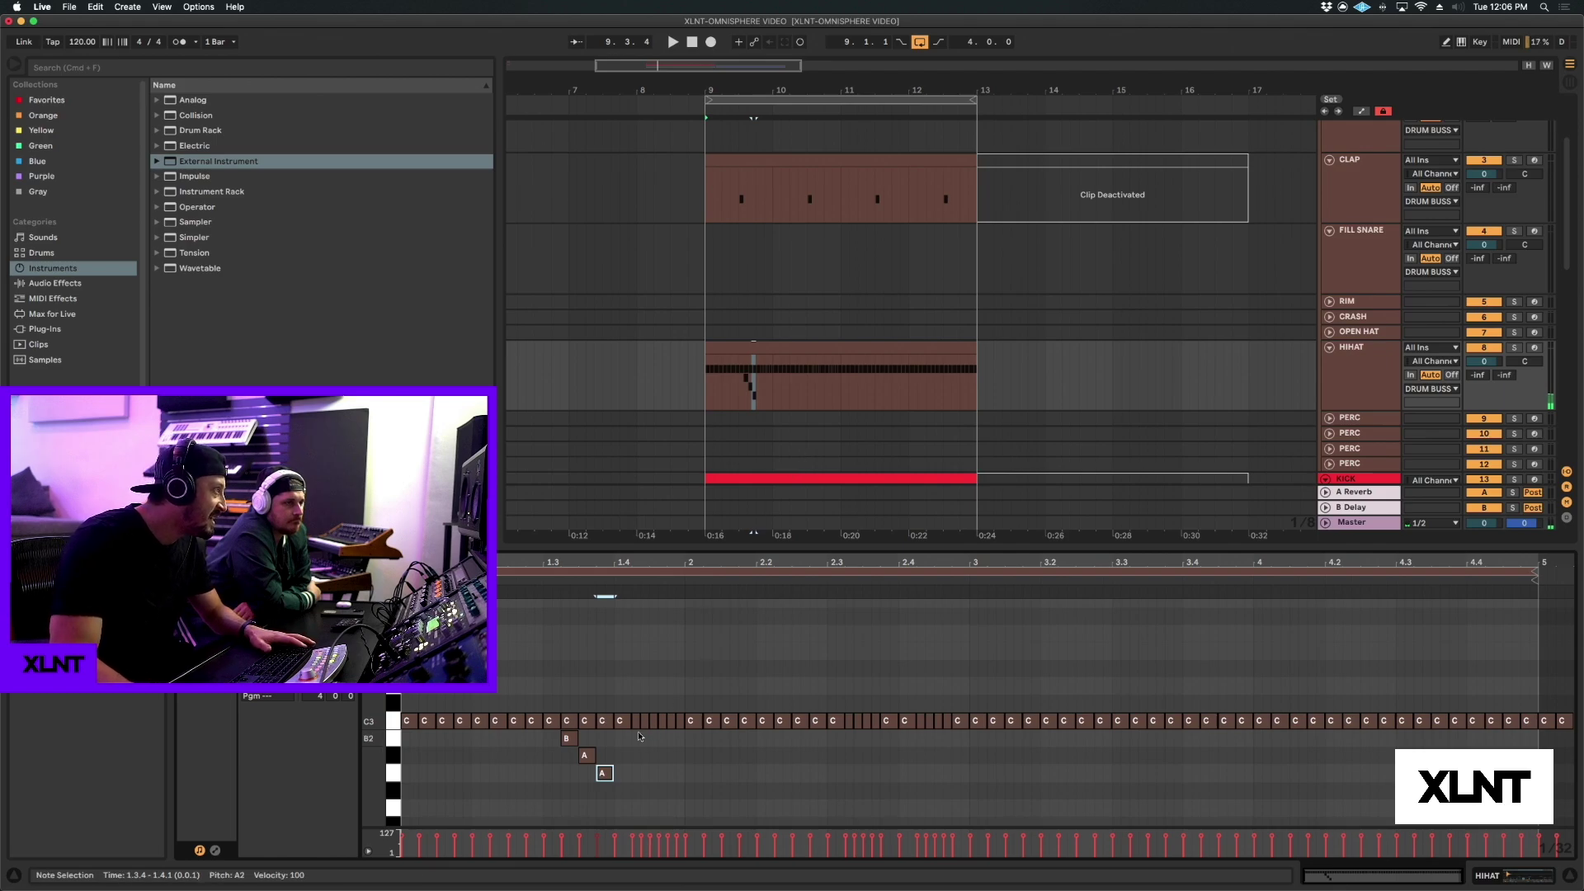
drag(550, 697, 569, 723)
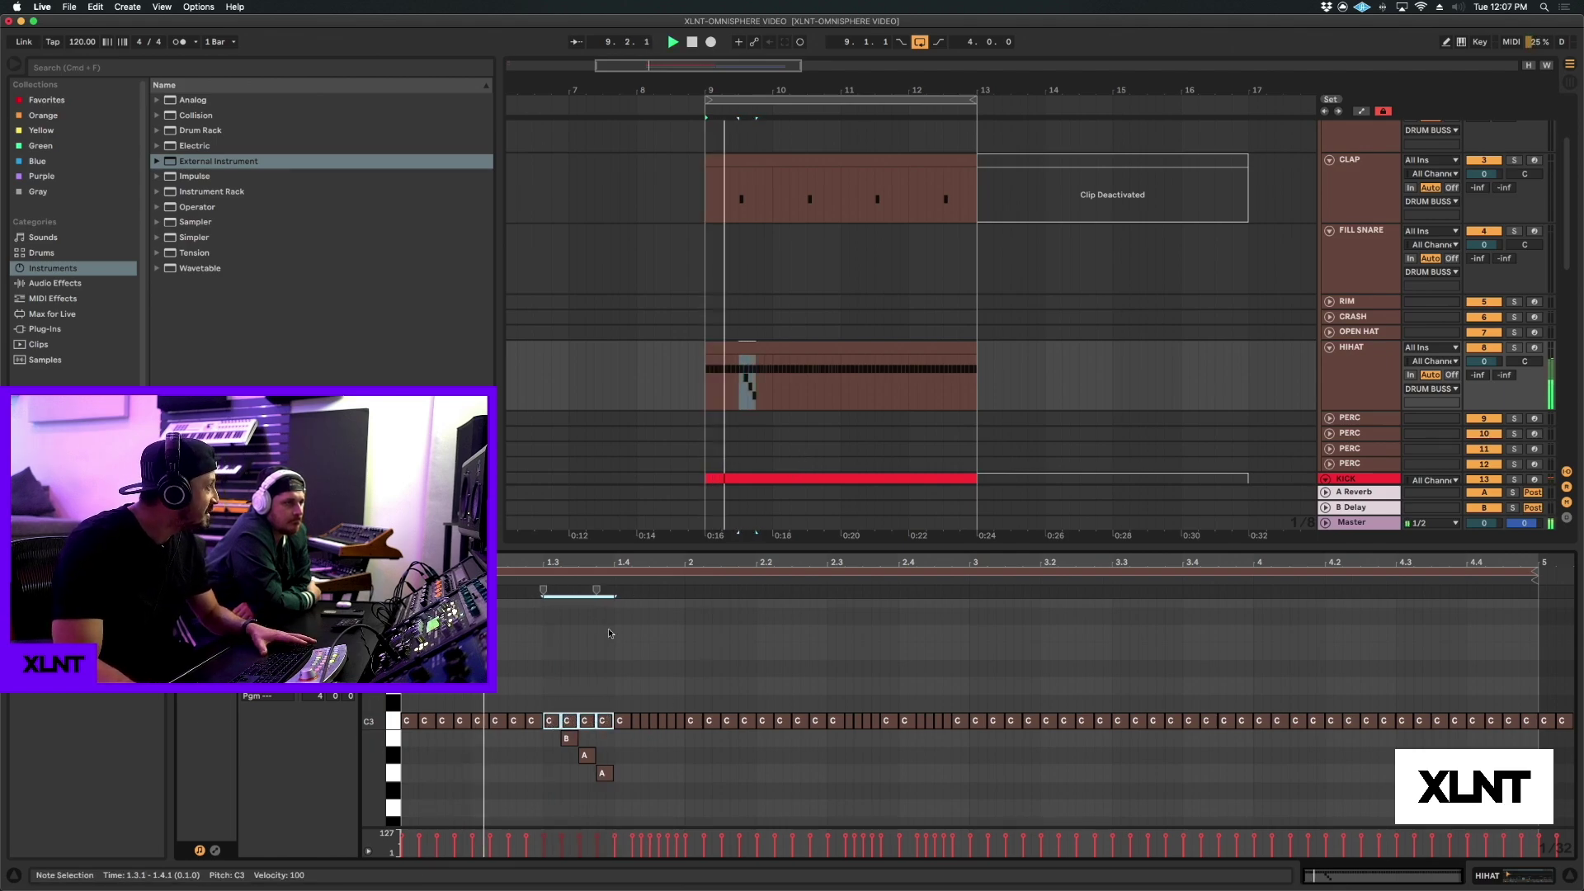
scroll(866, 718, down, 2)
click(1120, 649)
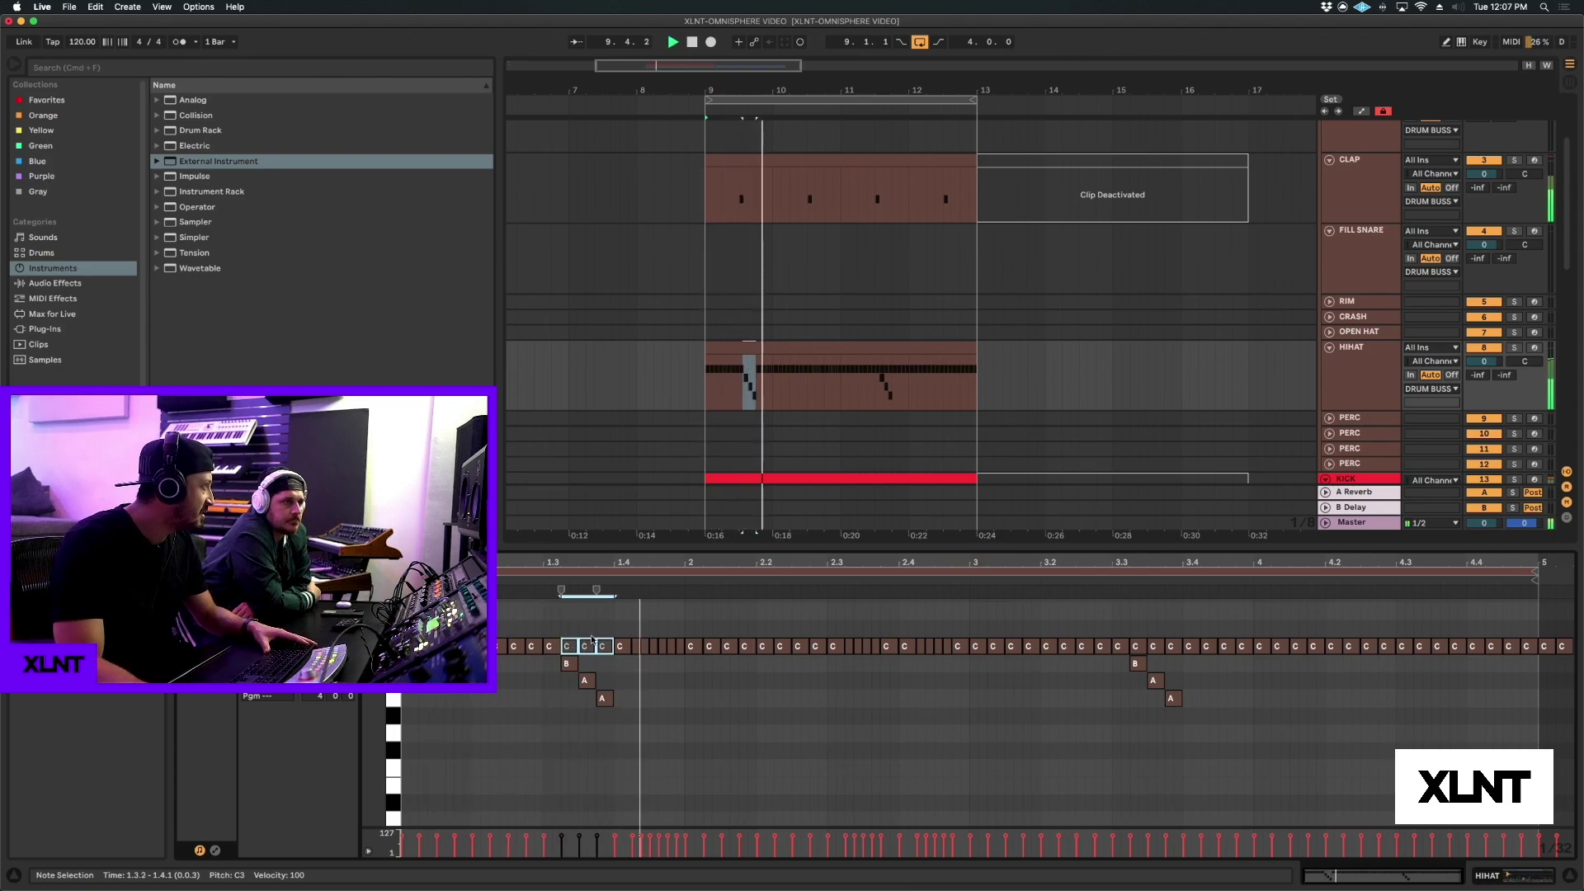
Lower the velocity of the C3 notes above the two descending fills to 53 and 52 while playing the loop.
key(space)
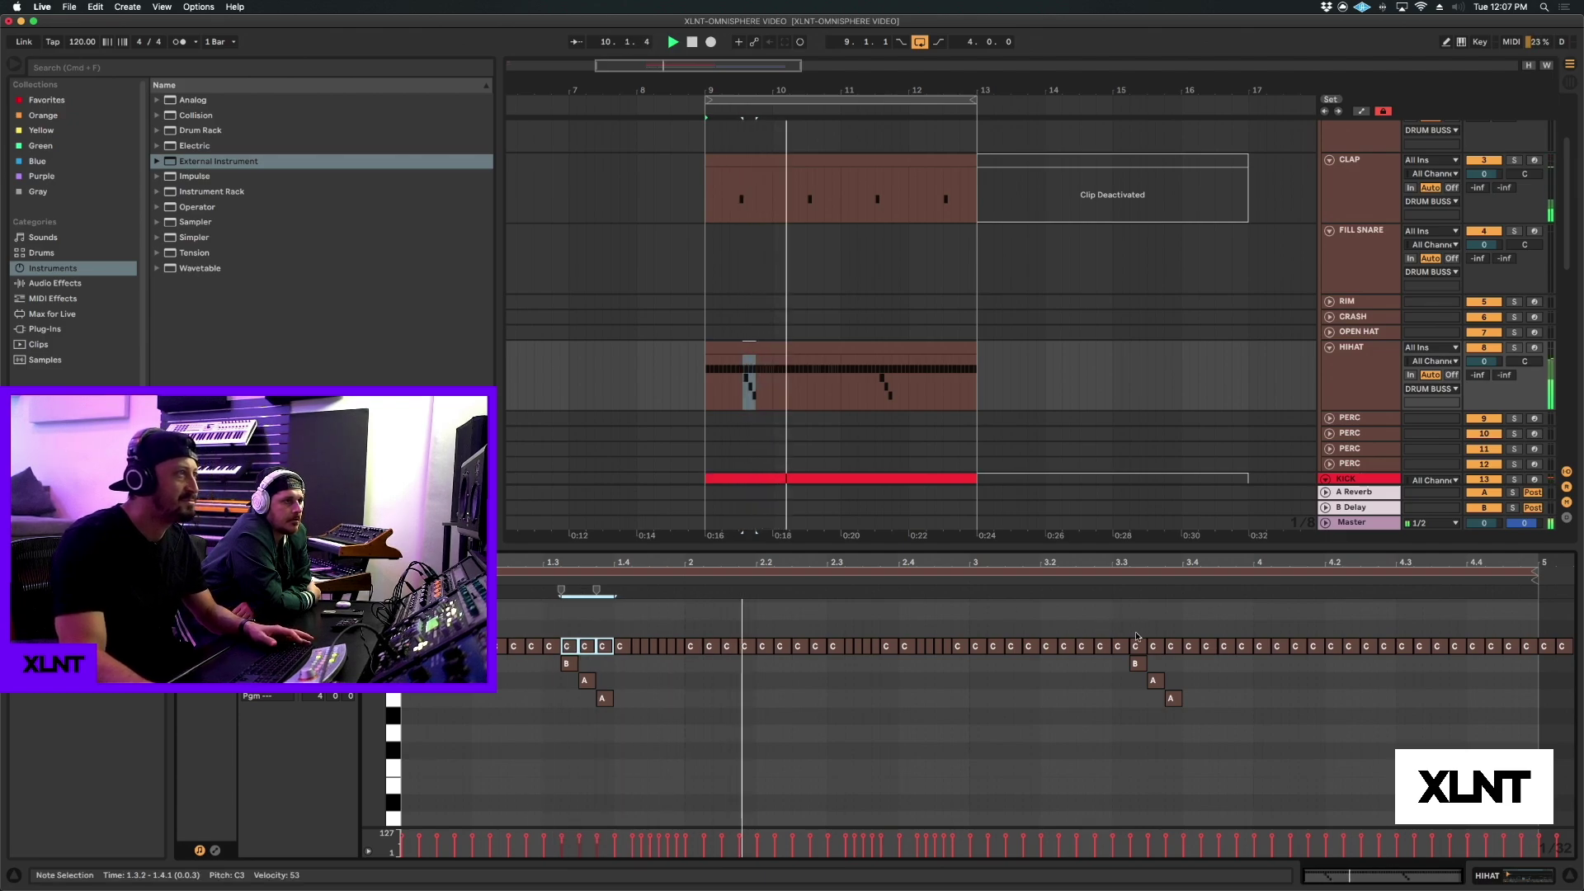
drag(1128, 636, 1178, 647)
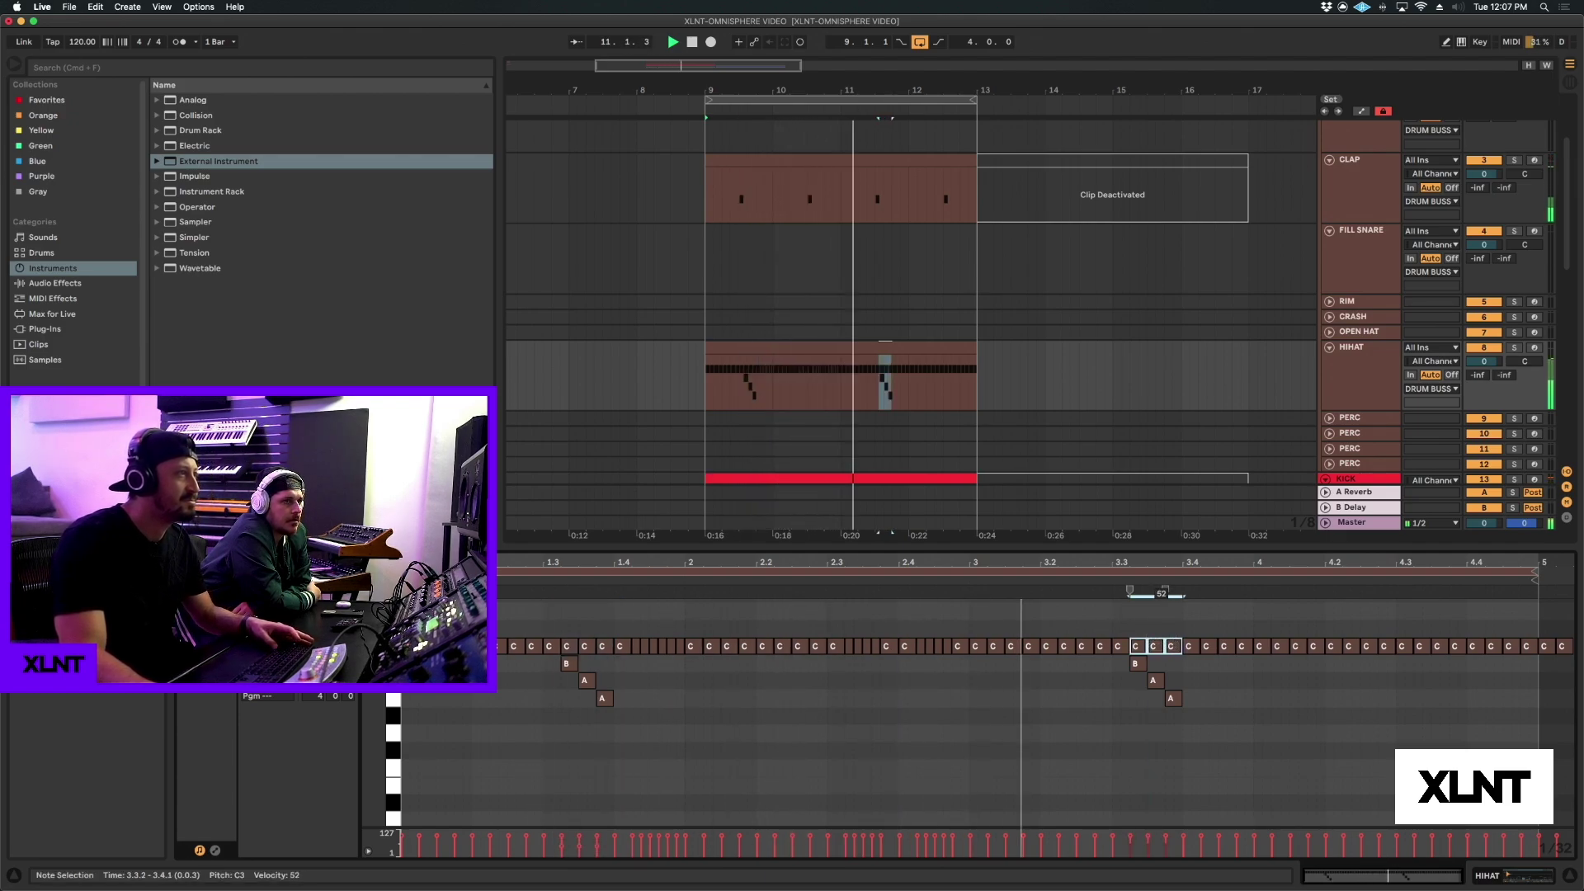
drag(1161, 593, 1216, 597)
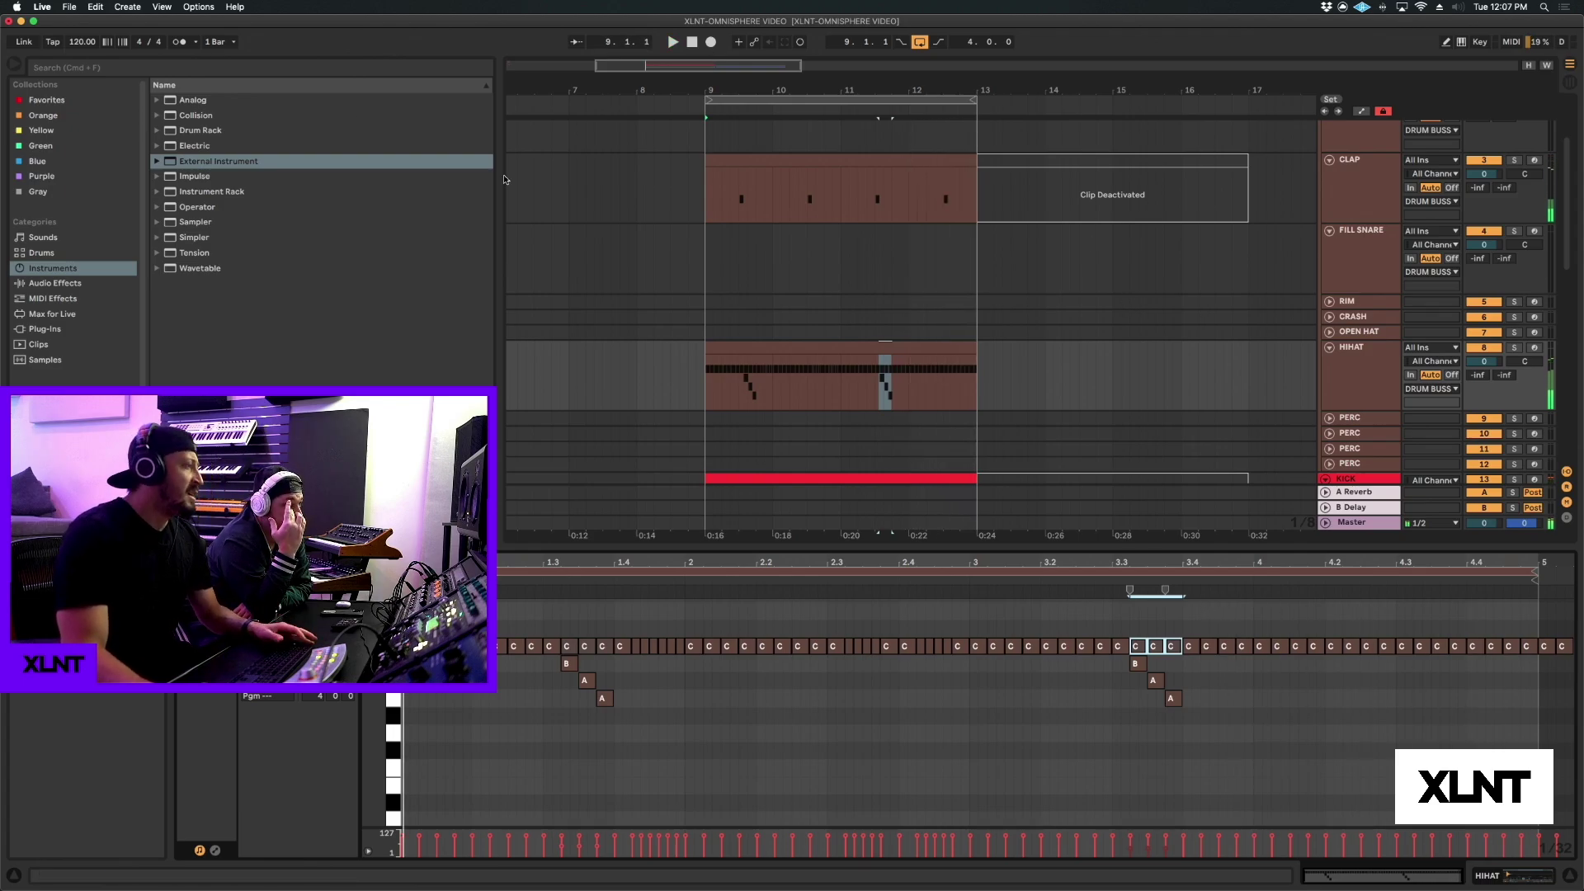
Search the browser for the Velocity MIDI effect and add it to the HIHAT track.
key(super+f)
text(VERL)
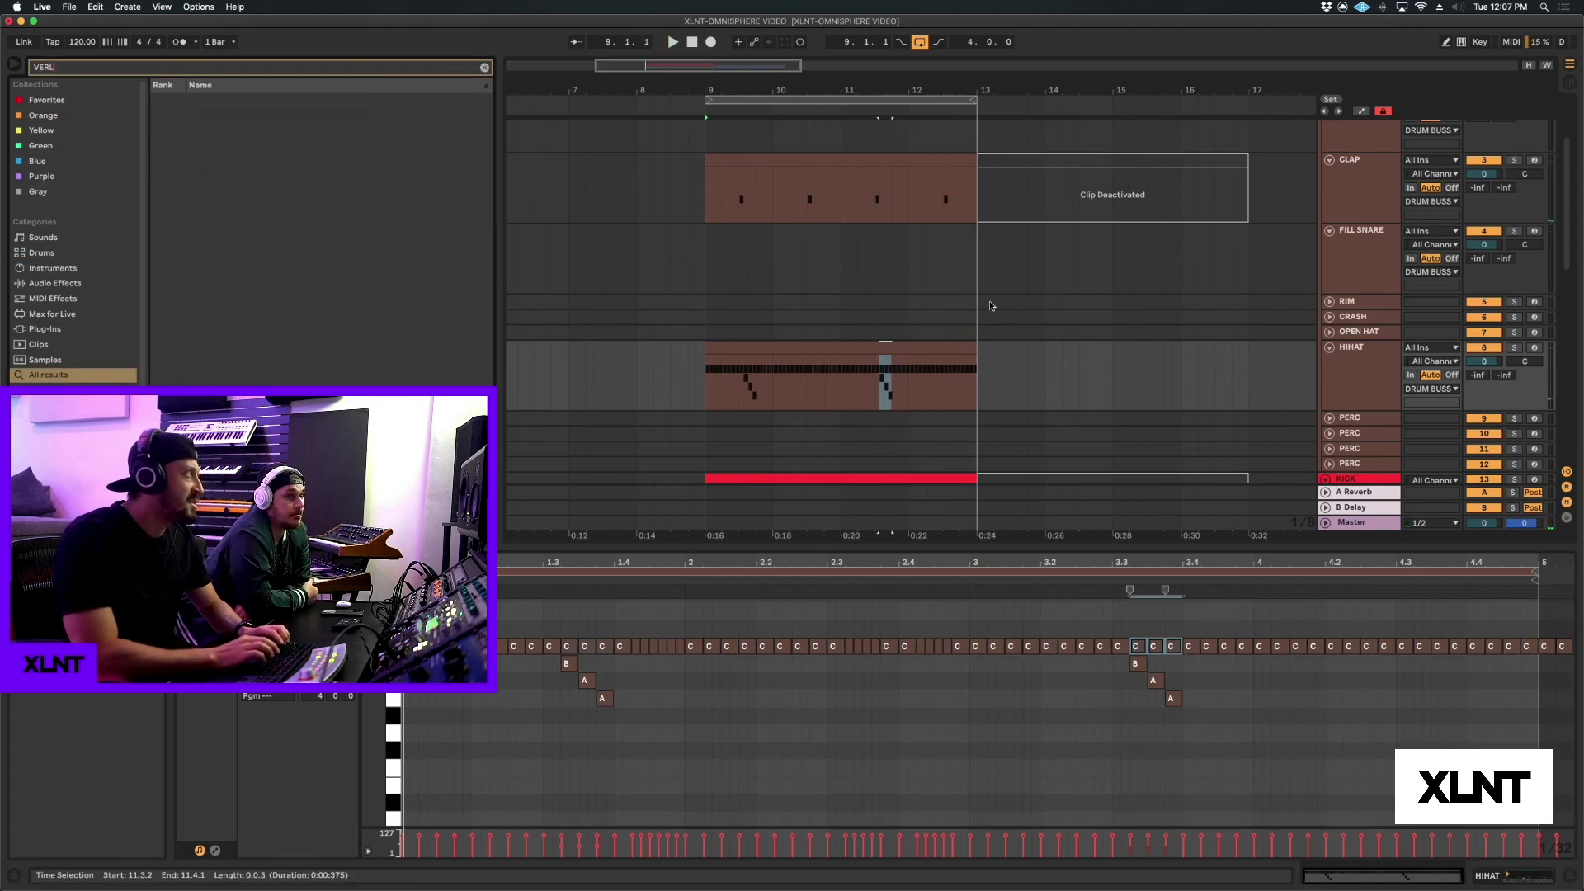
text(VELOCI)
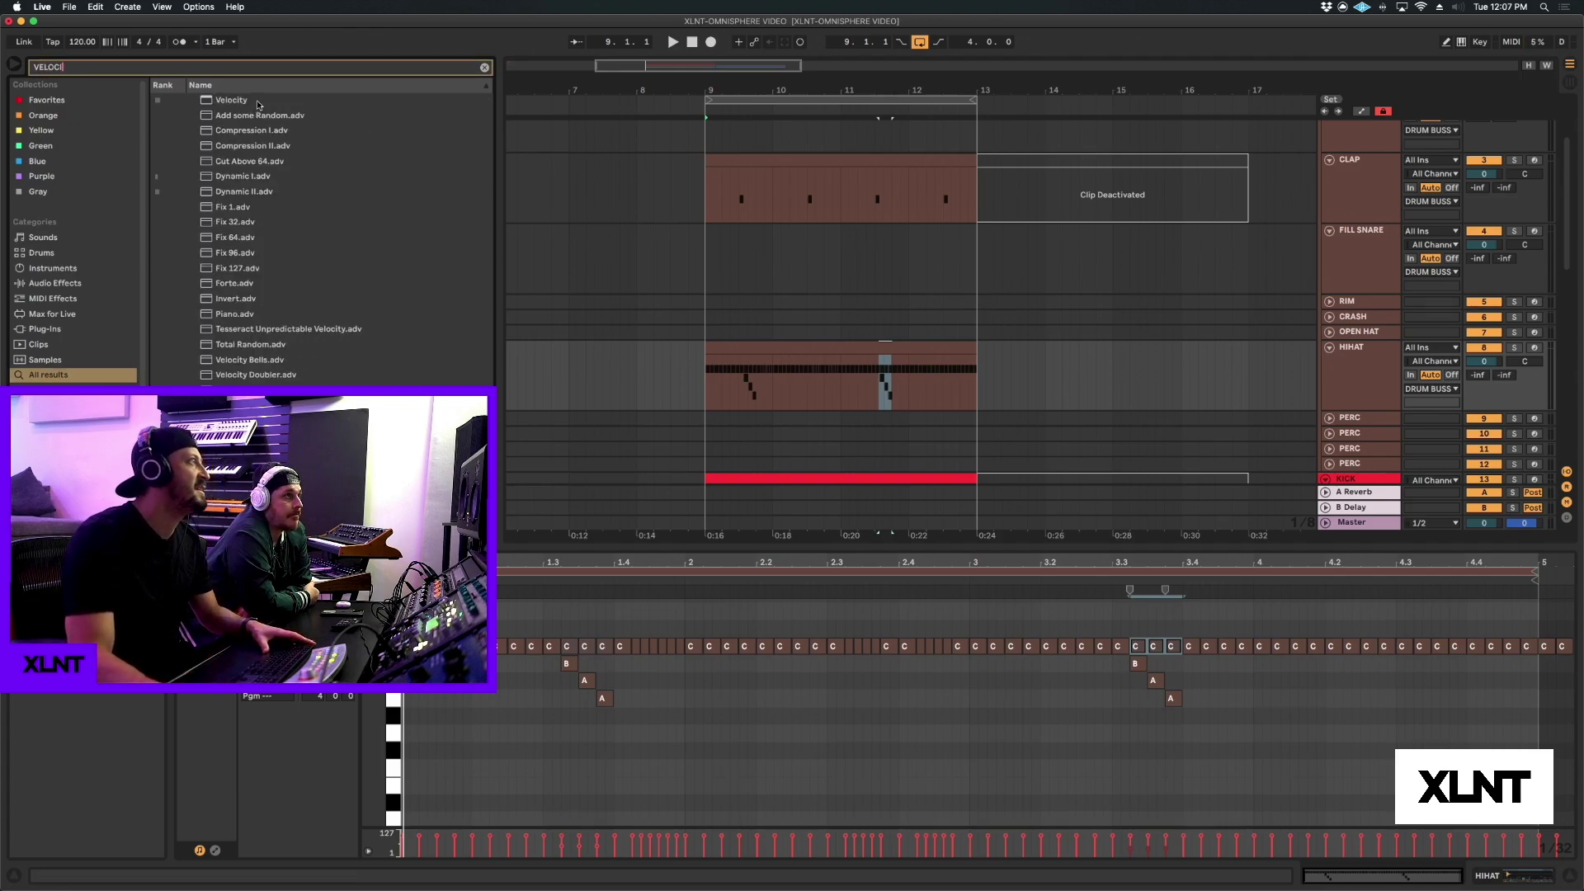
drag(259, 105, 843, 369)
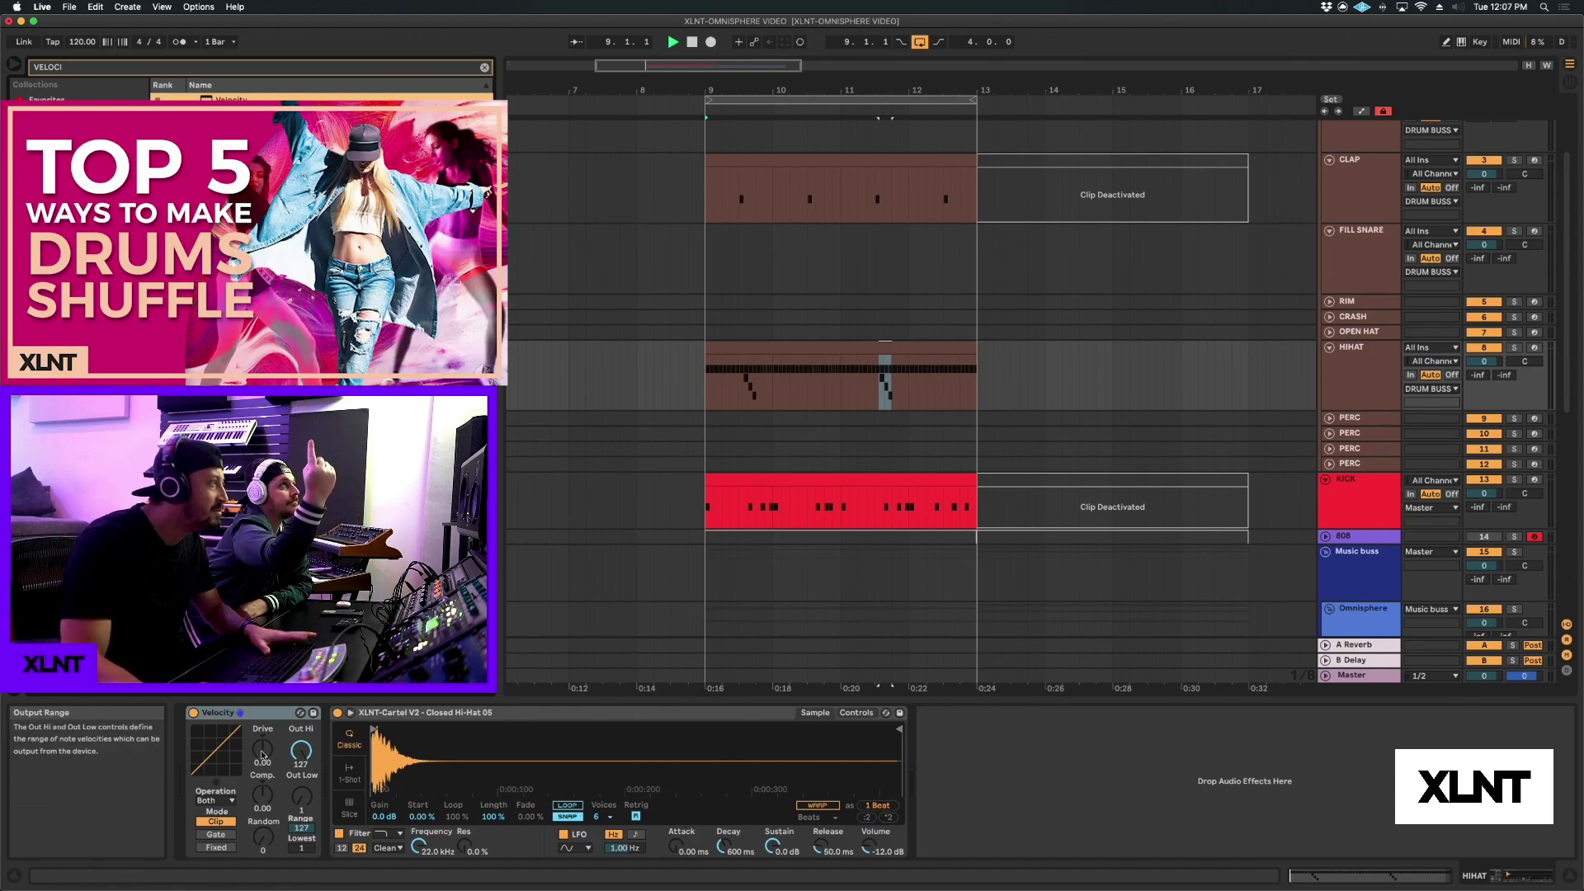
Set the hi-hat's Velocity effect to Random 37, Comp. 0.19 and Drive 0.29, and lower the HIHAT track's volume during playback.
key(space)
drag(263, 840, 261, 882)
drag(263, 796, 262, 788)
drag(257, 753, 258, 738)
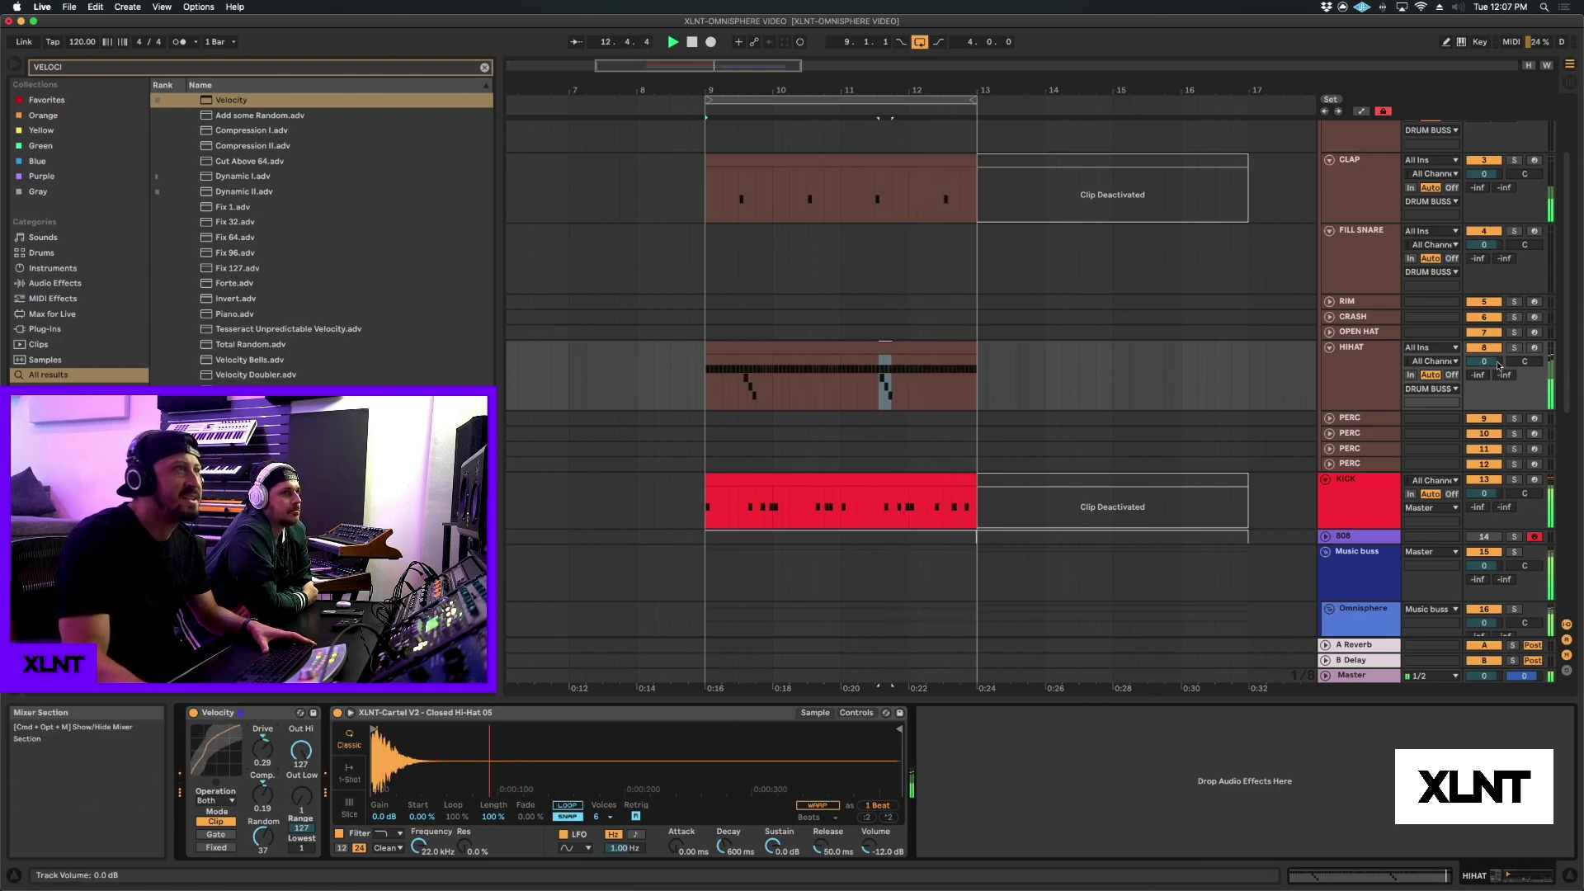
drag(1484, 361, 1484, 373)
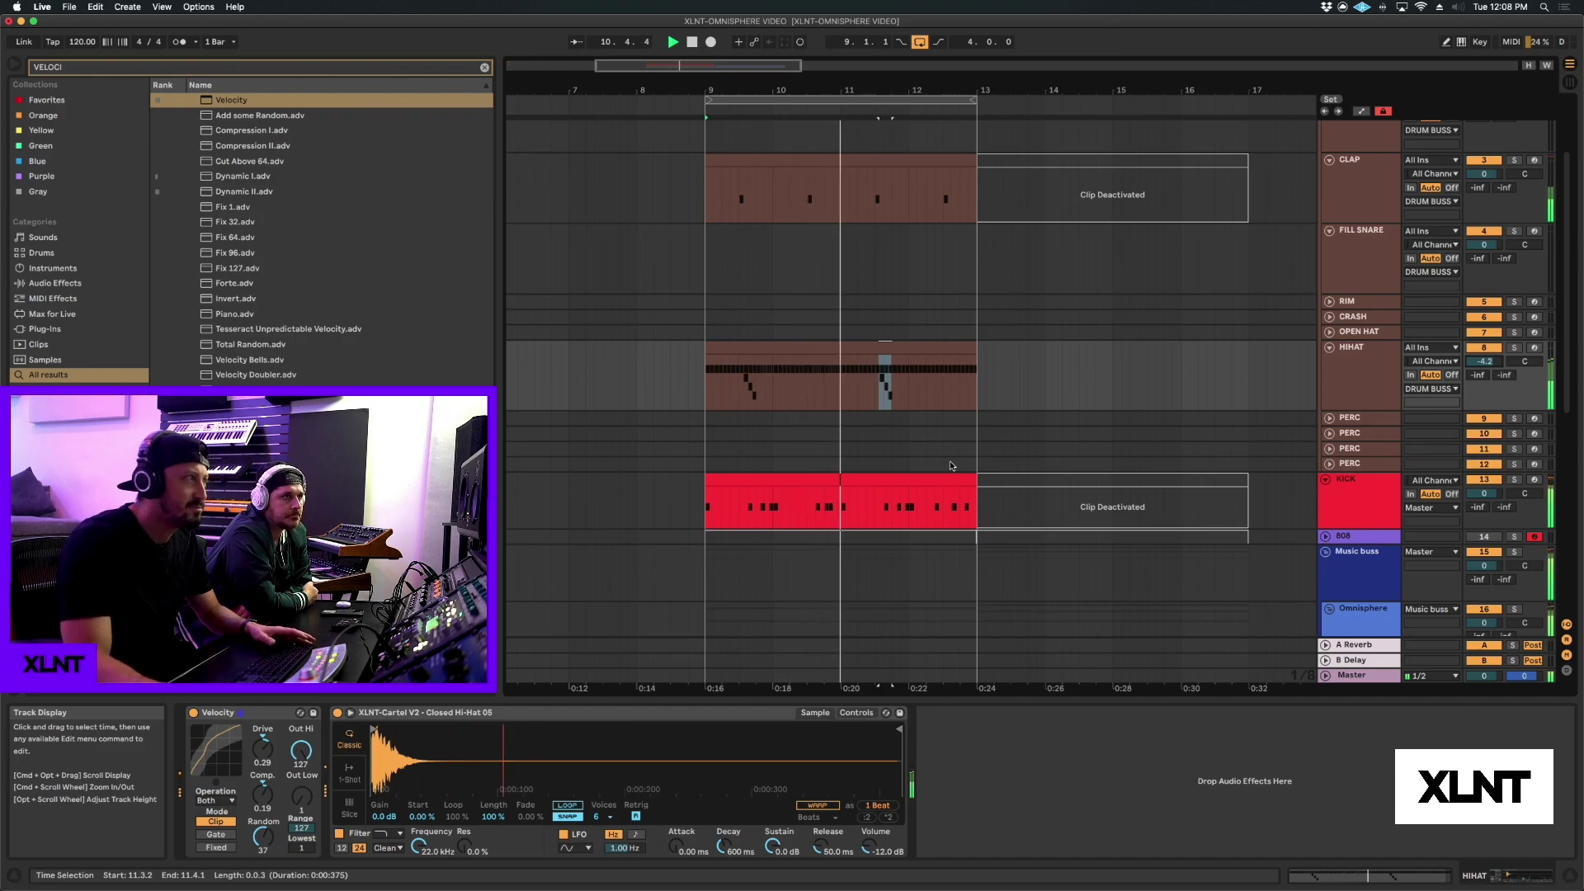
key(space)
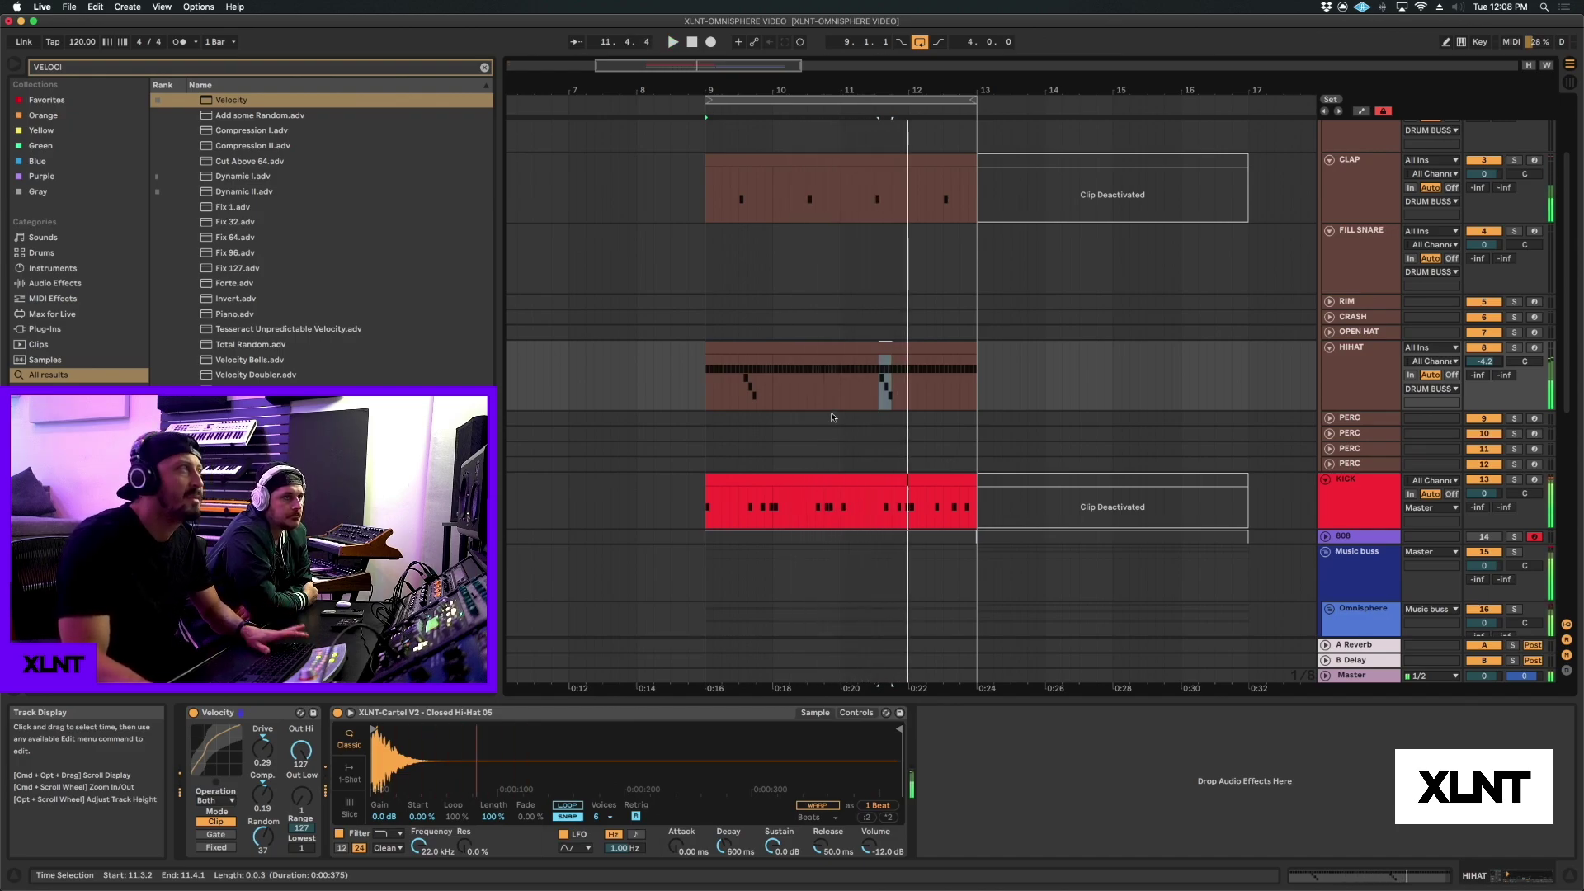
Try to freeze and flatten the 19 Ext. Instrument track in the Omnisphere group.
drag(761, 90, 762, 111)
scroll(826, 273, down, 10)
scroll(828, 269, up, 2)
click(1132, 290)
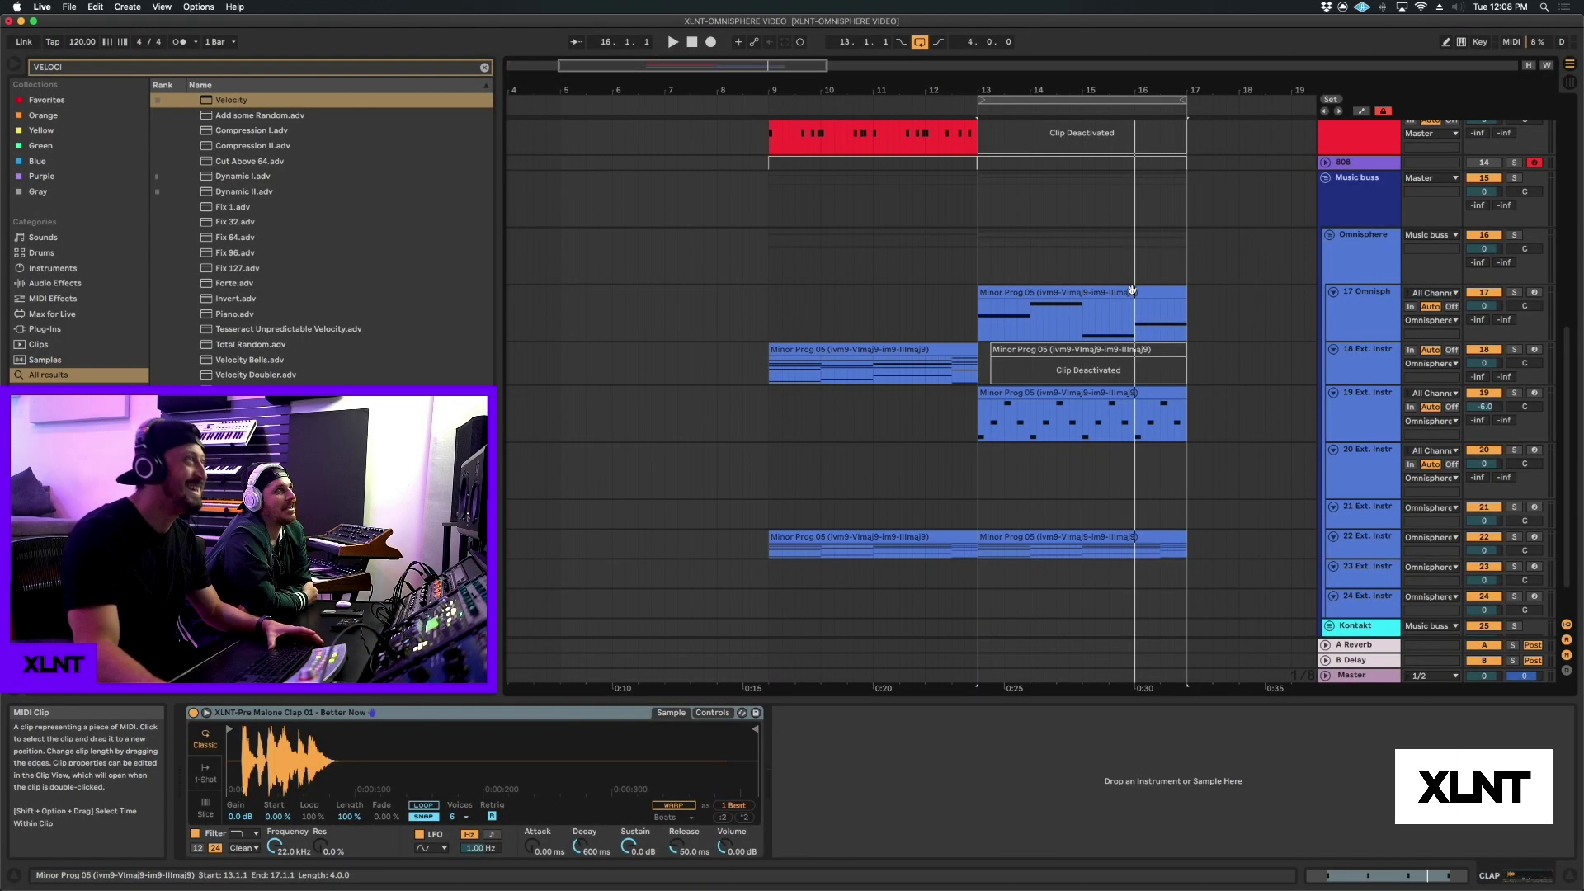
scroll(1005, 324, up, 5)
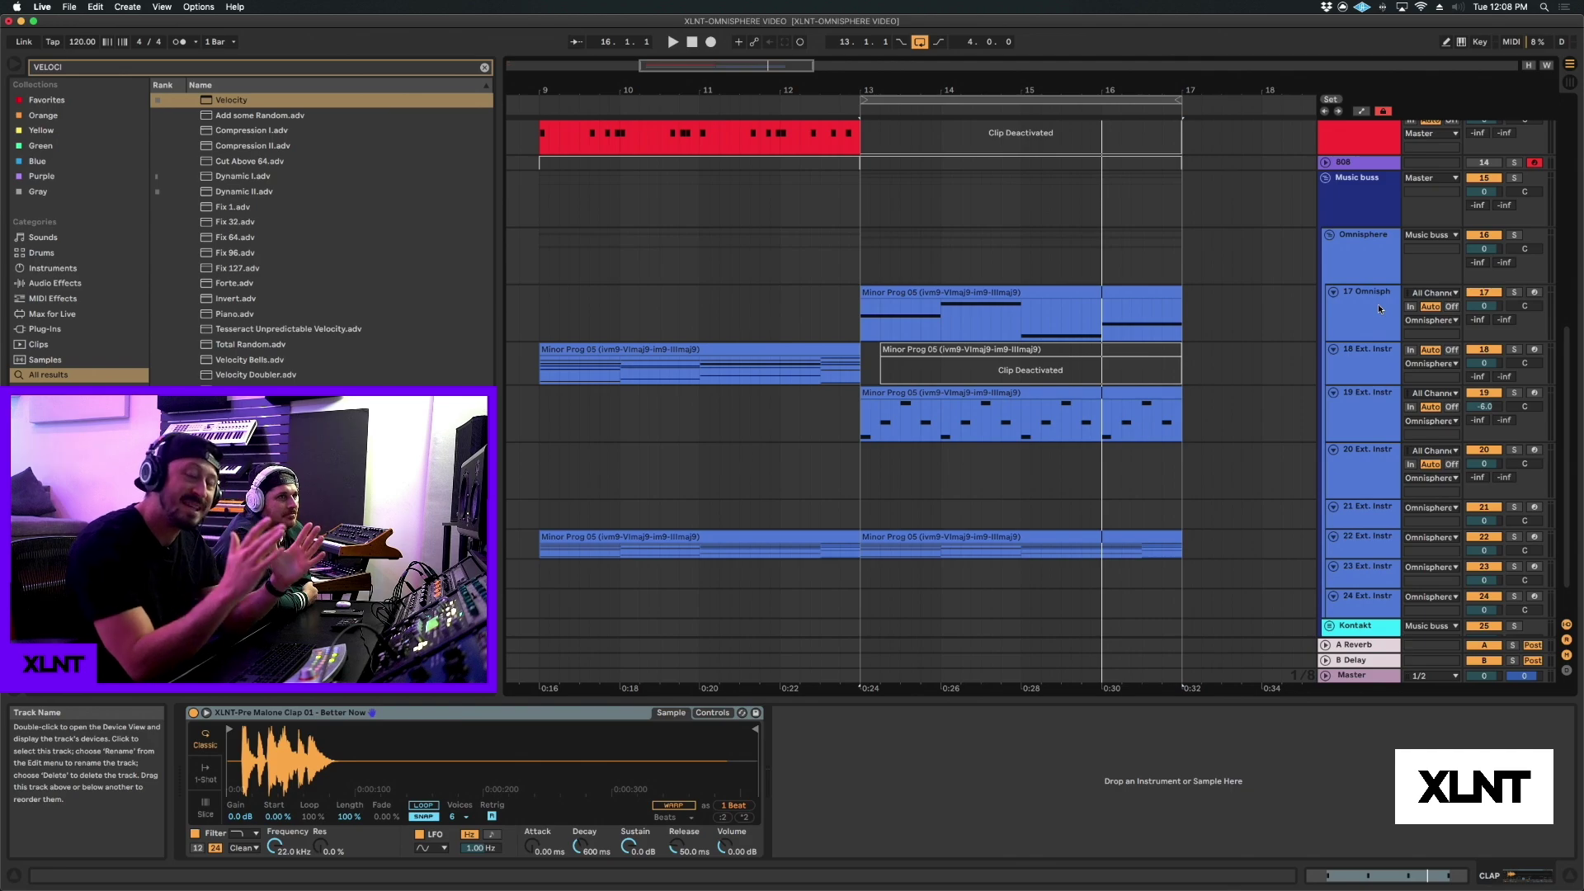
right_click(1376, 412)
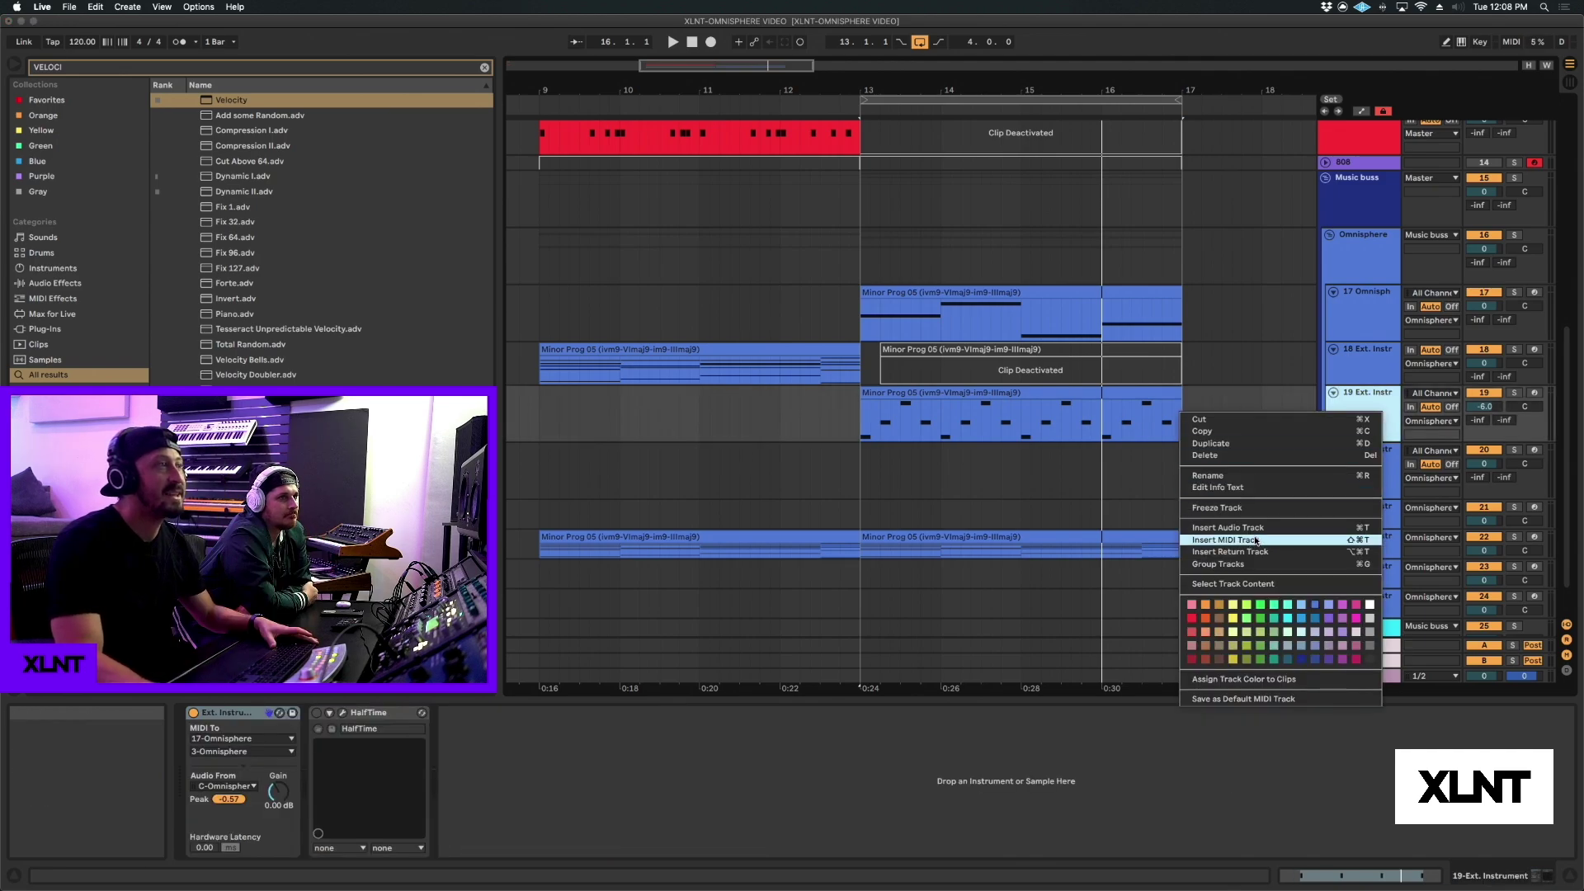
click(1256, 508)
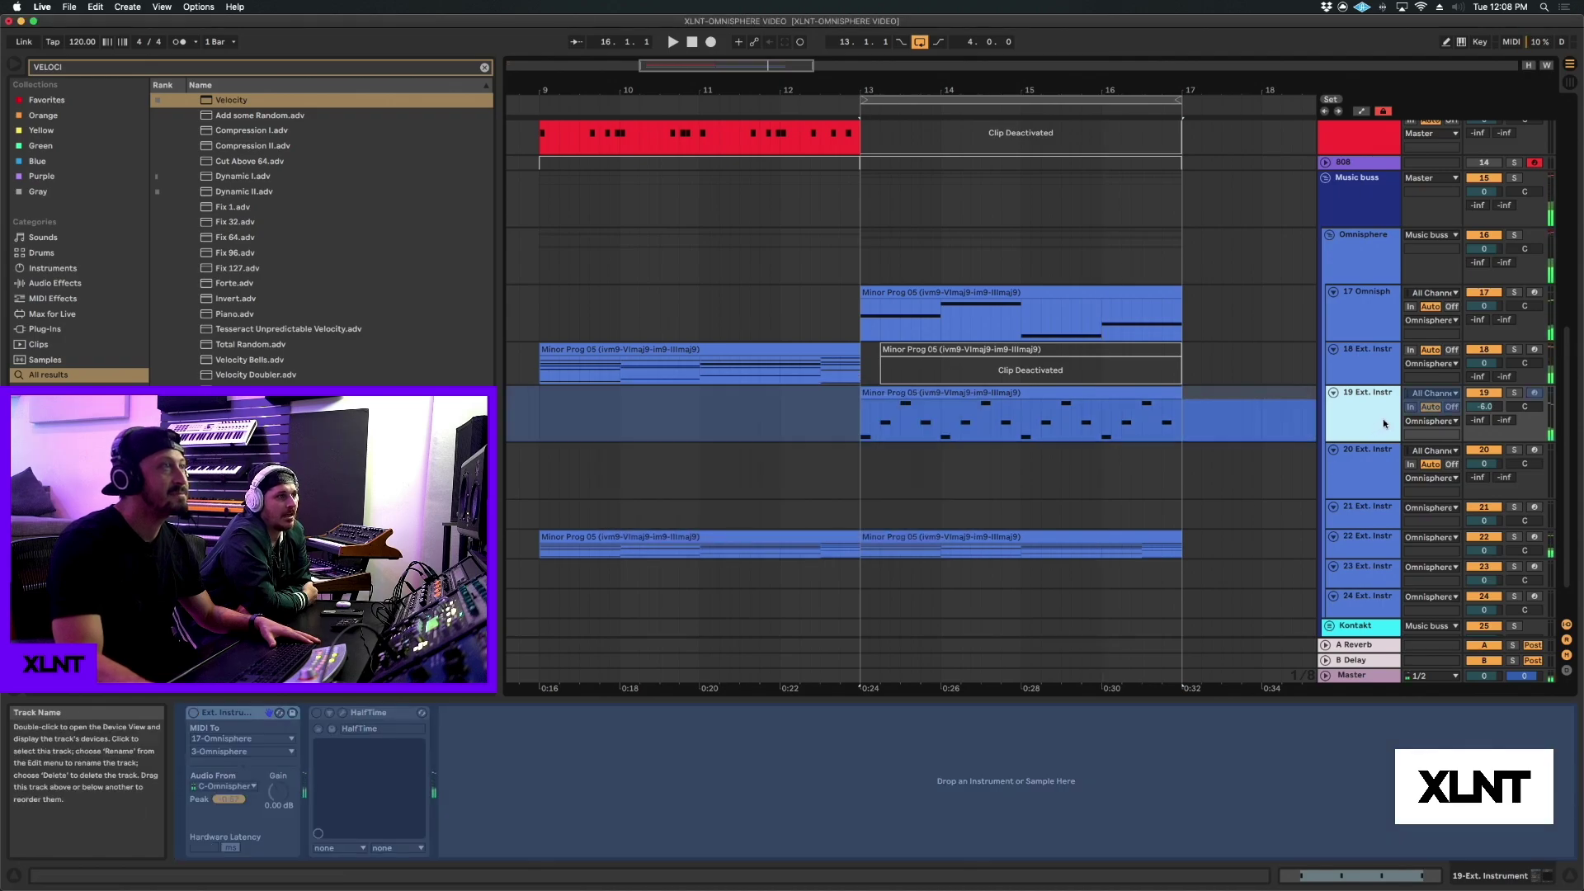
right_click(1378, 414)
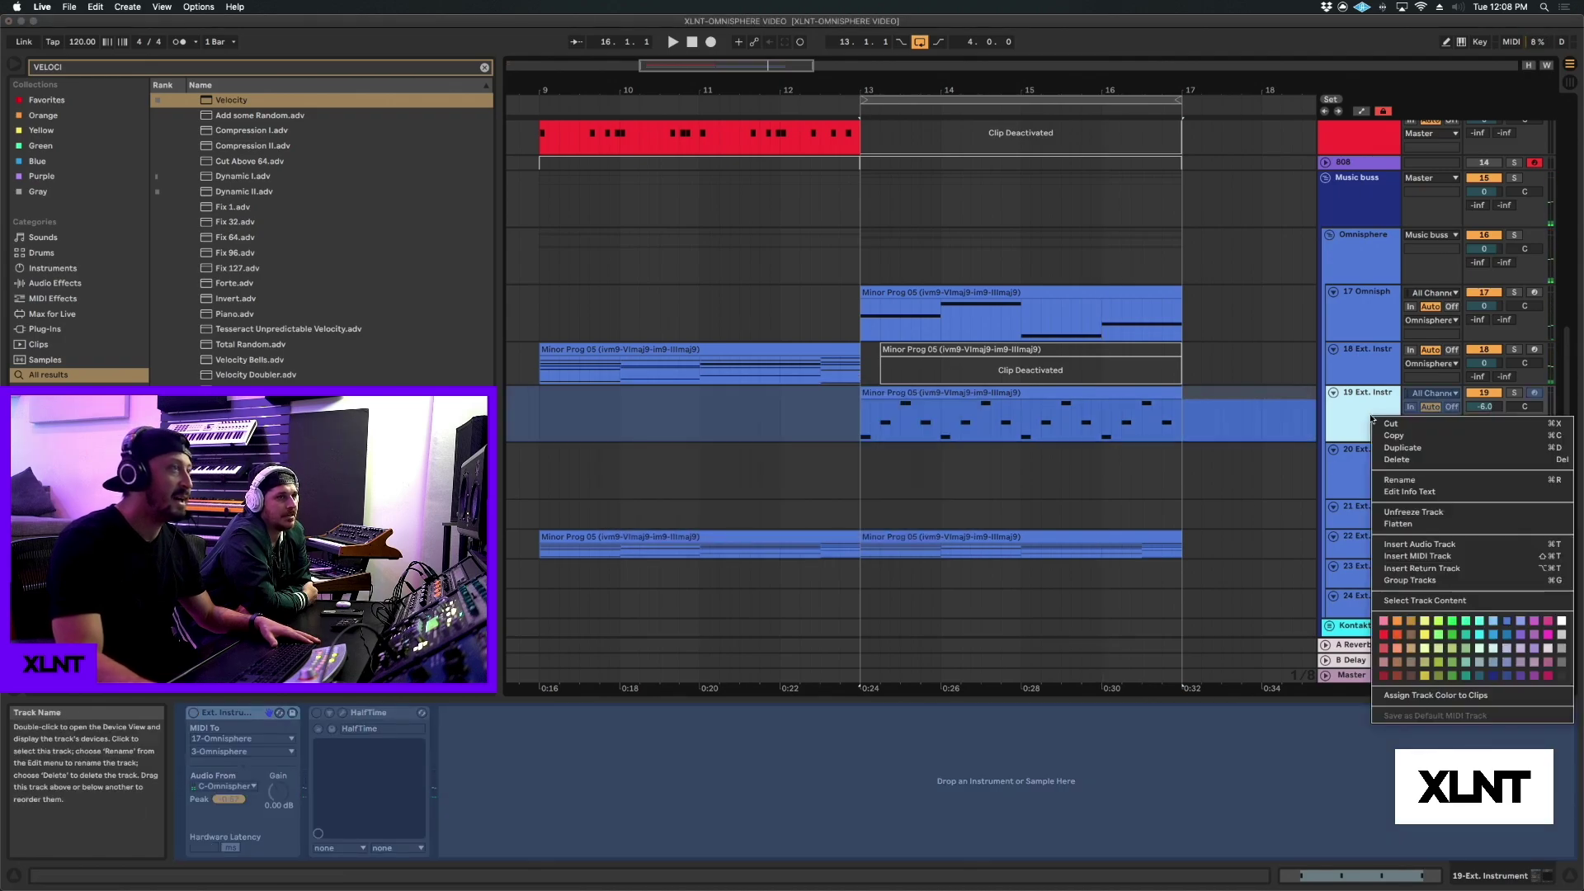
click(1413, 523)
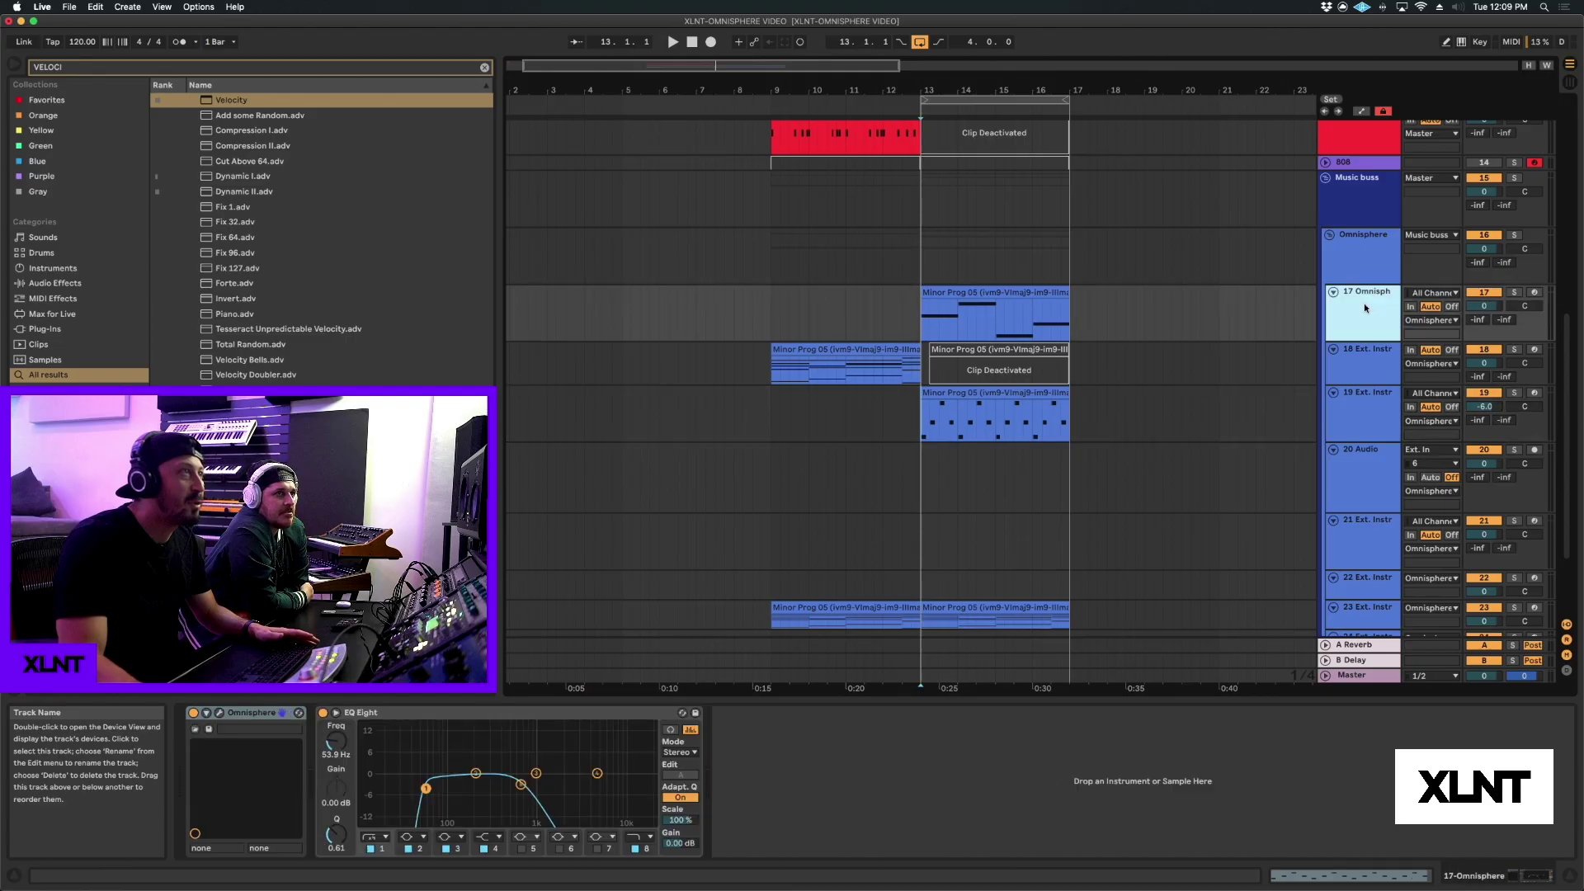
Try to freeze the 17-Omnisphere track.
right_click(1361, 303)
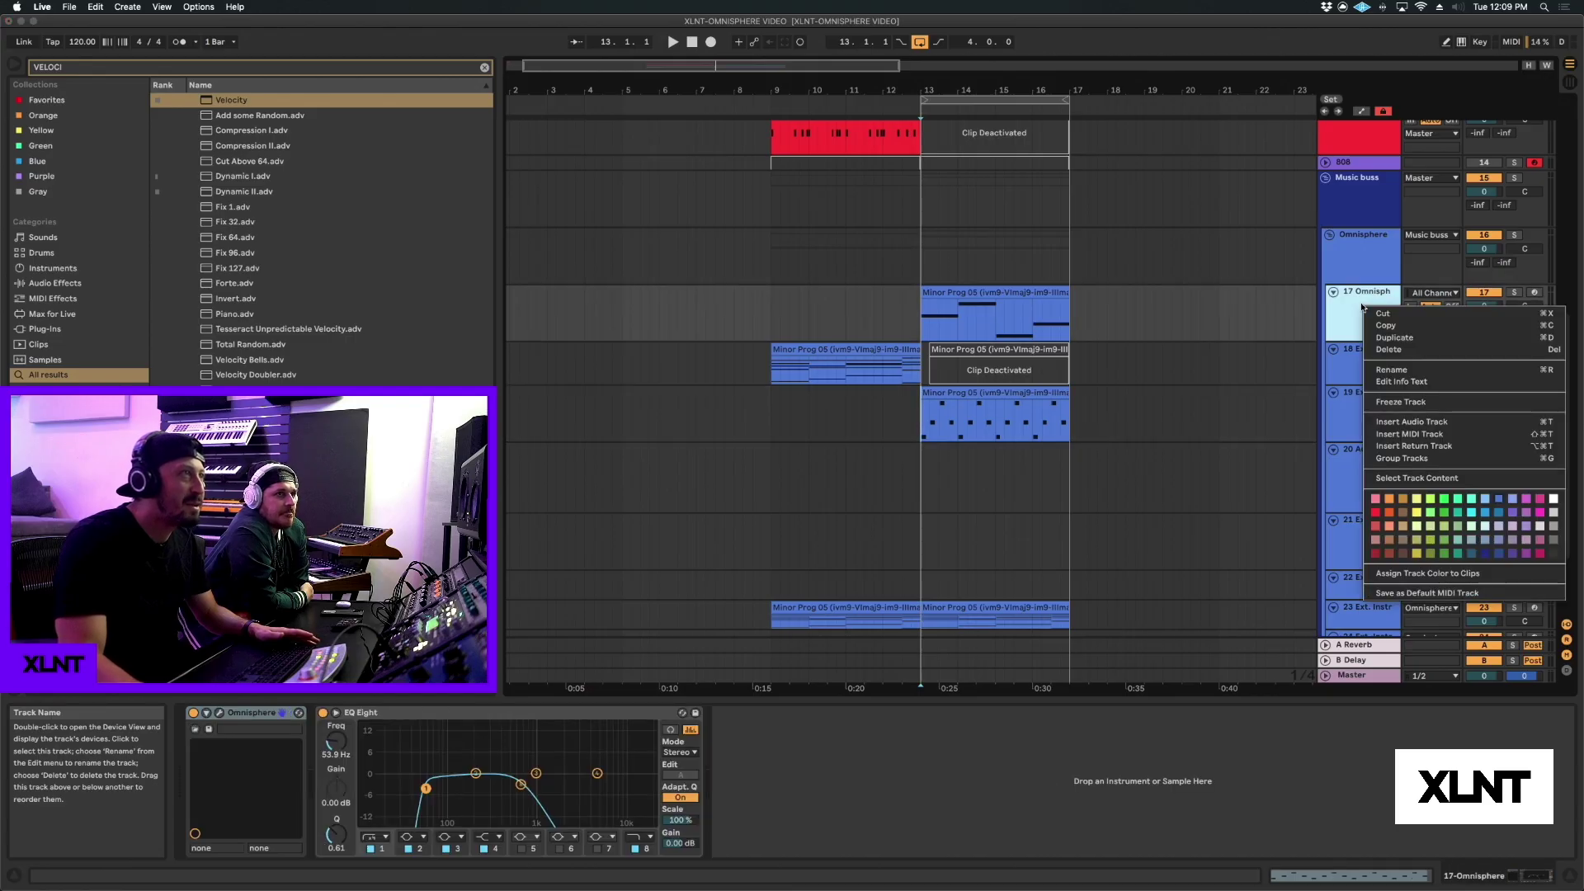
click(1394, 401)
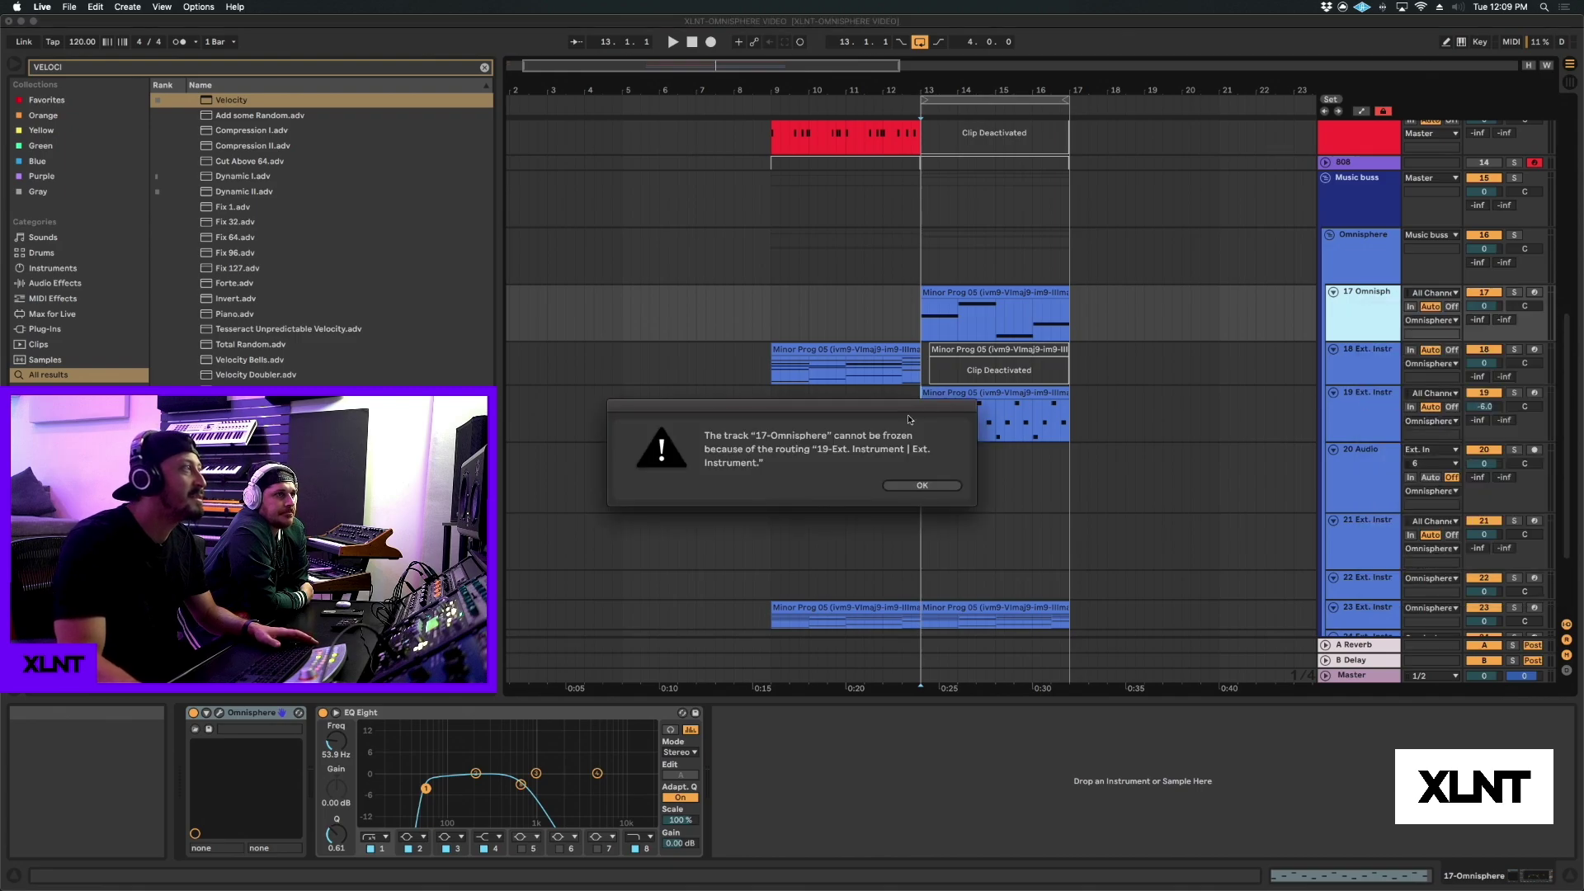
click(921, 486)
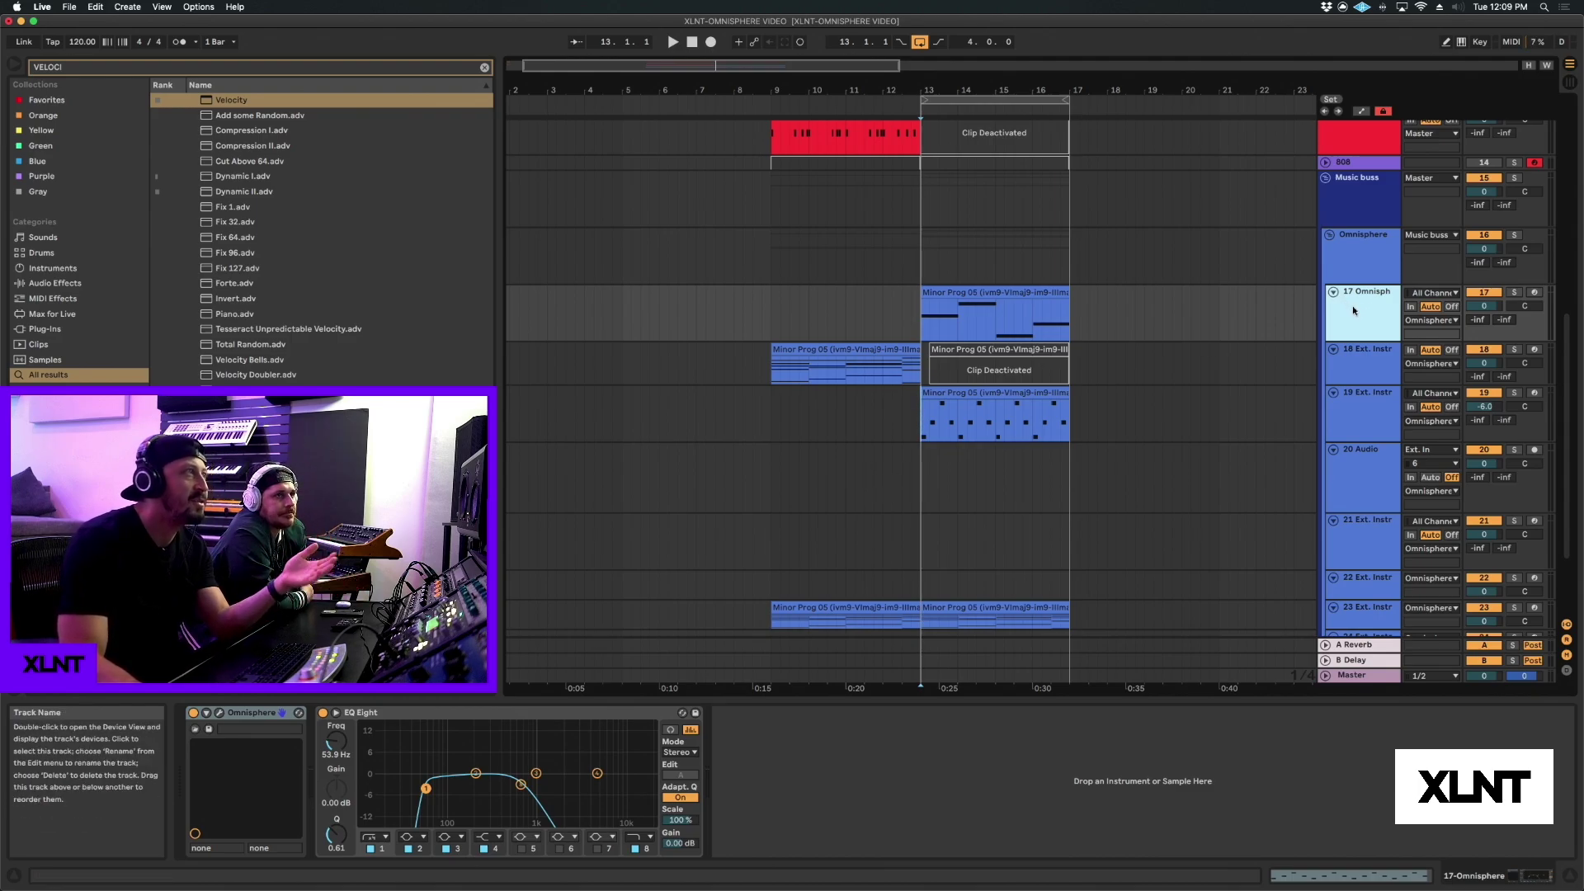
Examine the External Instrument and 17-Omnisphere tracks' devices and play the looped clips.
scroll(1360, 374, down, 2)
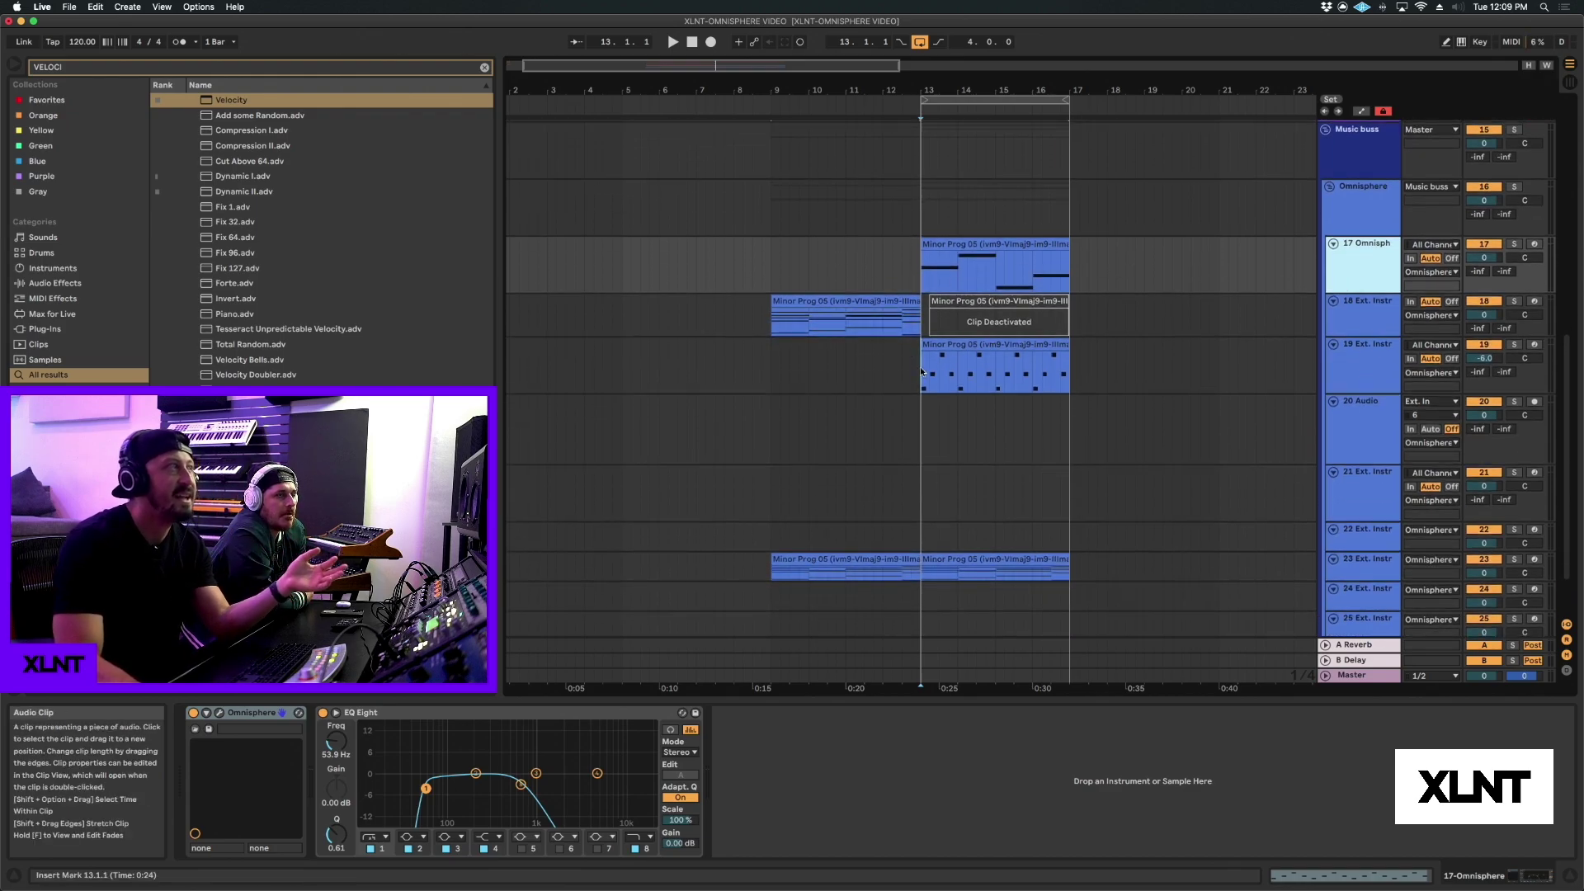
click(788, 314)
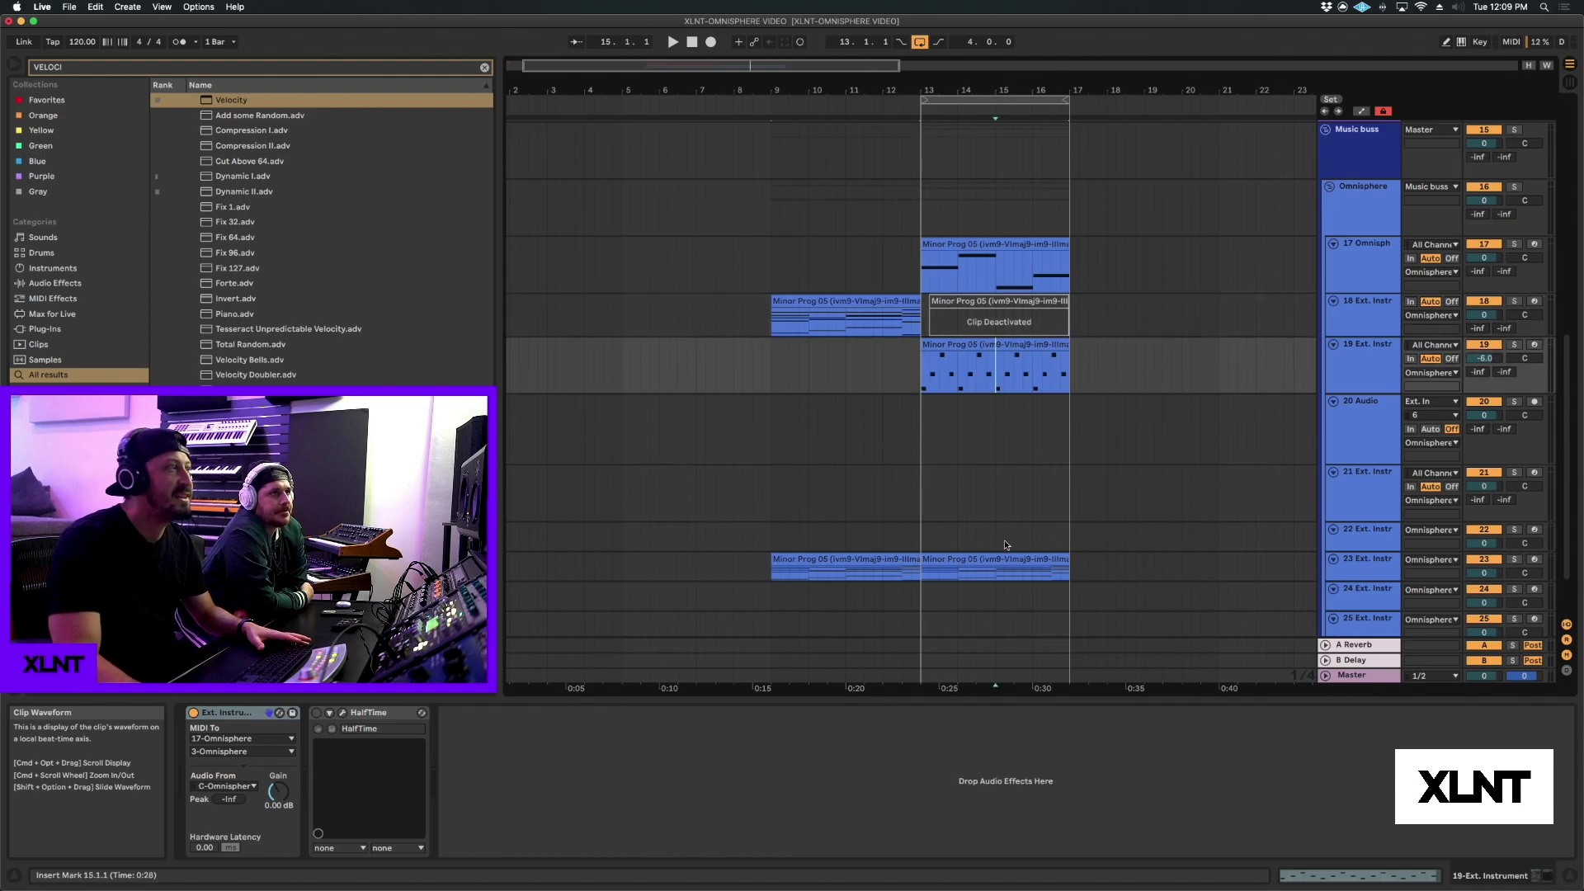
scroll(1089, 247, down, 3)
click(1089, 198)
click(1330, 187)
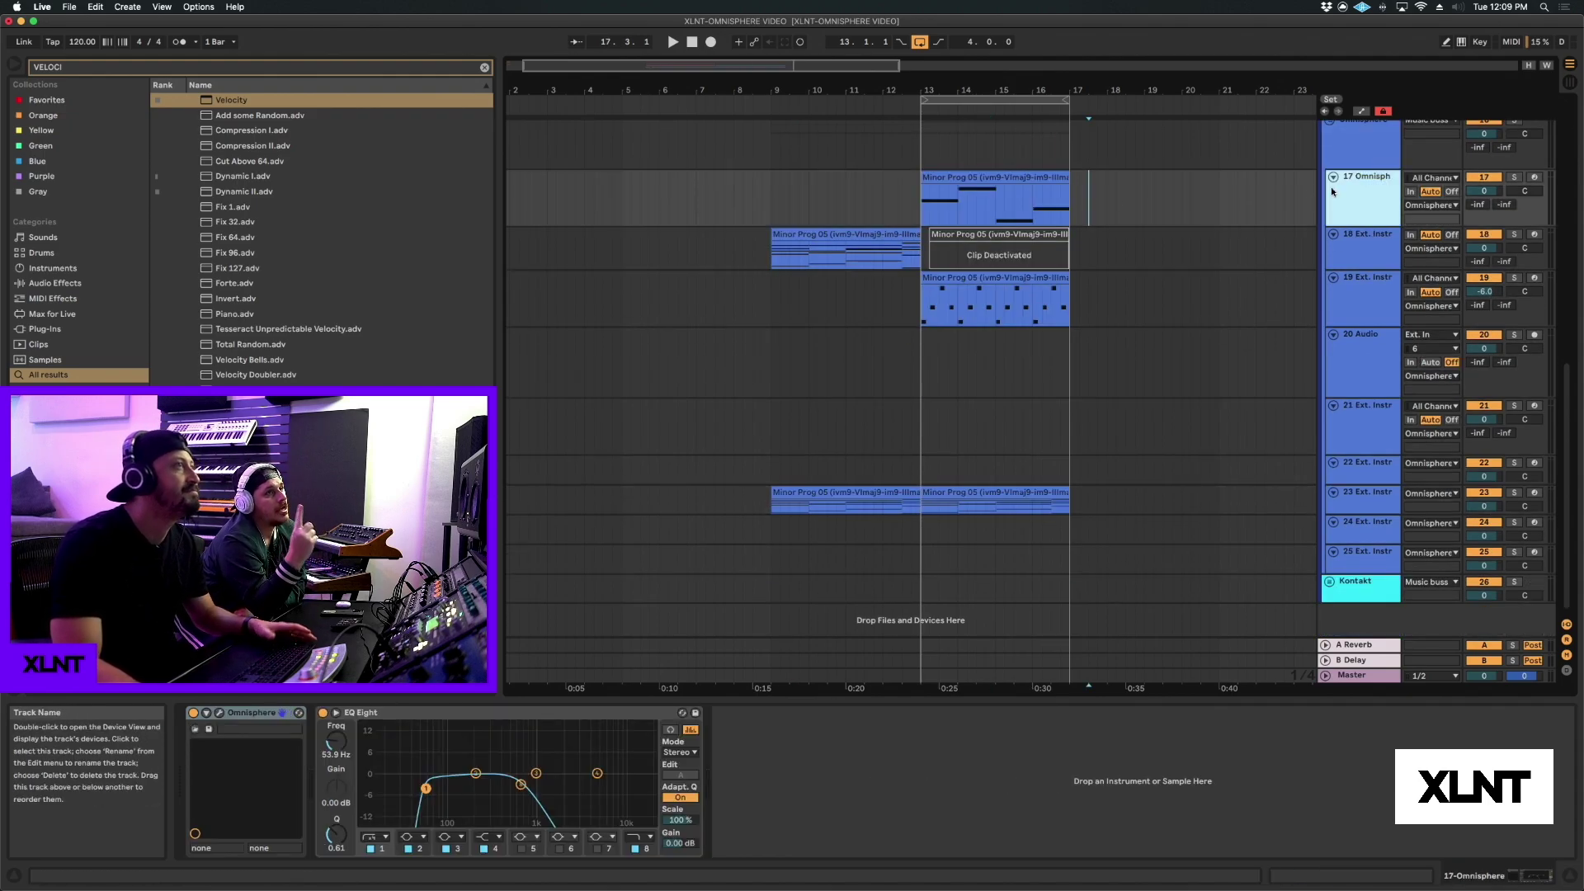
key(space)
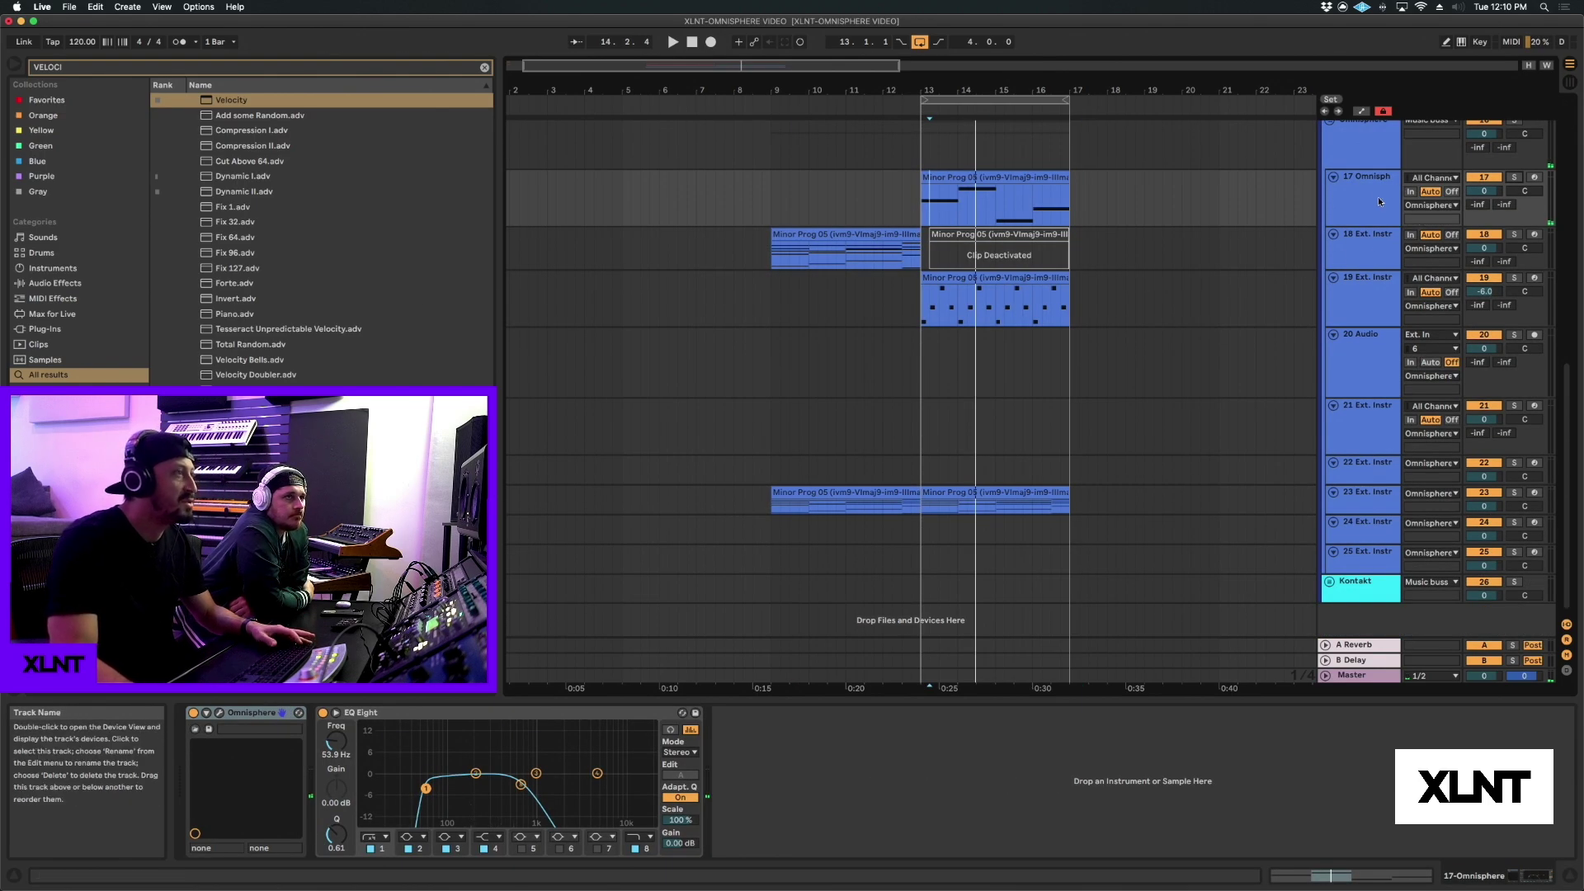
Insert an audio track below 17-Omnisphere, set its input to Resampling, and place the insert mark at bar 13.
key(super+t)
click(1434, 248)
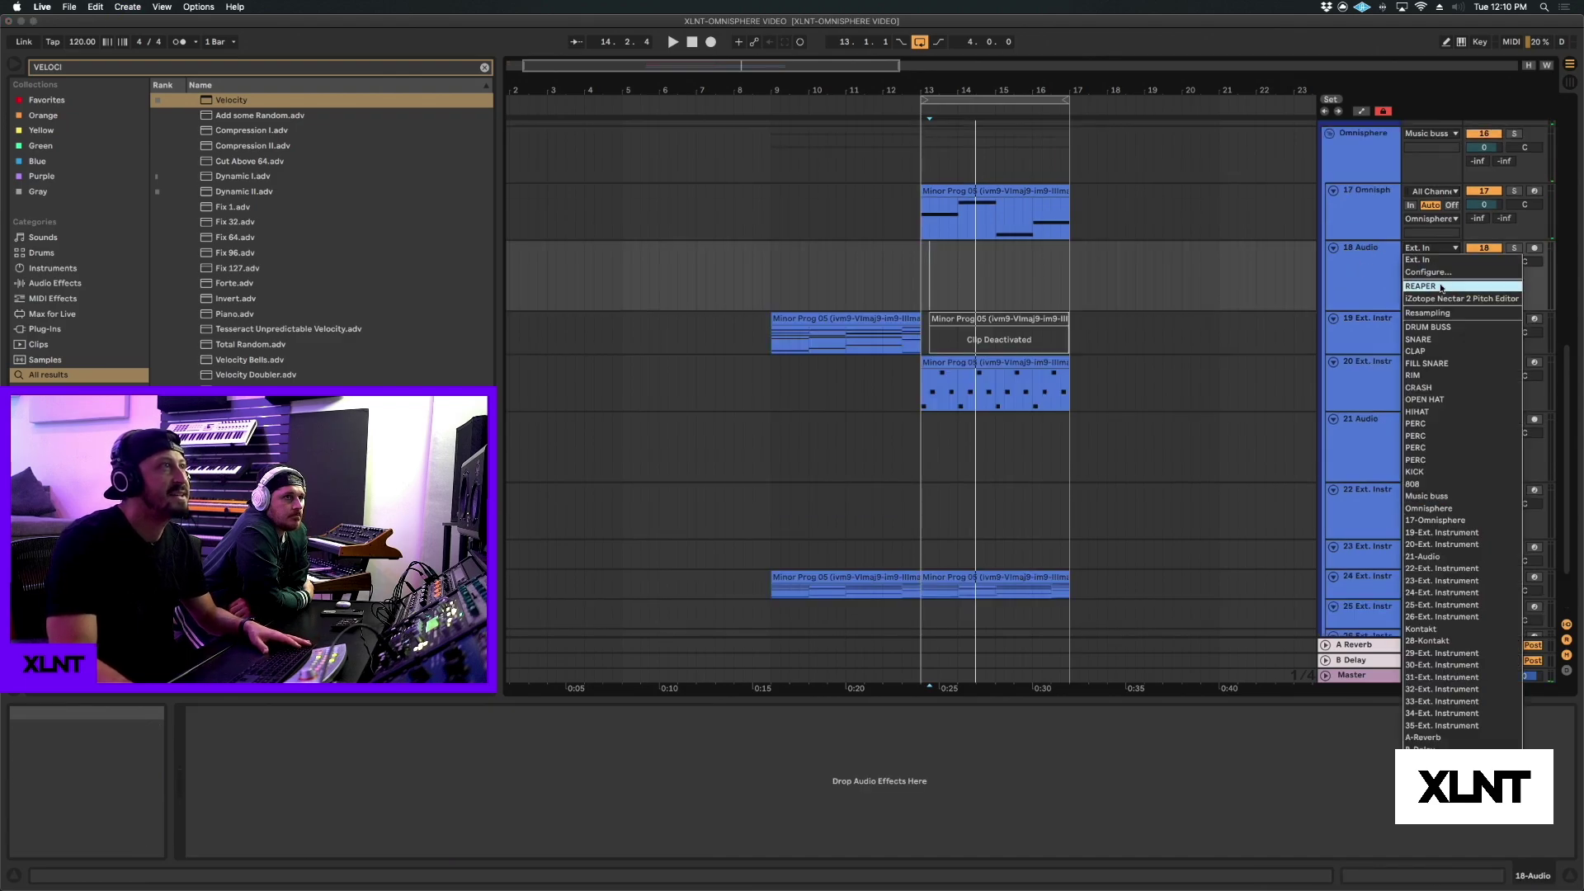
click(1428, 313)
click(920, 283)
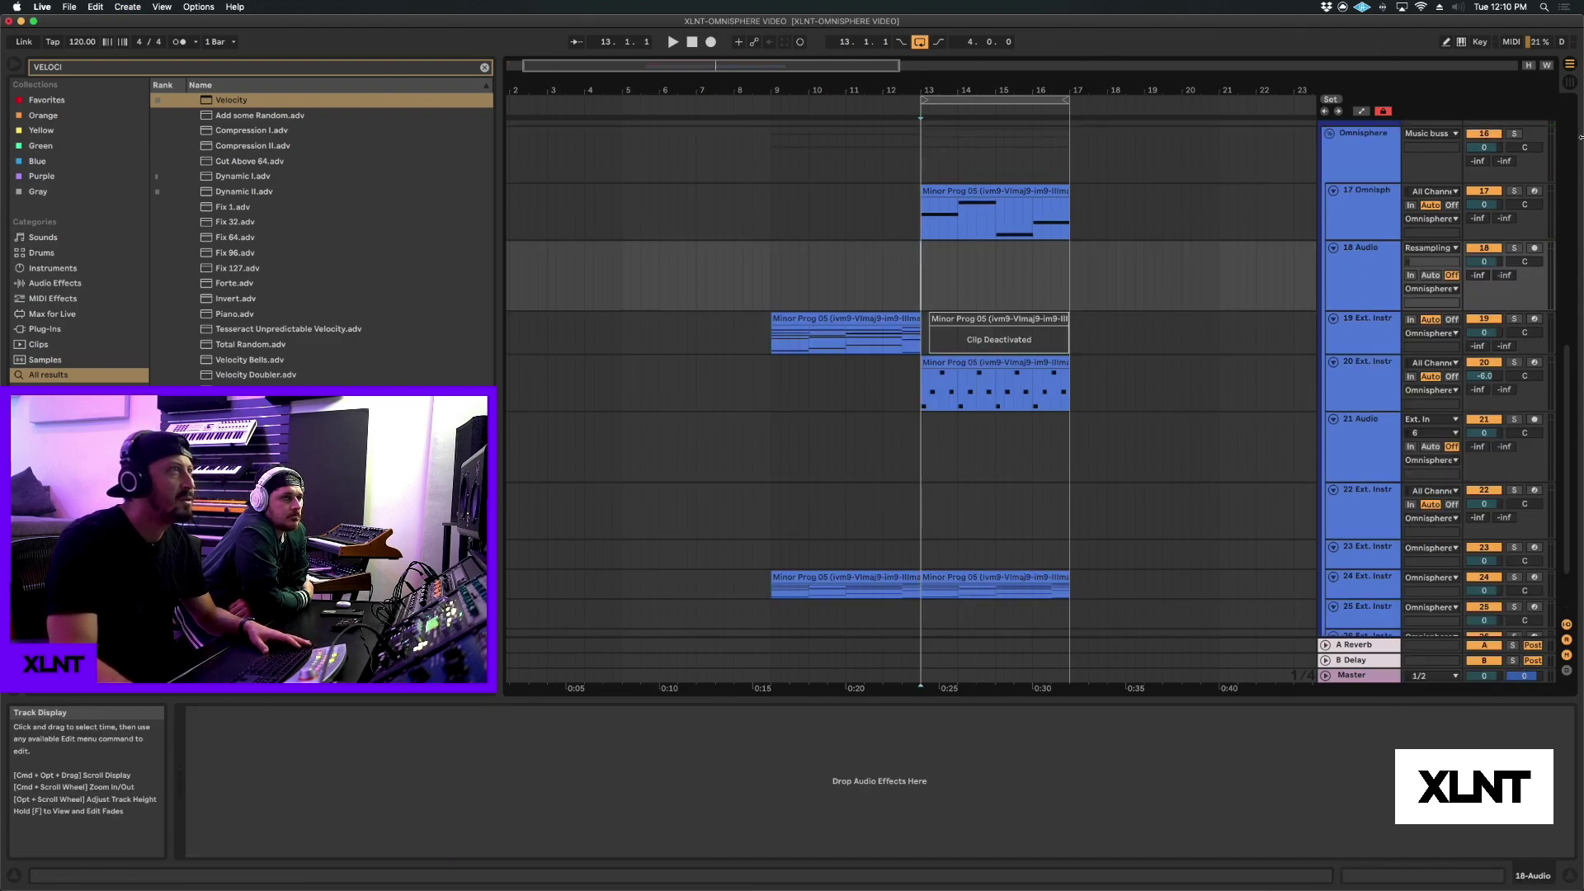
Solo the 17-Omnisphere track, arm the 18 Audio track and record its output from bar 13.
click(1514, 191)
click(1535, 247)
key(space)
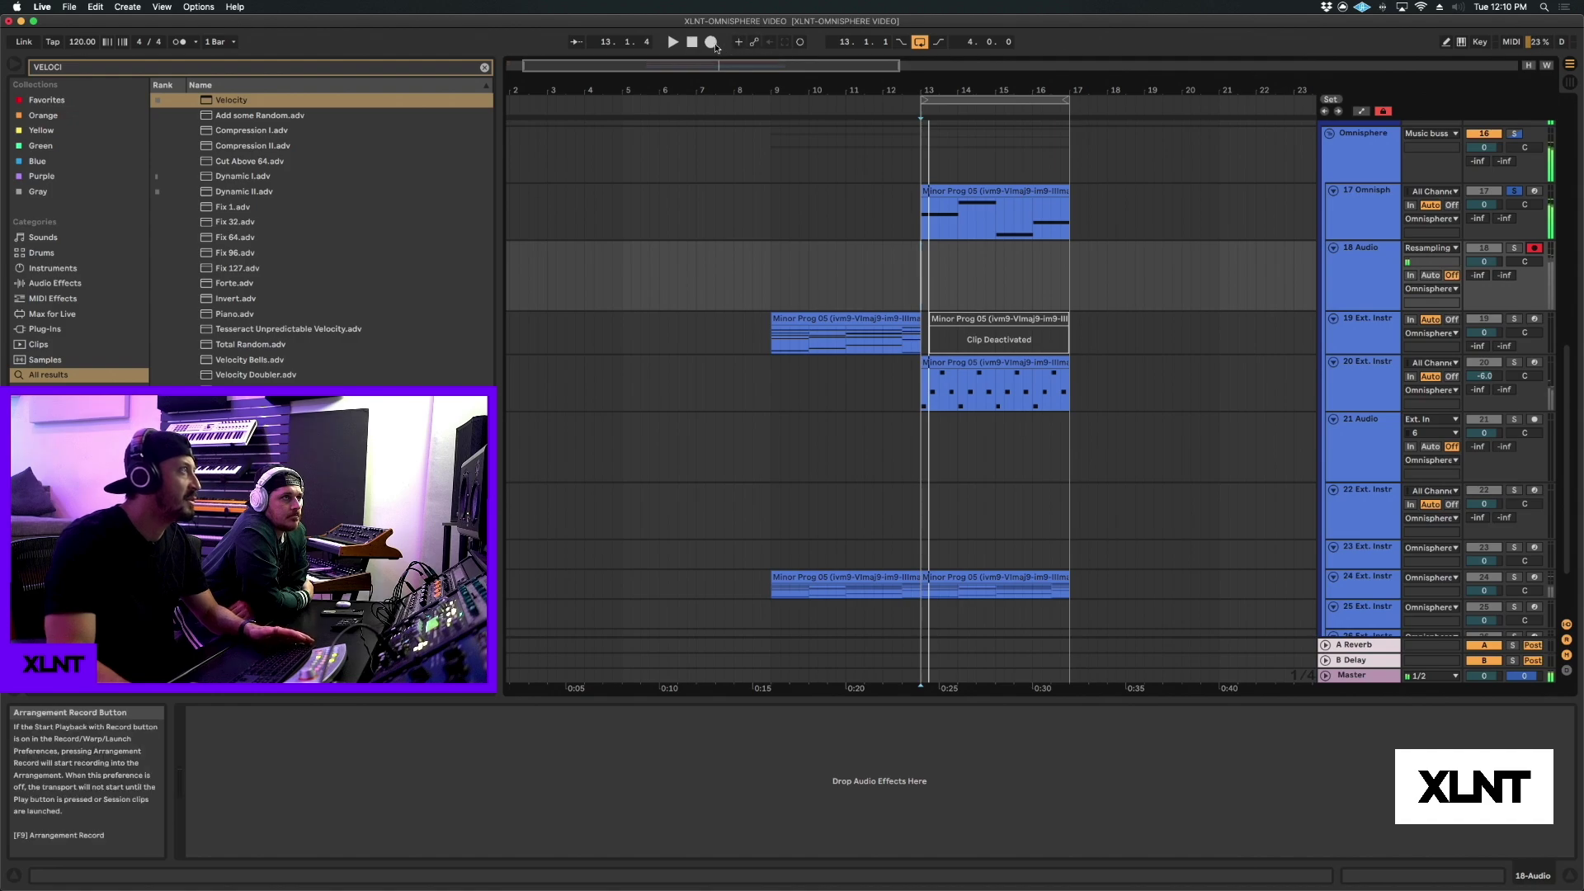
click(711, 42)
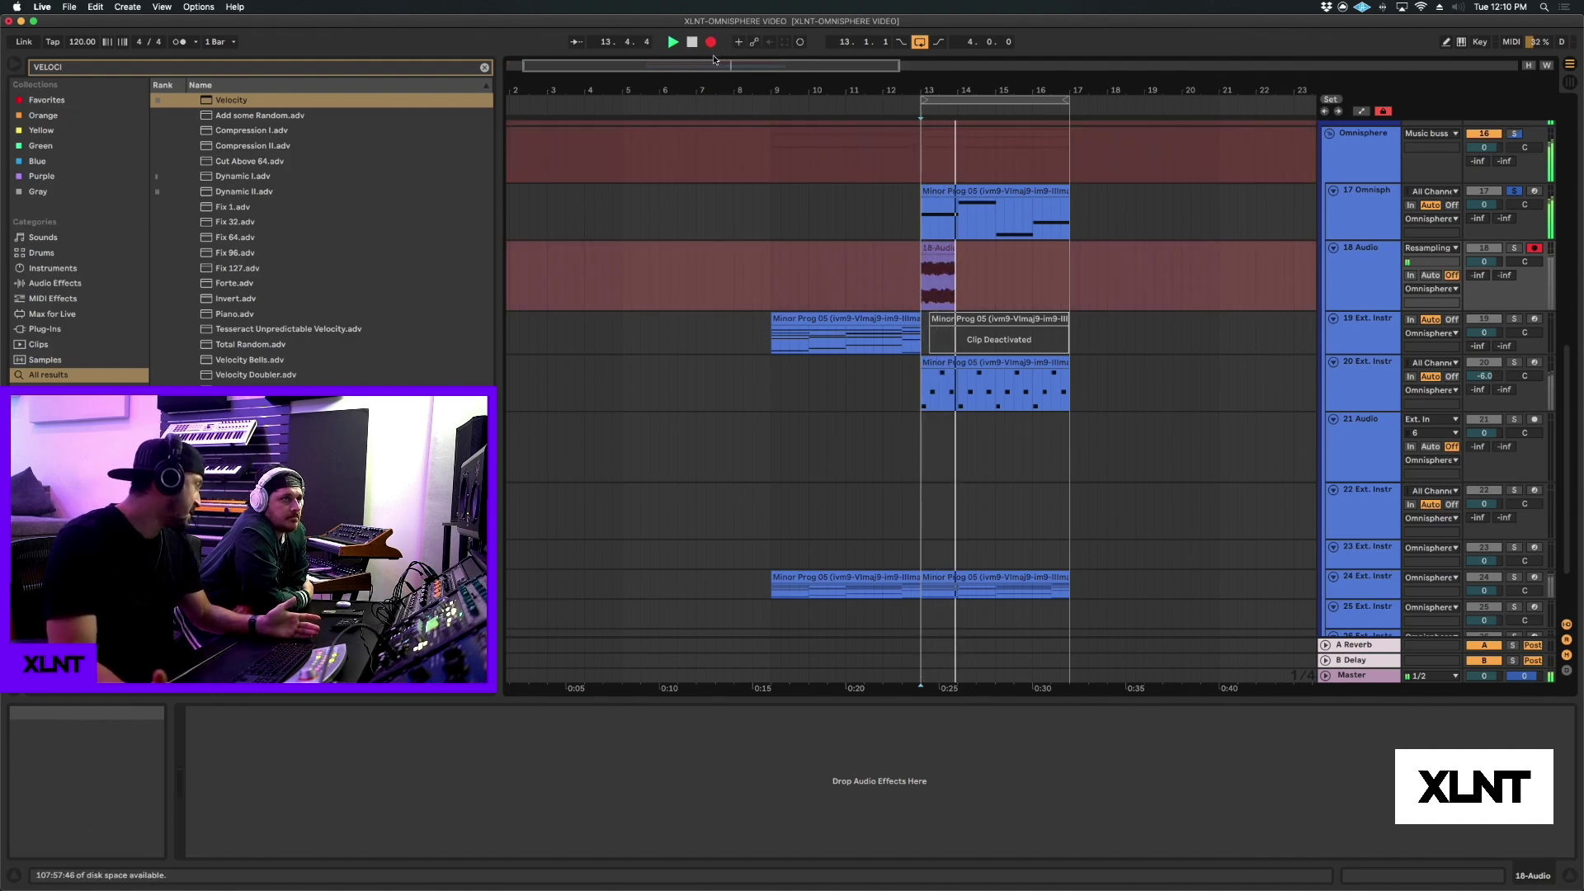
Stop the resampling recording and delete the 18 Audio track.
key(space)
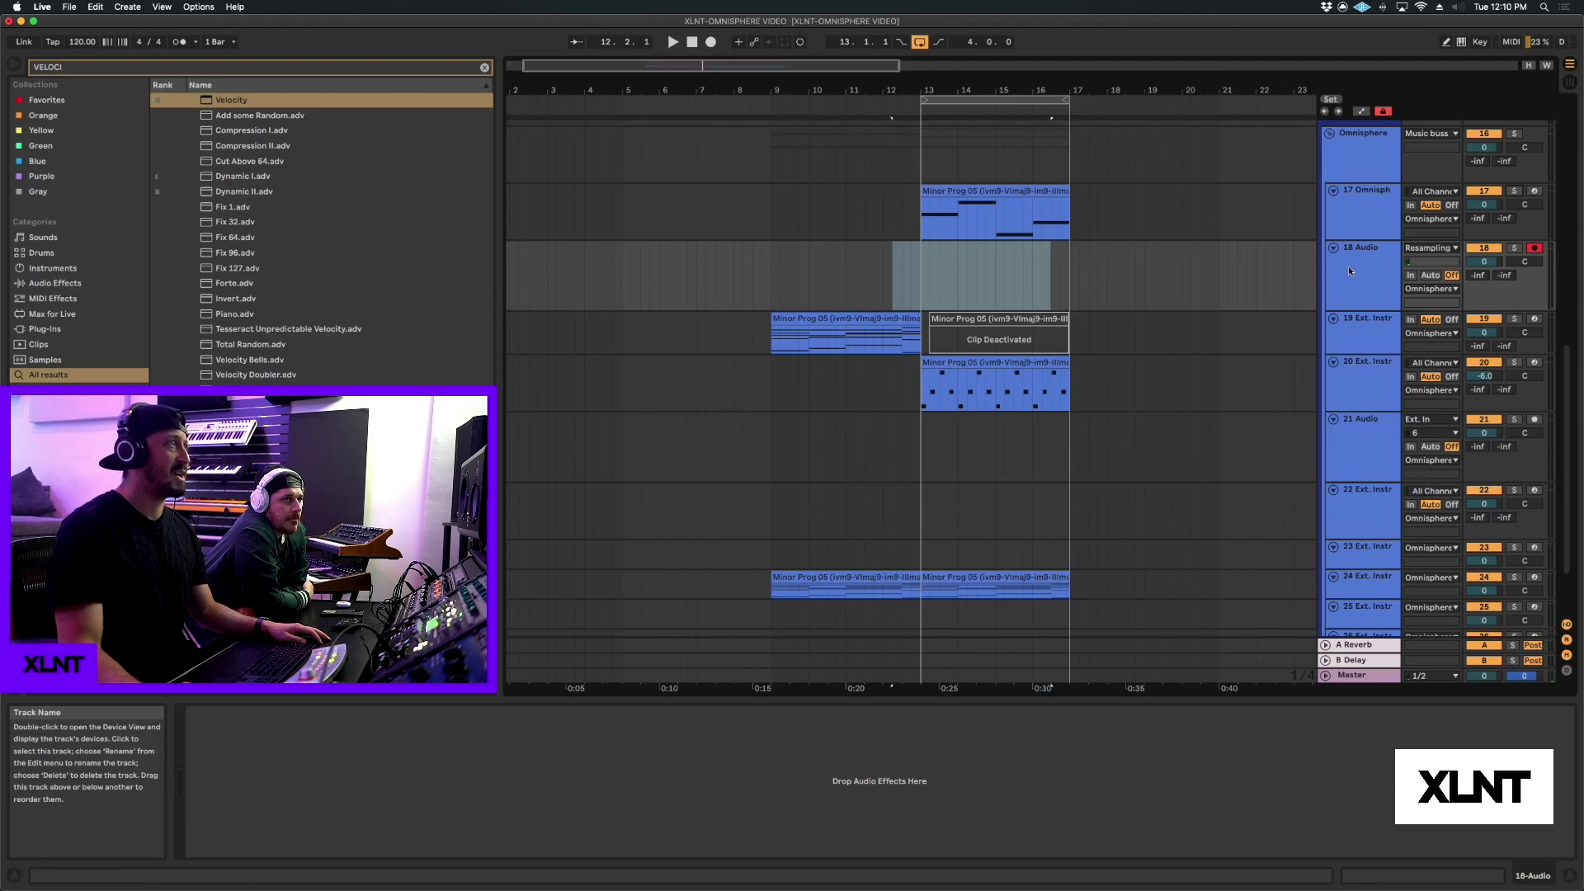
click(1348, 266)
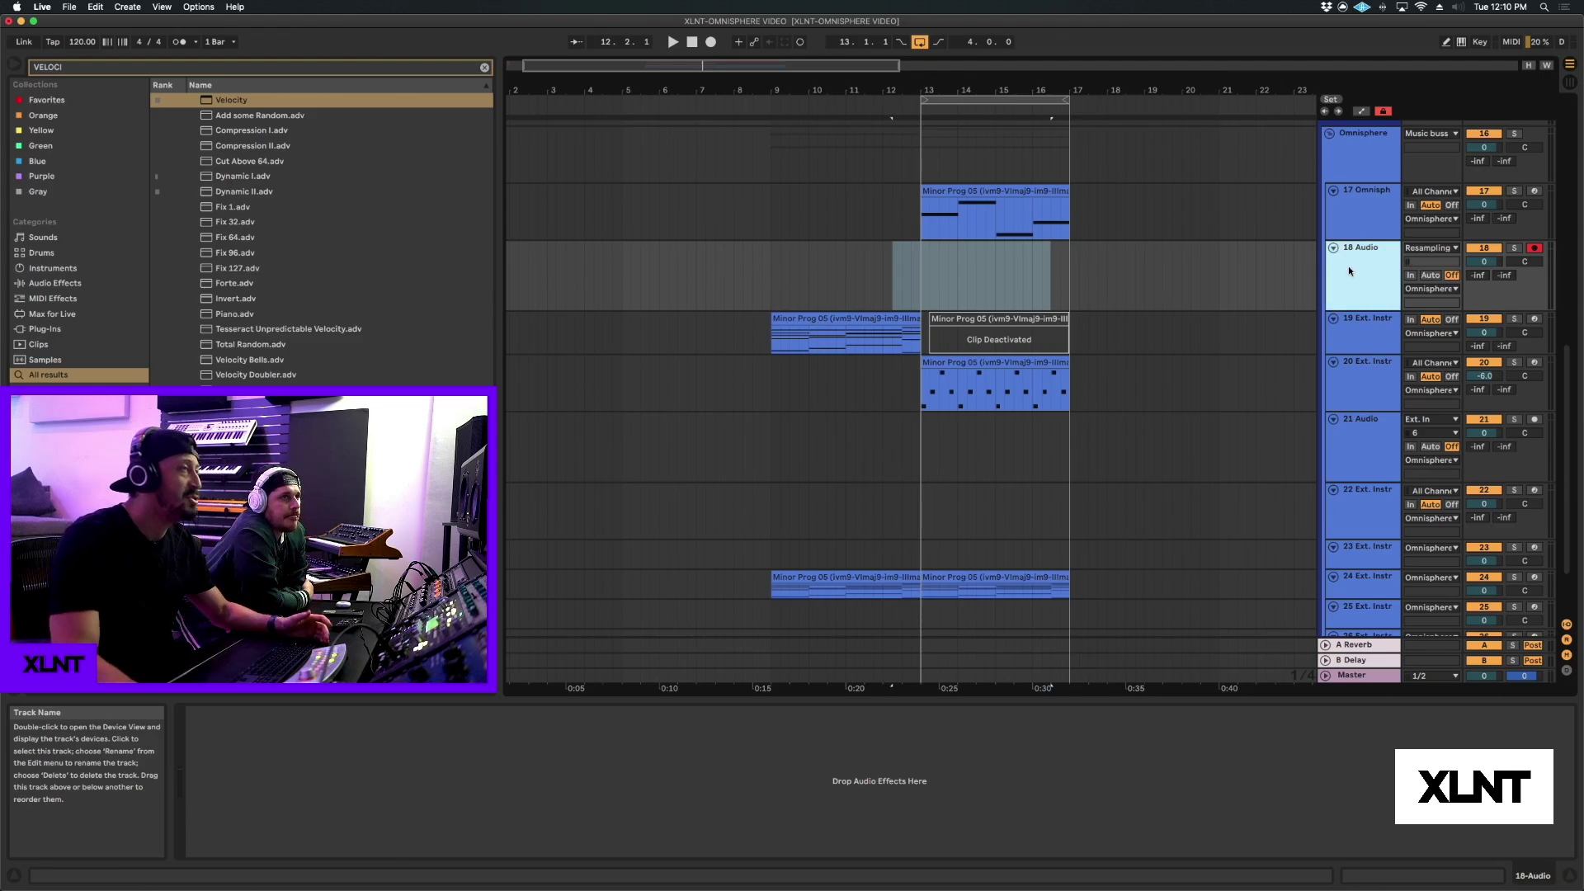
key(Delete)
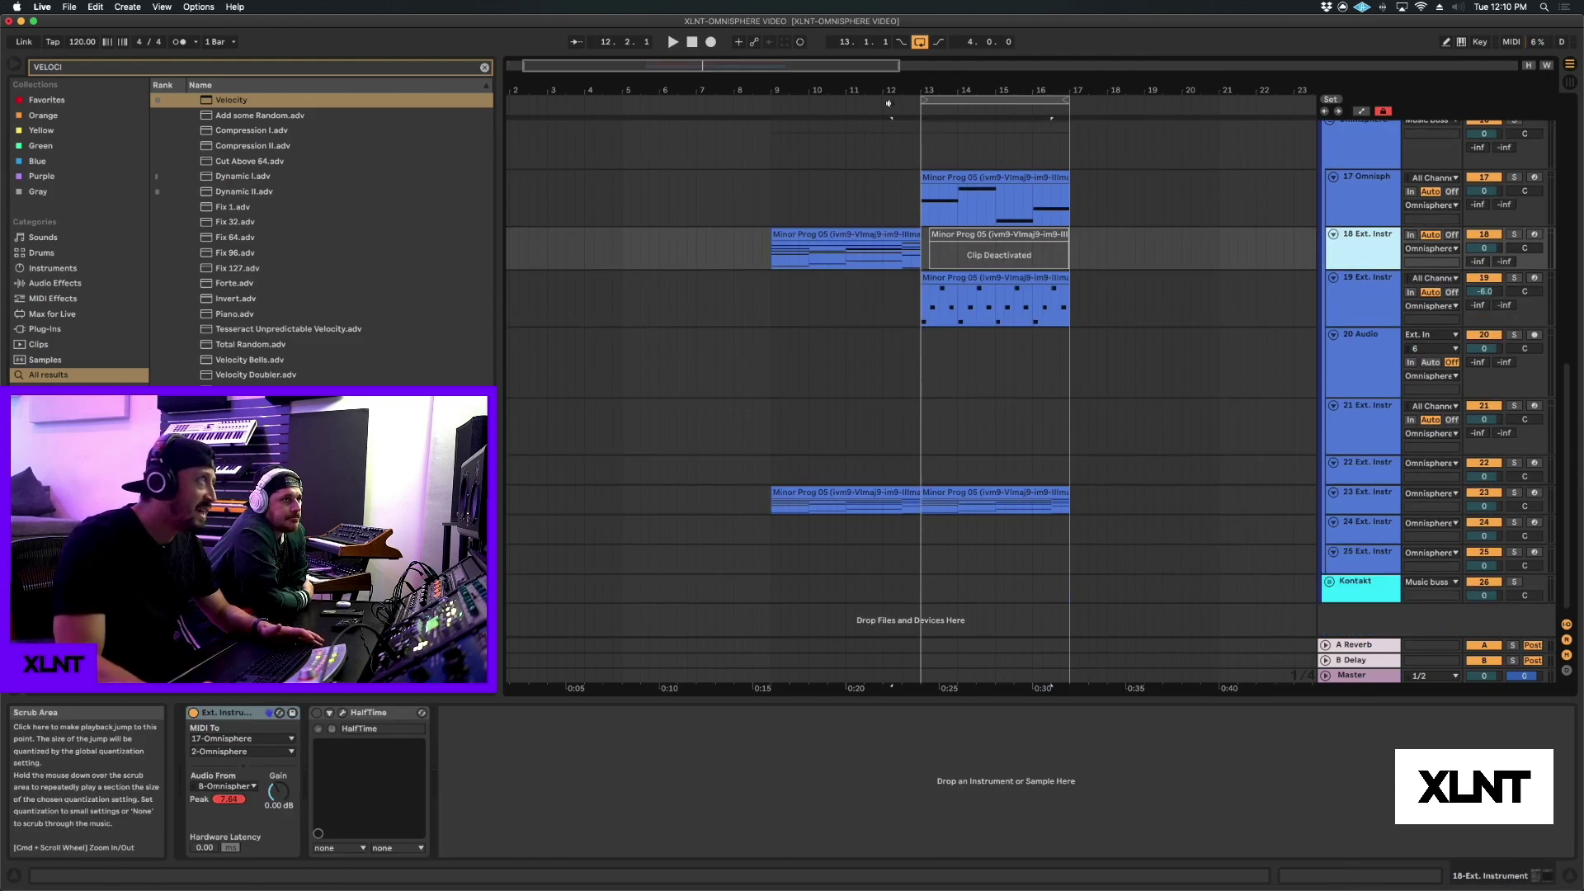
Select the 18 Ext. Instrument clip starting at bar 9 and loop its four bars up to bar 13.
drag(889, 101, 771, 101)
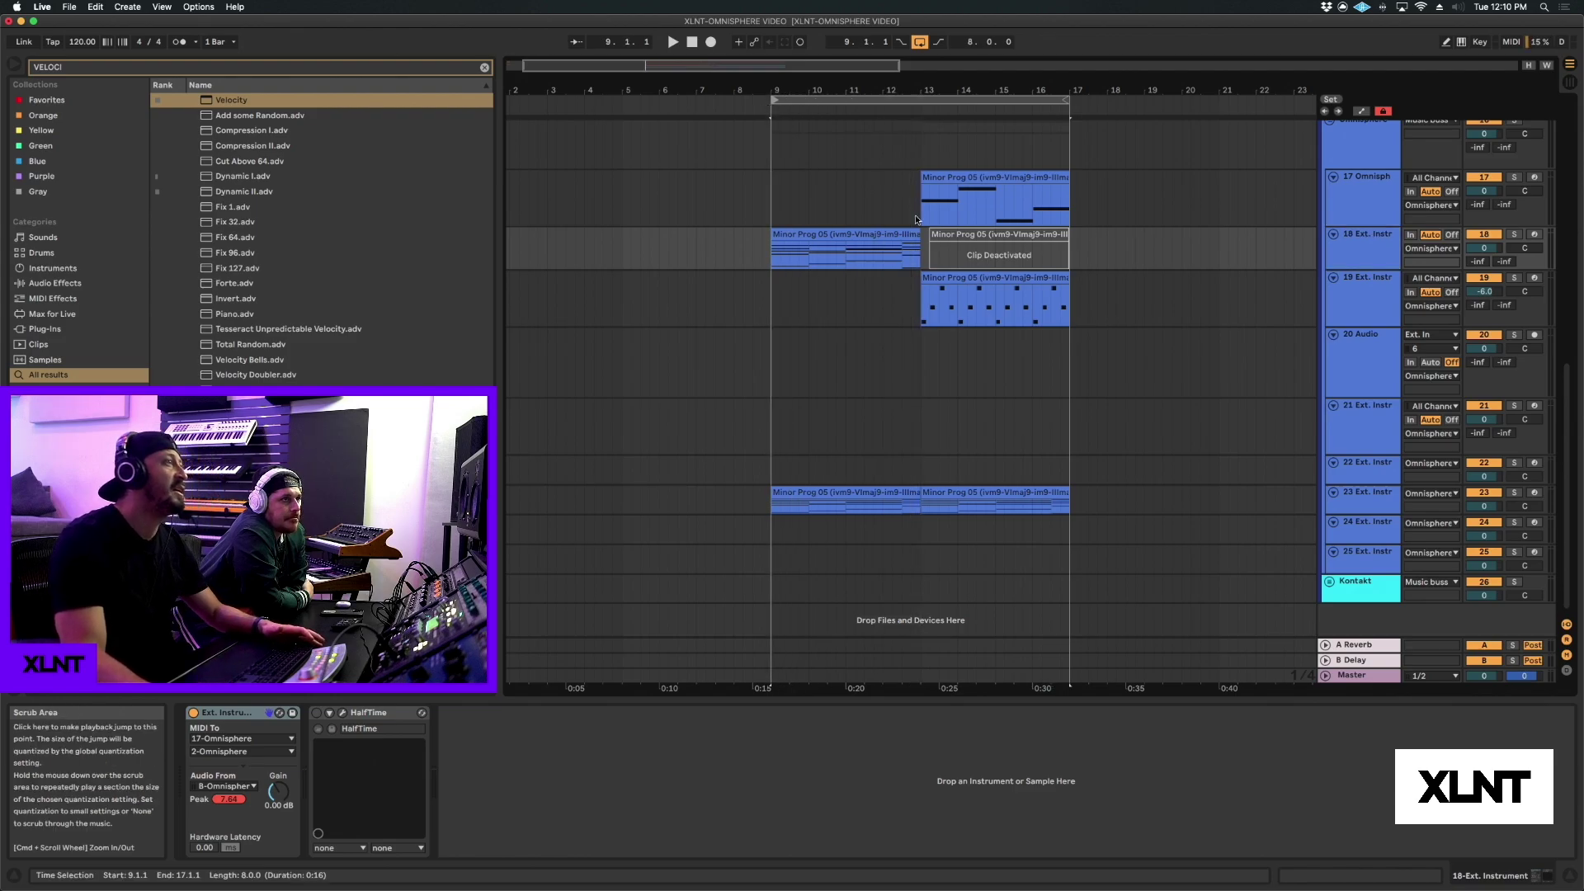
click(887, 248)
key(super+l)
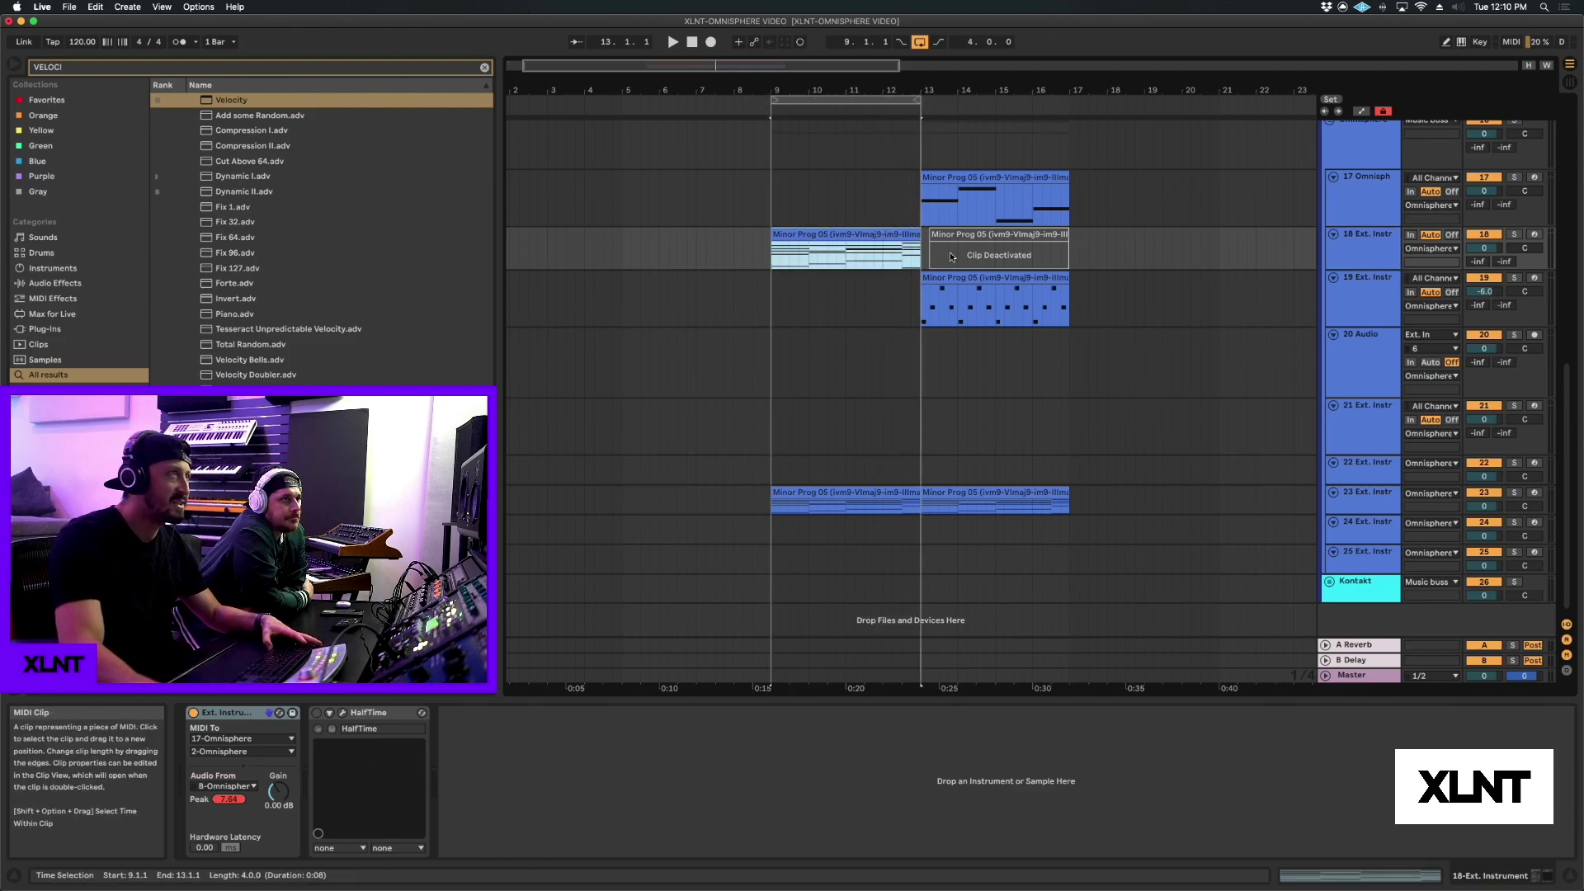
Reposition the 17-Omnisphere window and open the full Patch Browser for part 2, Muy Guapo.
key(0)
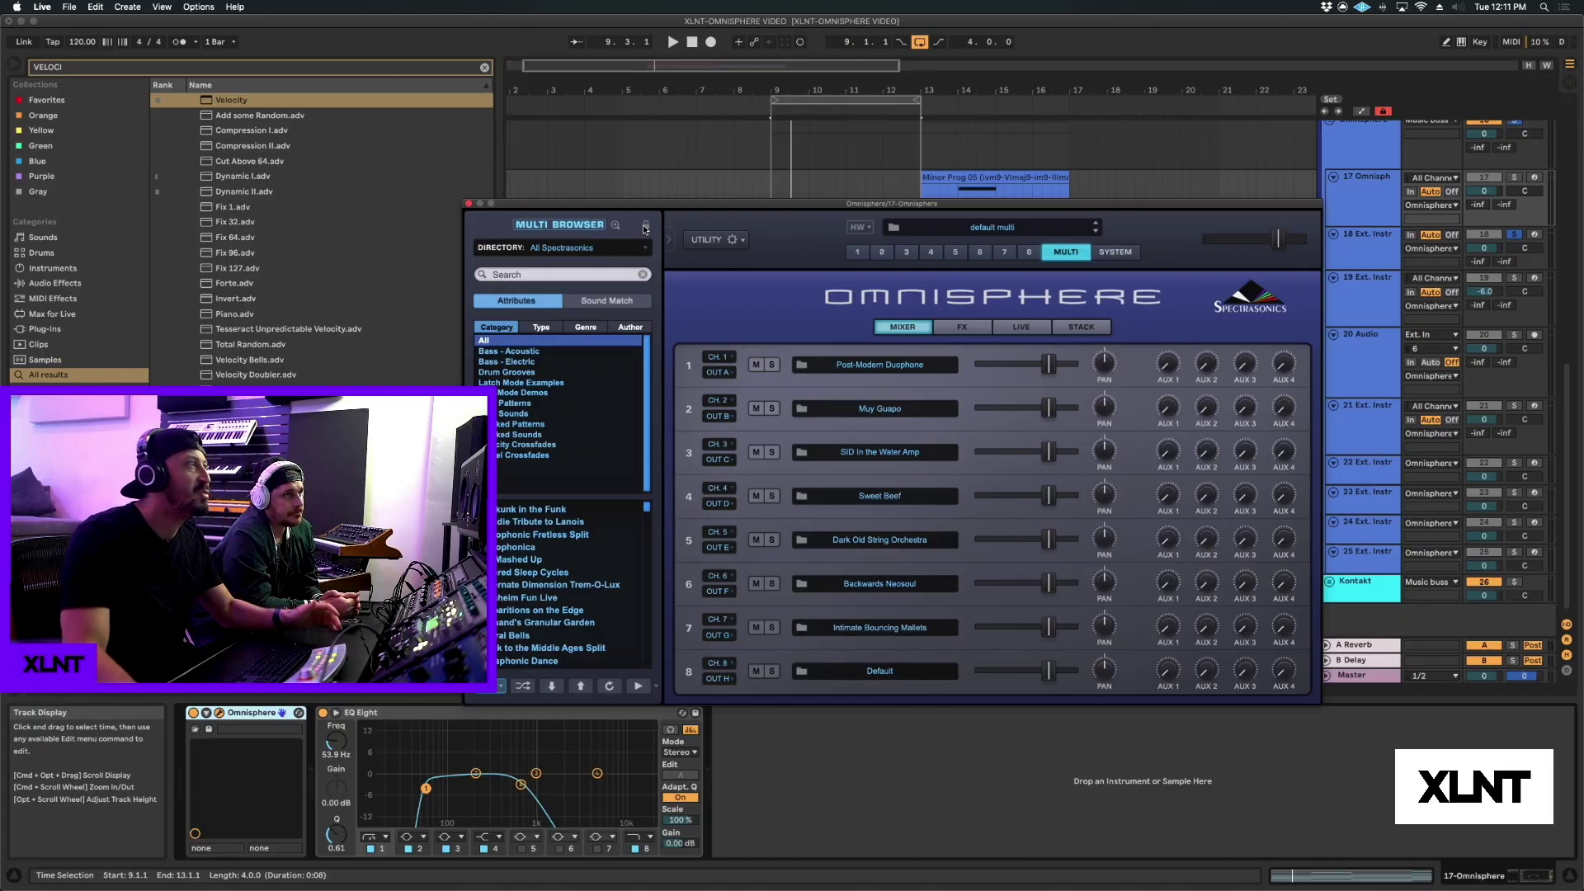
drag(818, 203, 841, 298)
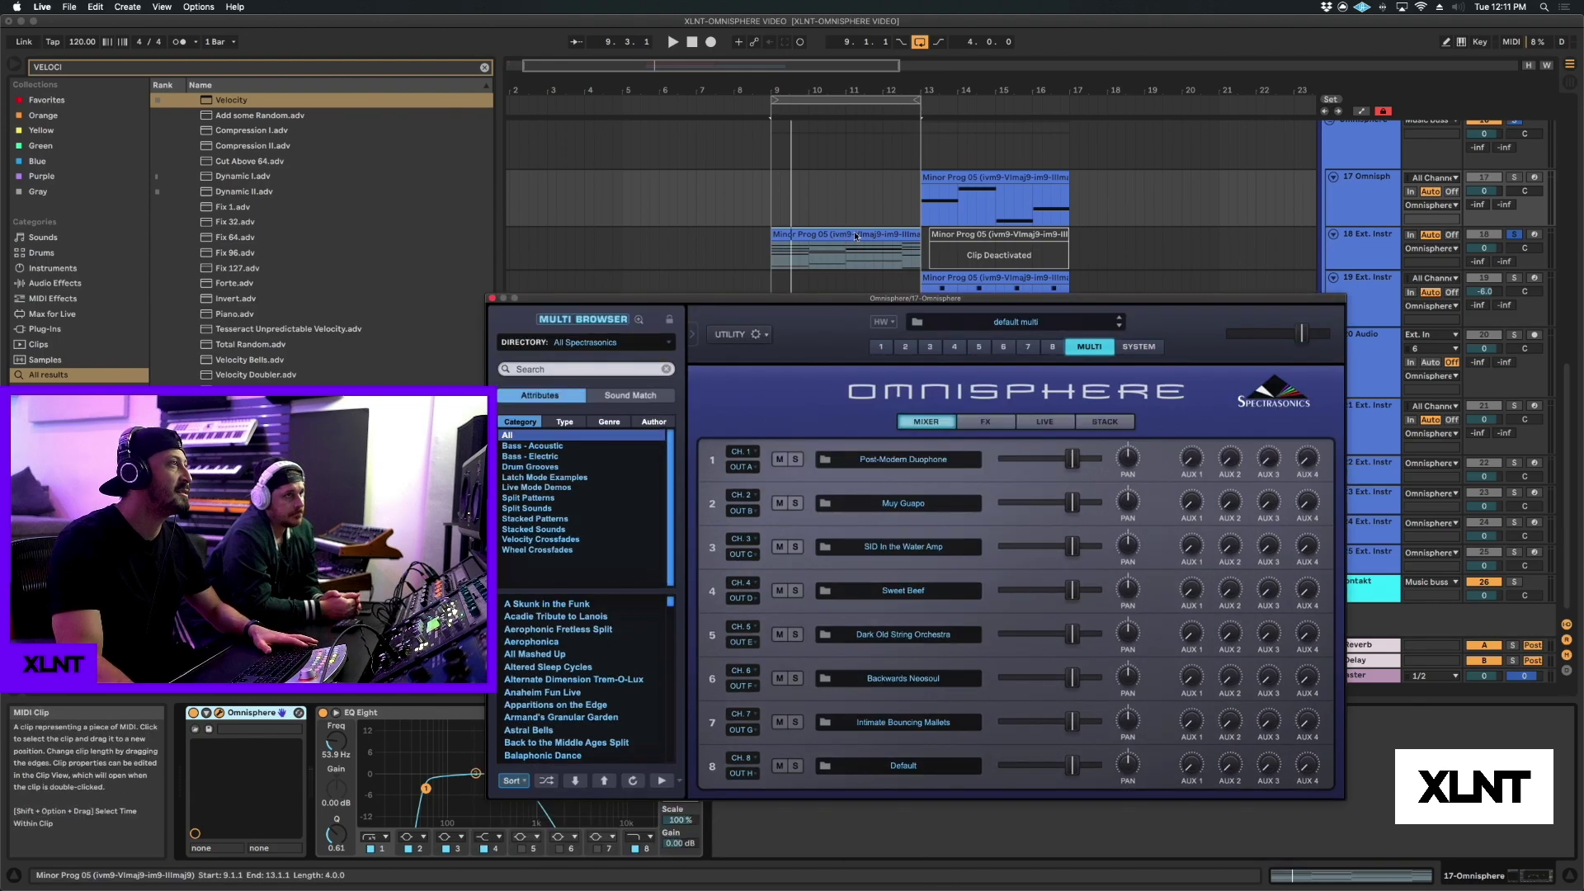
key(Down)
click(675, 320)
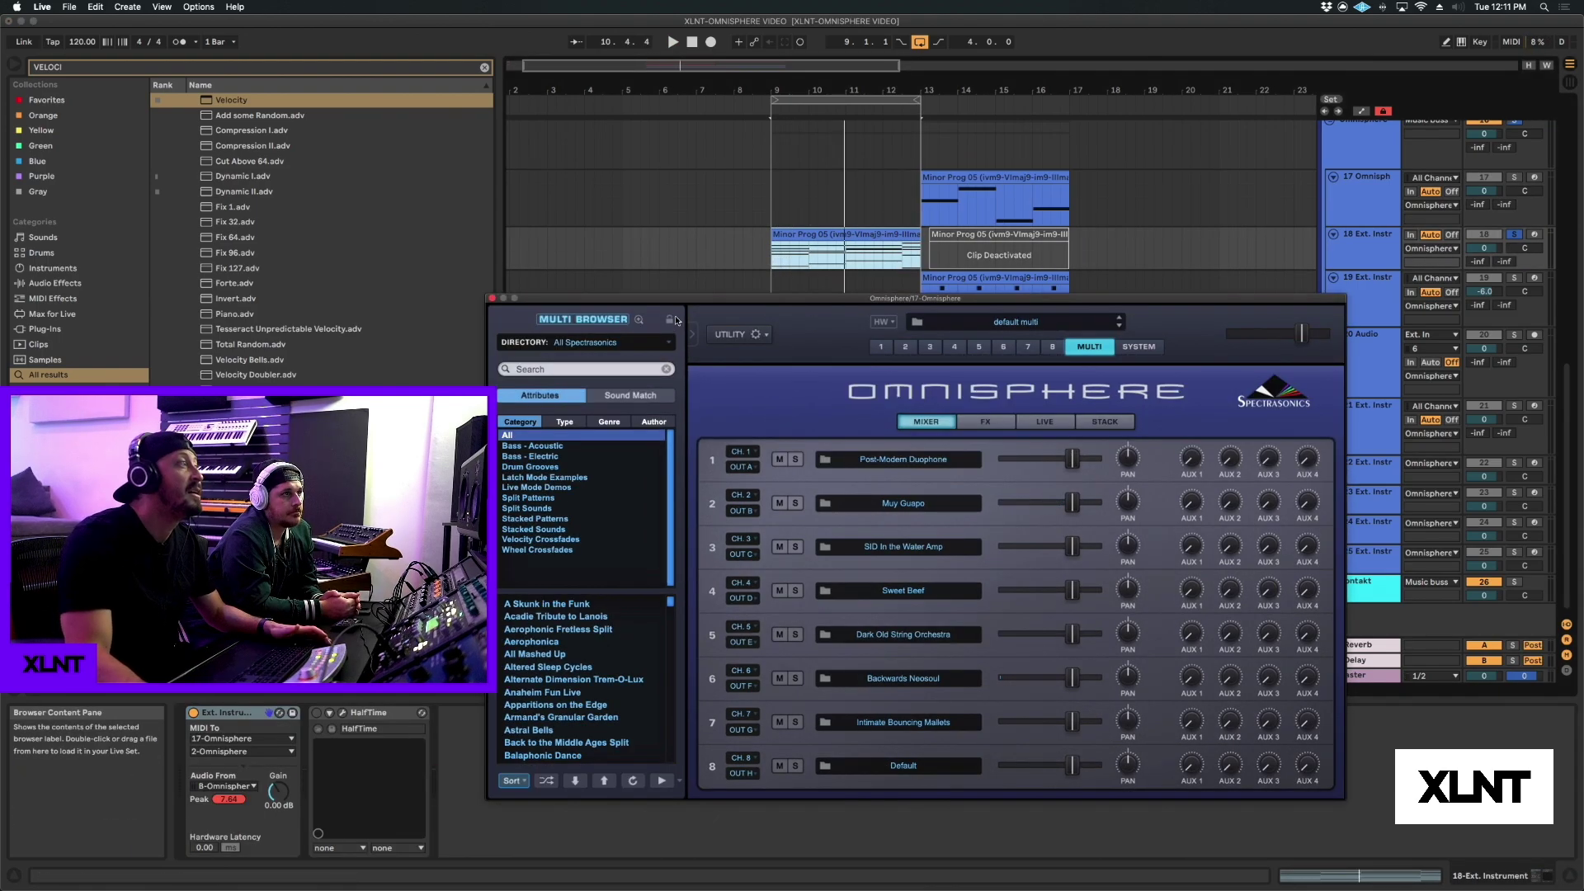
click(582, 324)
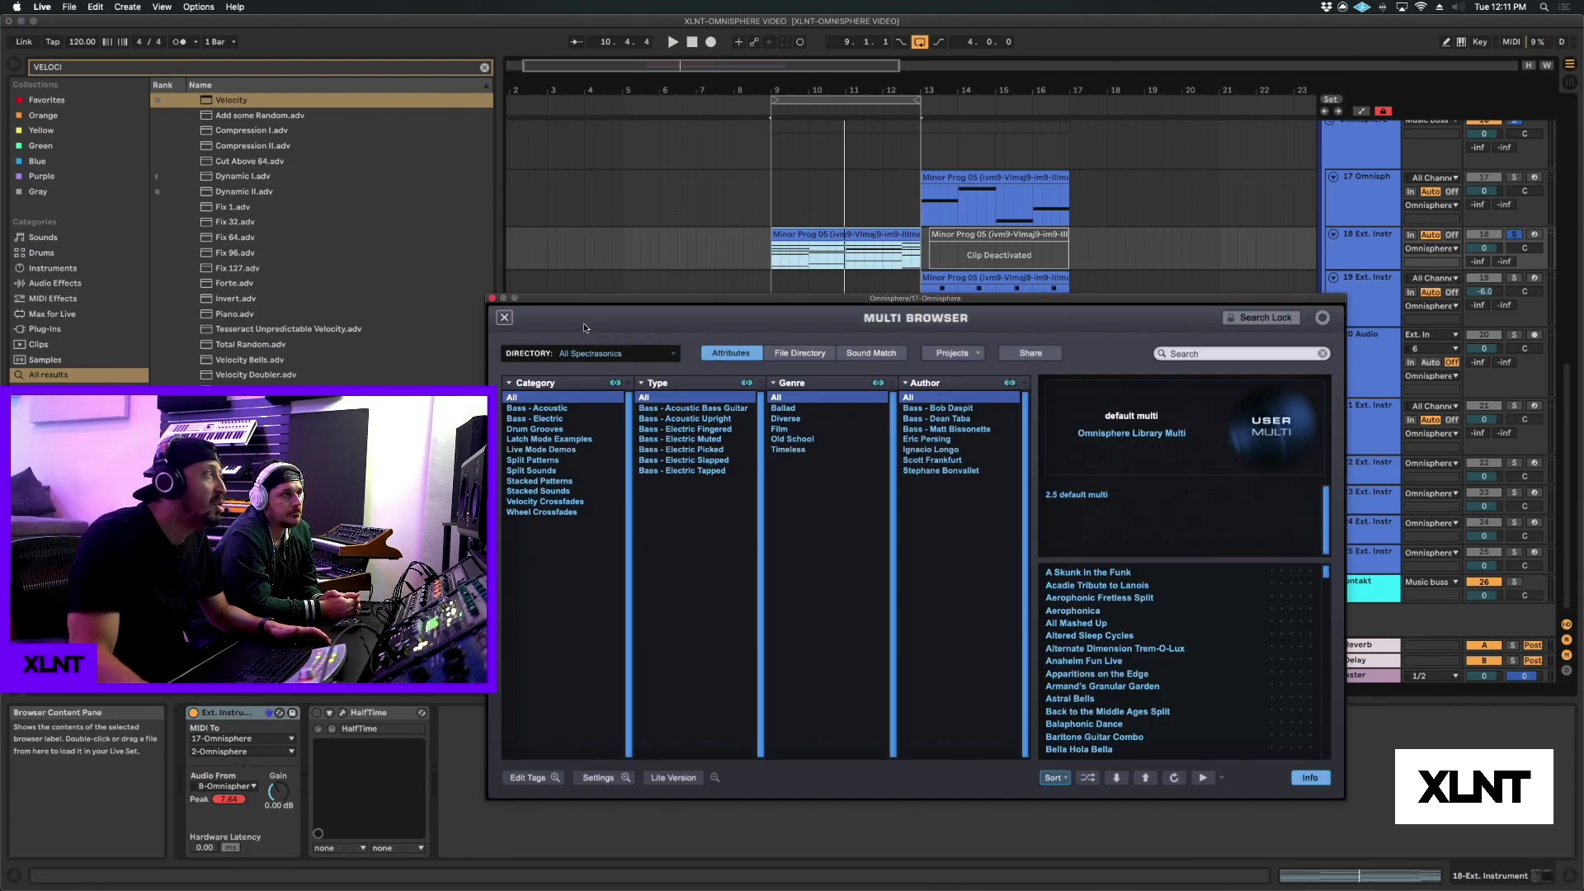
click(513, 327)
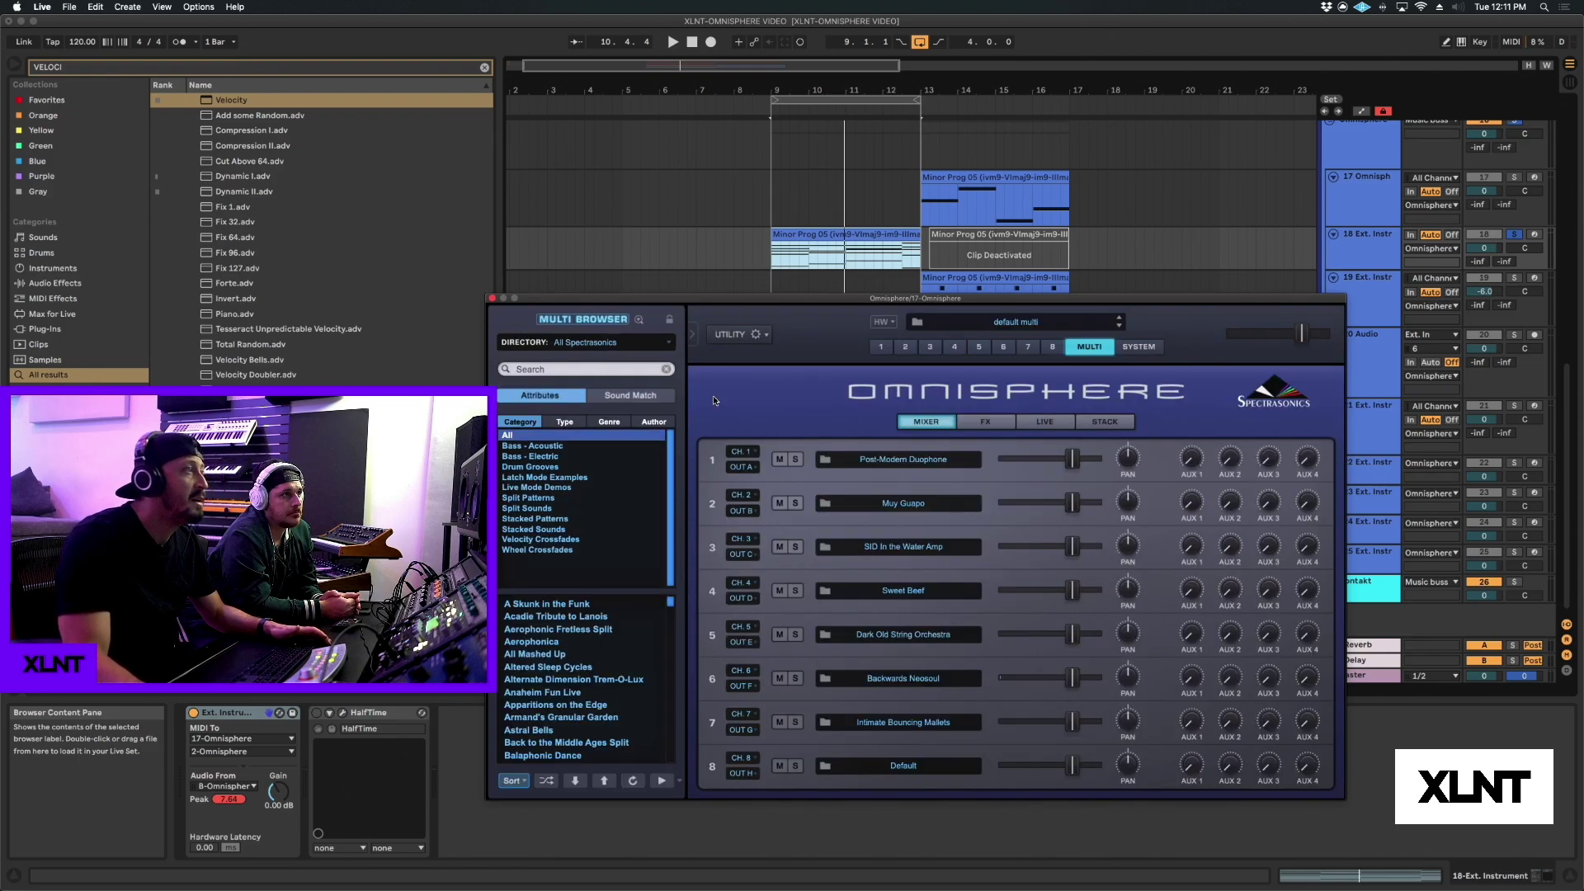
click(897, 504)
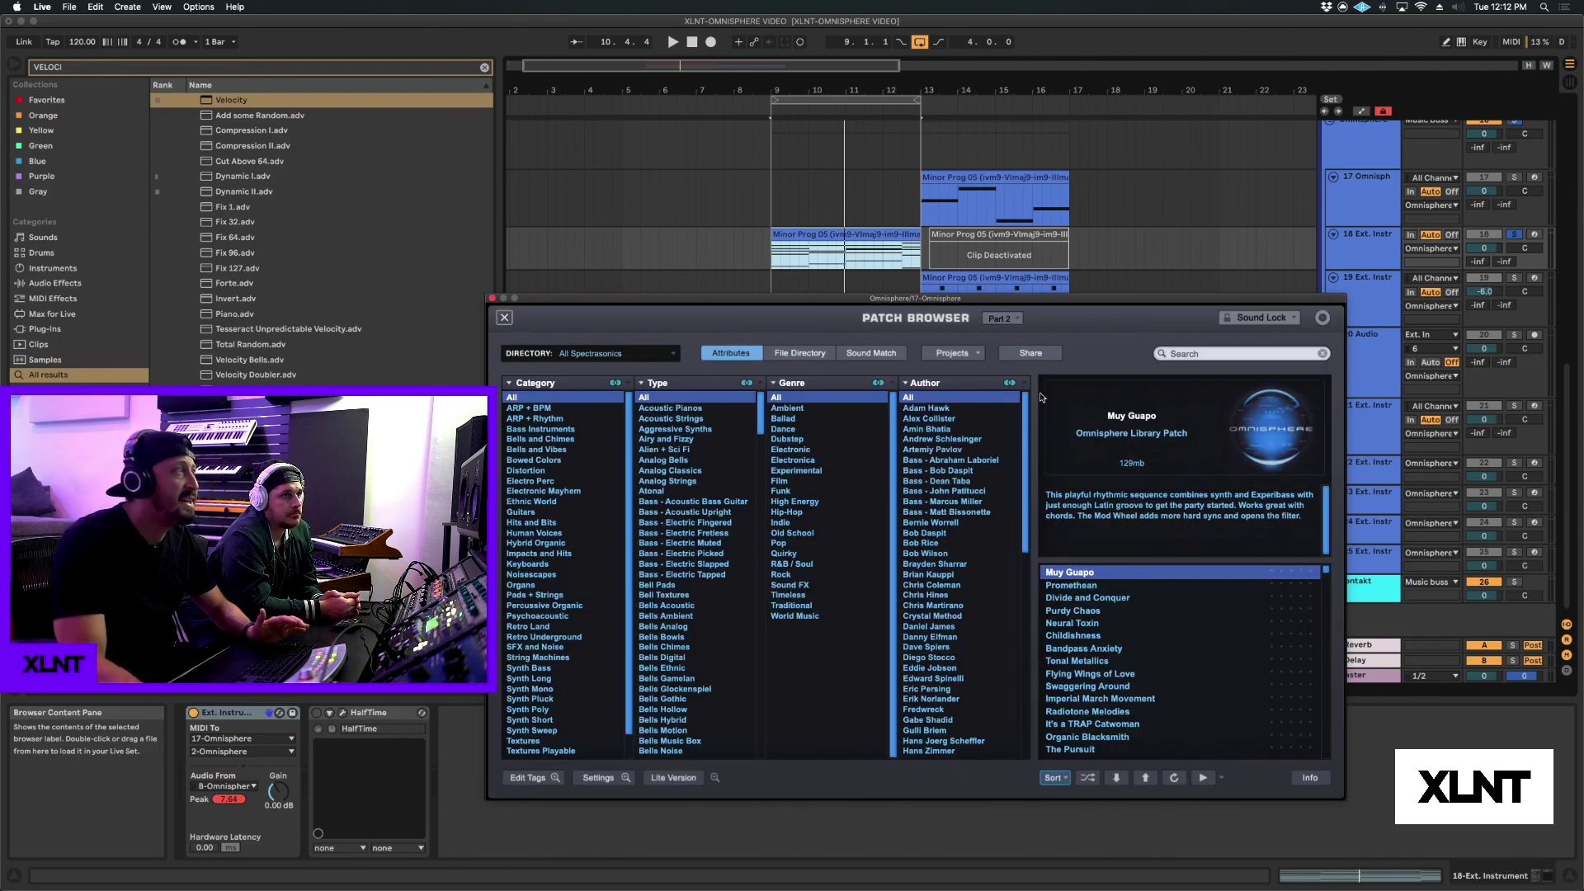
Lock the Arpeggiator through Sound Lock in part 2's Patch Browser.
click(838, 250)
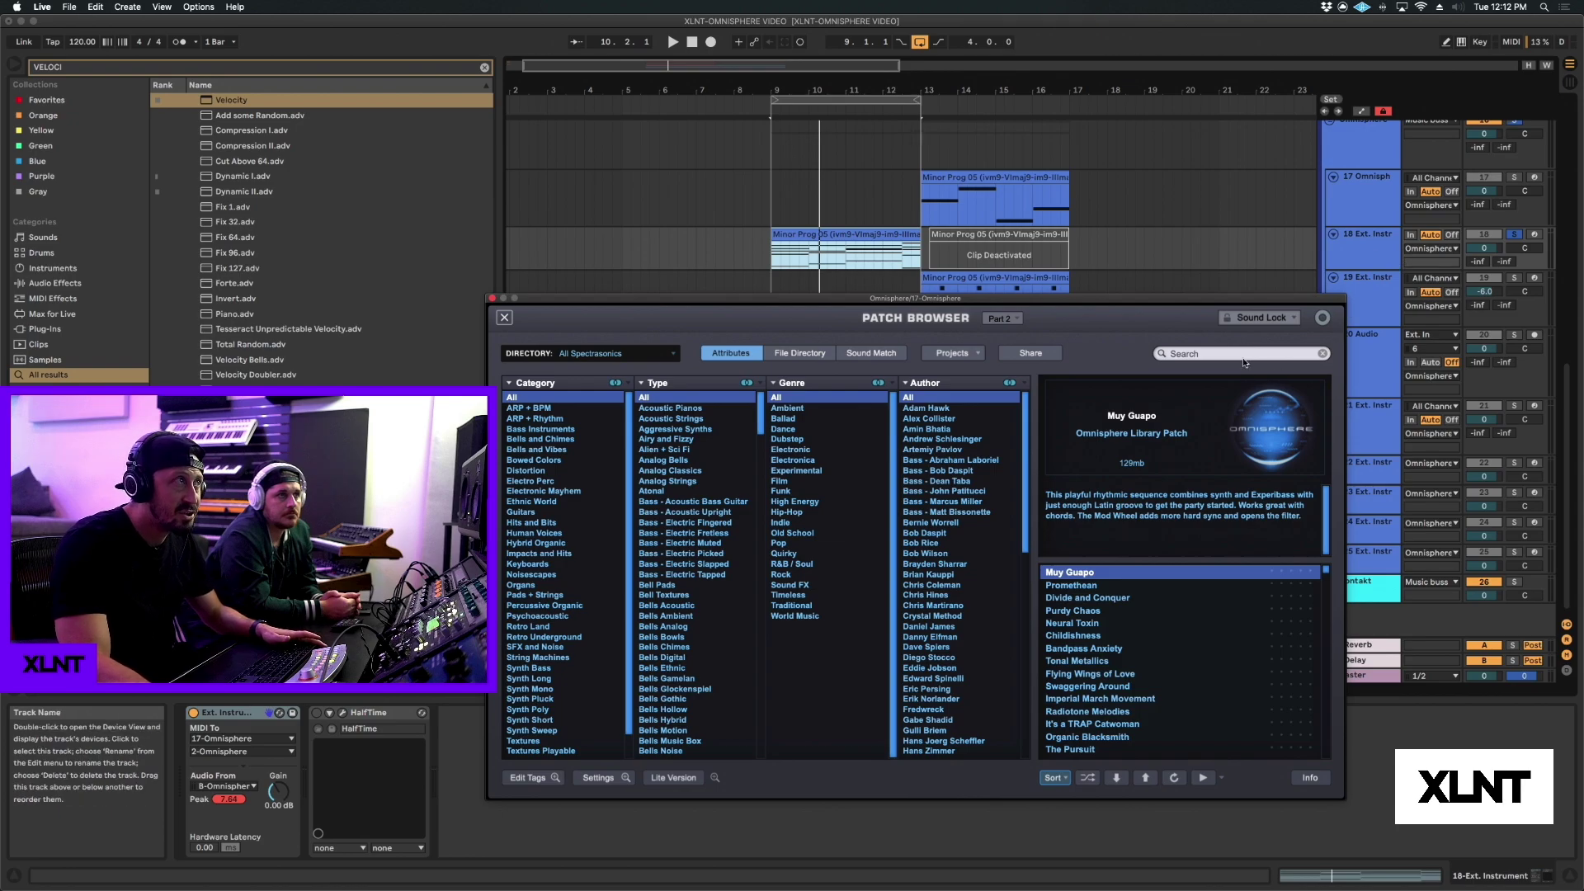
click(1266, 319)
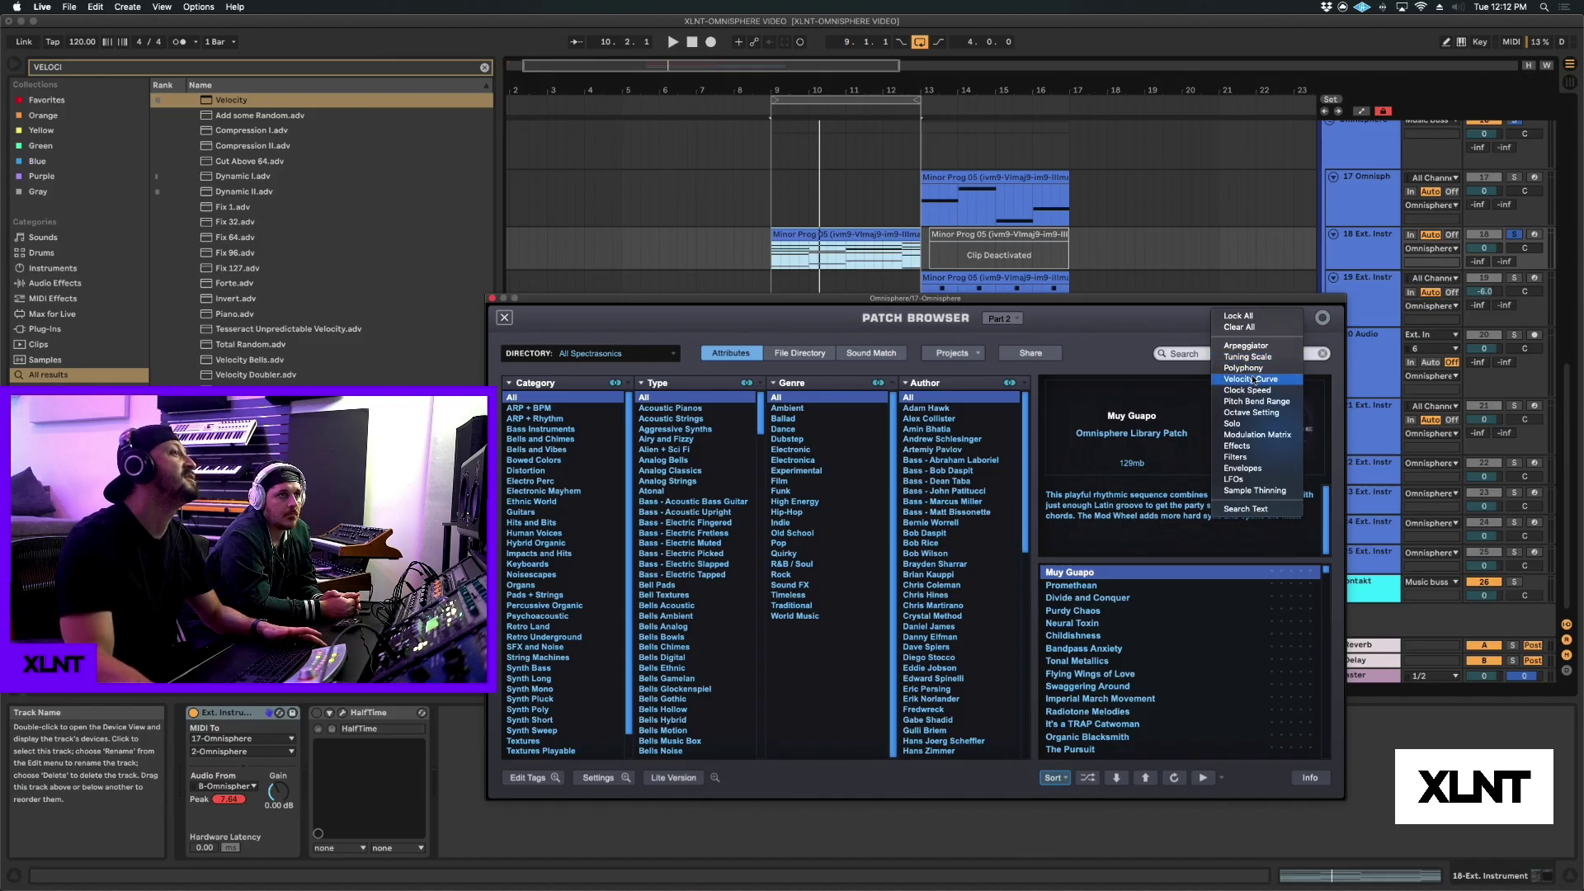
click(1262, 347)
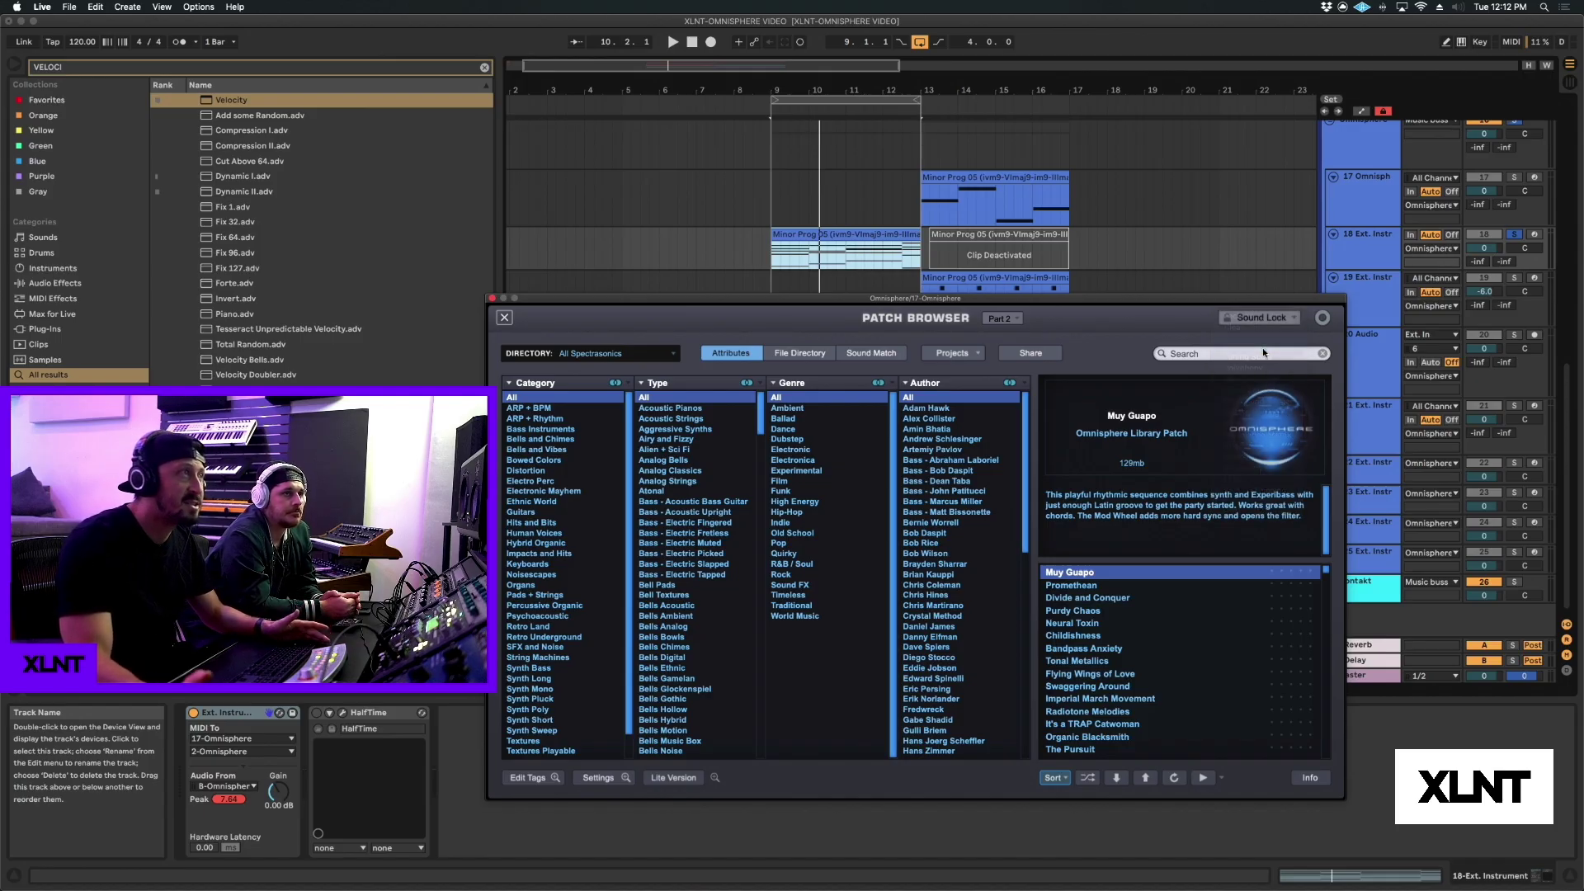
Play the loop and audition Purdy Chaos, Bandpass Anxiety, Tonal Metallics and the patches down to Organic Blacksmith on part 2.
key(space)
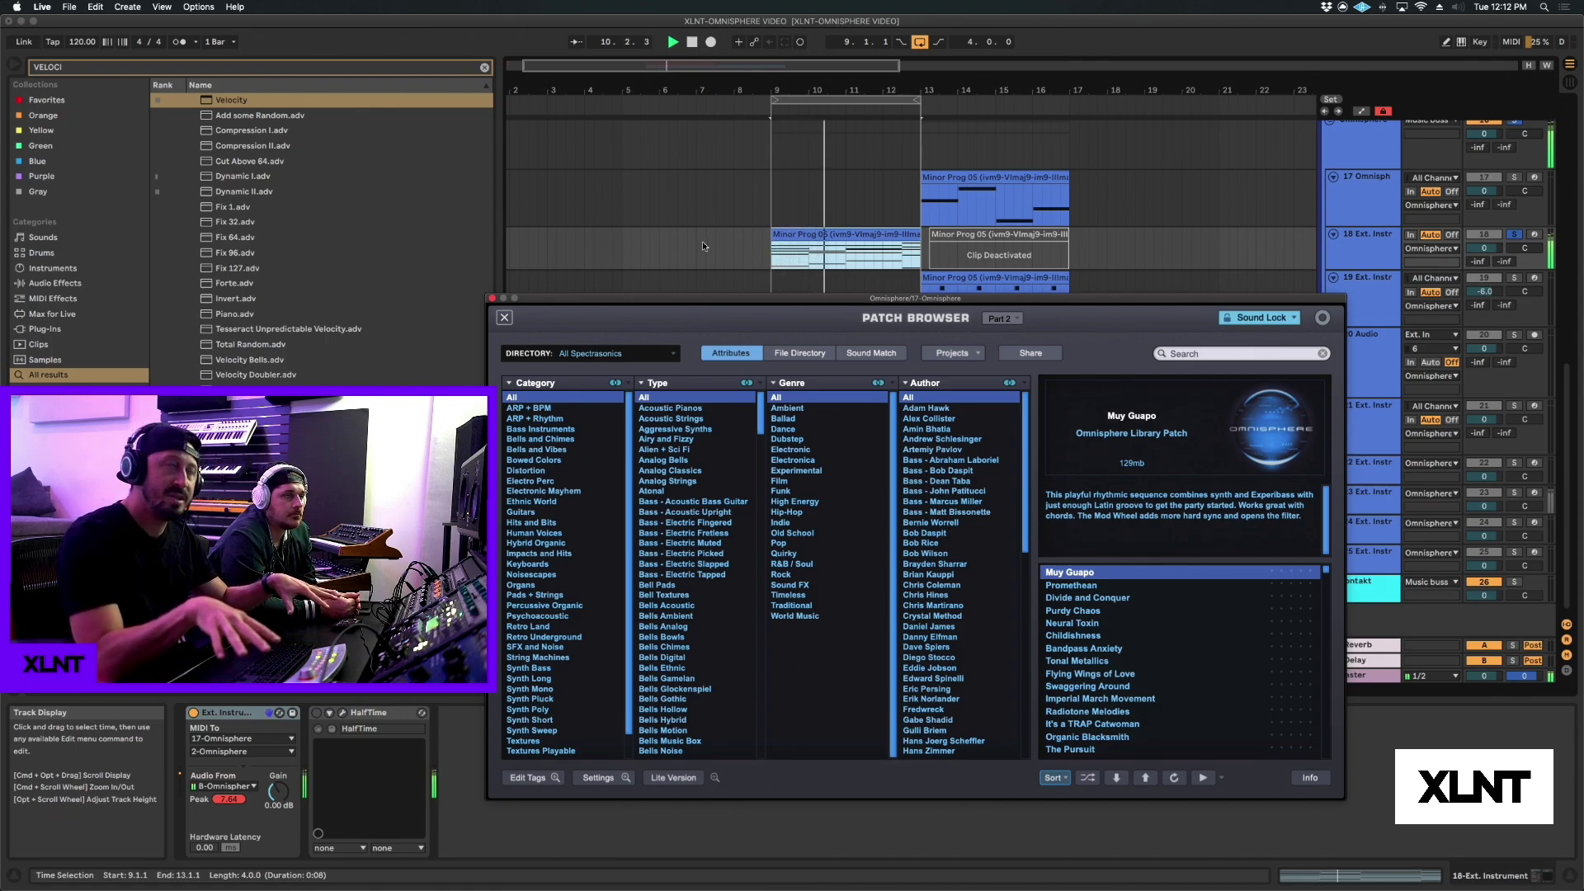
click(1087, 611)
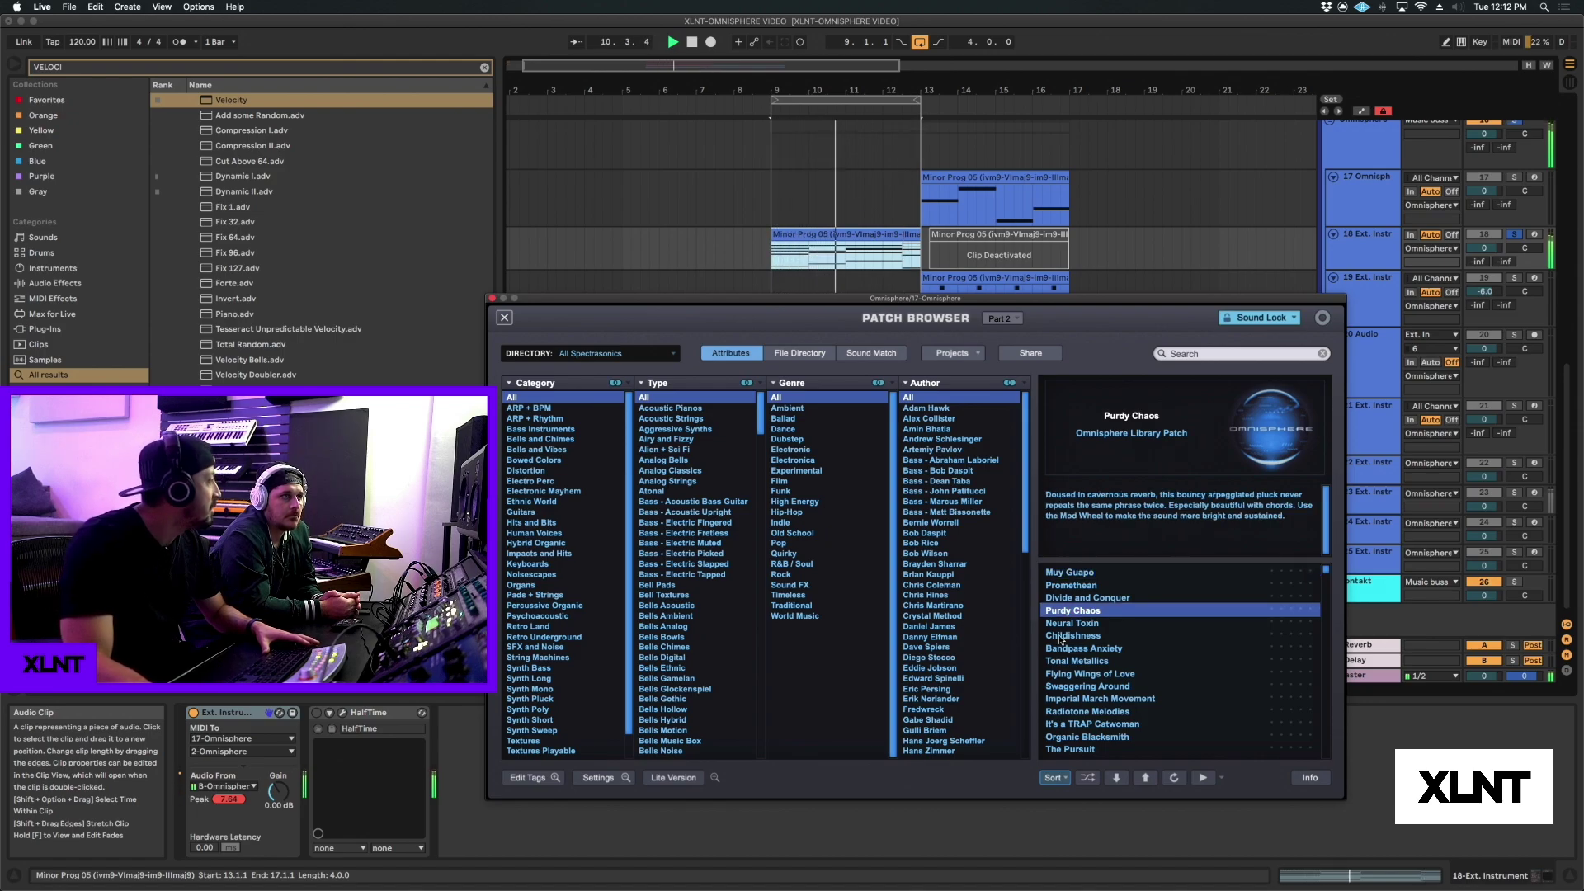
click(1070, 649)
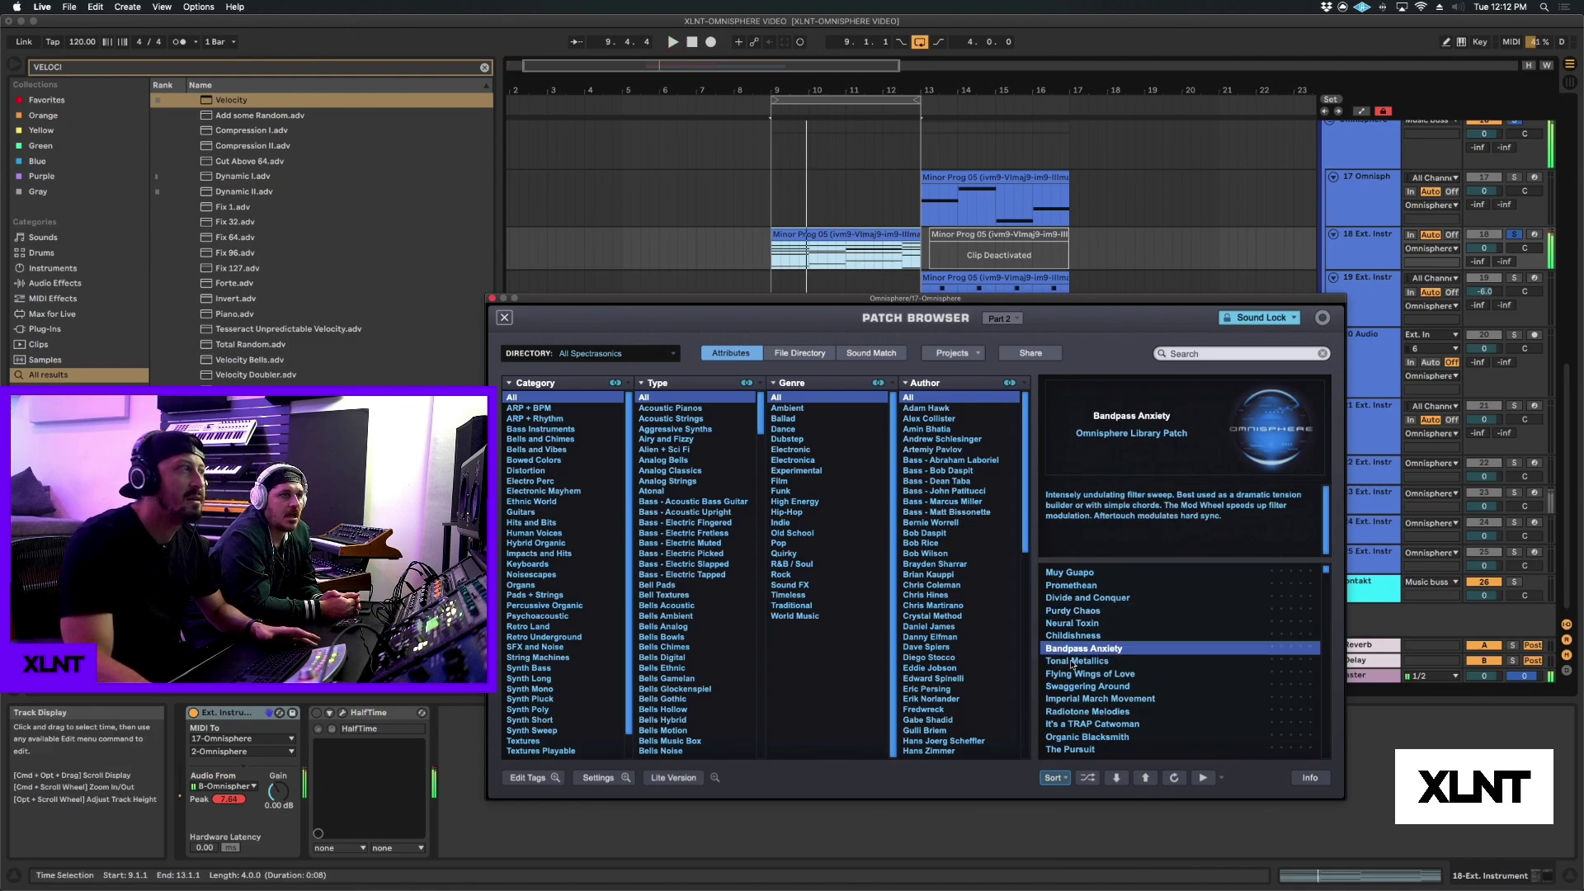
click(1073, 662)
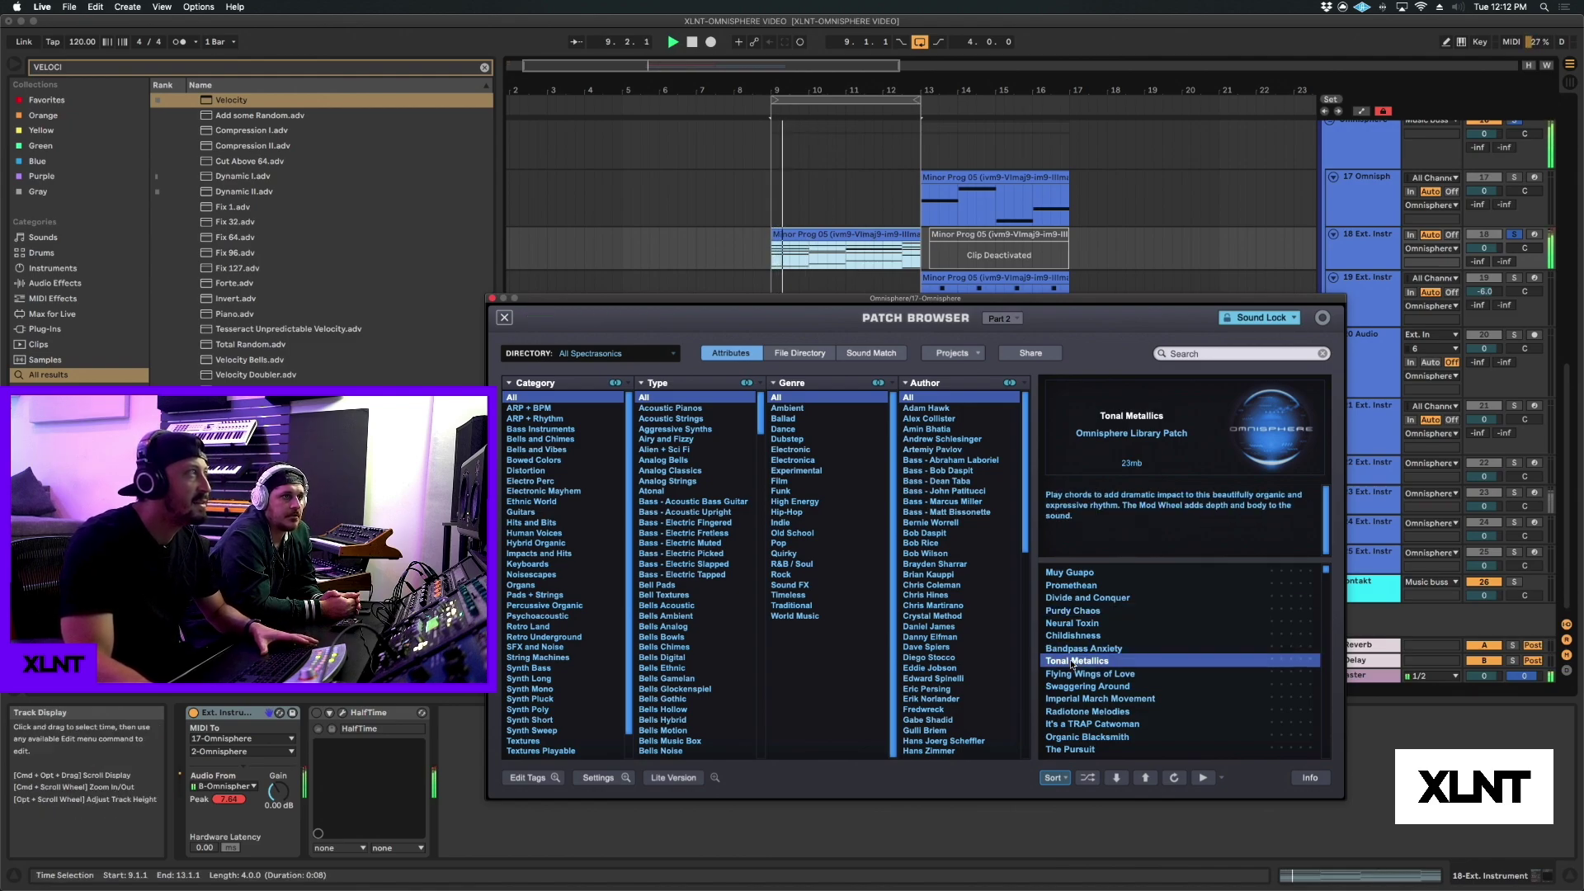
key(Down)
key(Down)
key(Down)
key(Down)
key(Down)
key(Down)
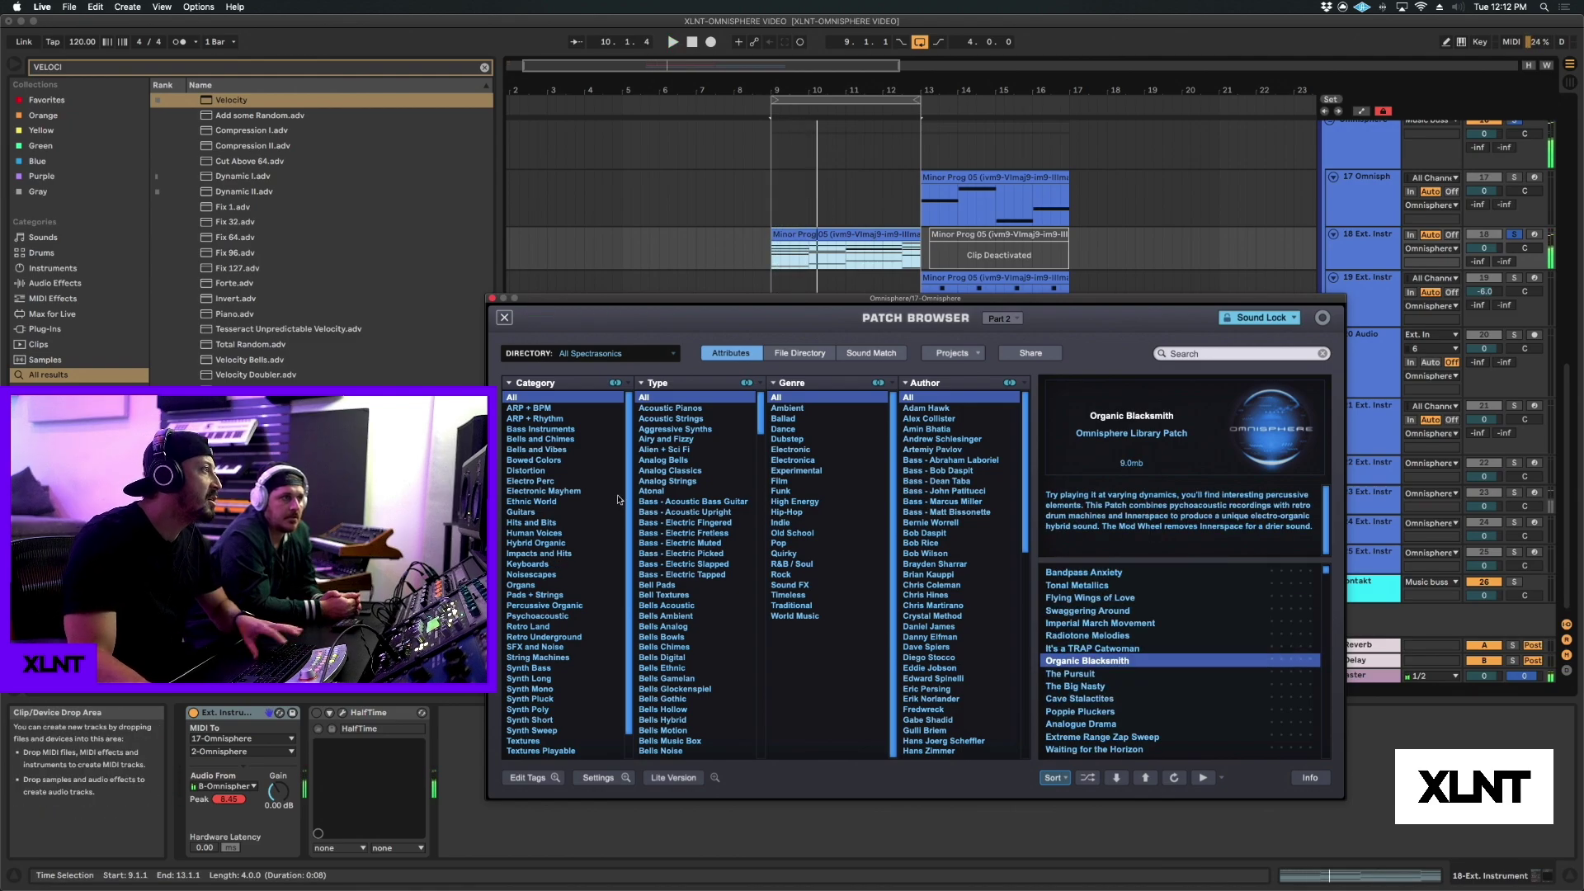
Filter the patches to Bells and Chimes, audition Ringshaper Bells with the loop, and narrow the type to Digital Bells.
click(563, 441)
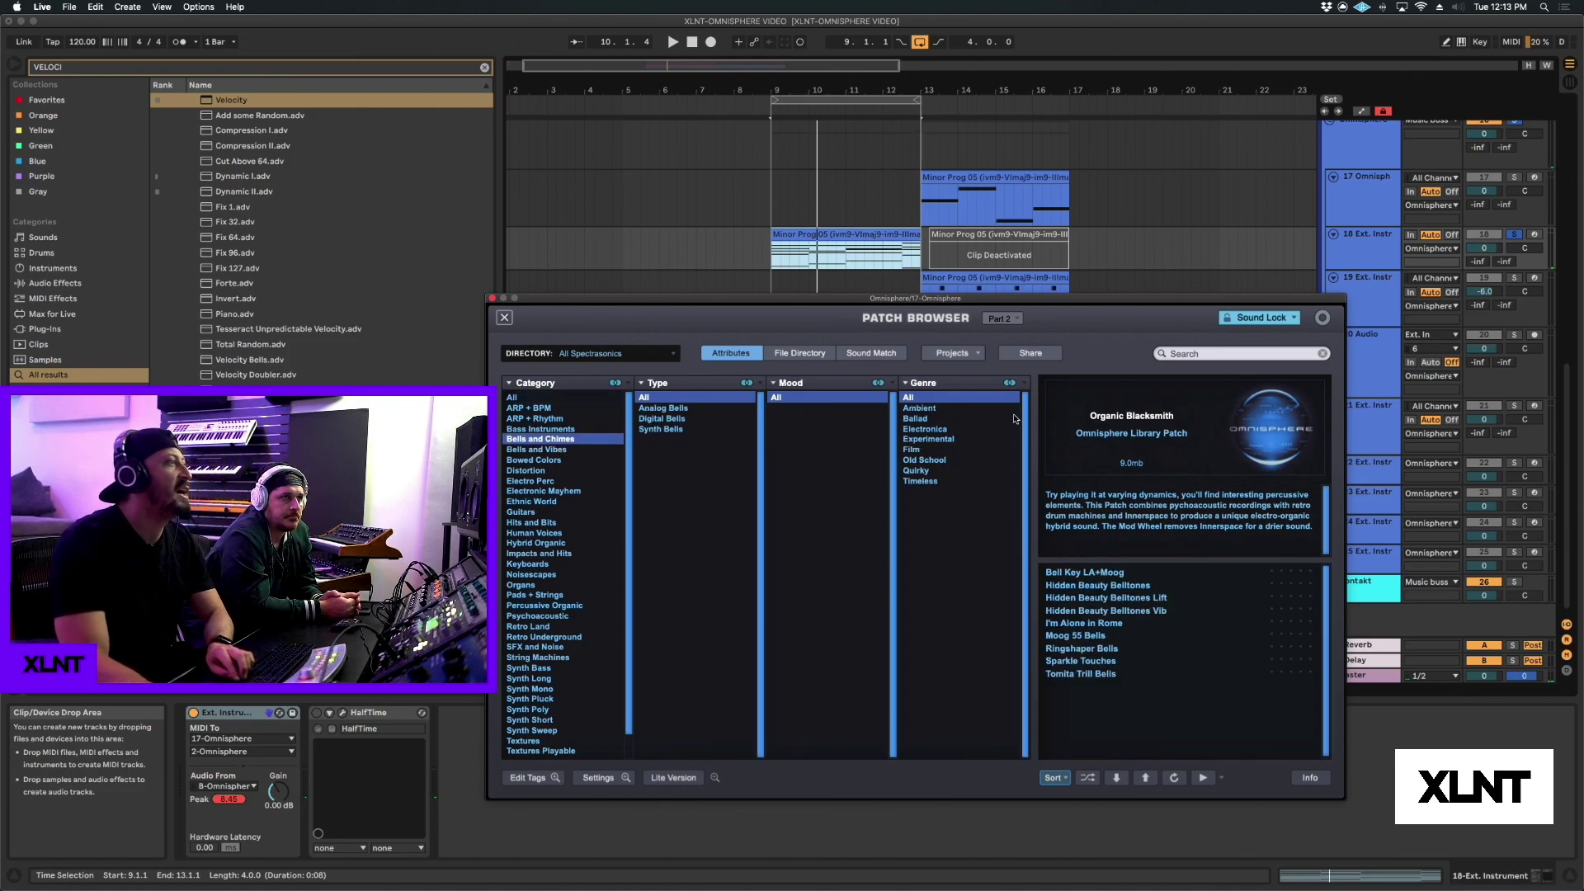
click(1097, 648)
key(space)
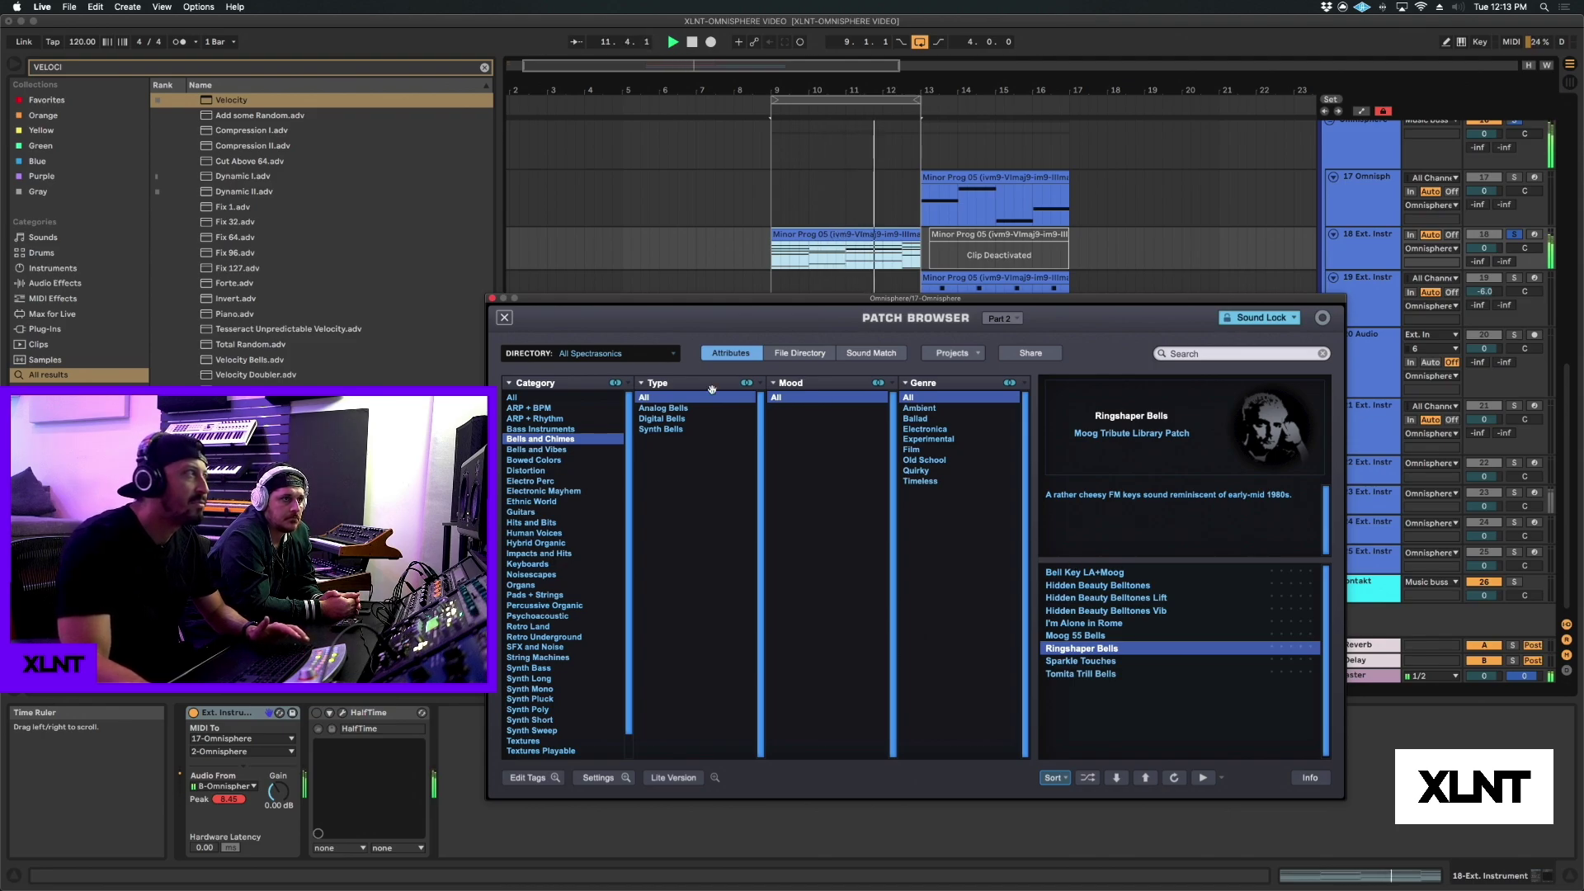
click(661, 418)
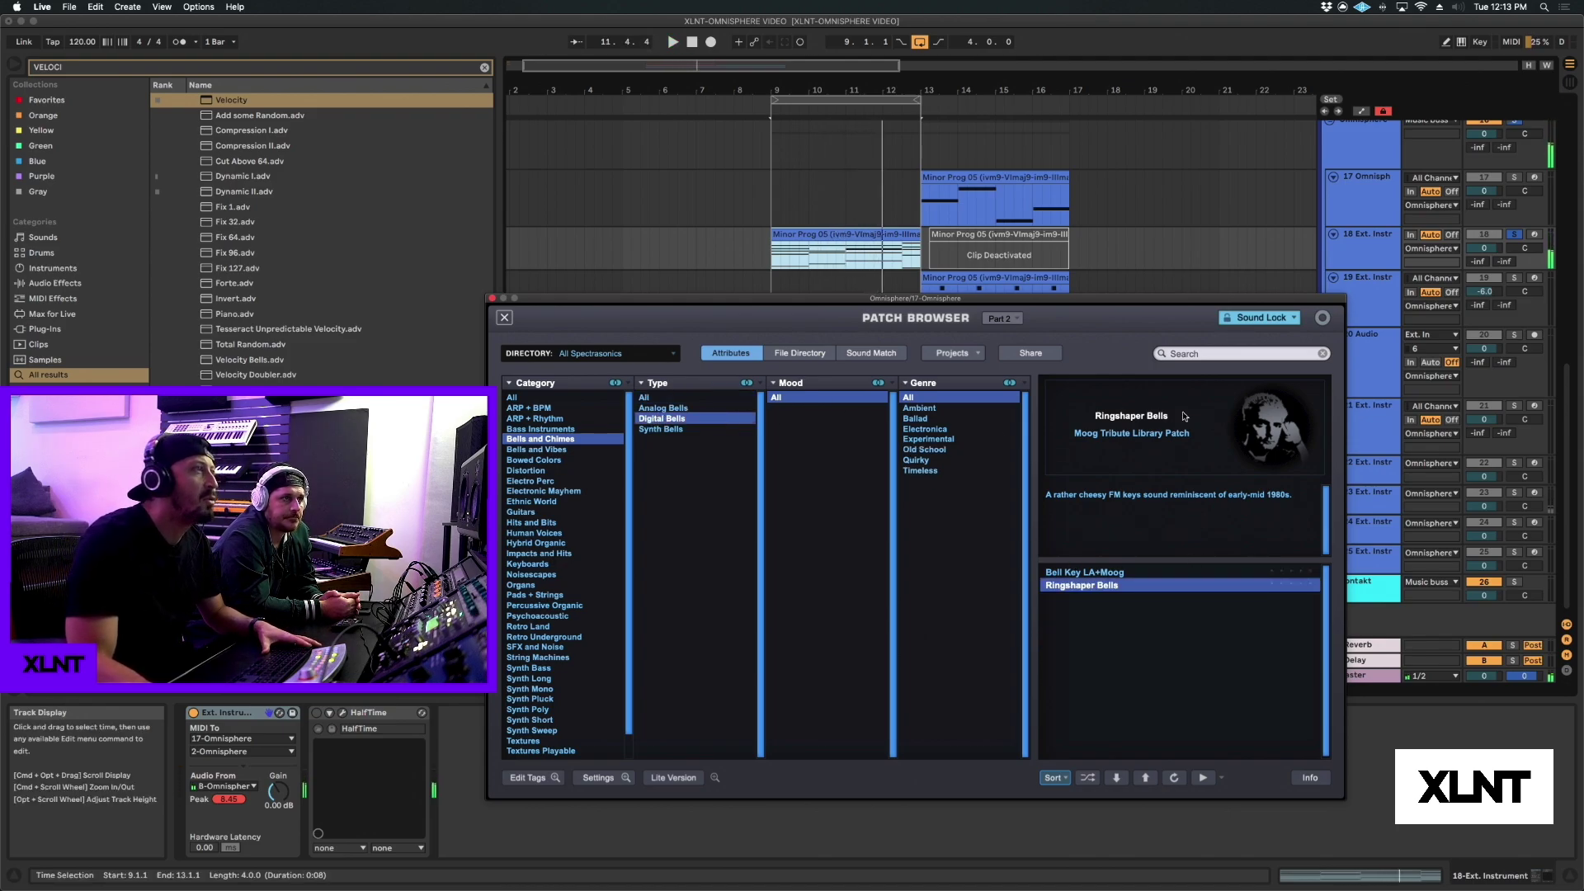
Review the Sound Lock options, then search for MUY GUAPO and reload the Muy Guapo patch on part 2.
click(1262, 318)
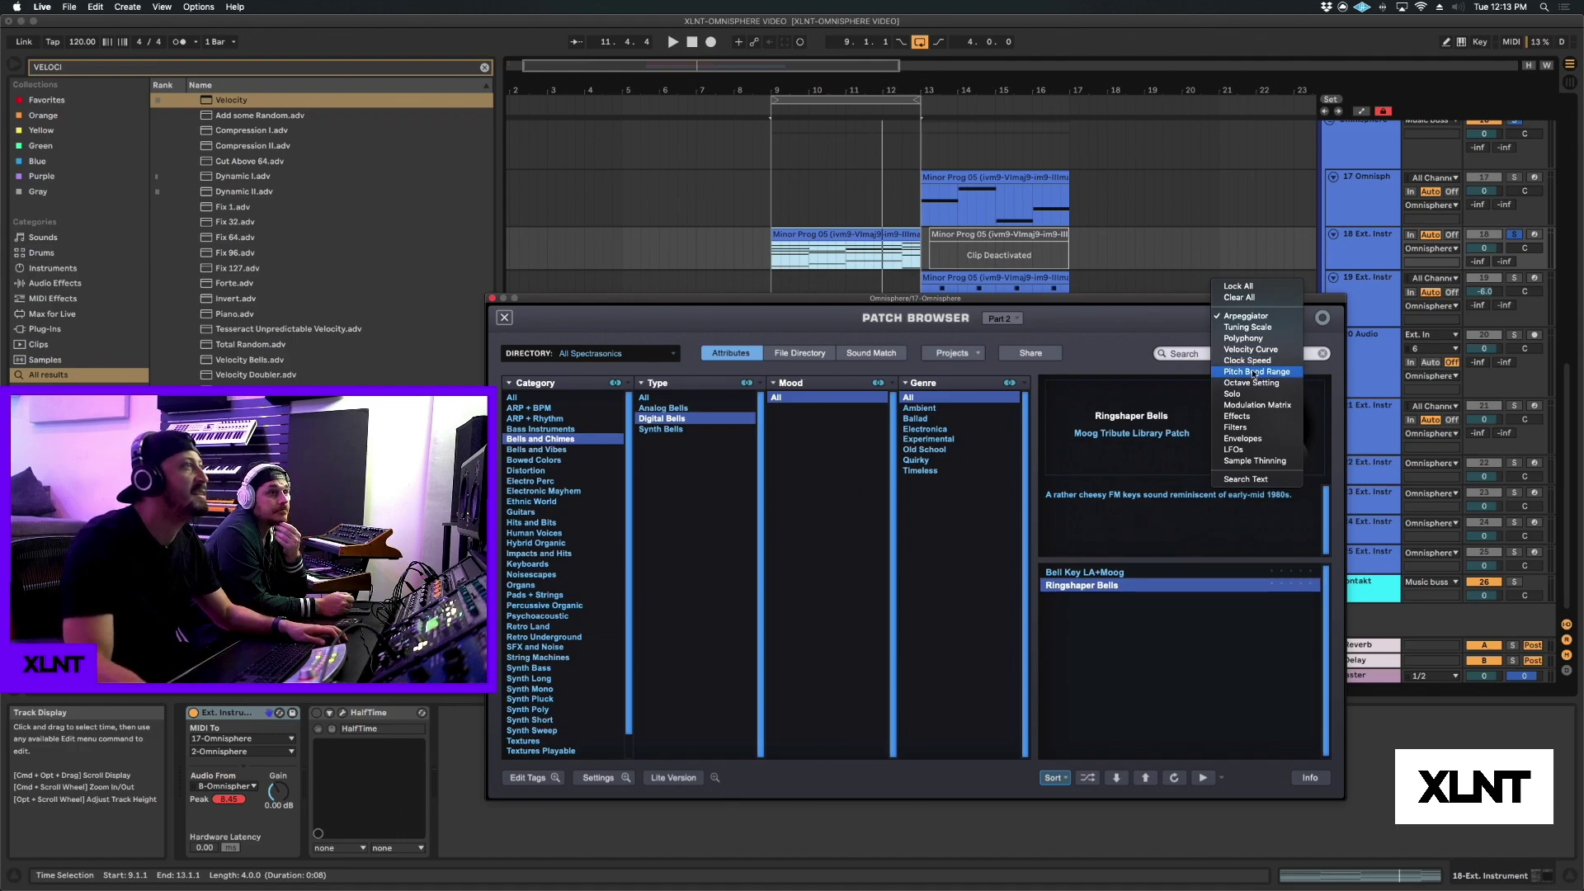
click(981, 516)
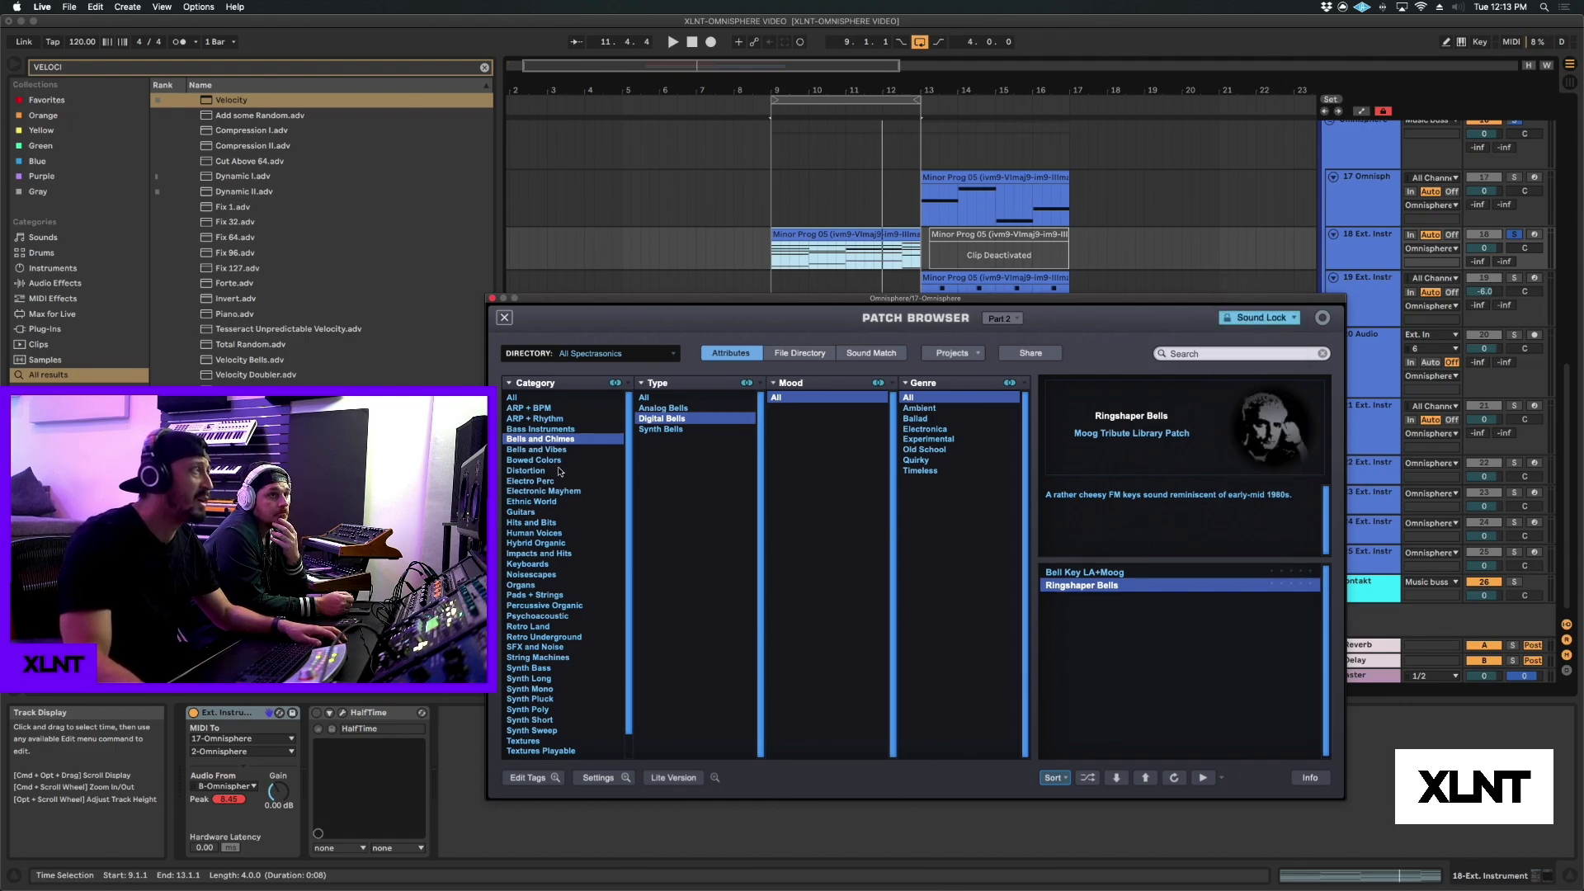
click(1243, 355)
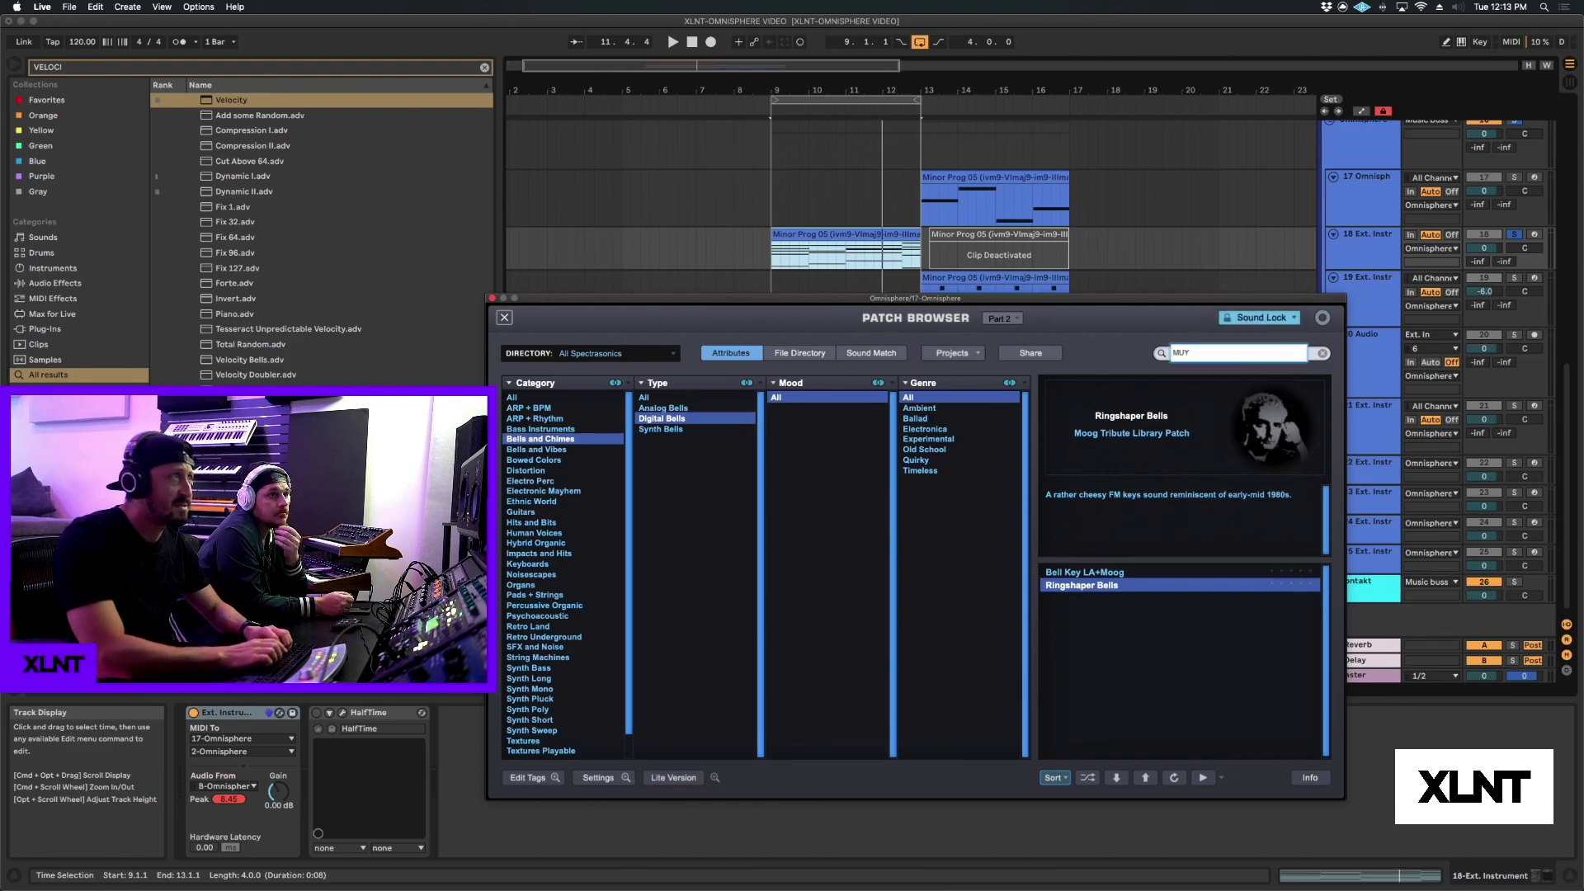
key(Return)
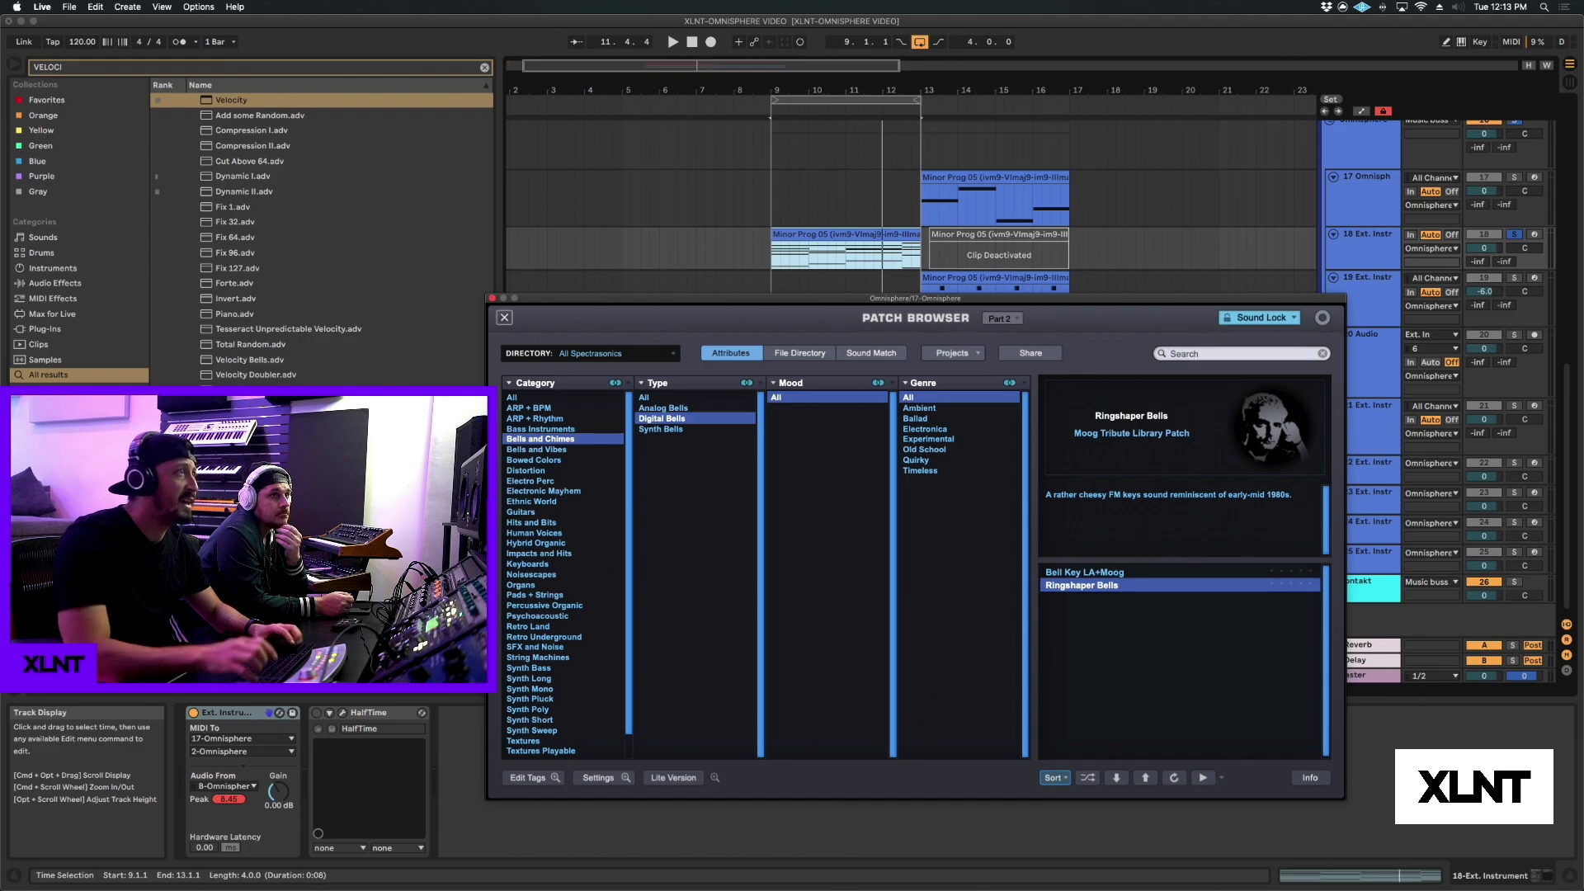
Unlock the Arpeggiator in the Sound Lock options and close the Patch Browser to return to the multi mixer.
click(1260, 318)
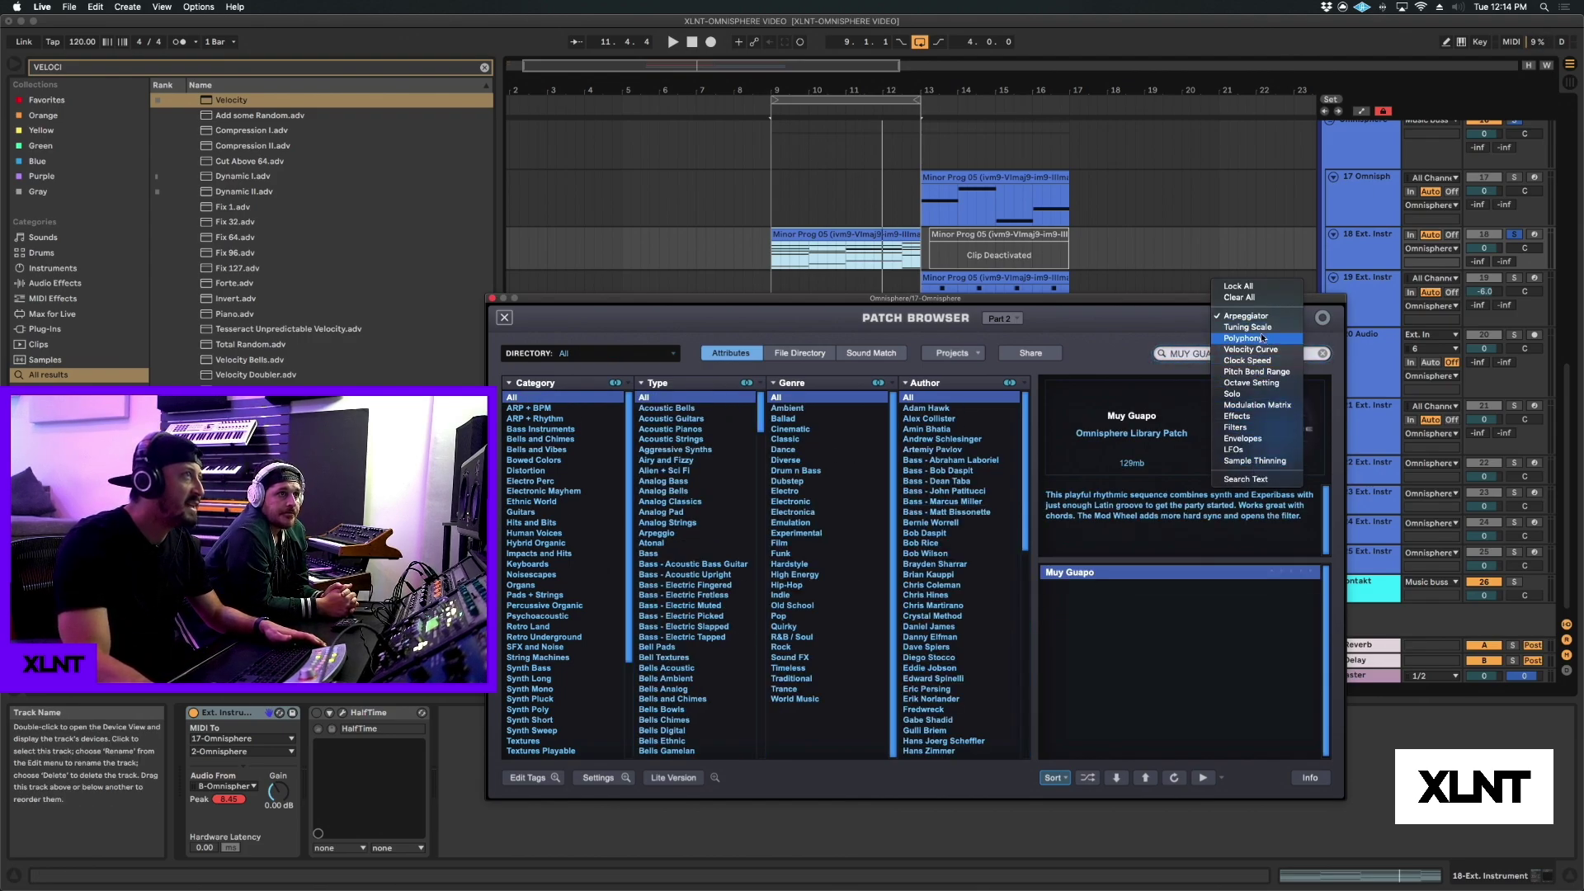
click(1248, 287)
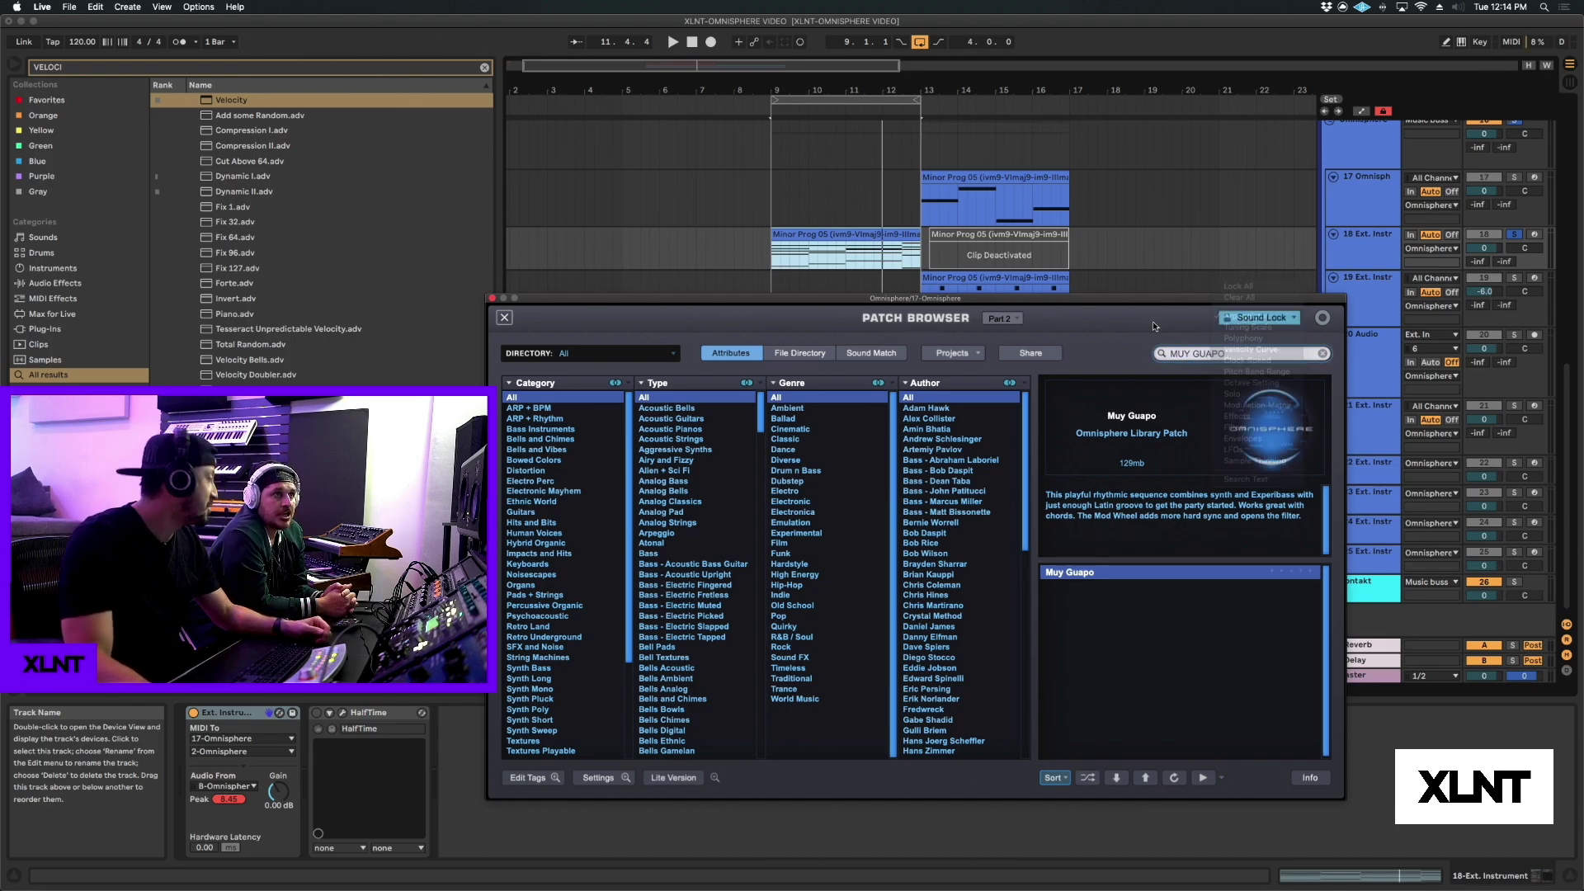
click(1254, 319)
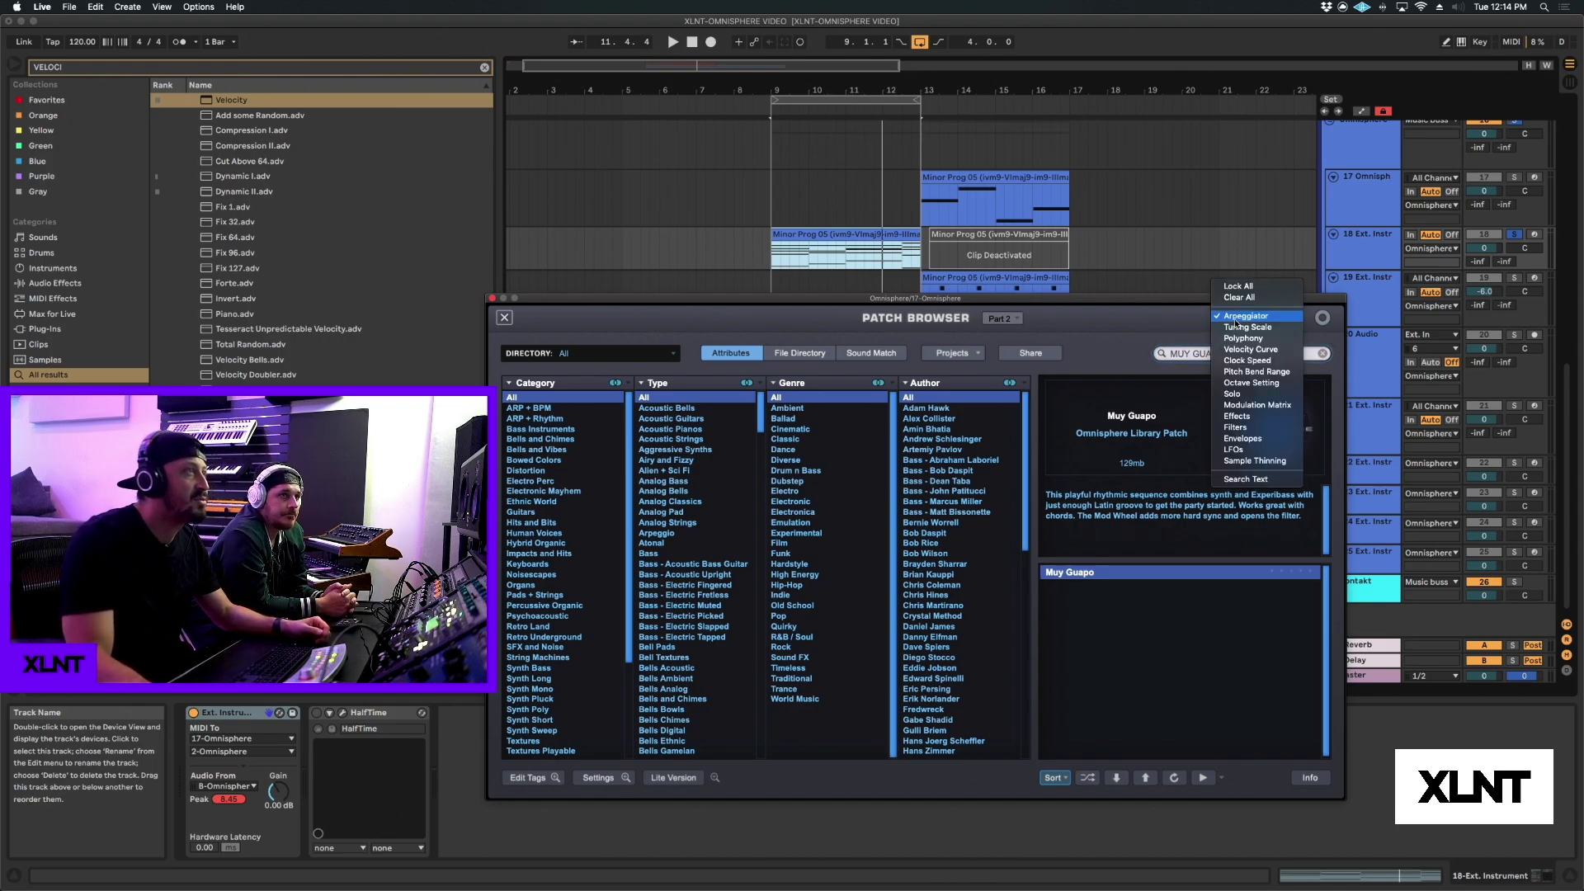
click(1248, 315)
click(504, 317)
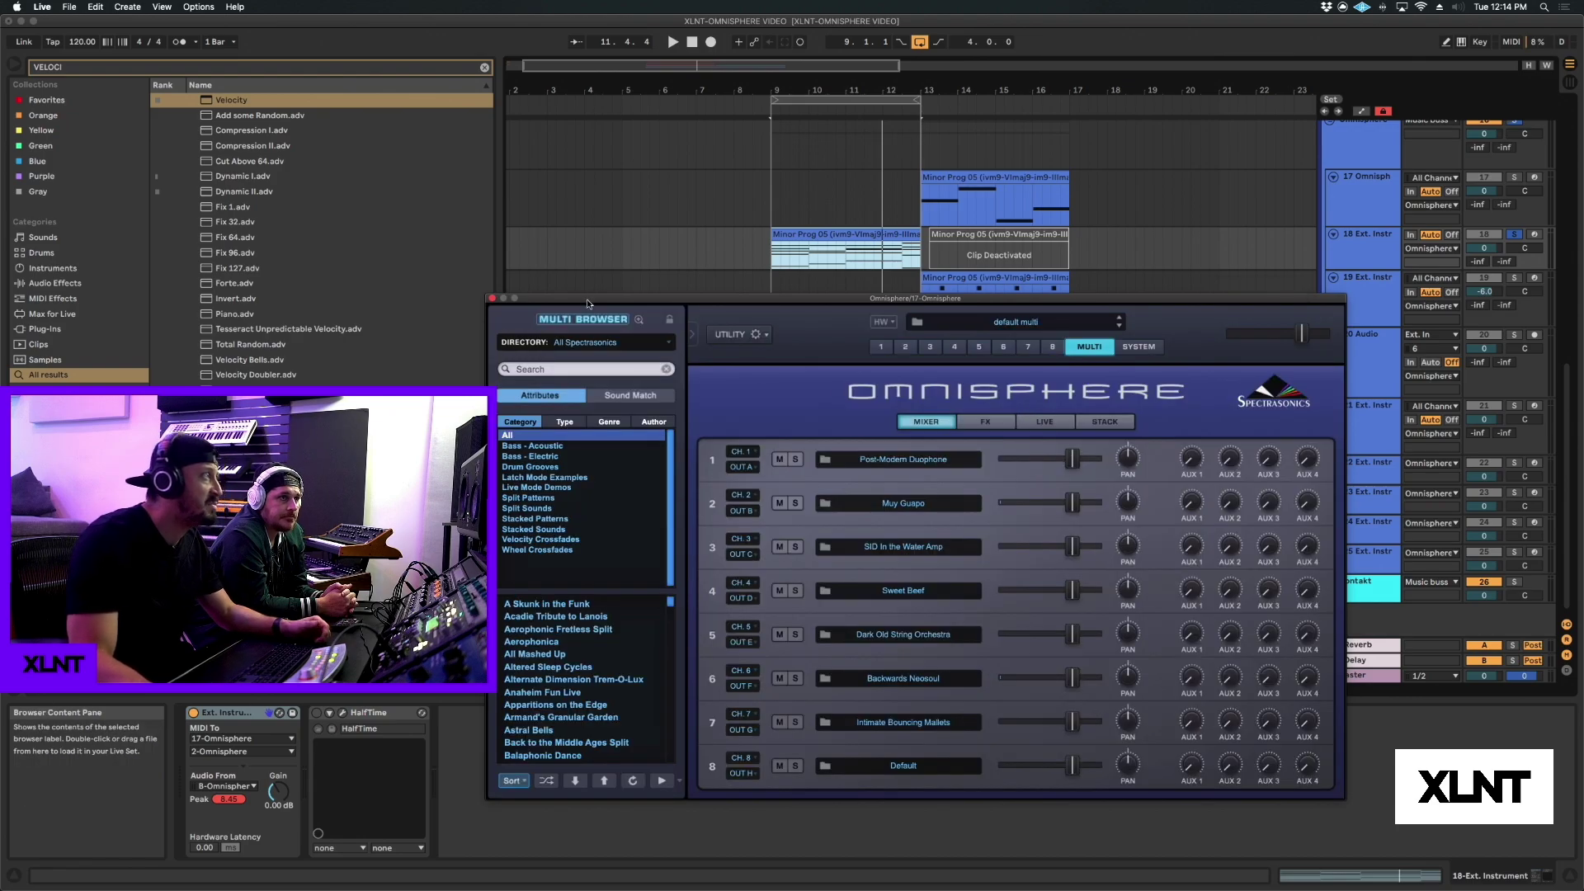
Show the part 2 Muy Guapo patch page, play the loop and set the clock speed to Normal.
drag(599, 301, 642, 295)
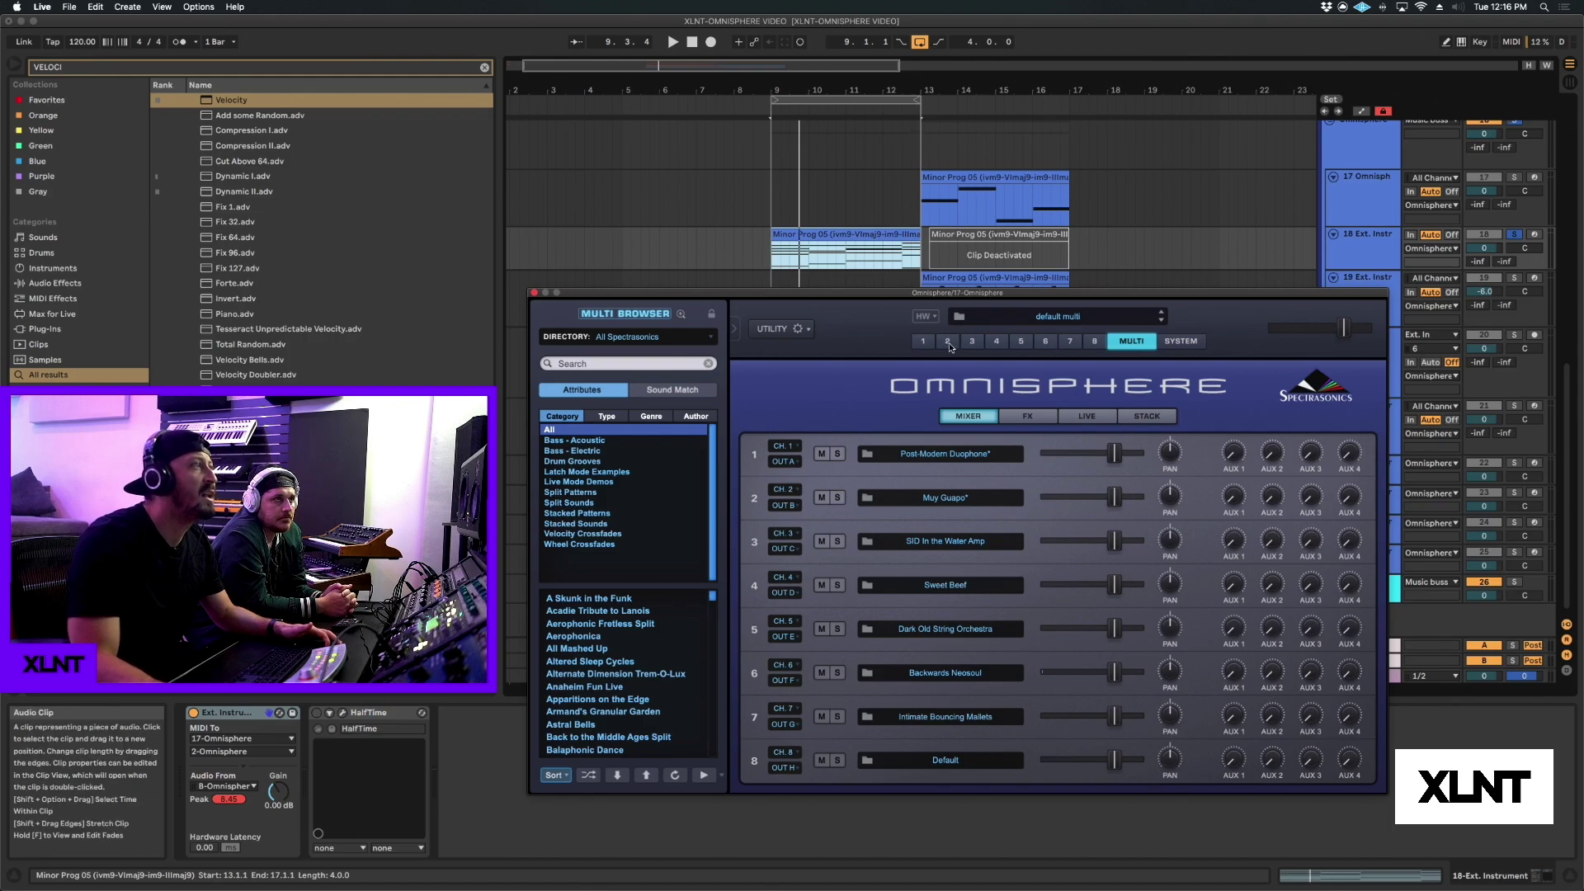
click(947, 343)
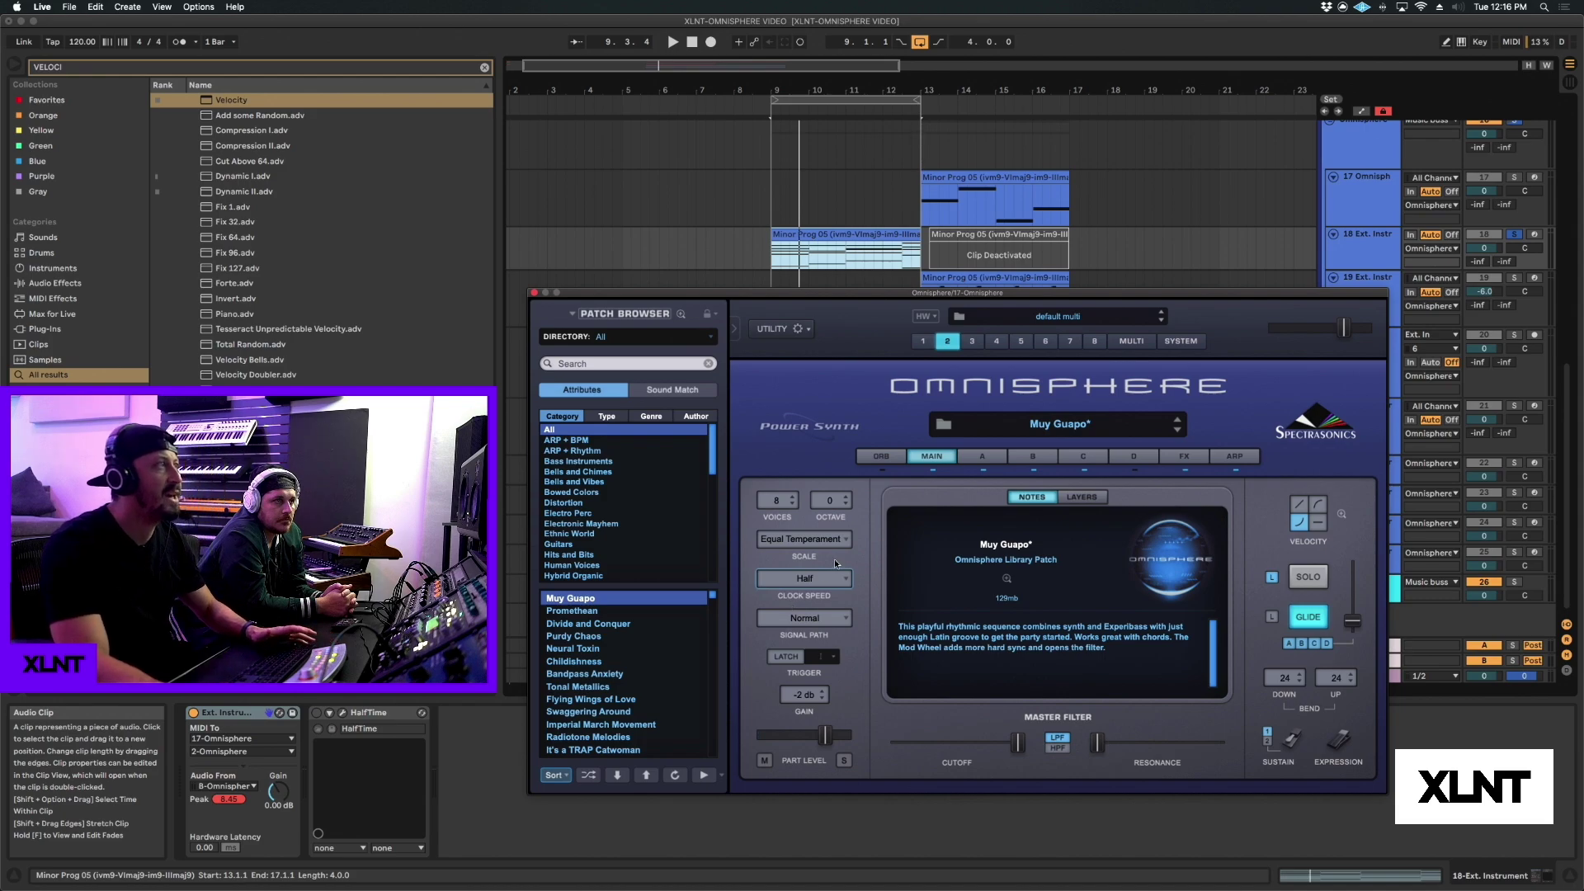
key(space)
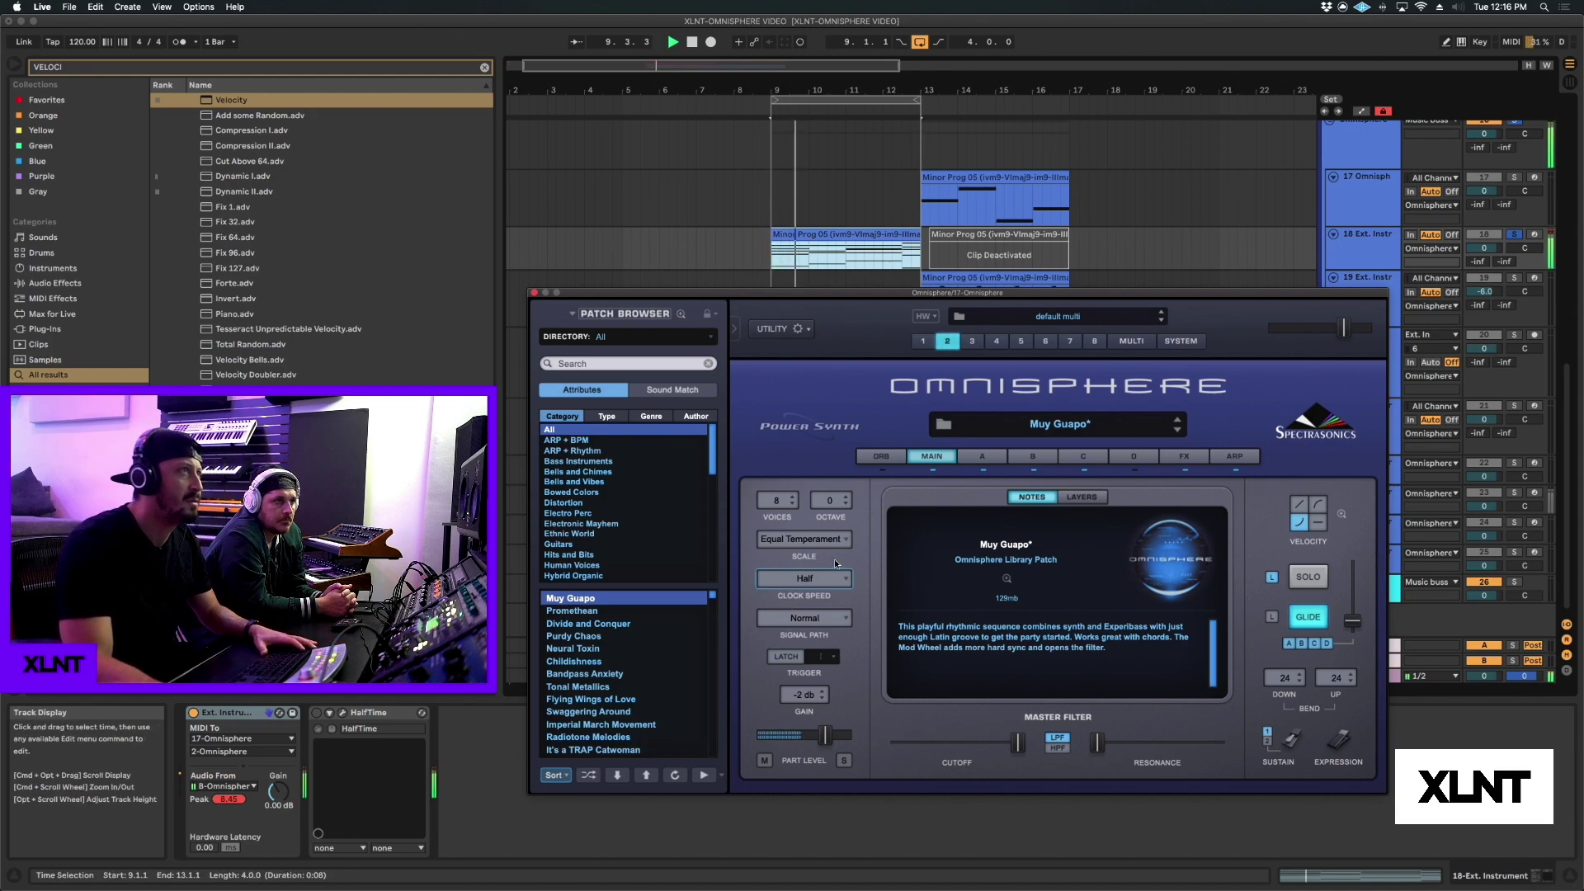
click(802, 577)
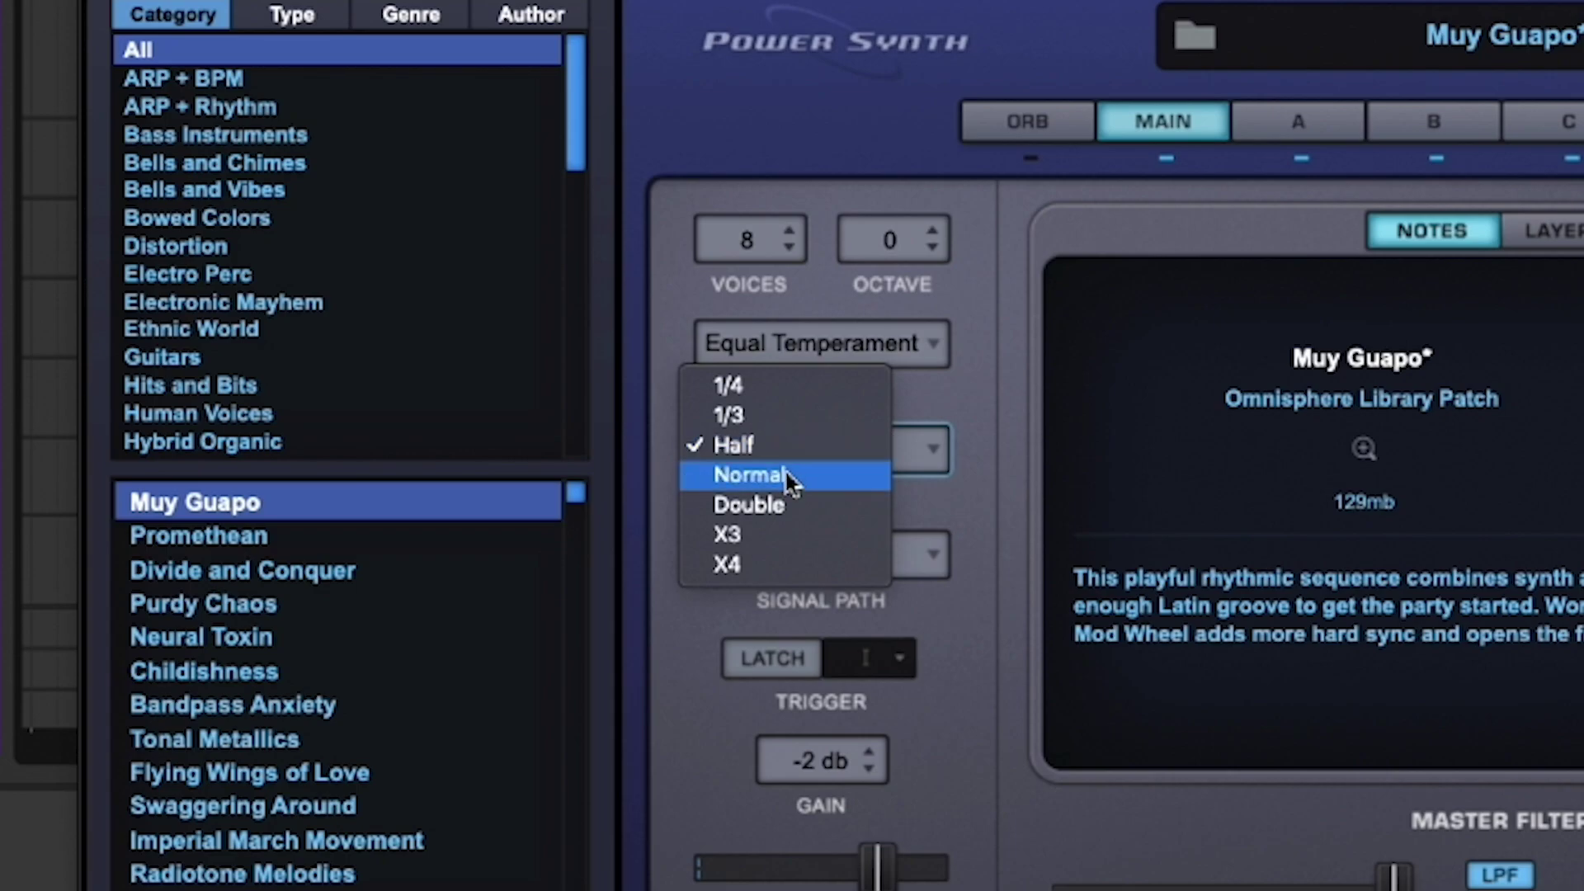
click(784, 475)
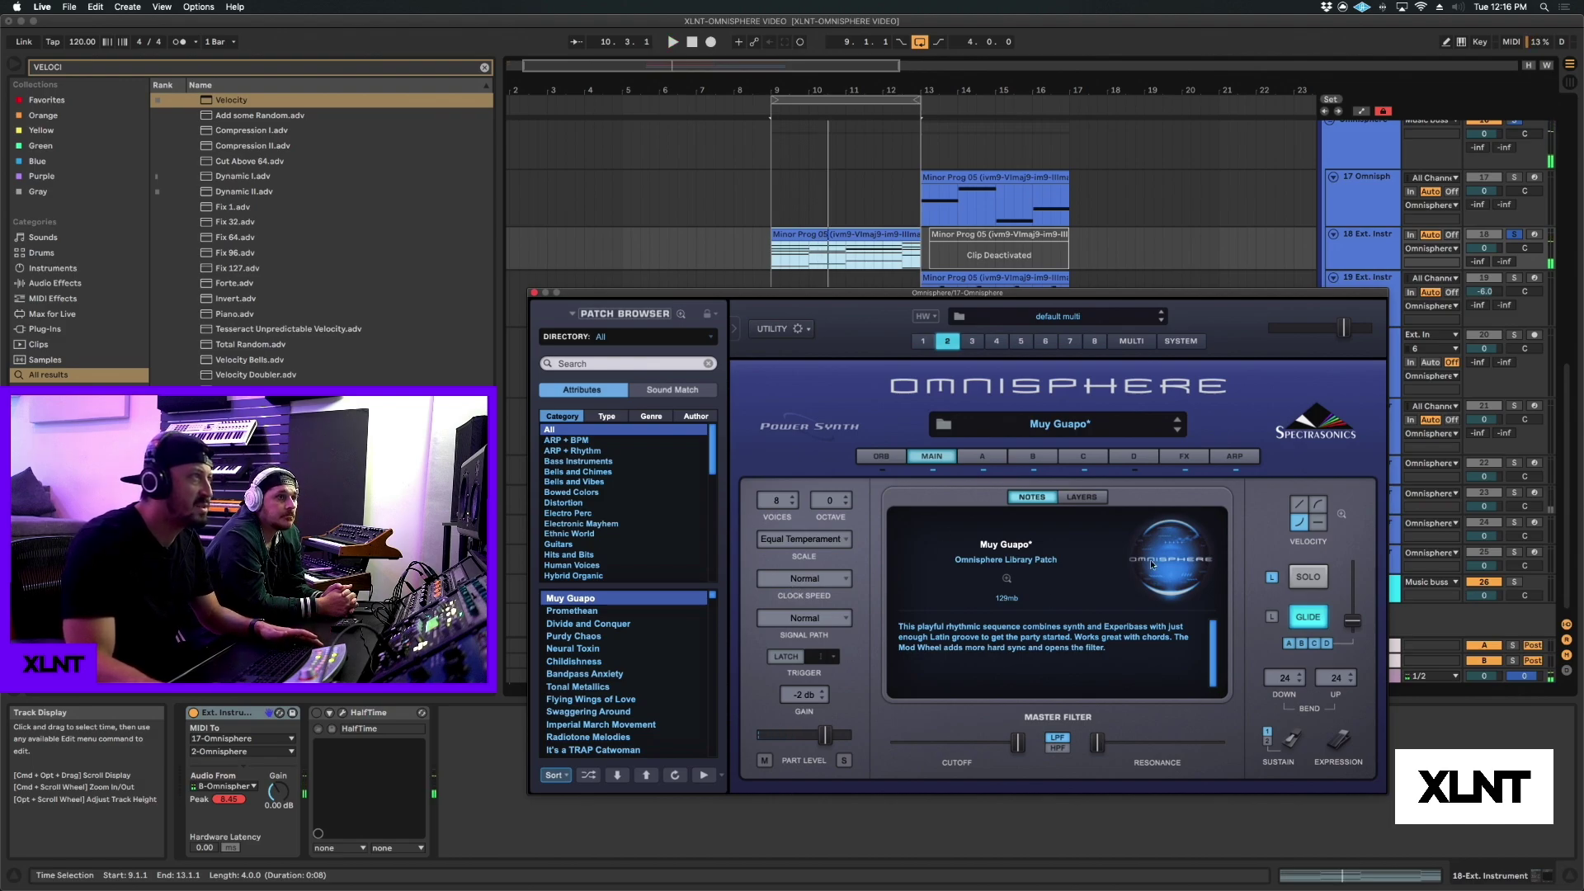
Set Muy Guapo's clock speed to Double and play the loop briefly to hear it.
click(812, 588)
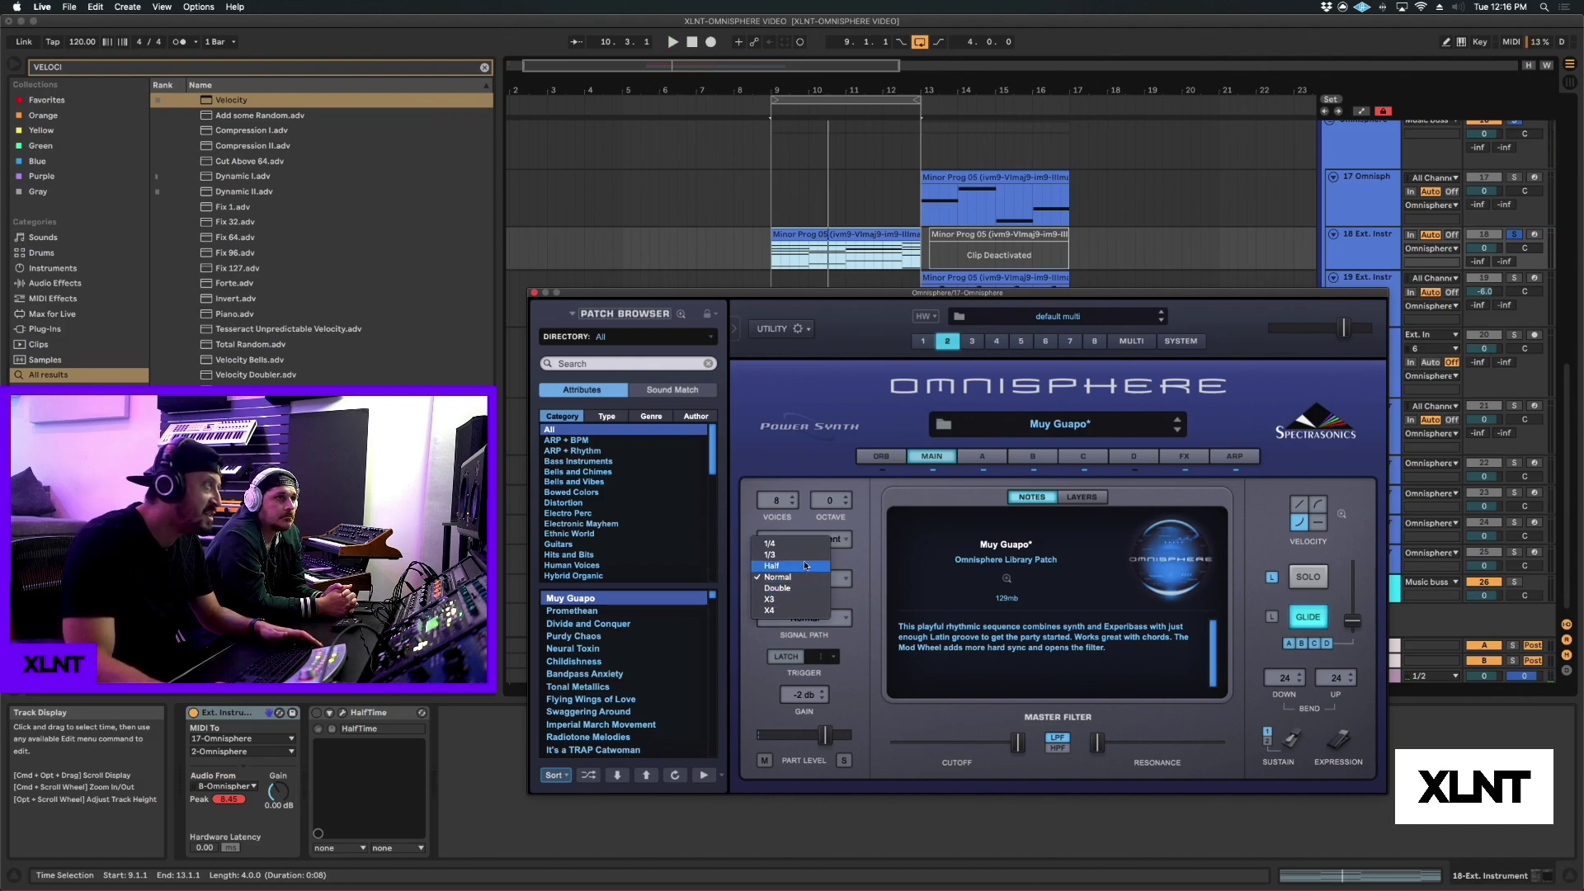
click(794, 589)
key(space)
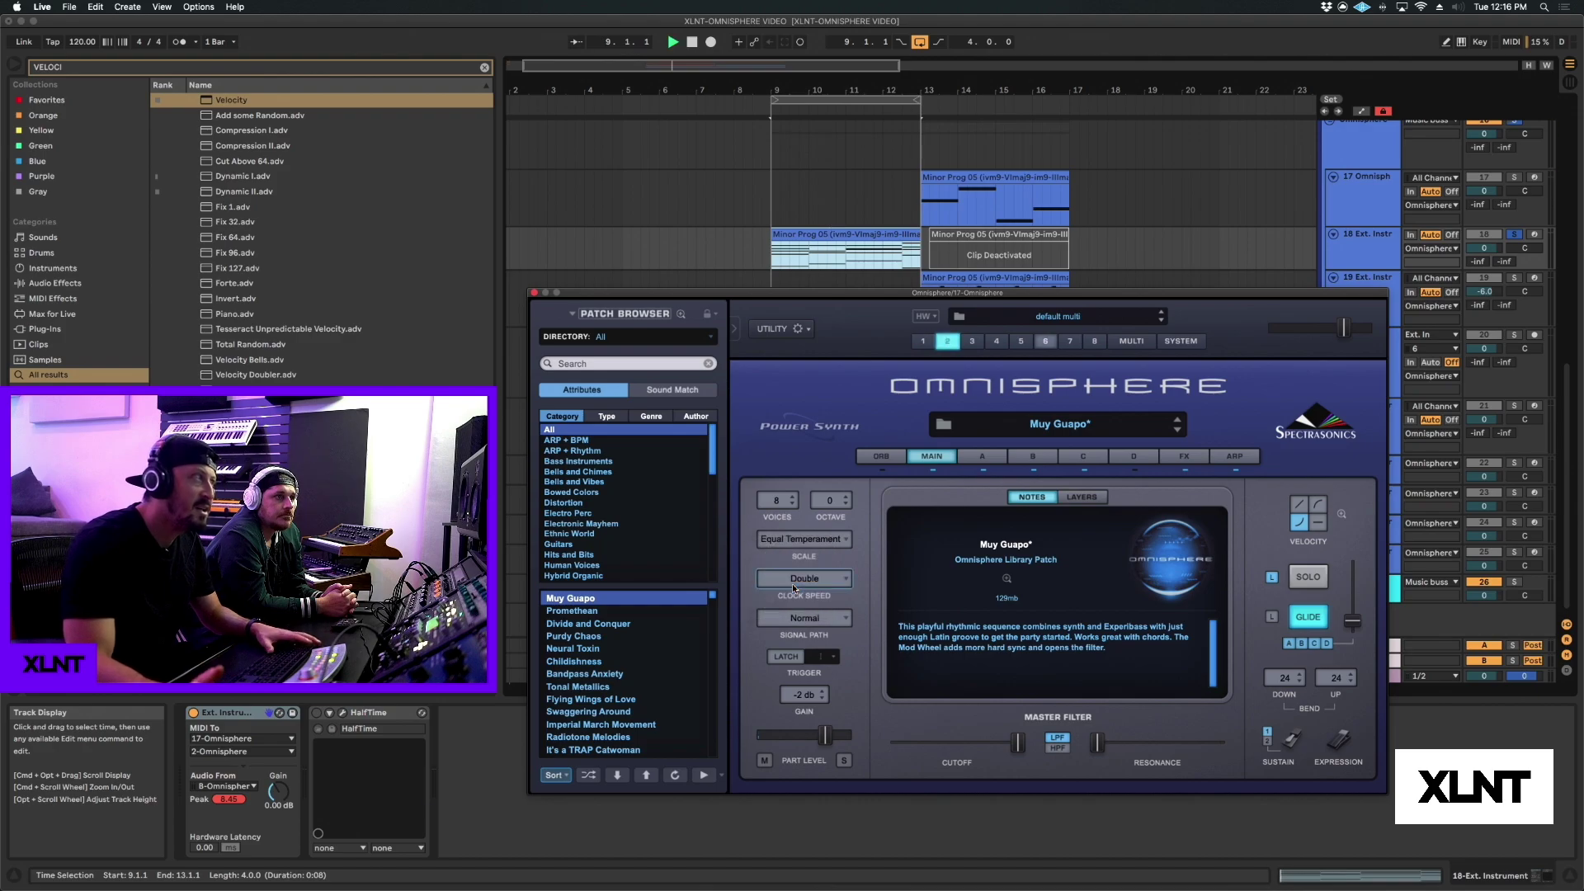
key(space)
click(800, 579)
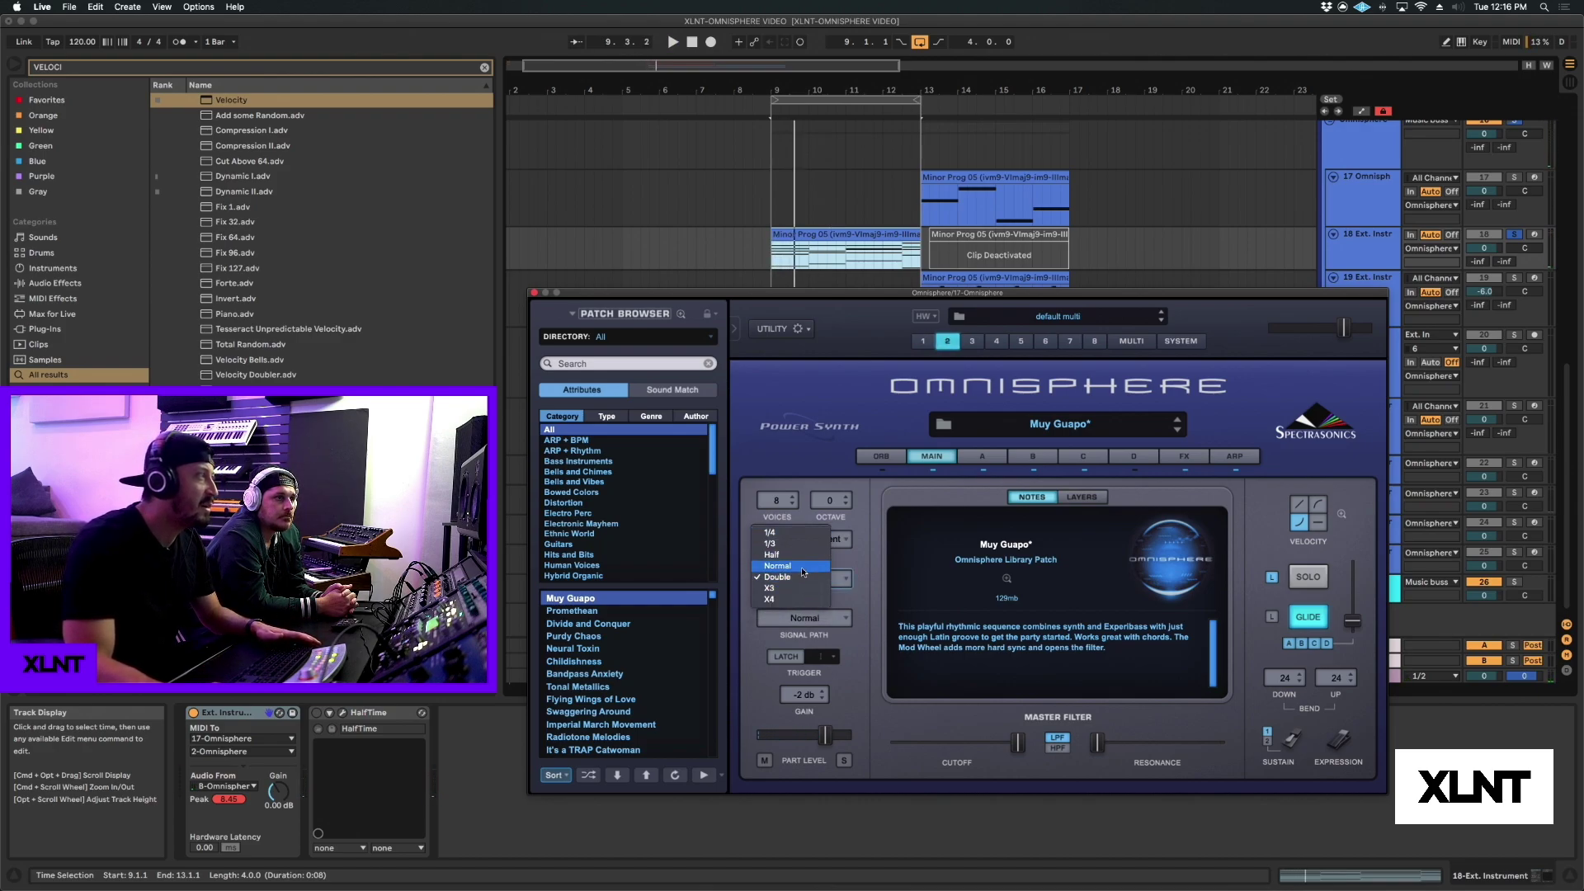
click(867, 559)
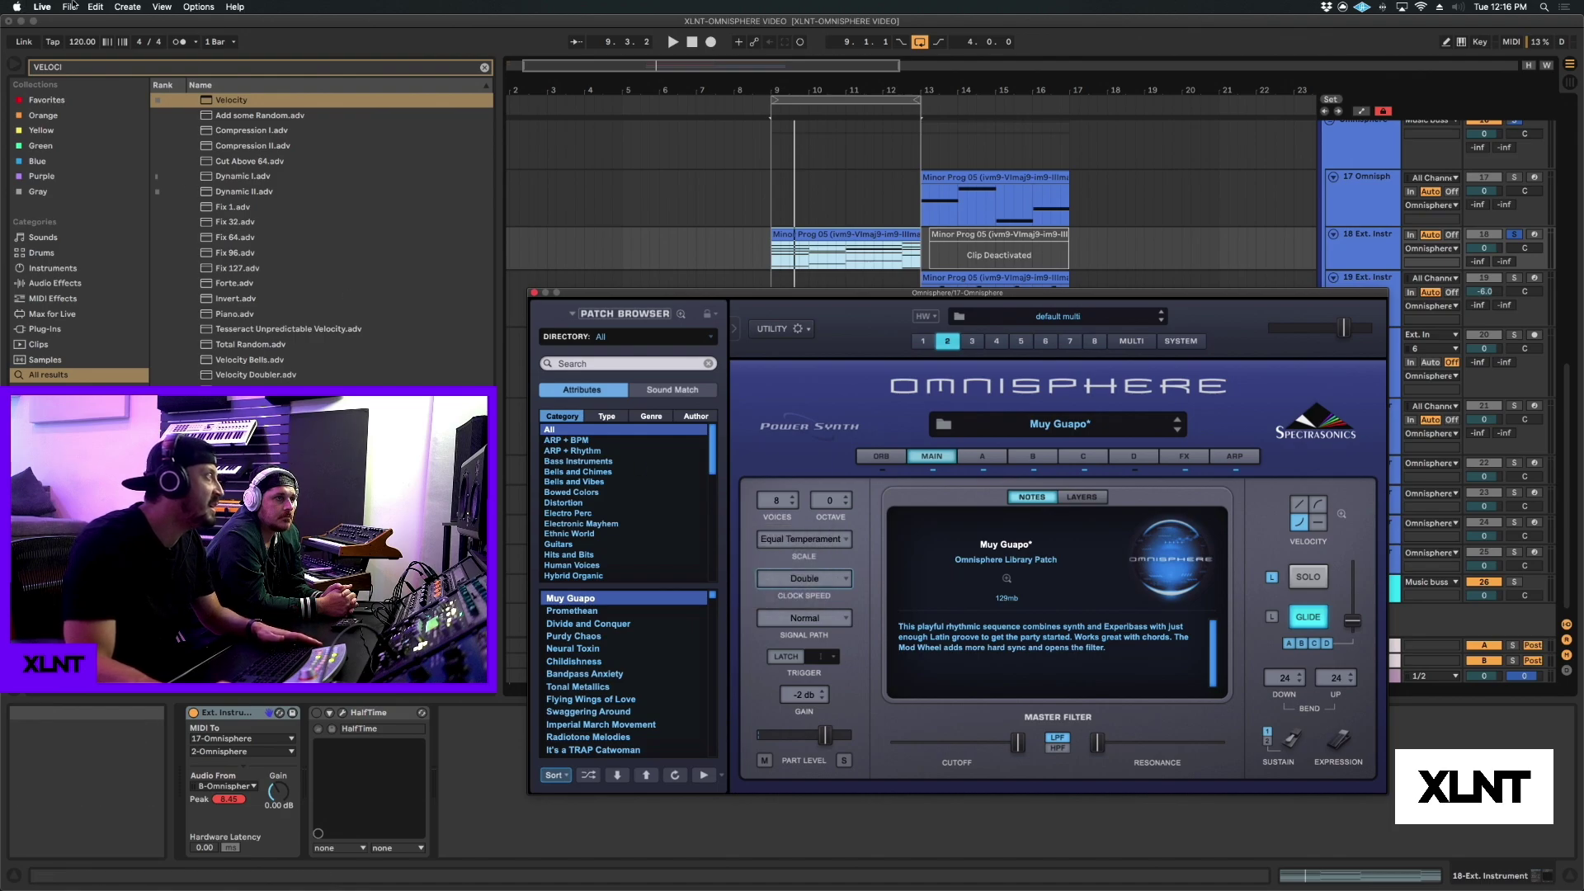
Set the project tempo to 60 BPM.
click(77, 44)
text(60)
key(Return)
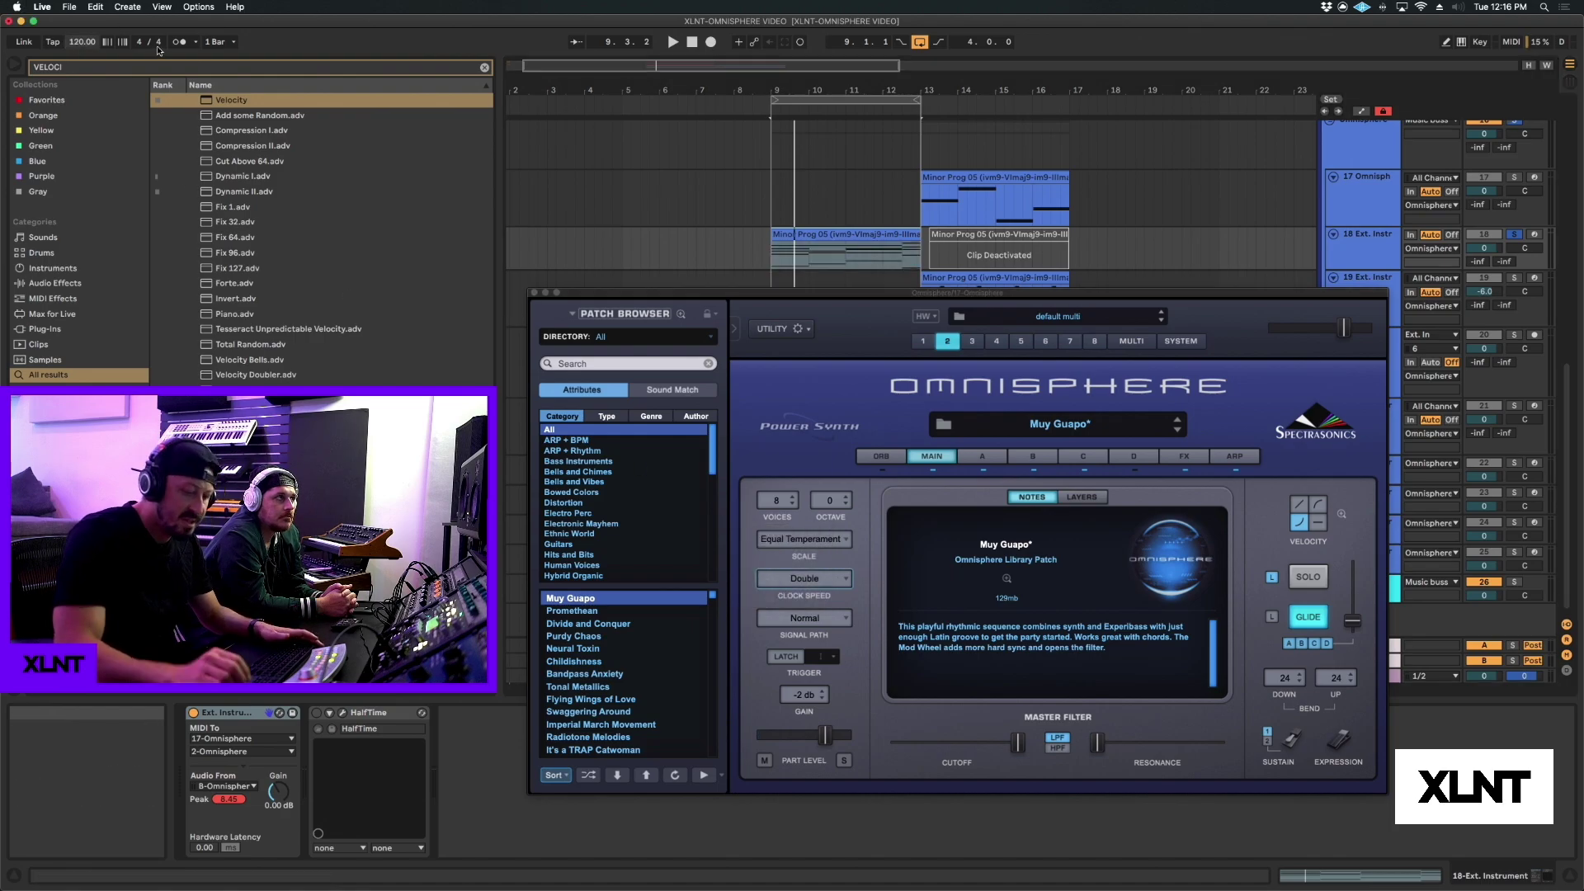
Play the loop at 60 BPM and set Muy Guapo's clock speed to Half.
key(space)
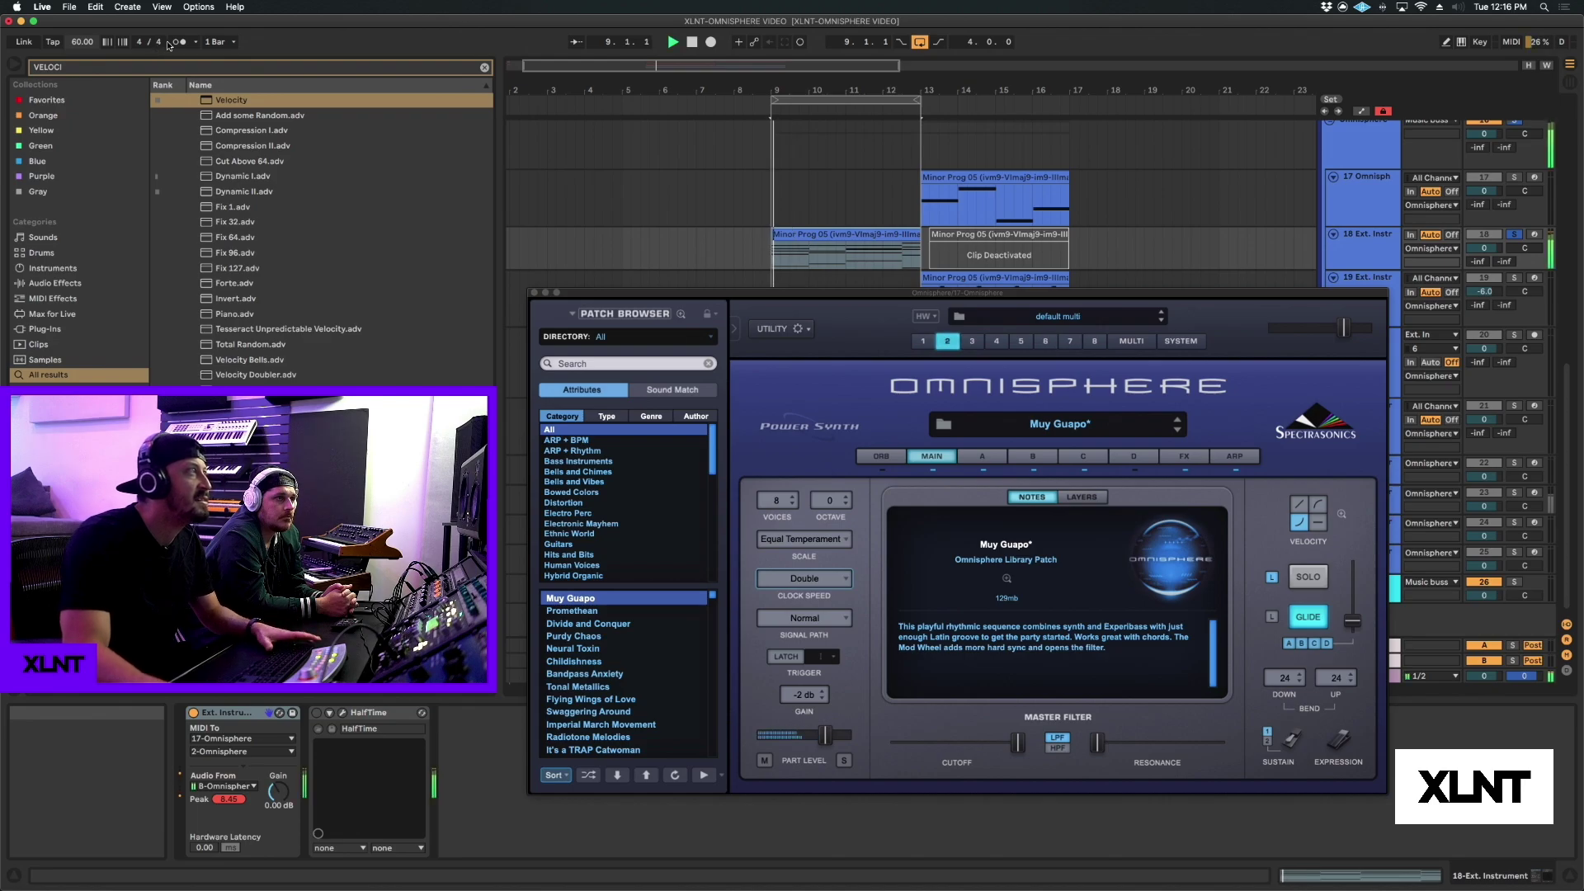
click(804, 578)
click(804, 554)
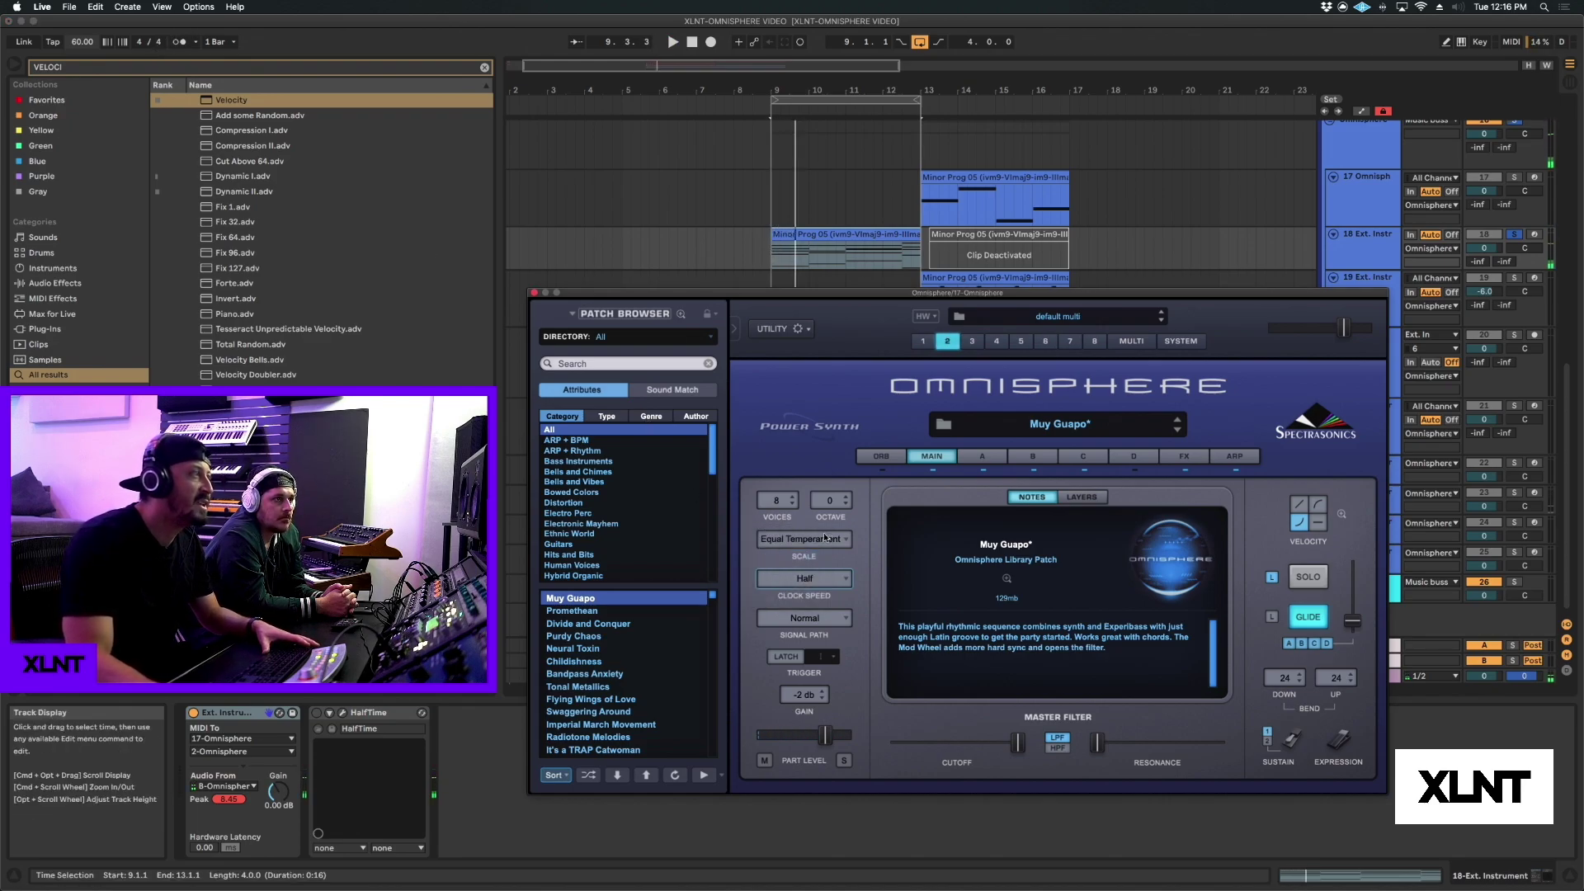
Set the project tempo to 120 BPM.
click(82, 41)
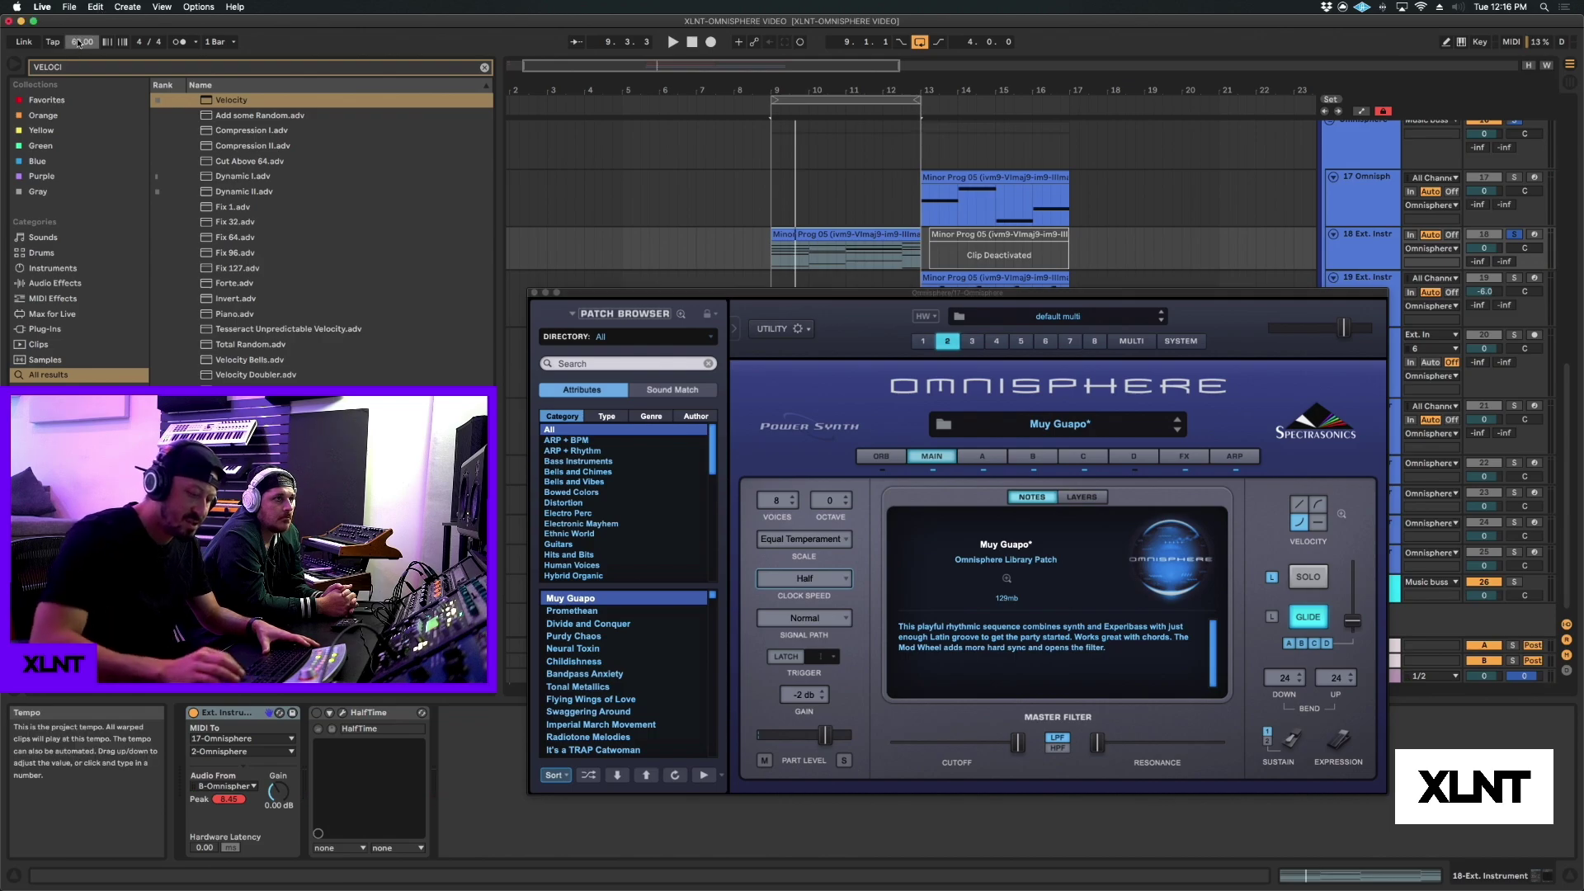
text(120)
key(Return)
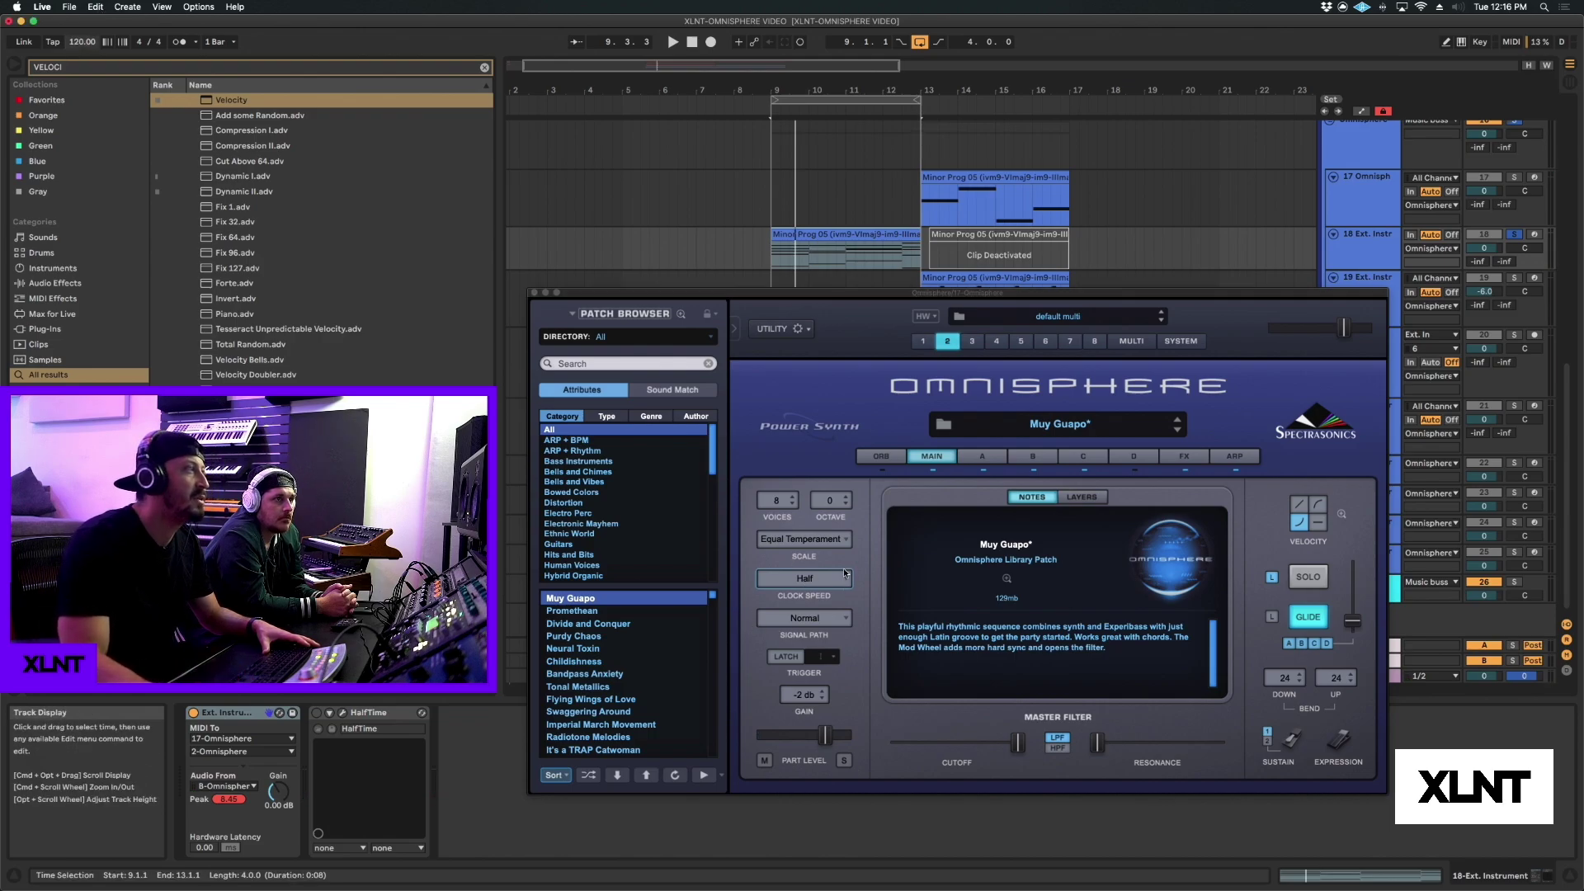
Set Muy Guapo's clock speed to 1/4 and play the loop to hear it.
drag(836, 293, 855, 285)
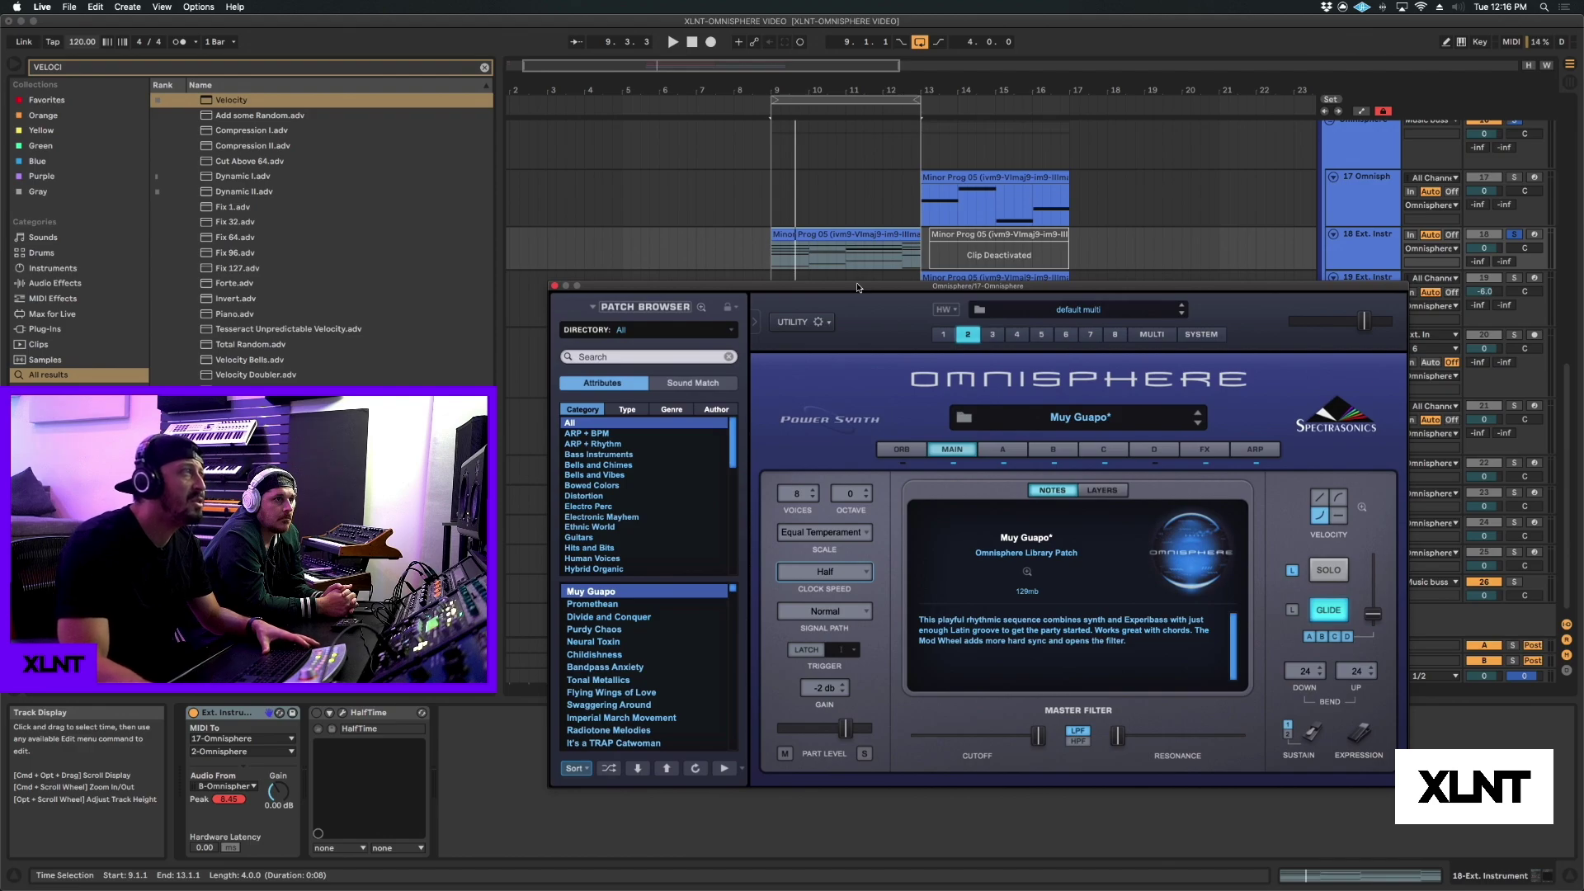
click(825, 571)
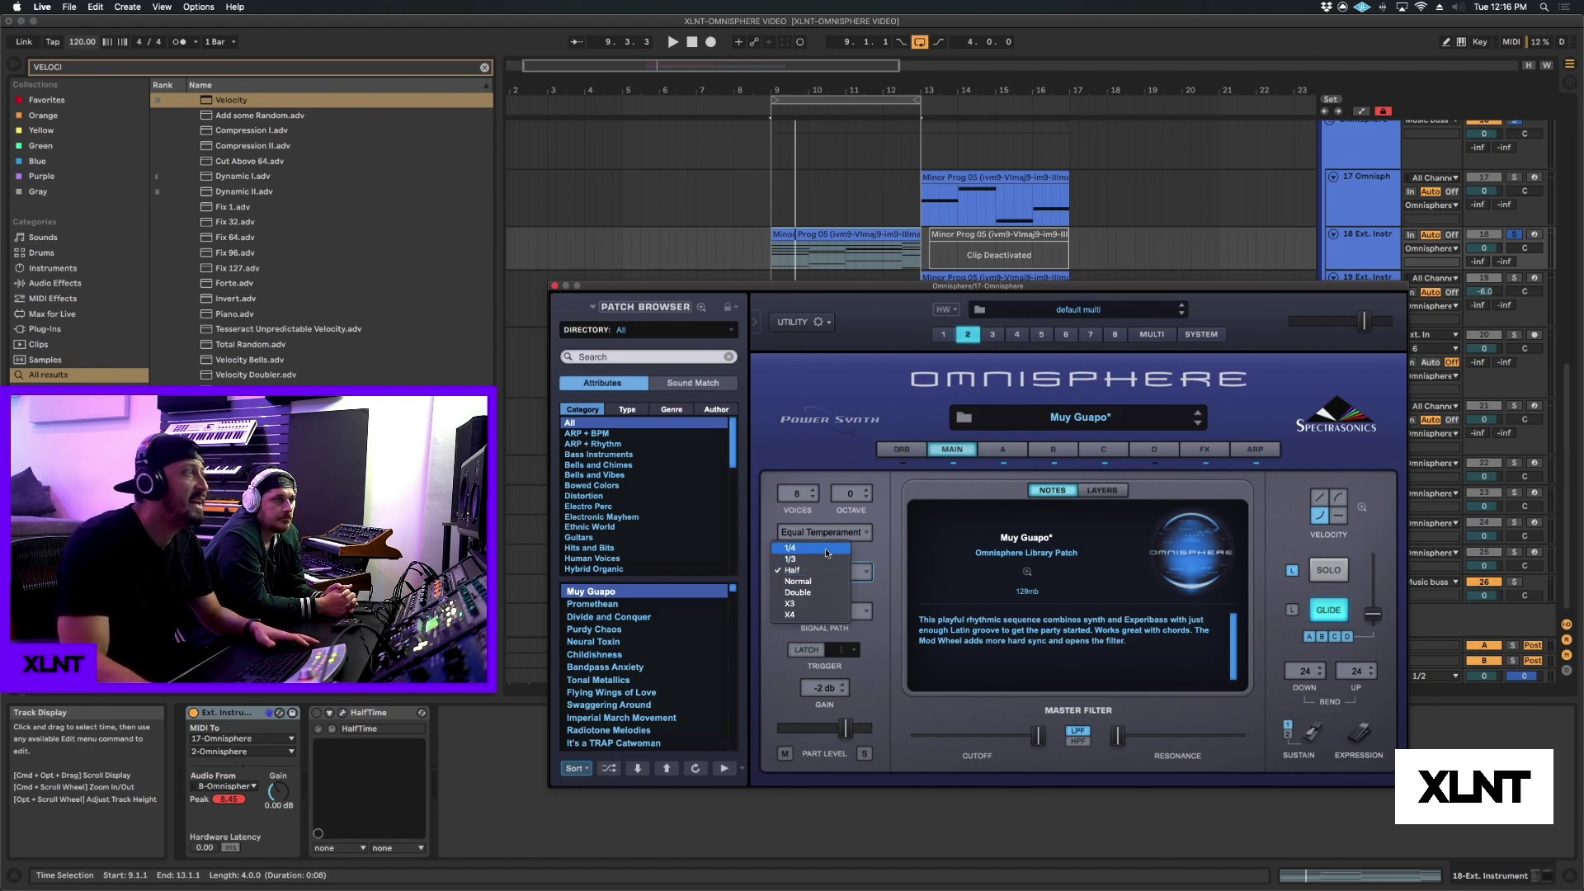
click(828, 548)
key(space)
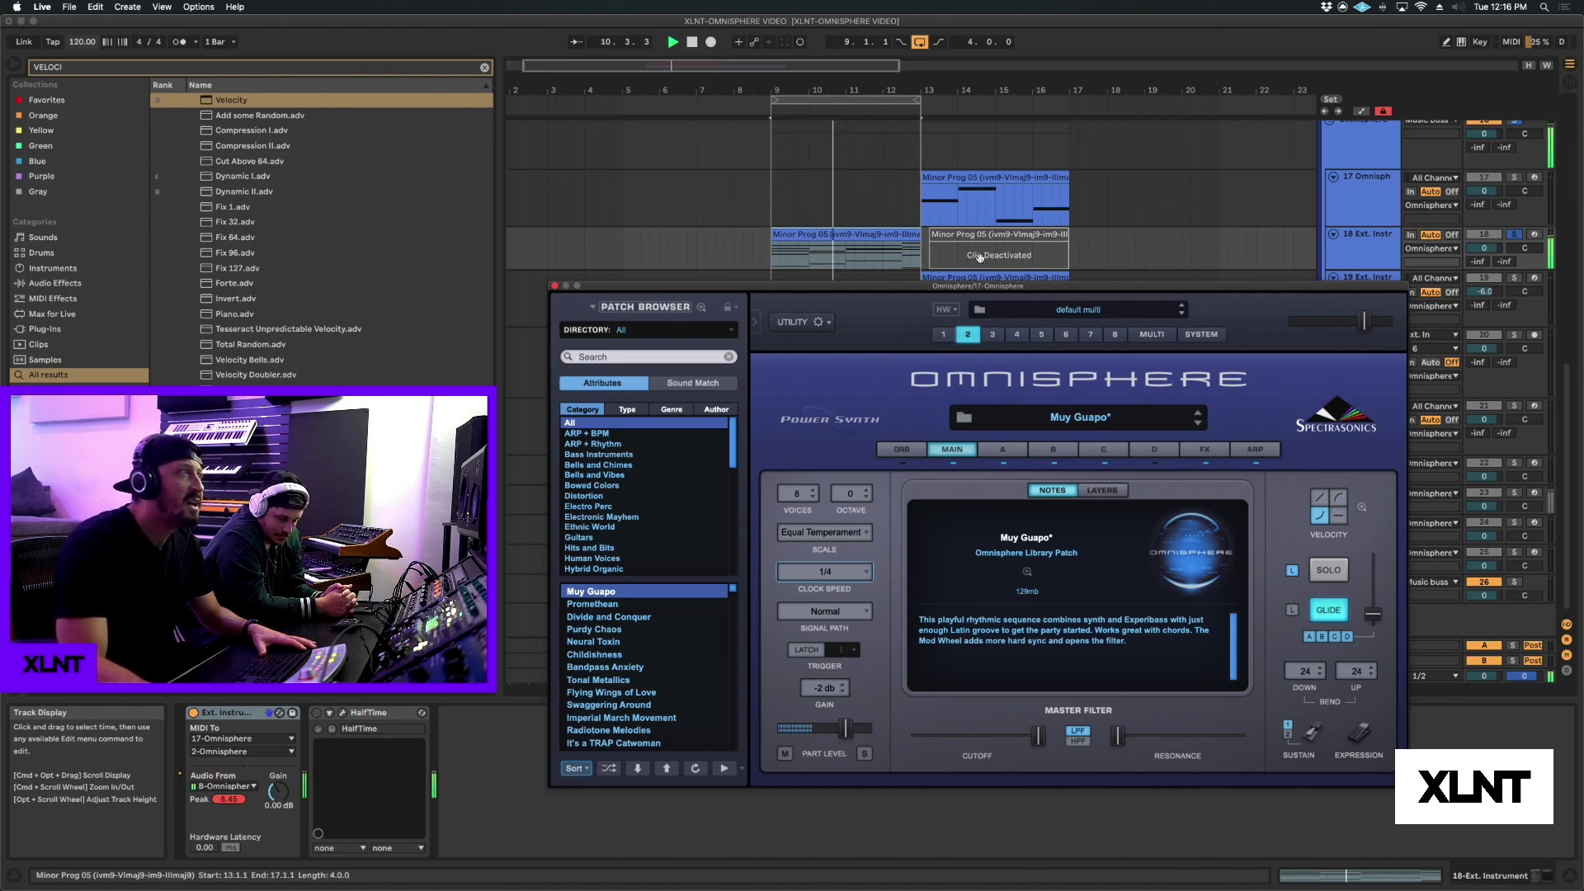
Stop playback and set Muy Guapo's clock speed to Half.
drag(945, 286, 808, 356)
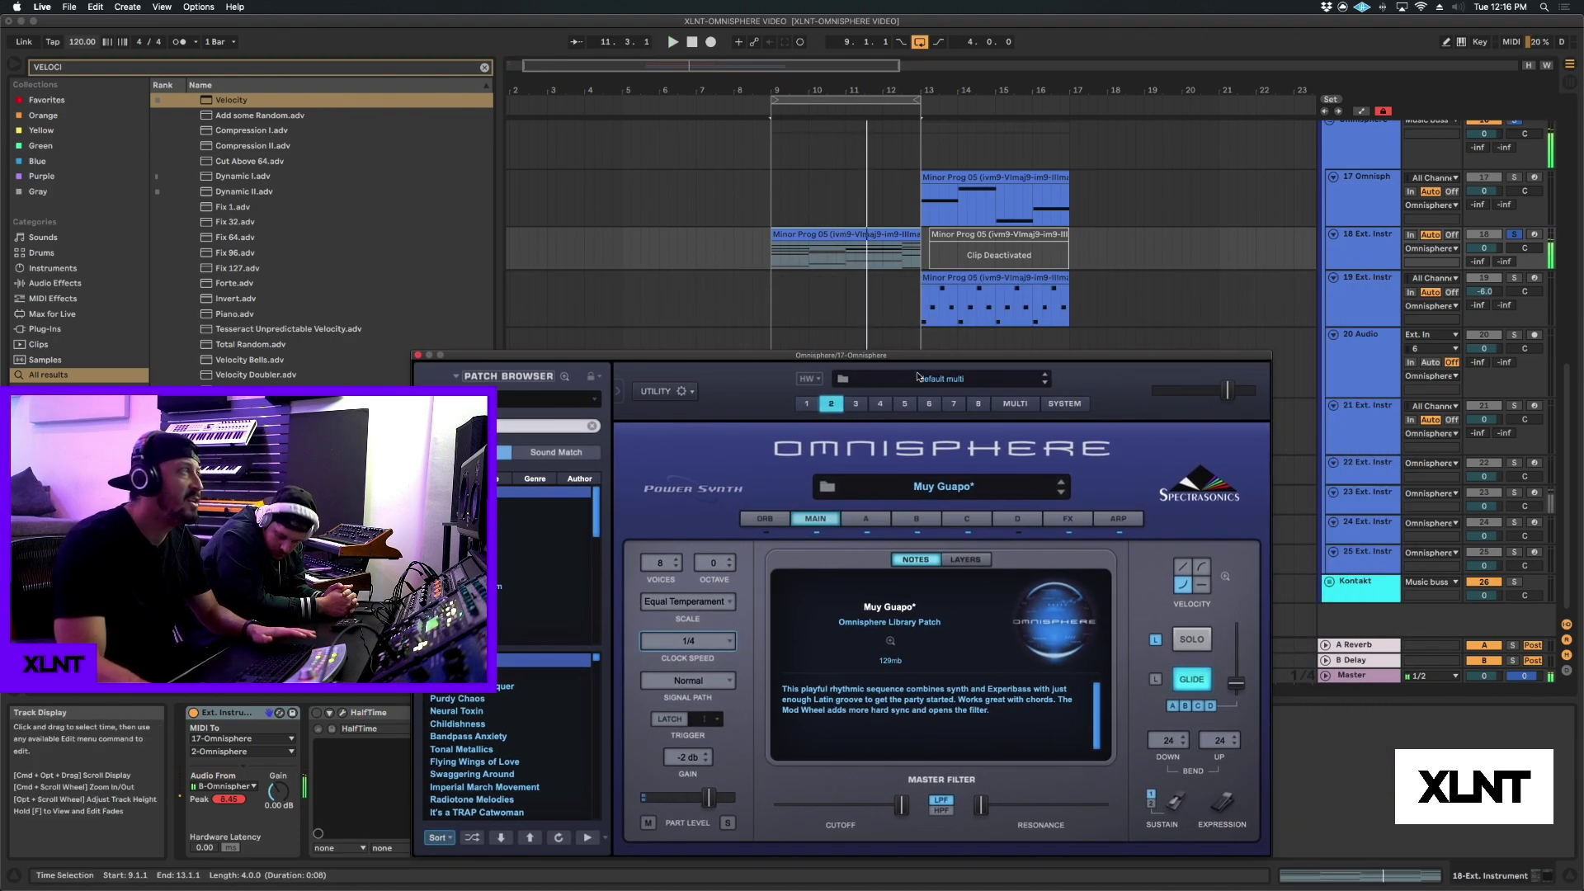
click(695, 658)
click(709, 691)
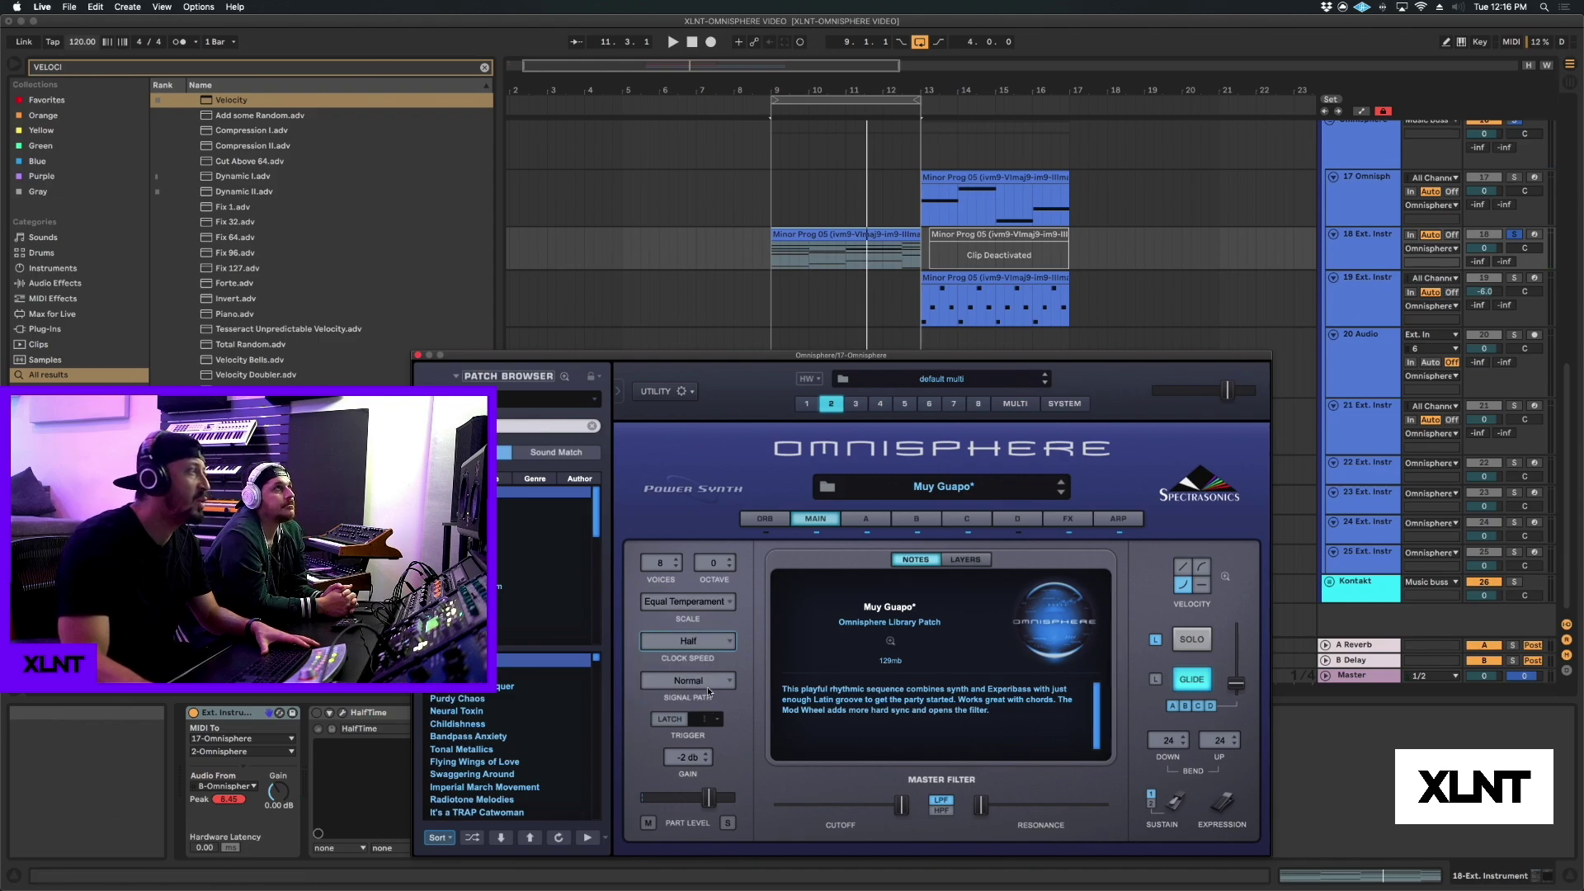
Show part 6's Backwards Neosoul patch and start playback from bar 13.
drag(1065, 358, 1057, 370)
drag(1057, 371, 1075, 397)
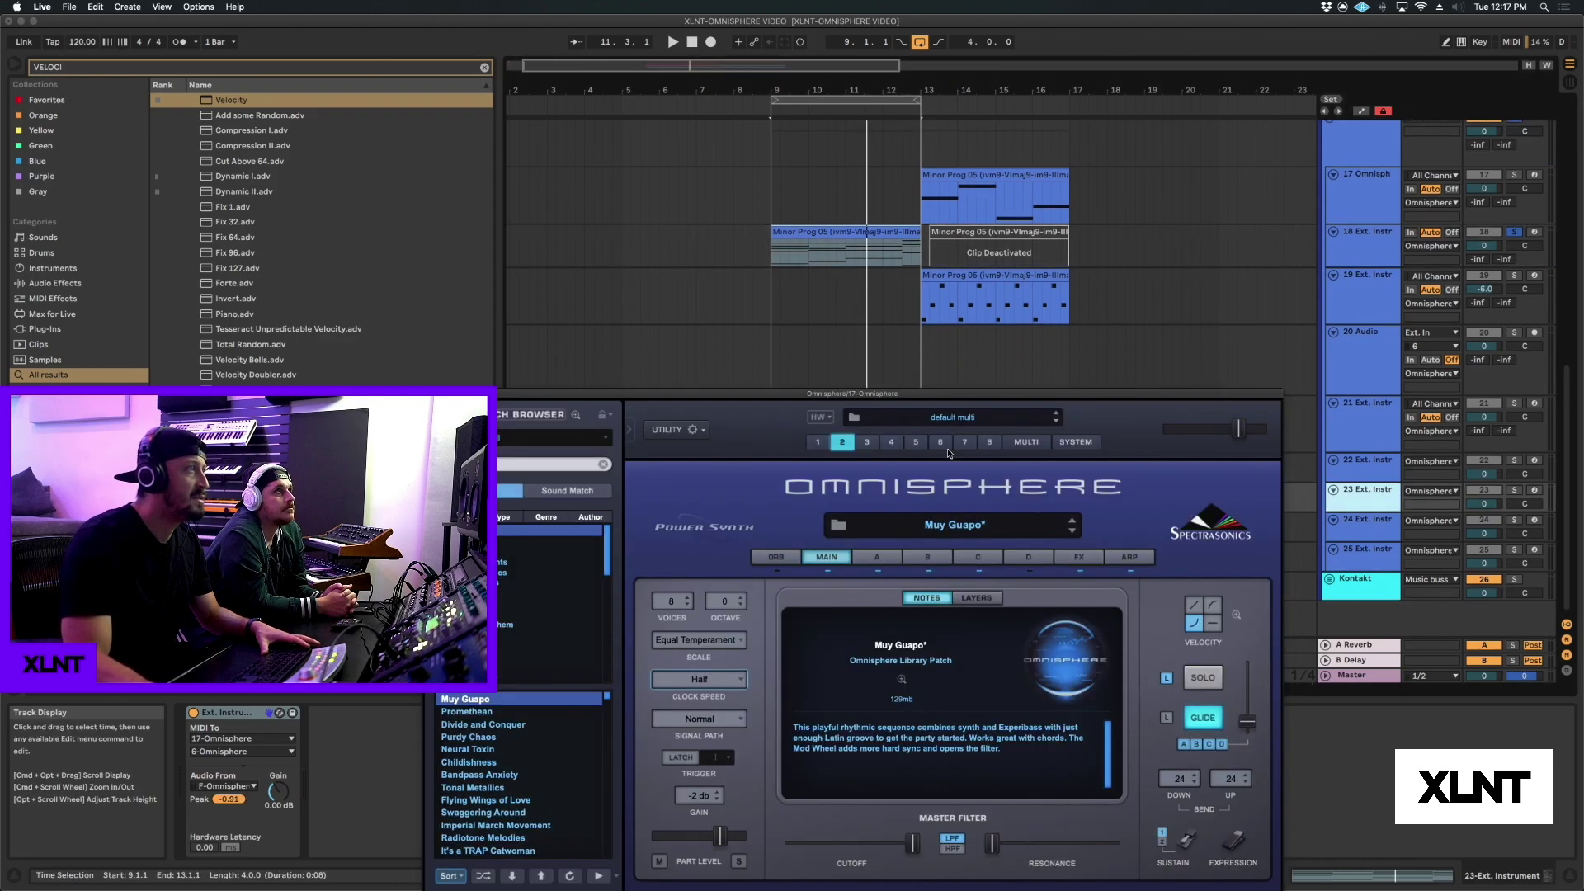
click(946, 447)
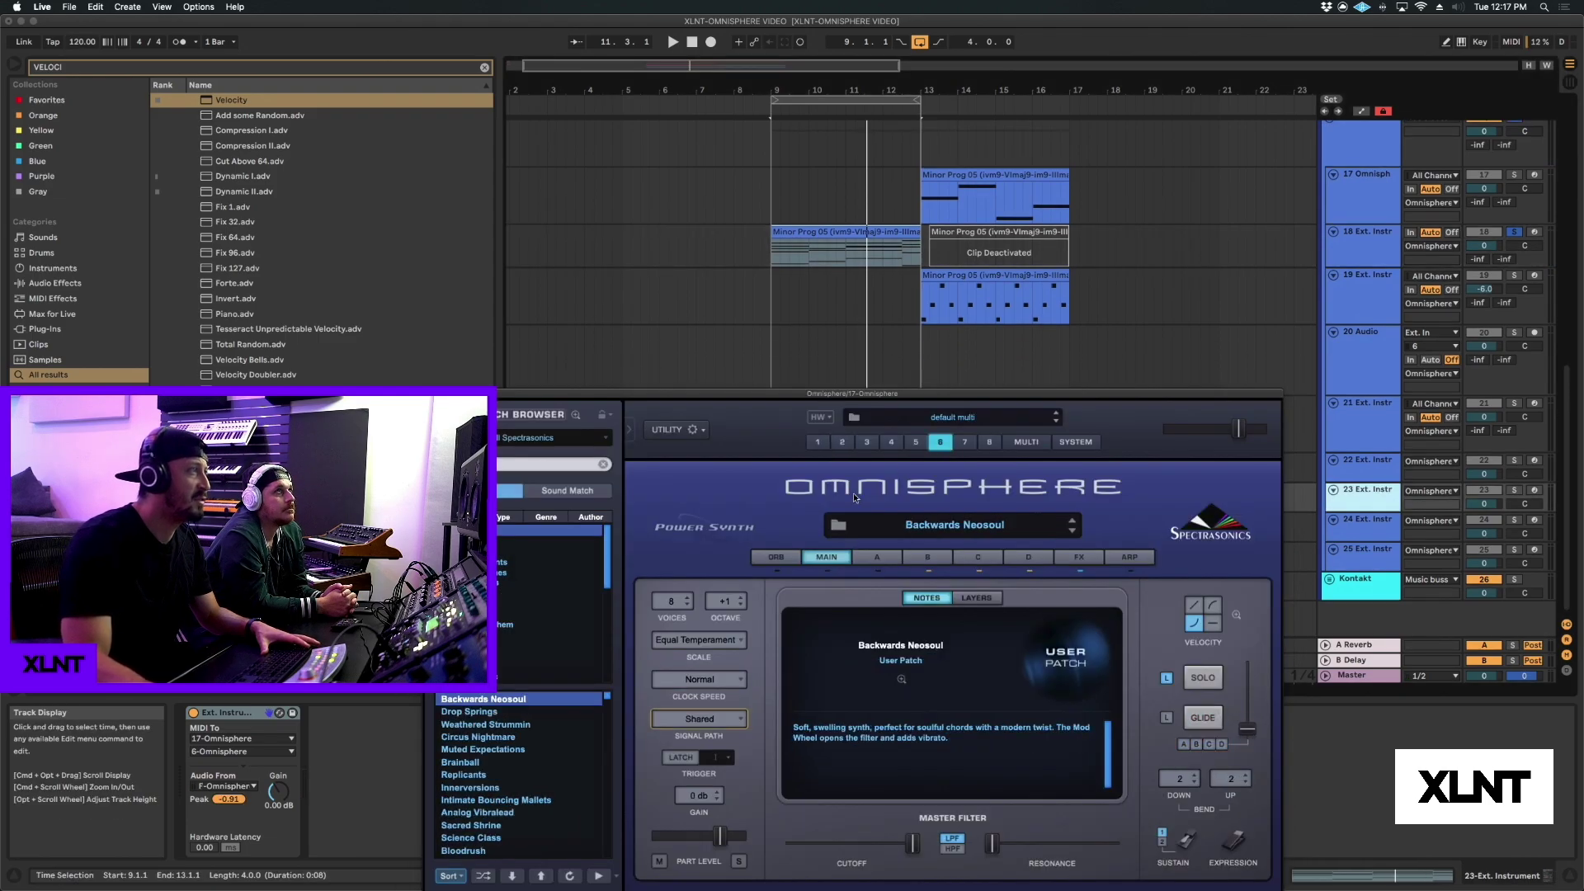
click(921, 363)
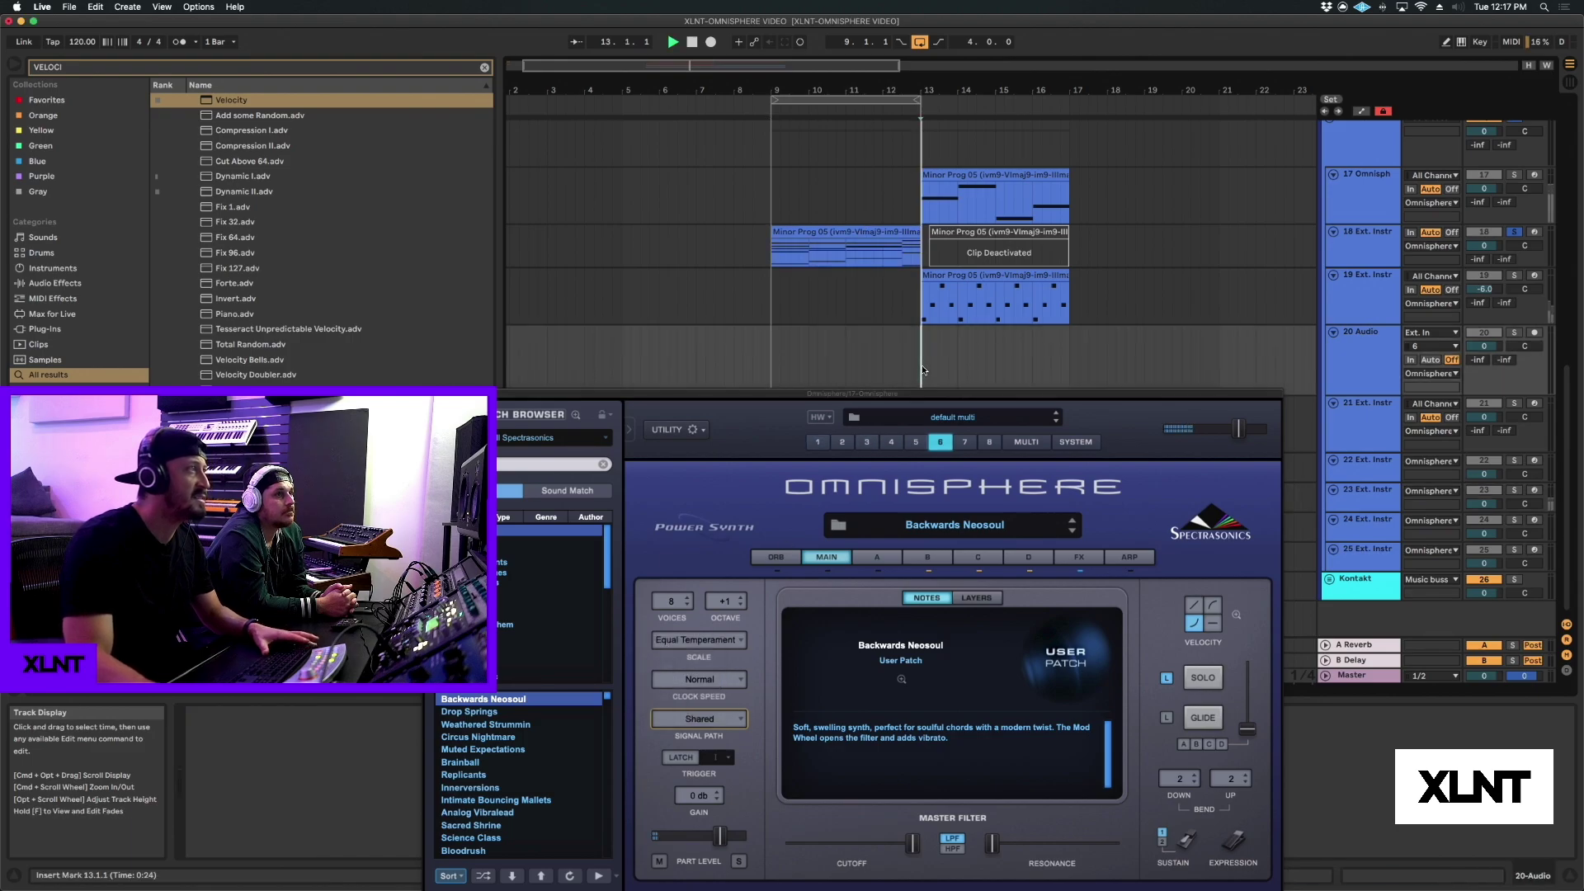
key(space)
Set Backwards Neosoul's clock speed to Half while the clips play.
drag(1015, 401, 1072, 331)
drag(1210, 307, 1208, 263)
click(766, 562)
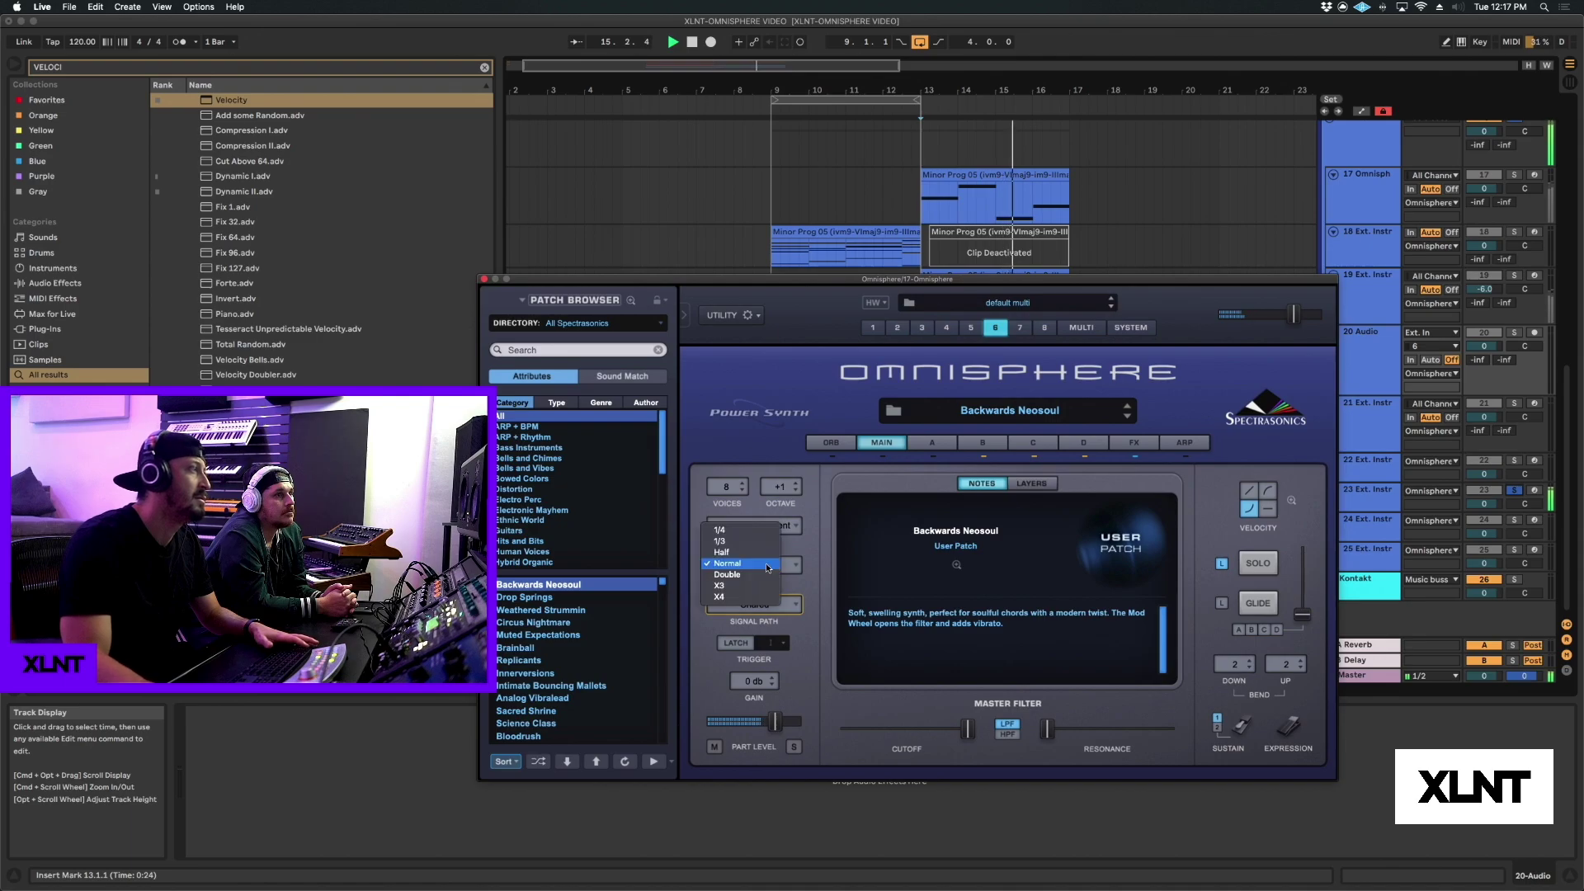
click(766, 554)
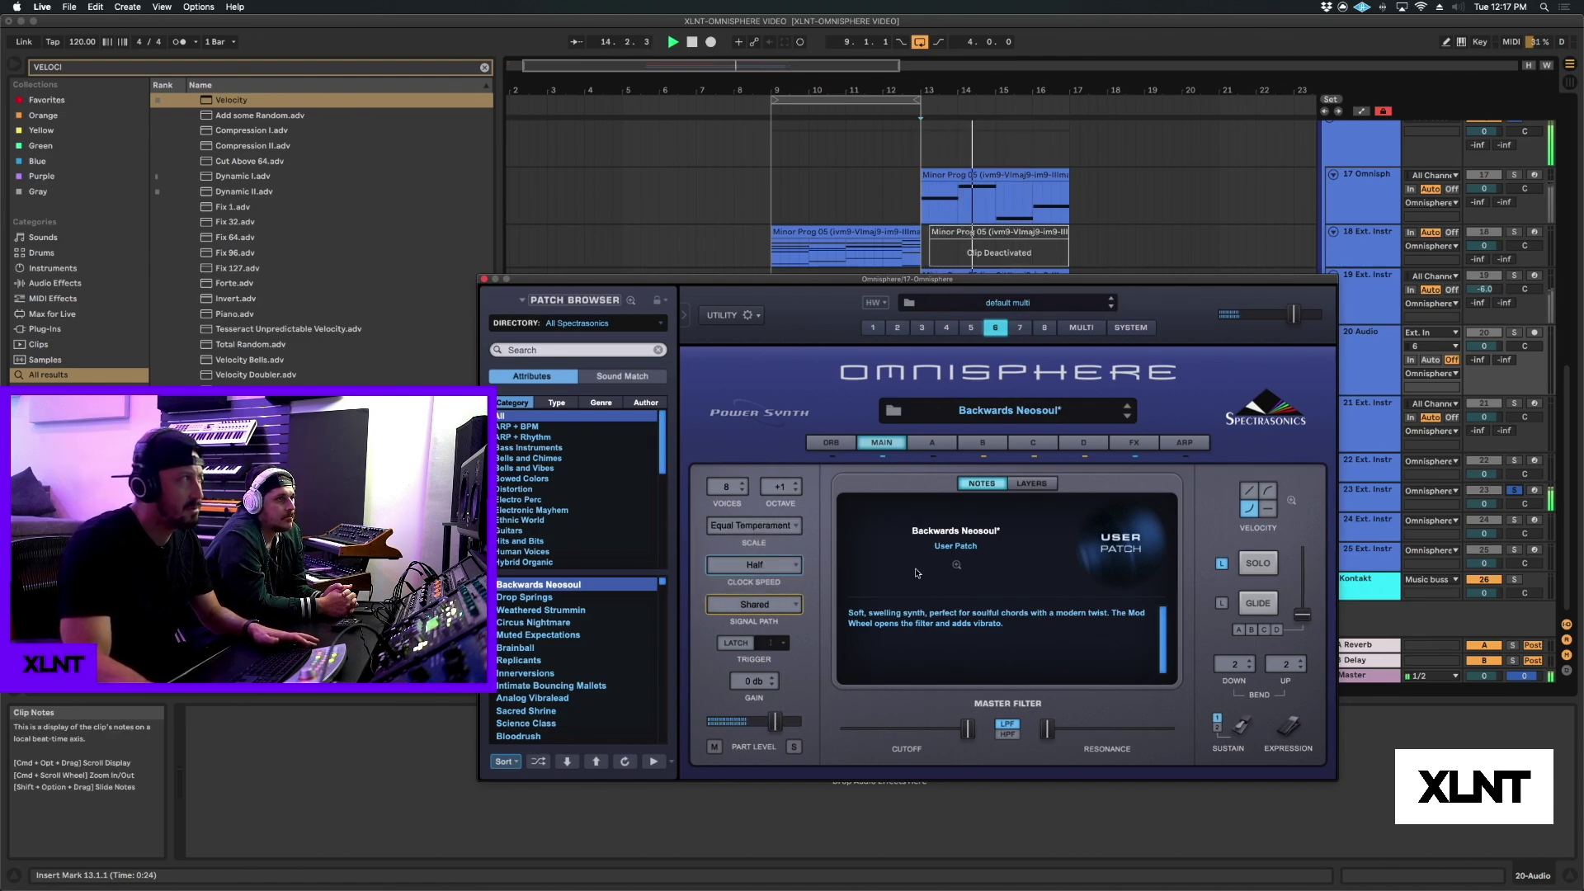
Set Backwards Neosoul's clock speed to 1/4 and listen until playback is stopped.
click(760, 563)
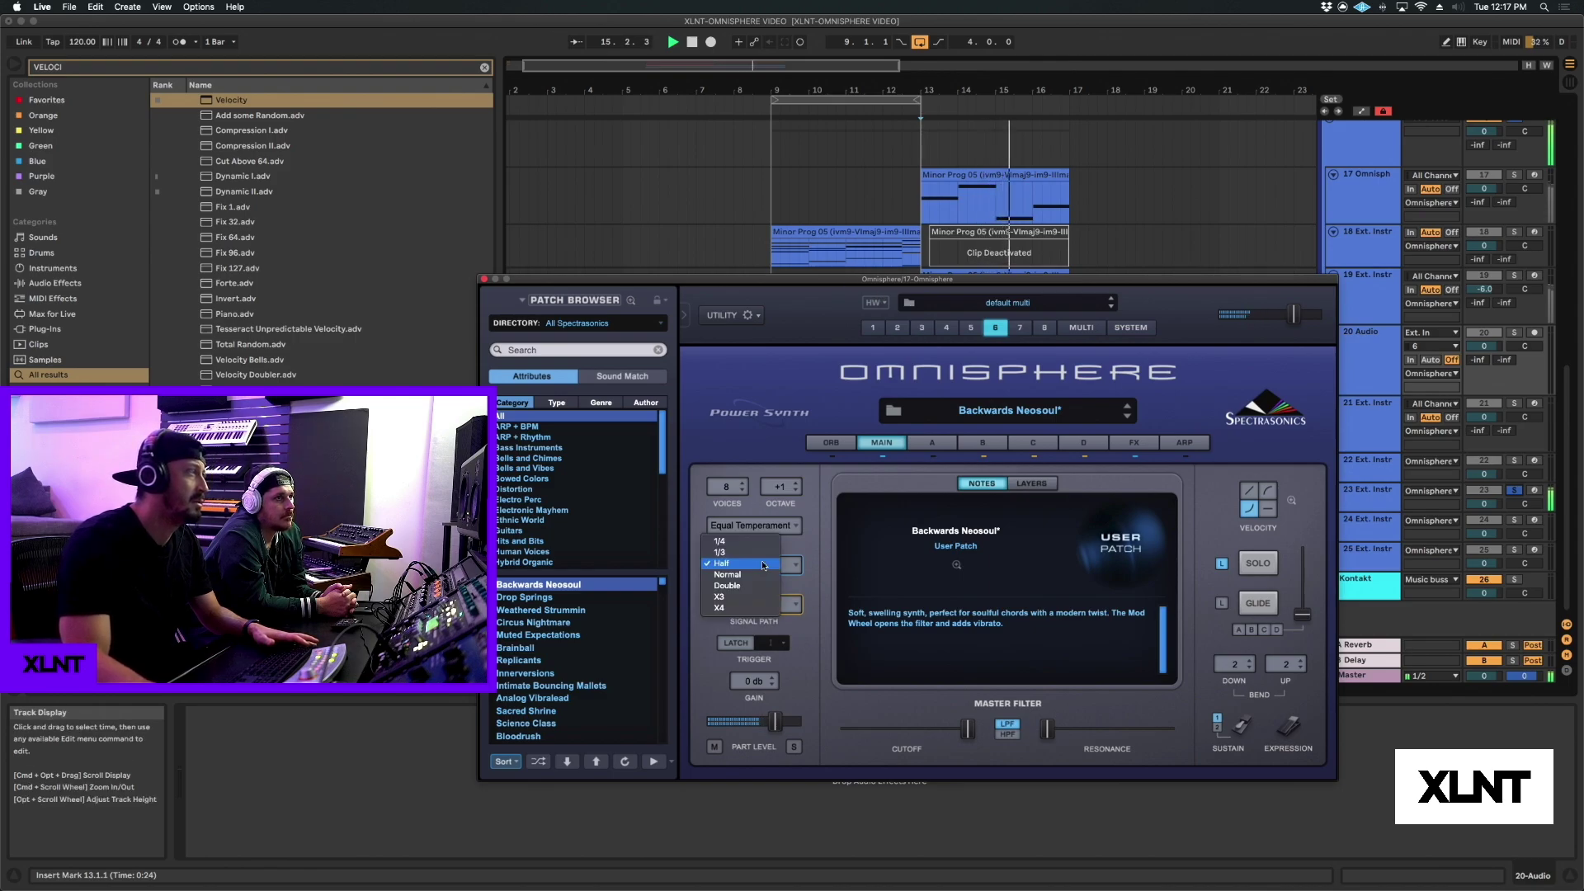
click(764, 542)
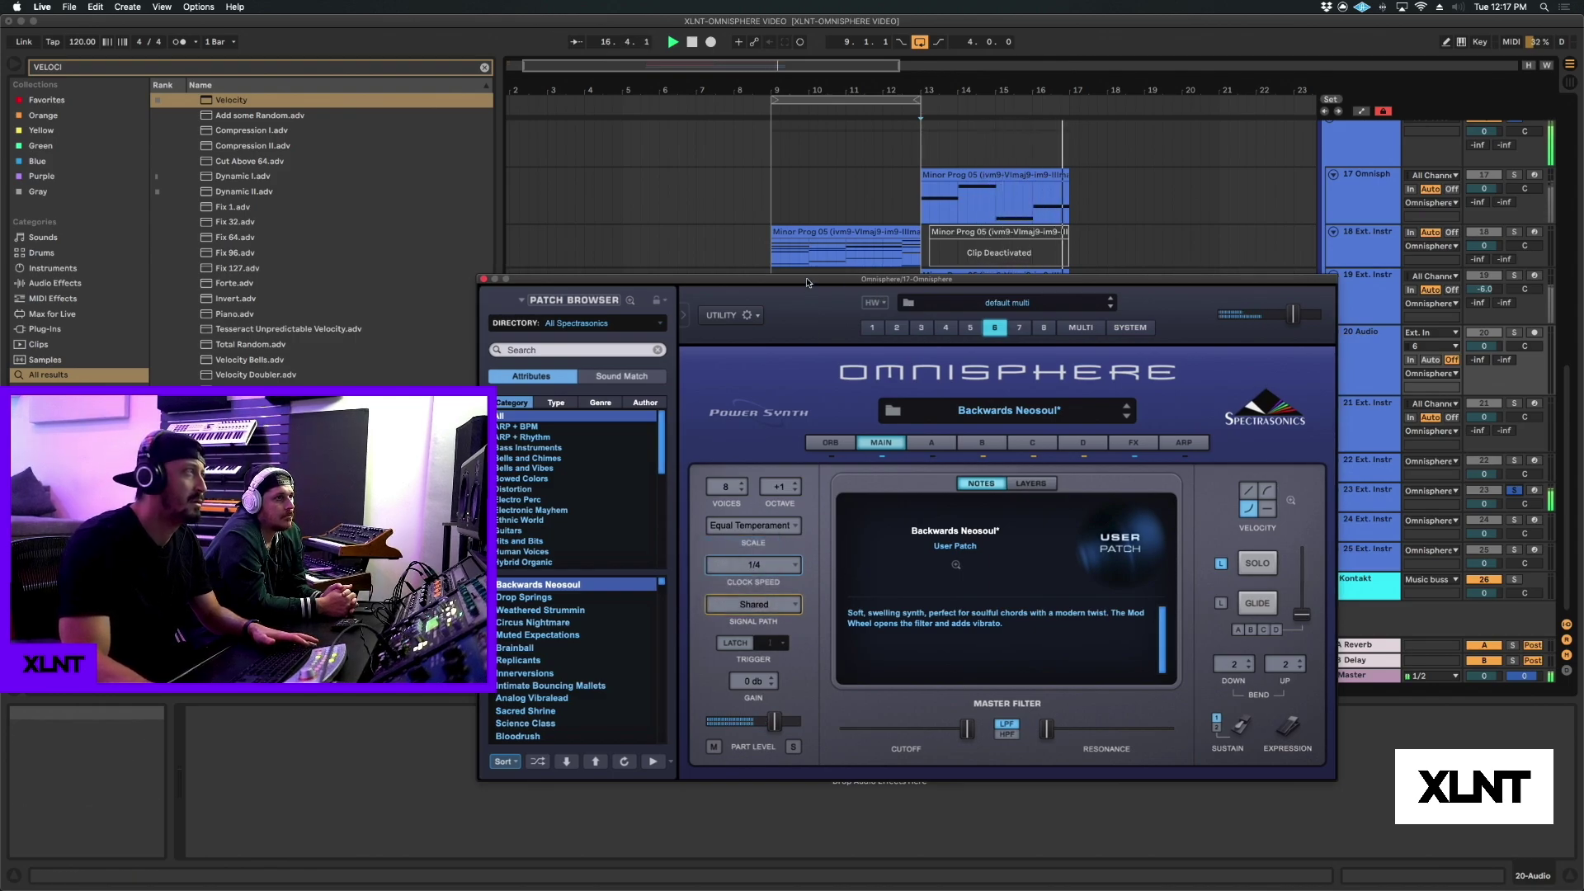
drag(808, 280, 799, 216)
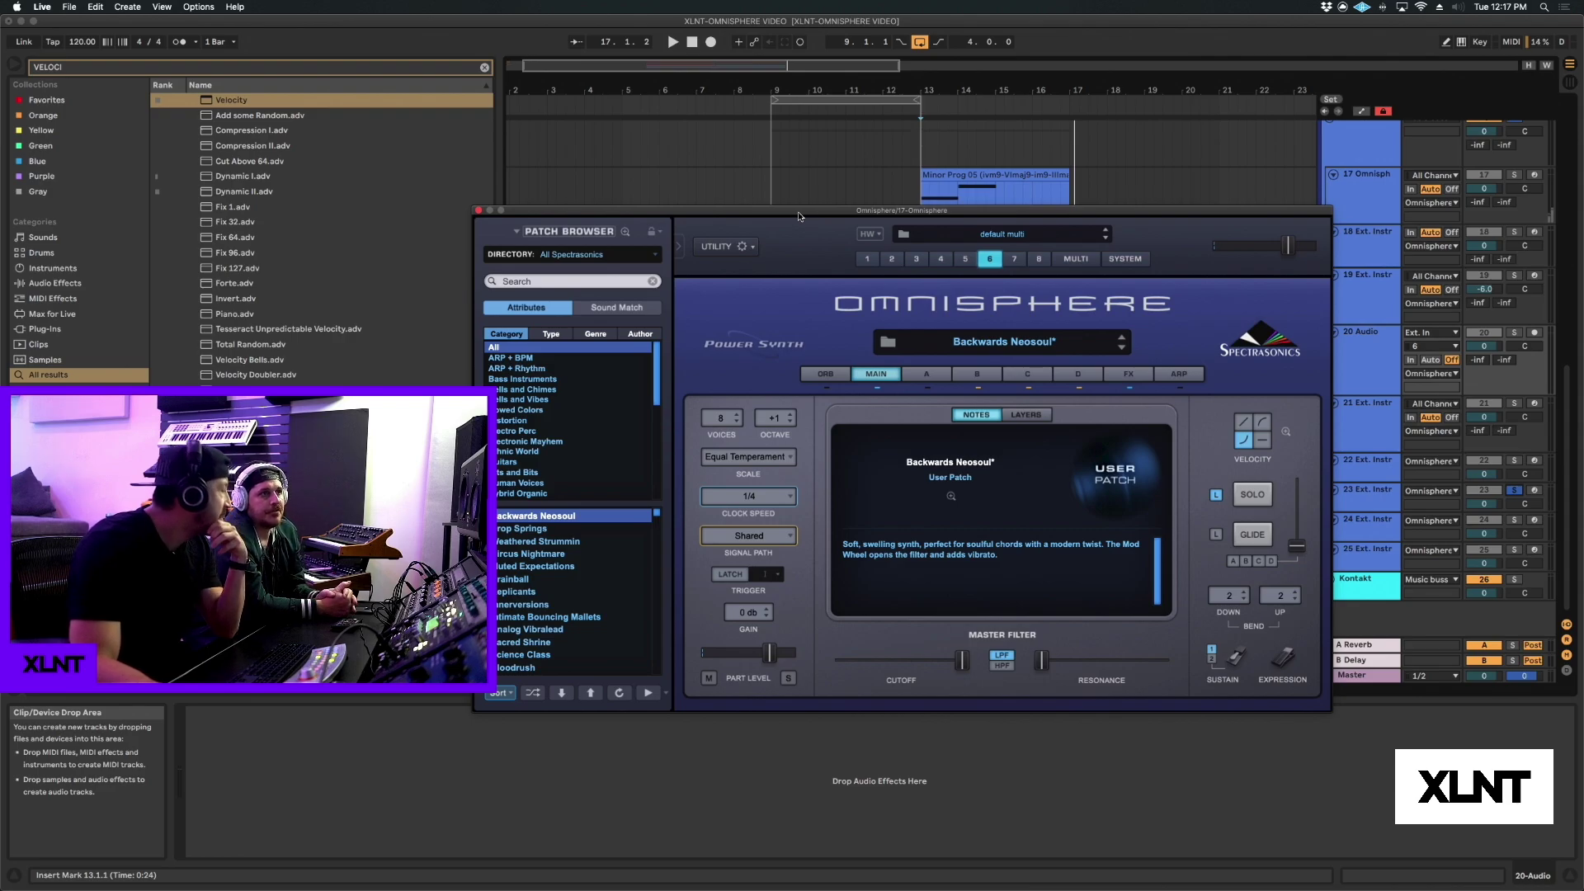
drag(801, 216, 873, 221)
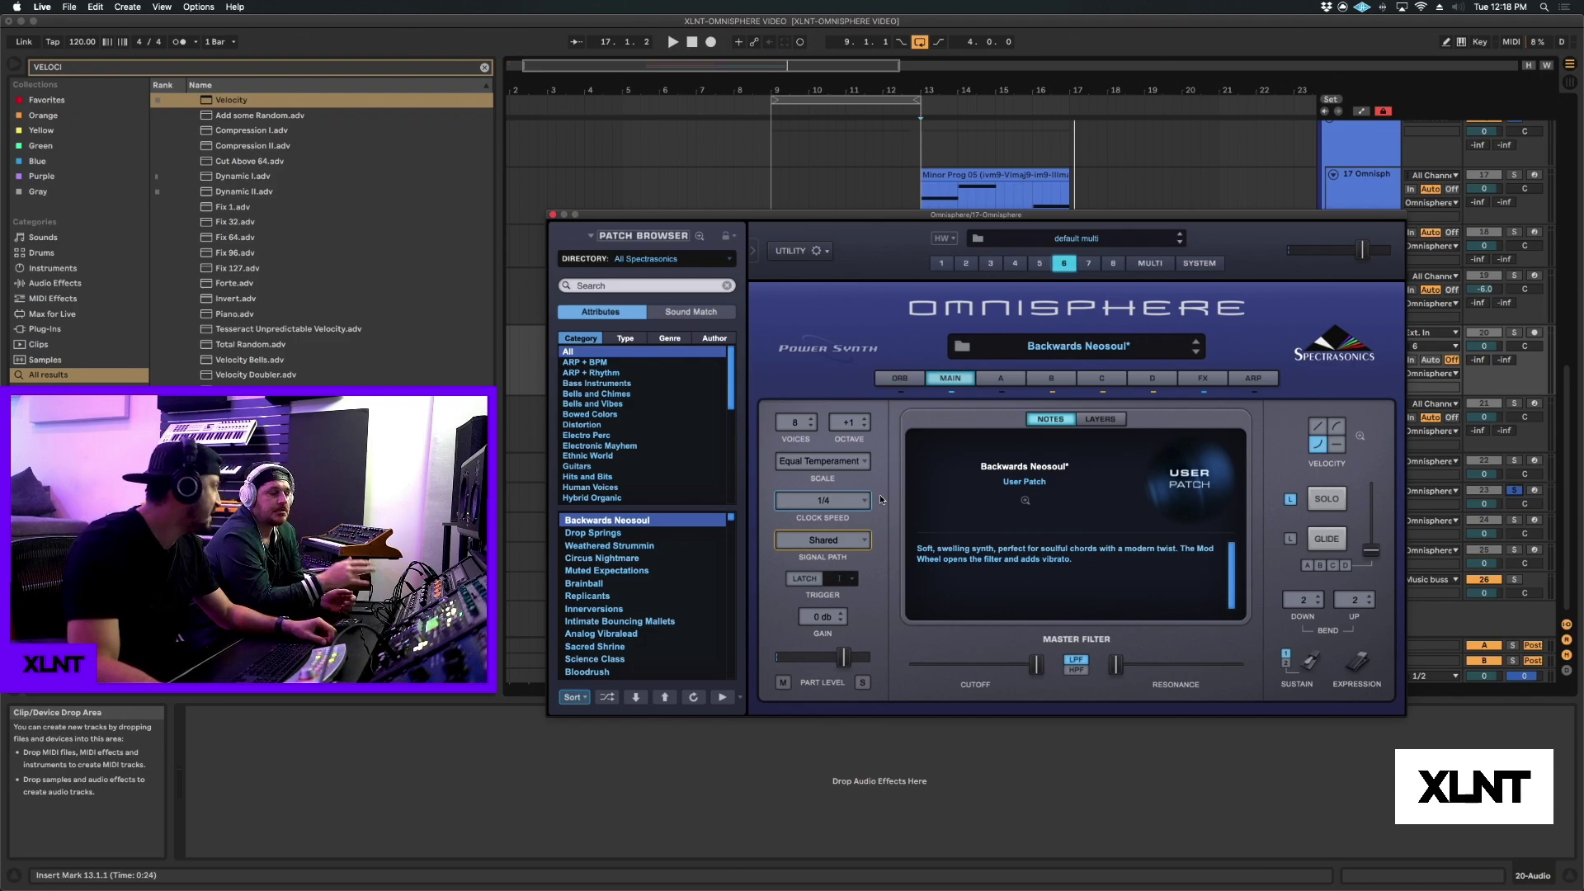
Show part 1's Post-Modern Duophone patch and close the Omnisphere window to reveal the arrangement.
drag(1262, 221, 1216, 217)
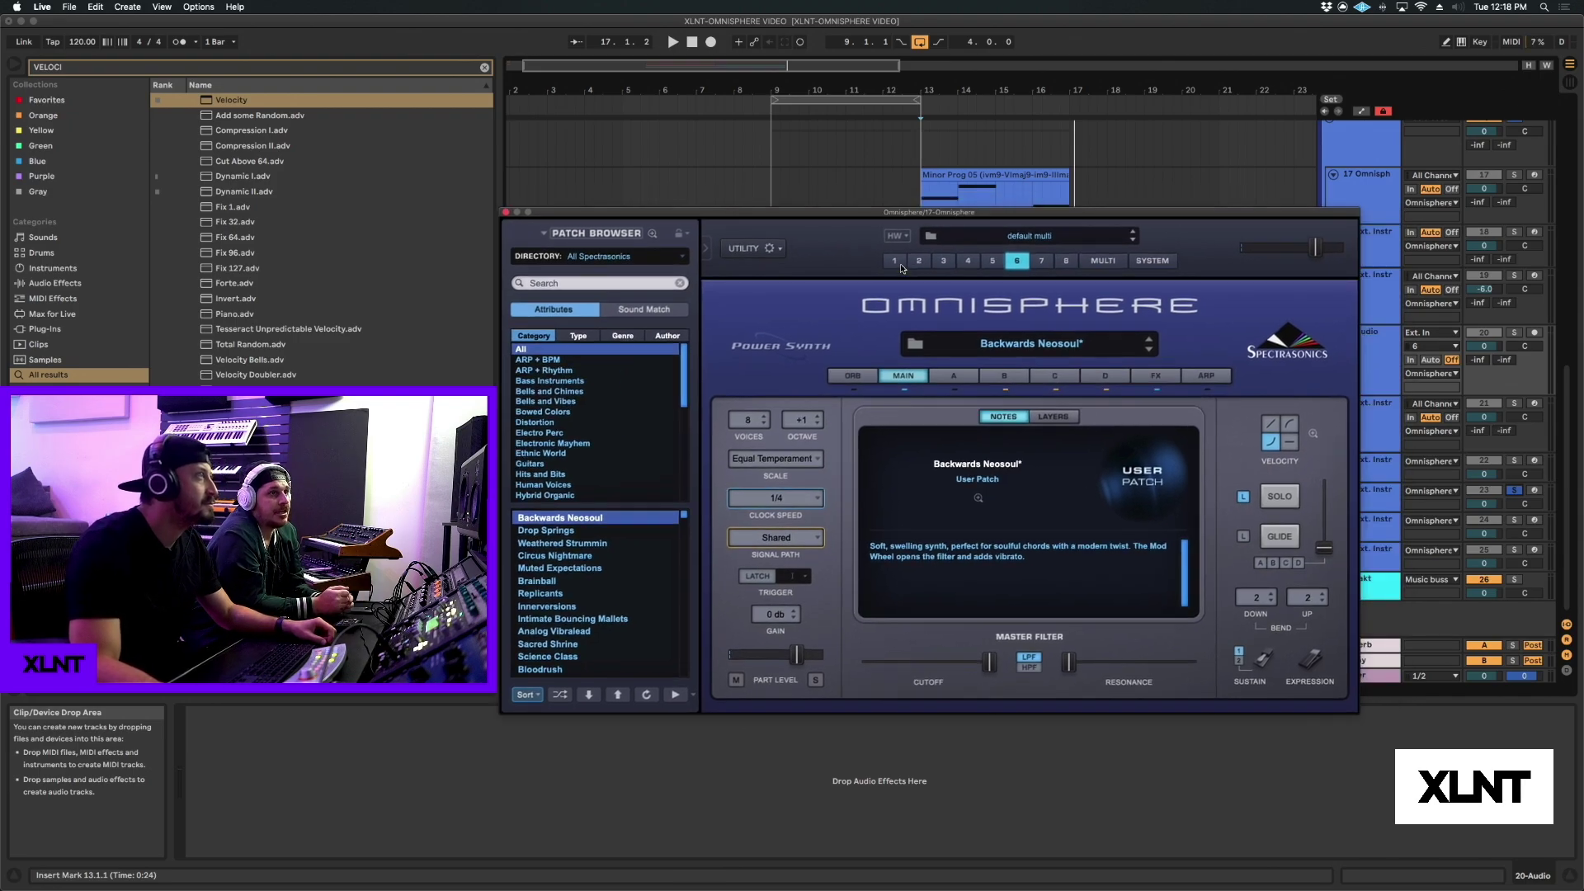
click(895, 261)
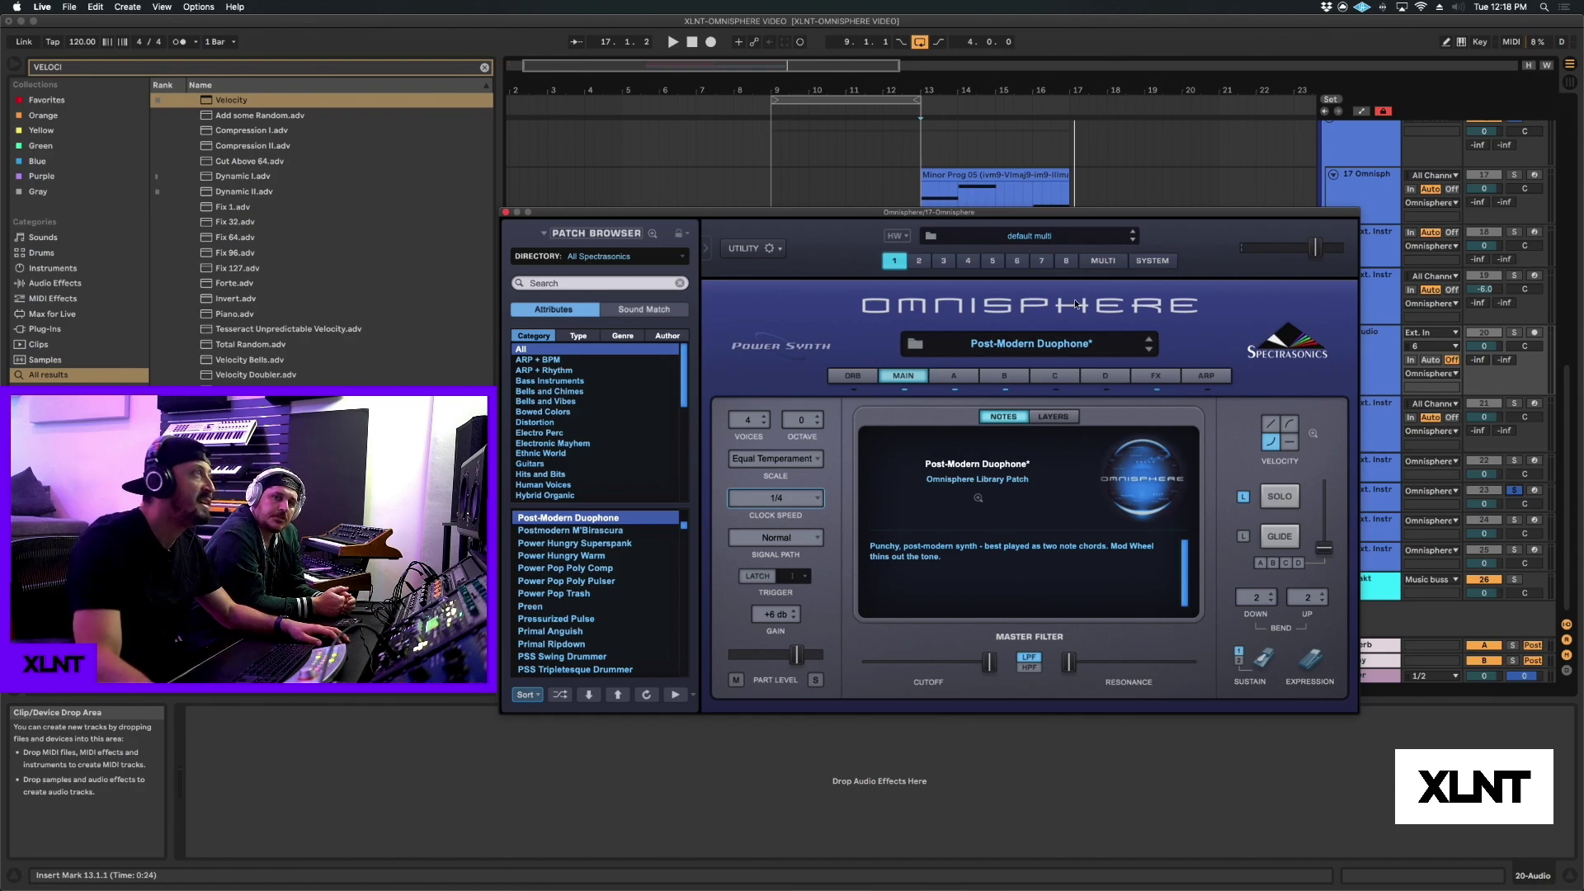
drag(860, 212, 870, 178)
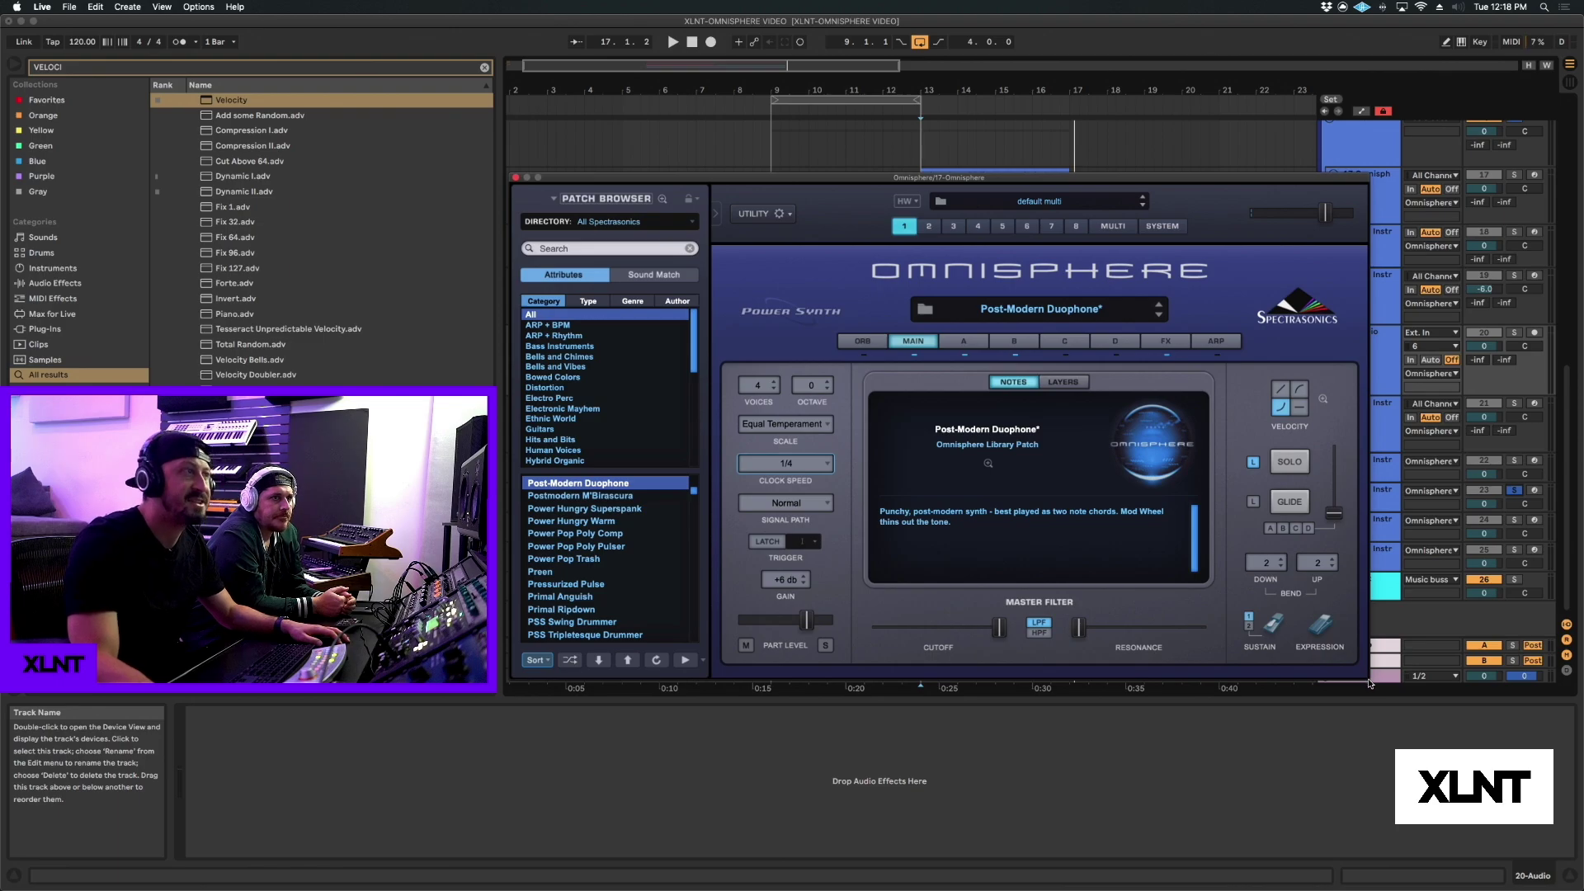
drag(821, 181, 774, 170)
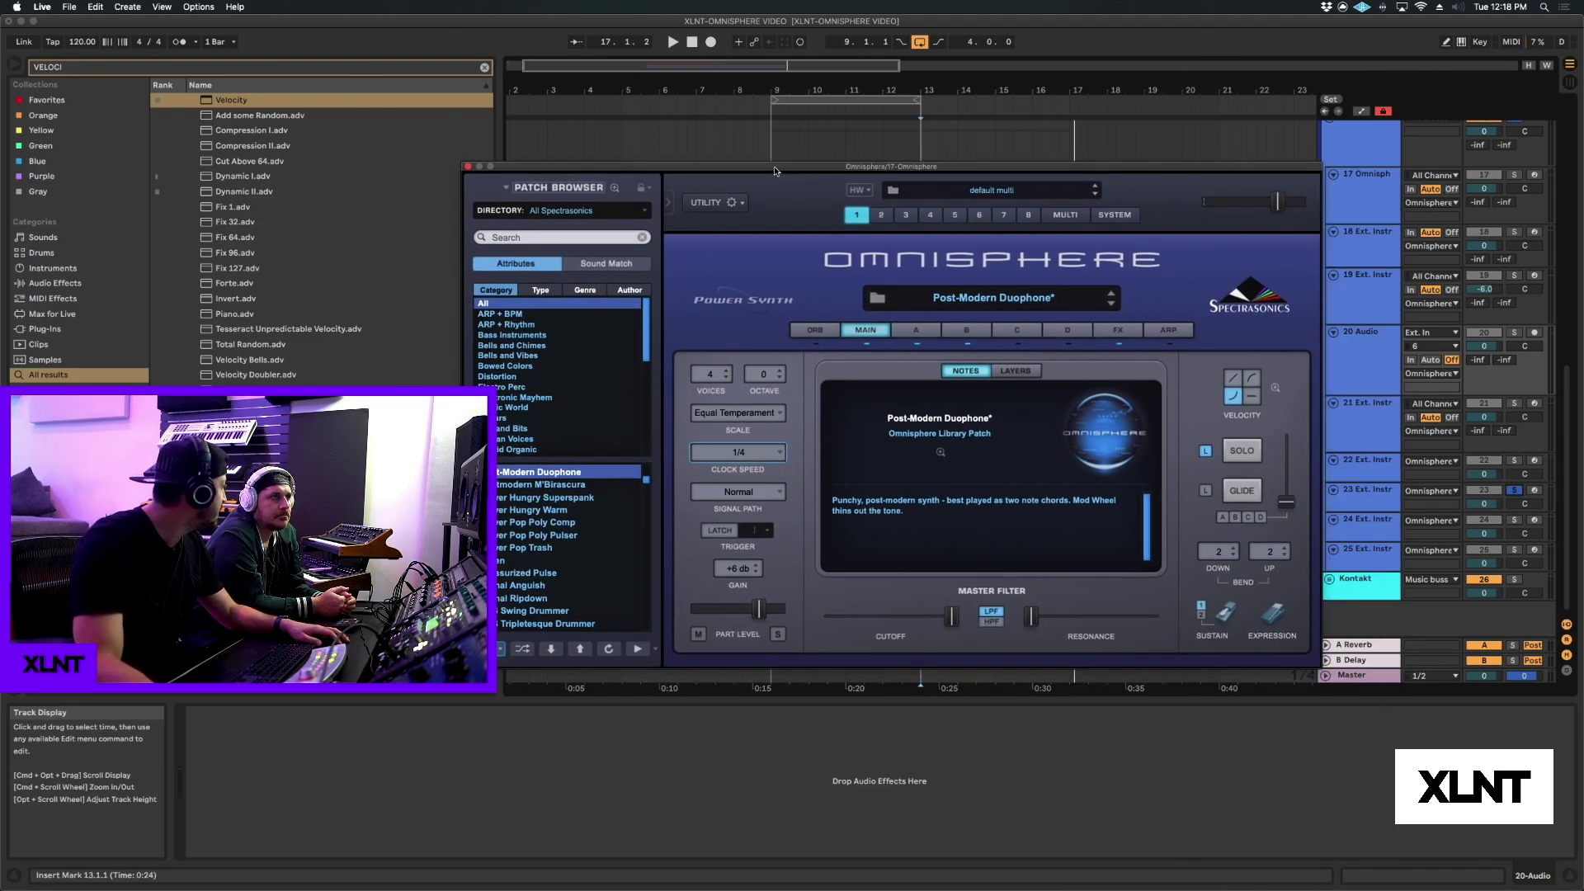
drag(517, 168, 625, 174)
click(550, 174)
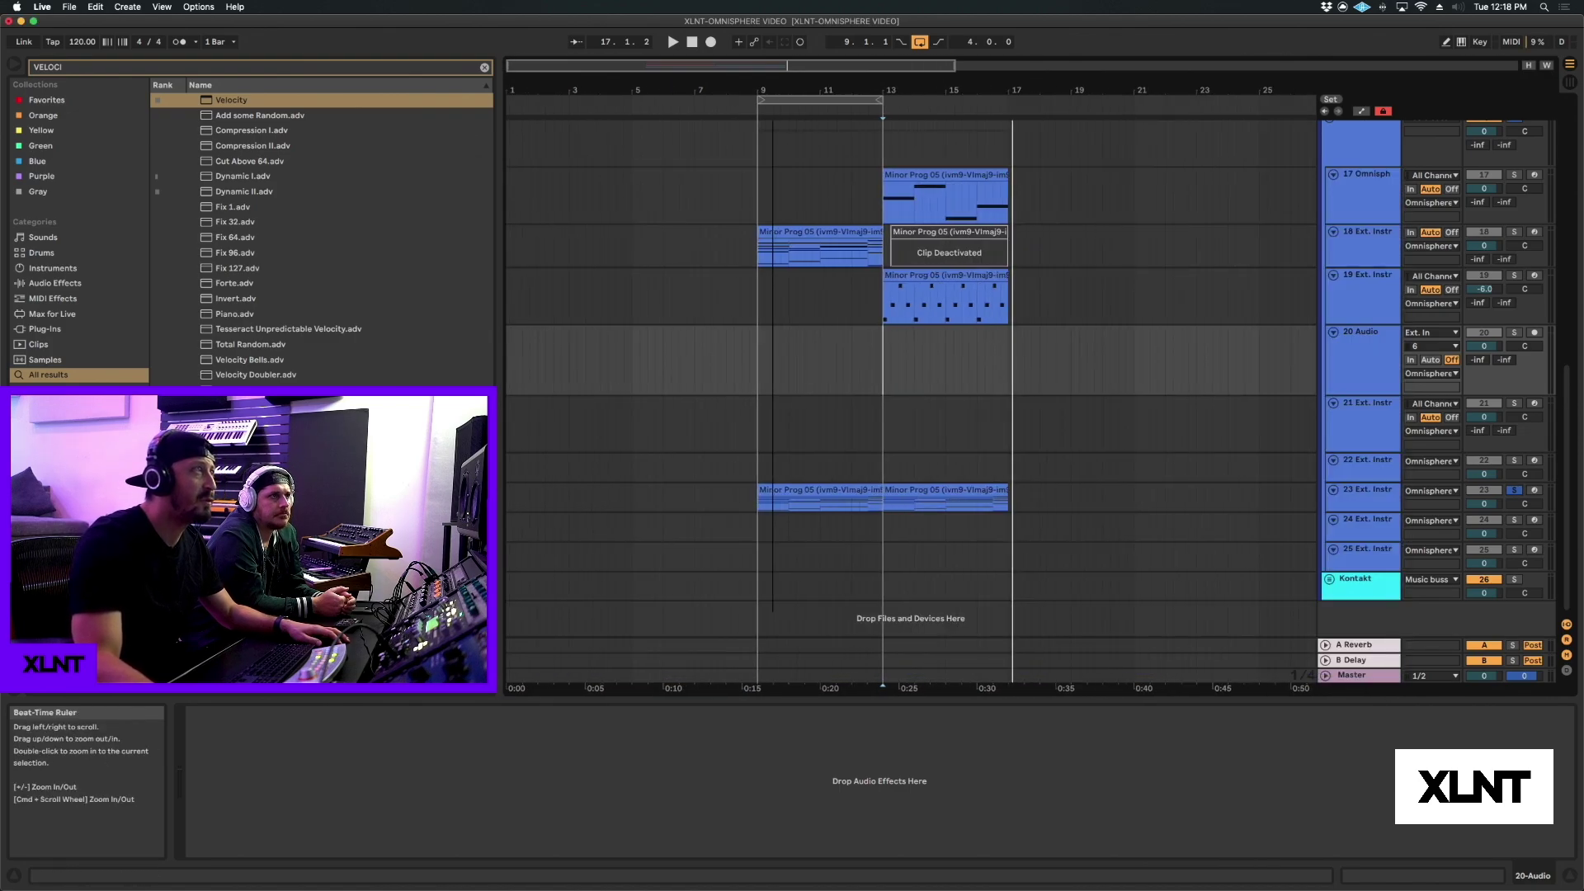
scroll(745, 363, up, 5)
scroll(746, 363, down, 8)
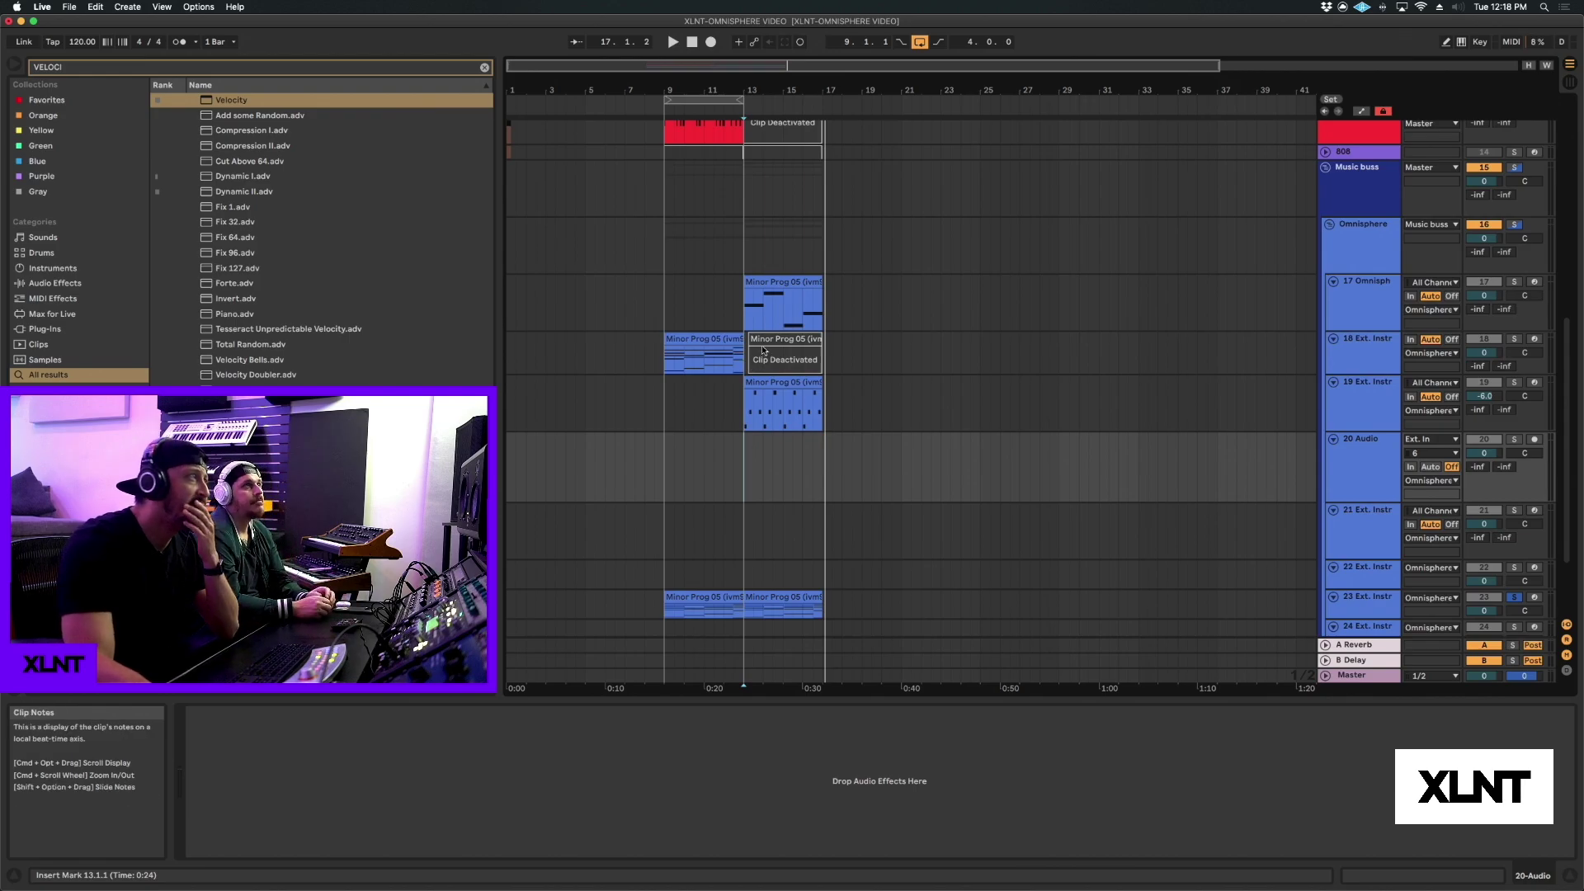
drag(702, 83, 759, 249)
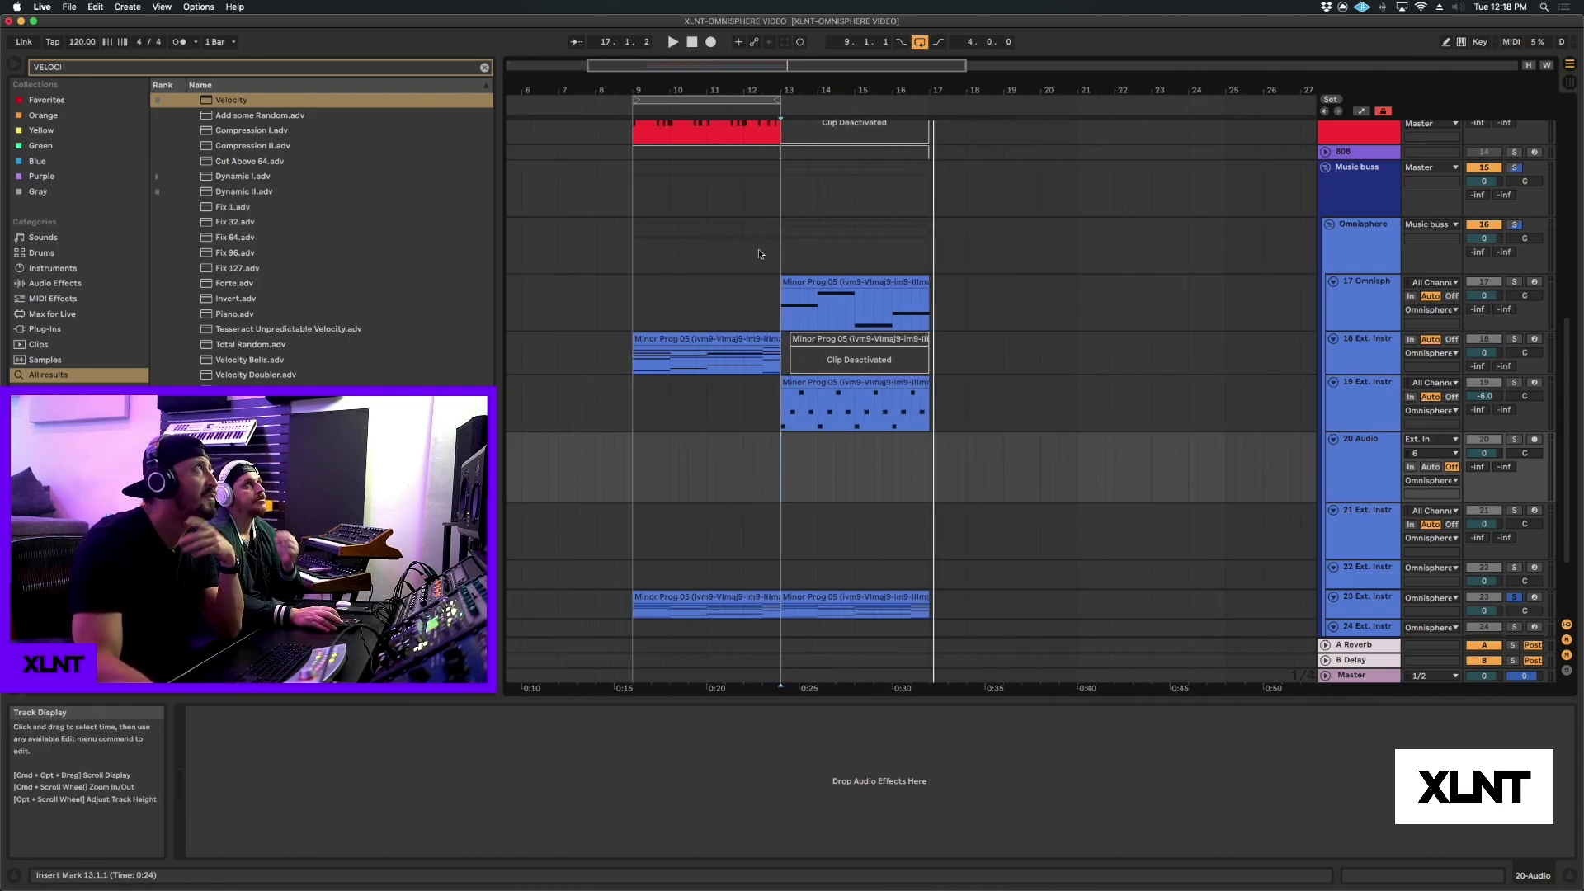
scroll(732, 409, up, 1)
scroll(733, 409, left, 1)
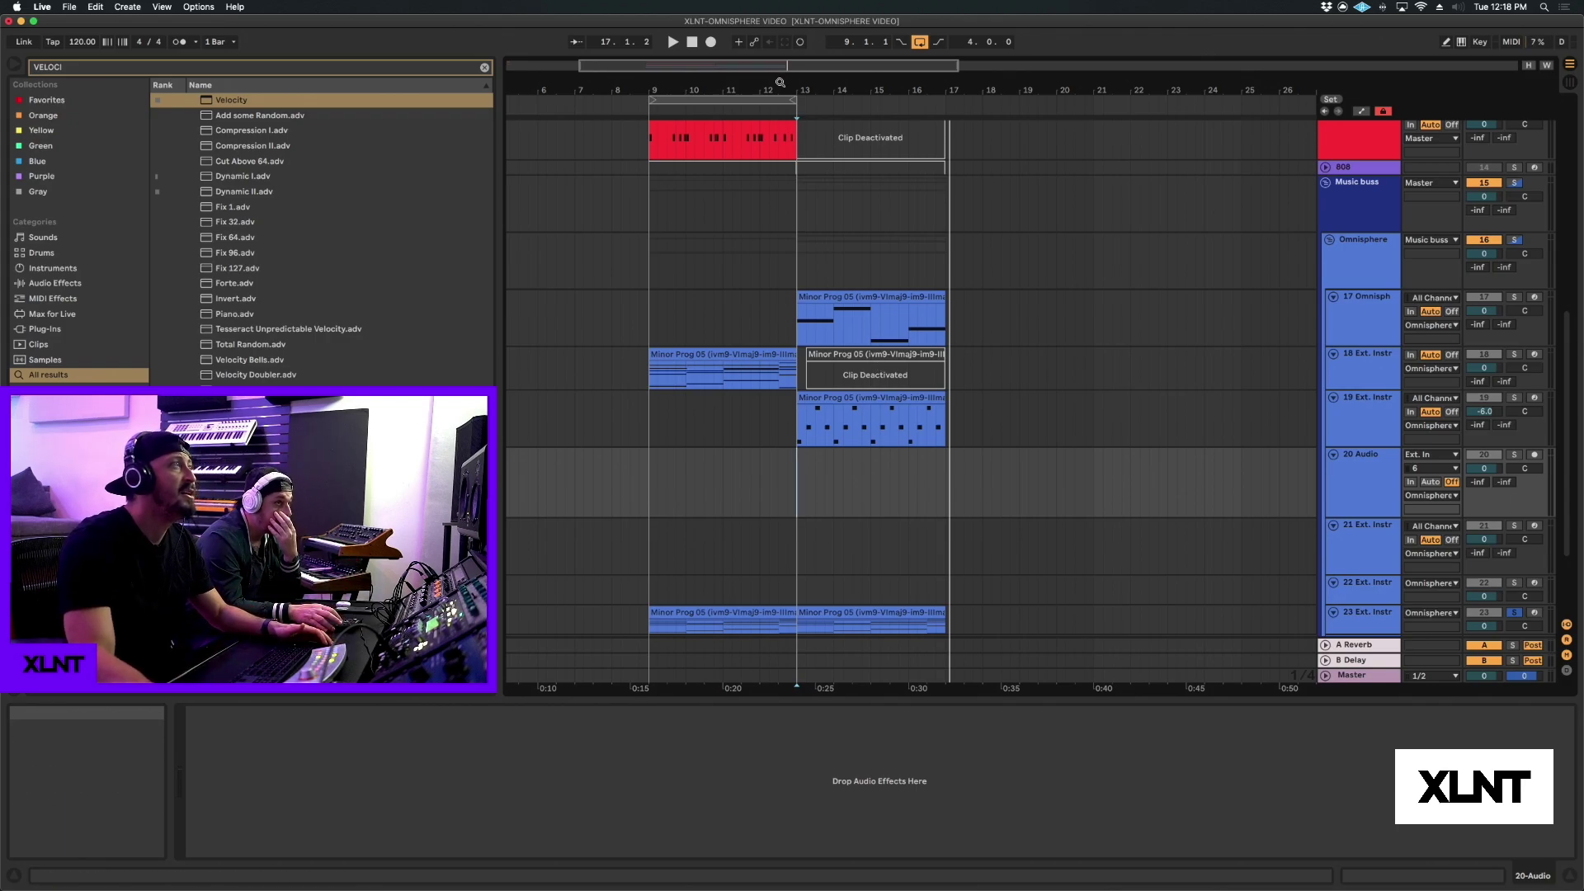
drag(796, 91, 796, 103)
scroll(1345, 396, down, 3)
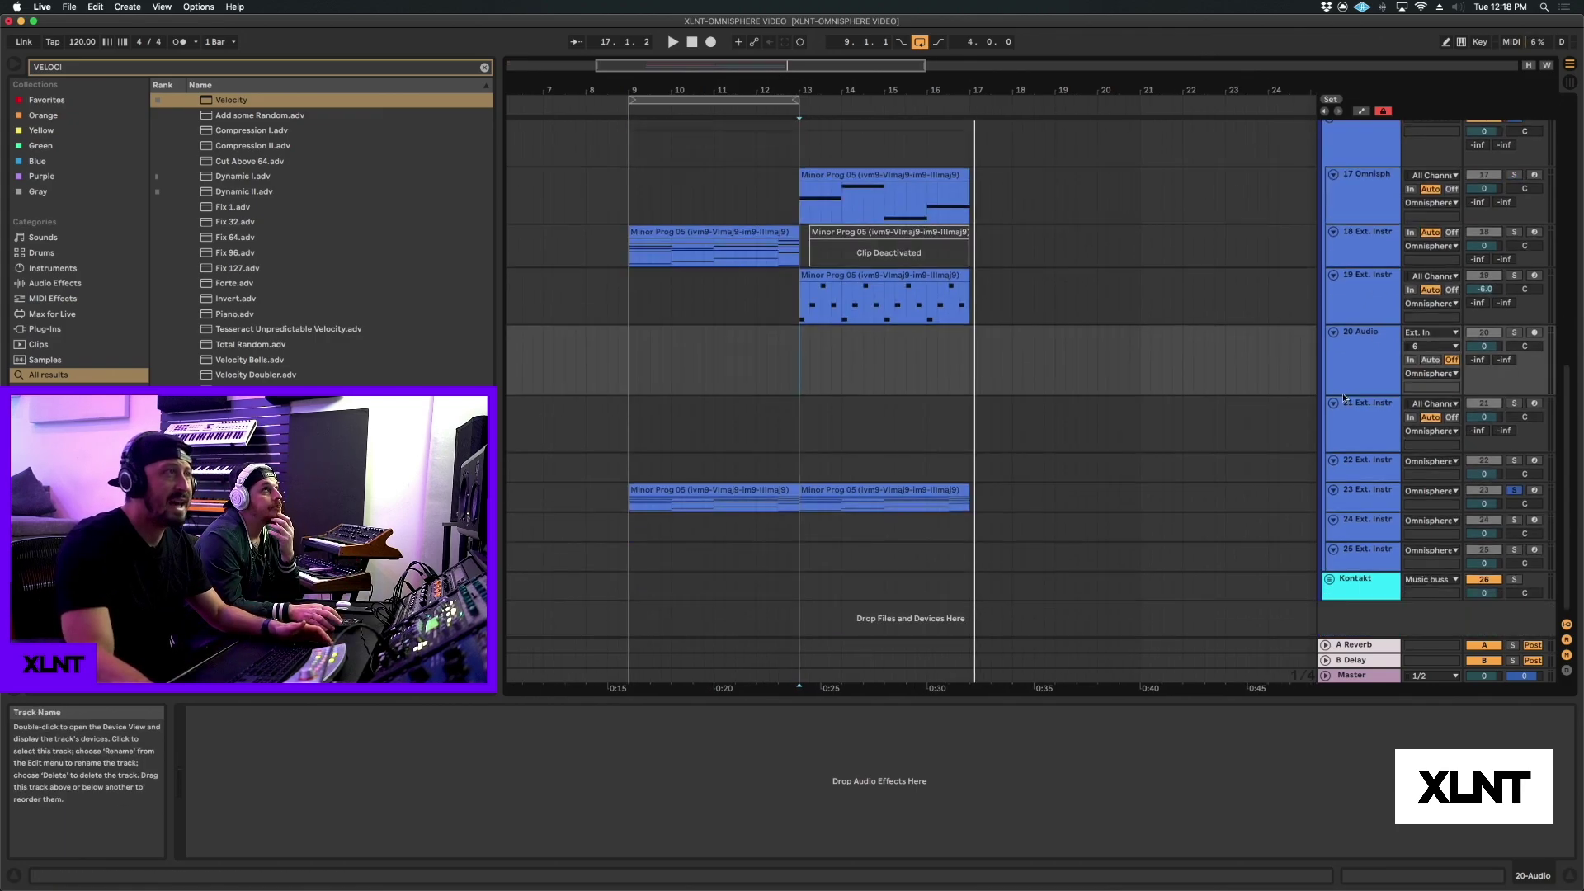
Examine the External Instrument routing from track 23 to track 25 and select the Music buss group.
click(1347, 490)
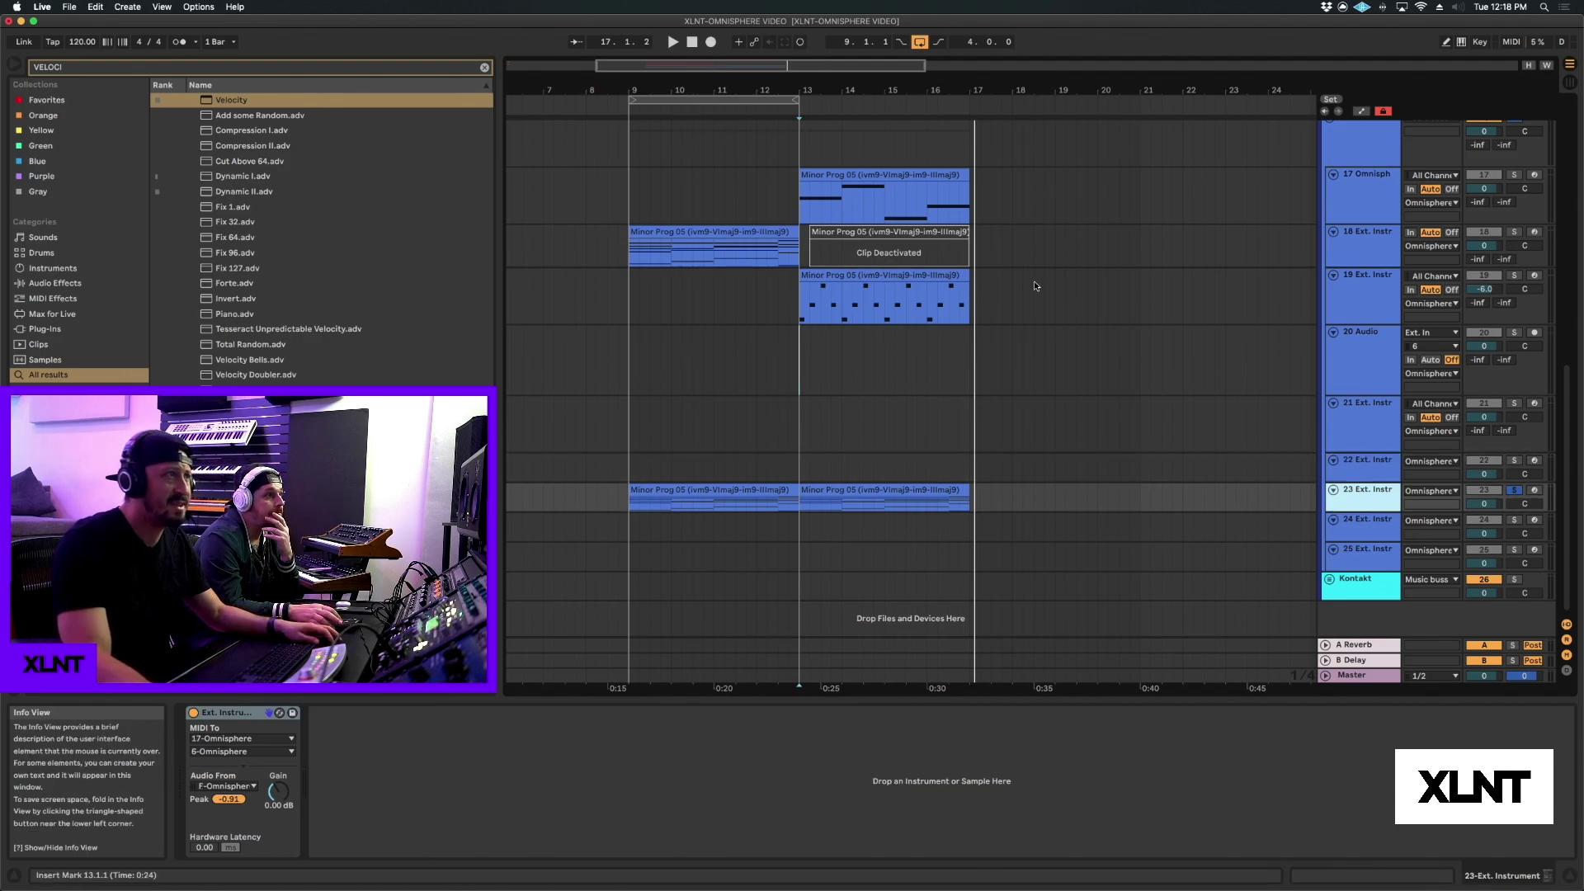
scroll(957, 497, up, 1)
key(Down)
key(Down)
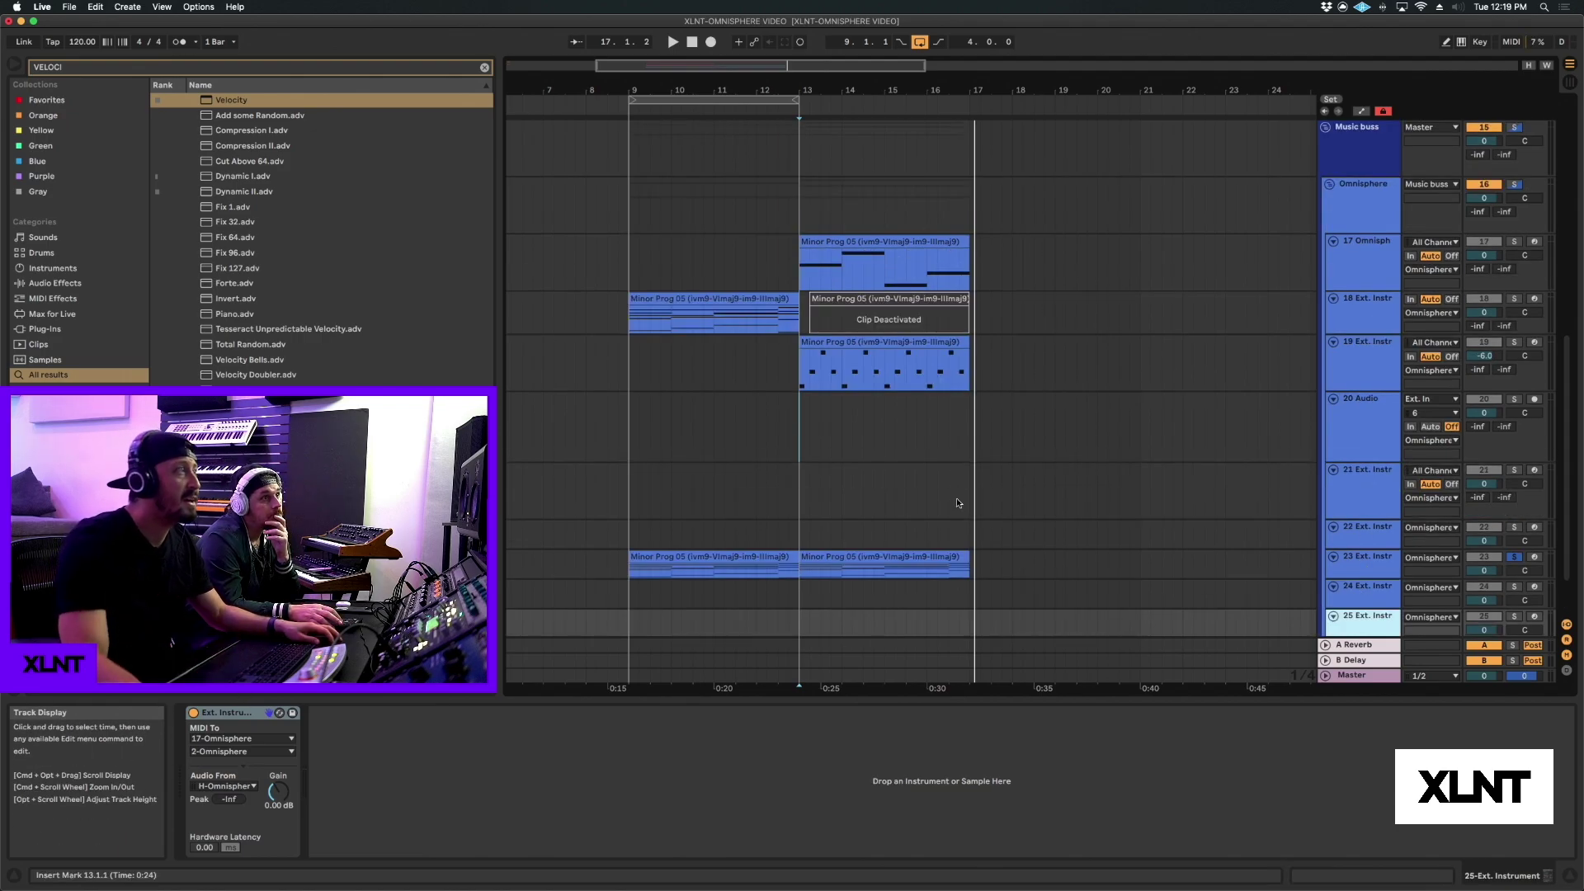
scroll(958, 502, up, 2)
click(1338, 292)
scroll(1259, 285, down, 3)
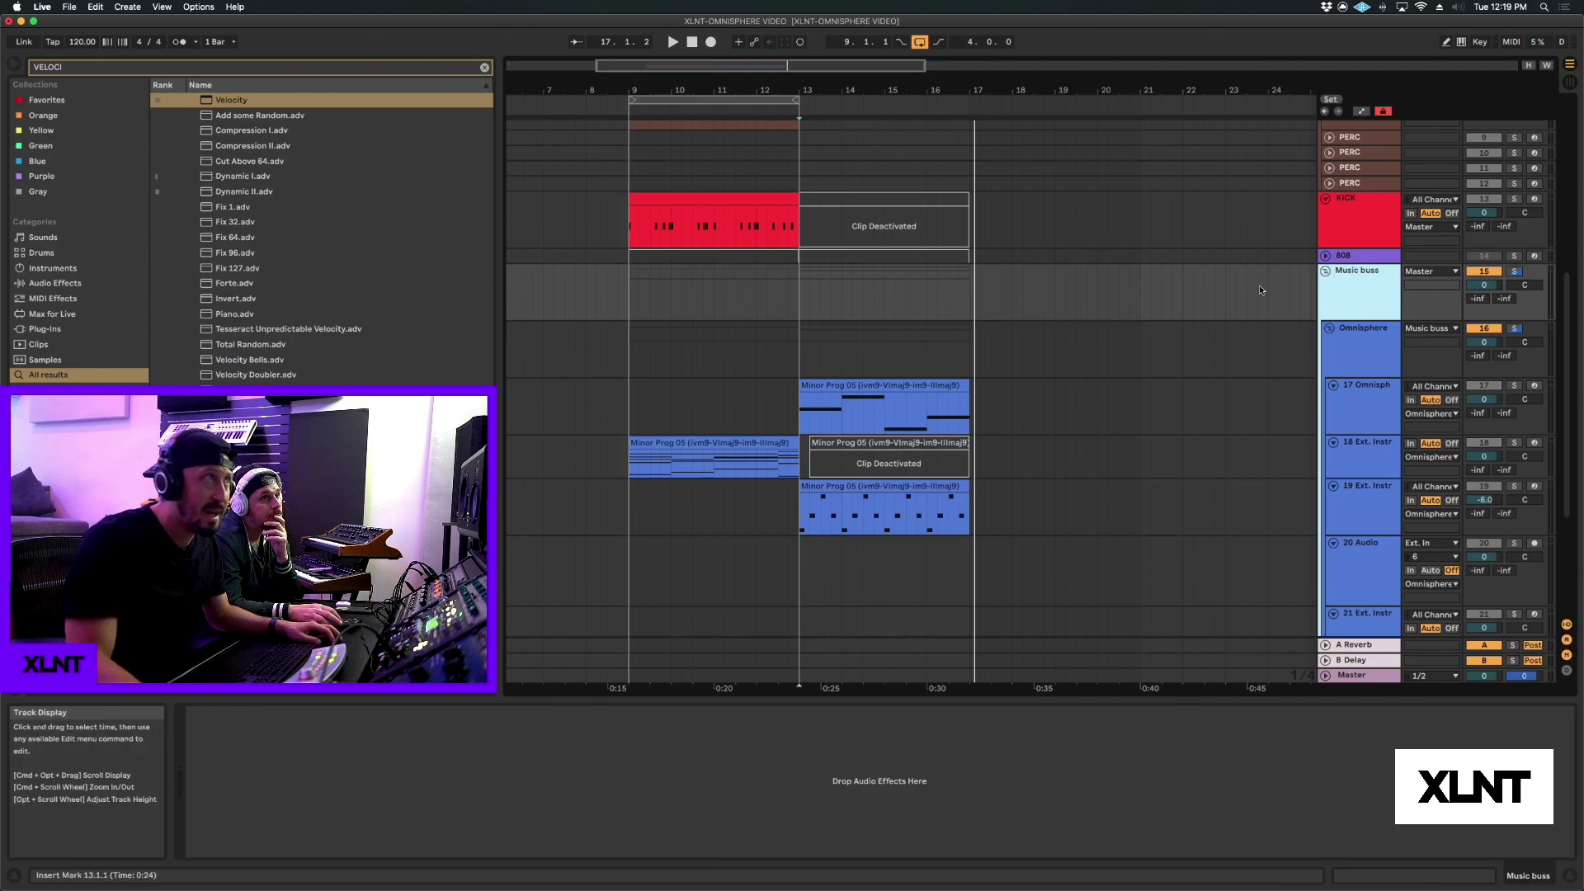
scroll(1244, 285, up, 2)
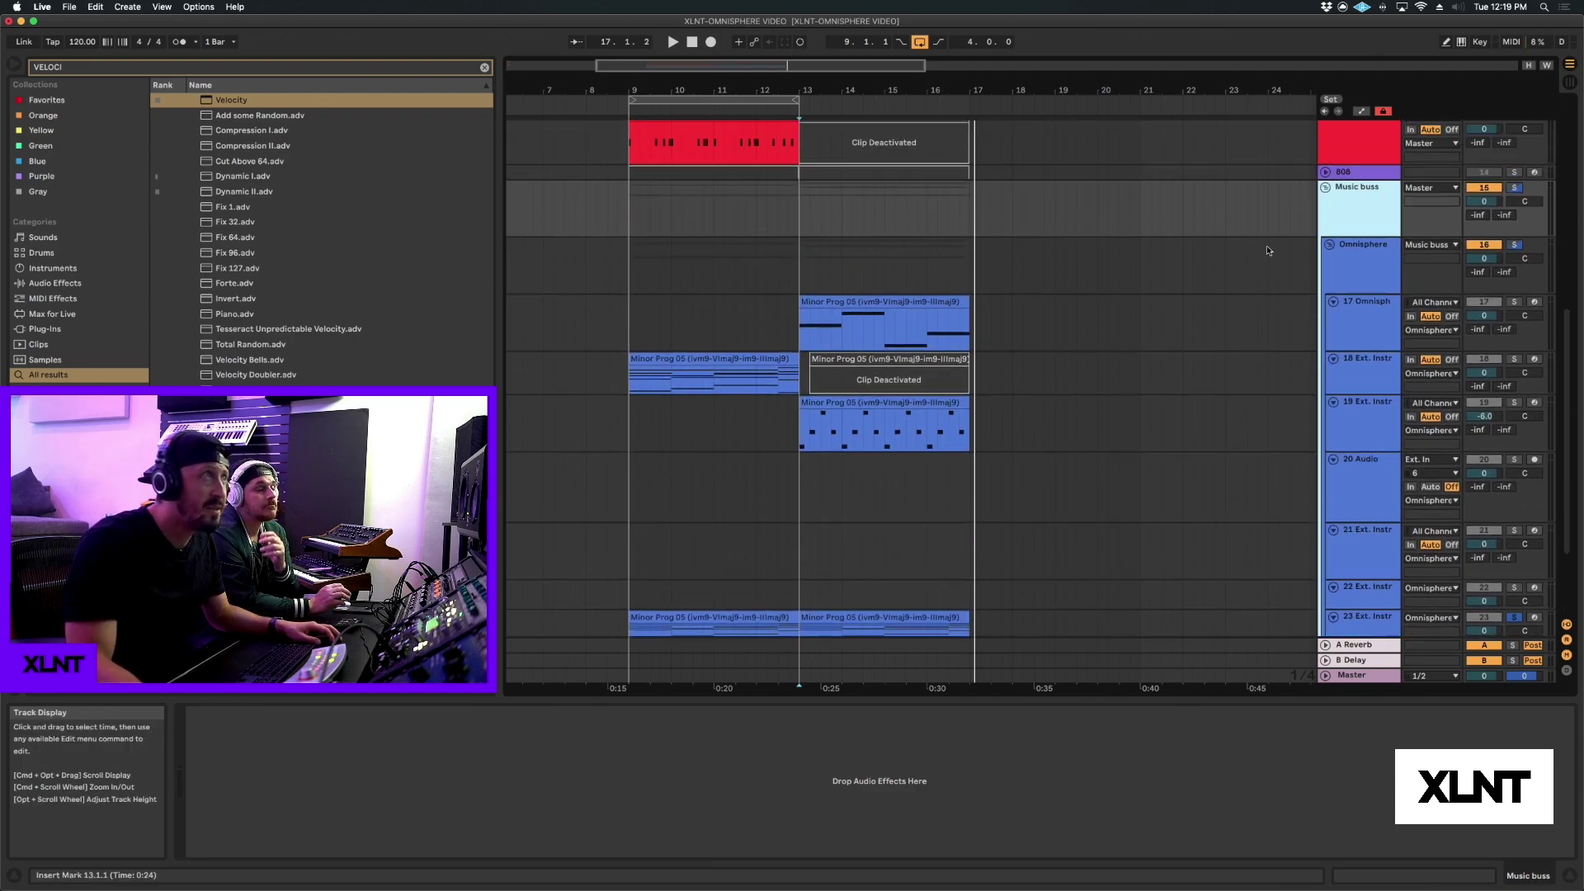
Fold the Omnisphere group and unfold the Kontakt group to show its External Instrument tracks.
click(1329, 245)
click(1353, 279)
click(1329, 273)
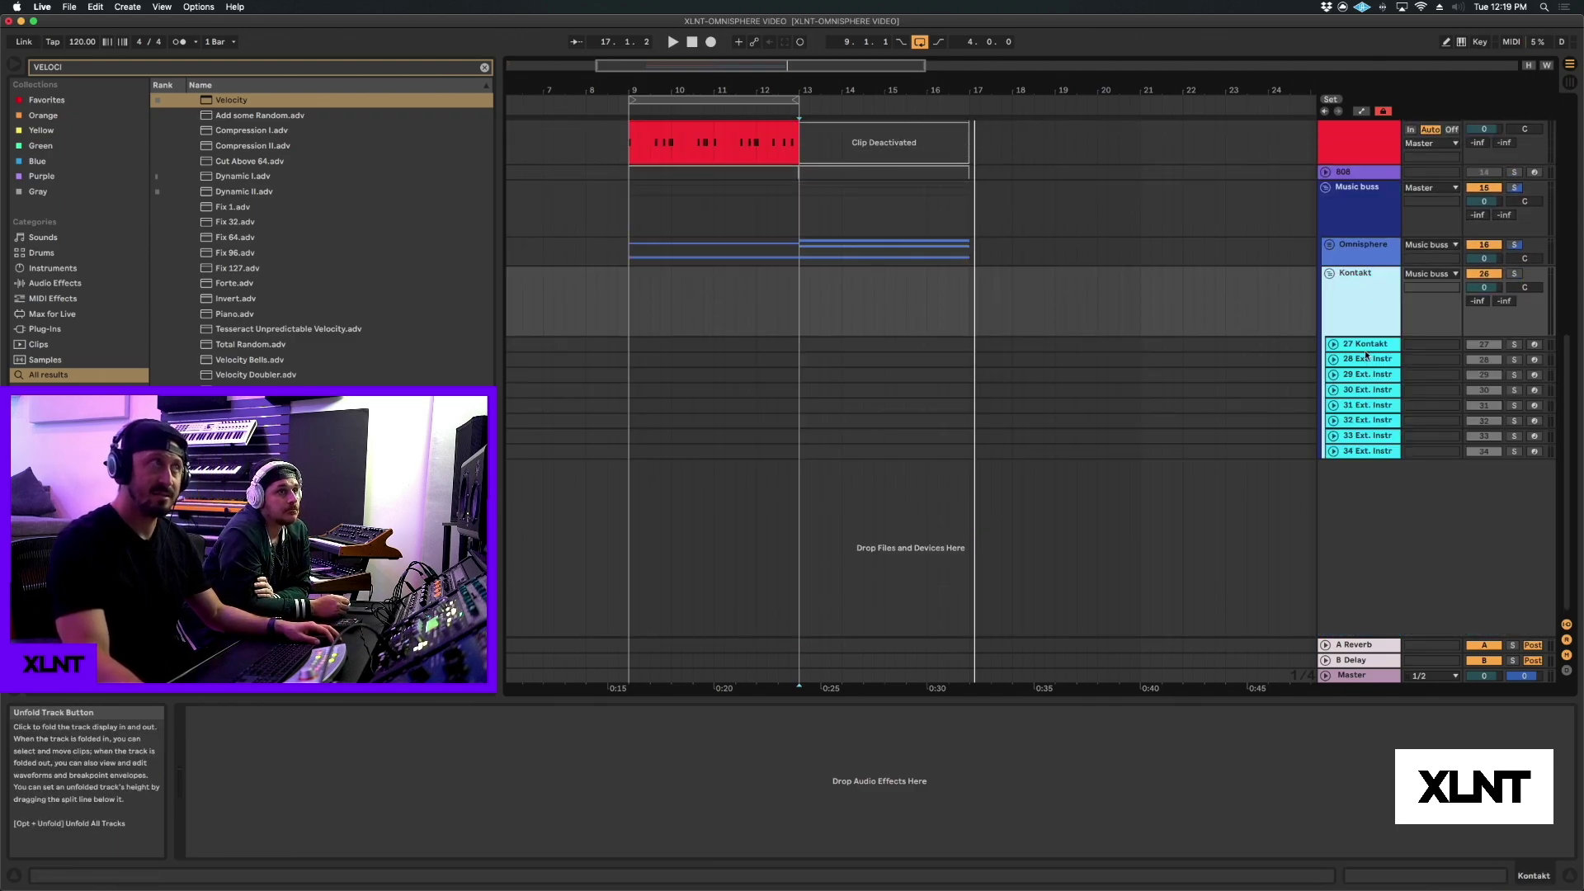
Fold the Kontakt group and unfold the Omnisphere group to view its tracks and clips.
click(1329, 275)
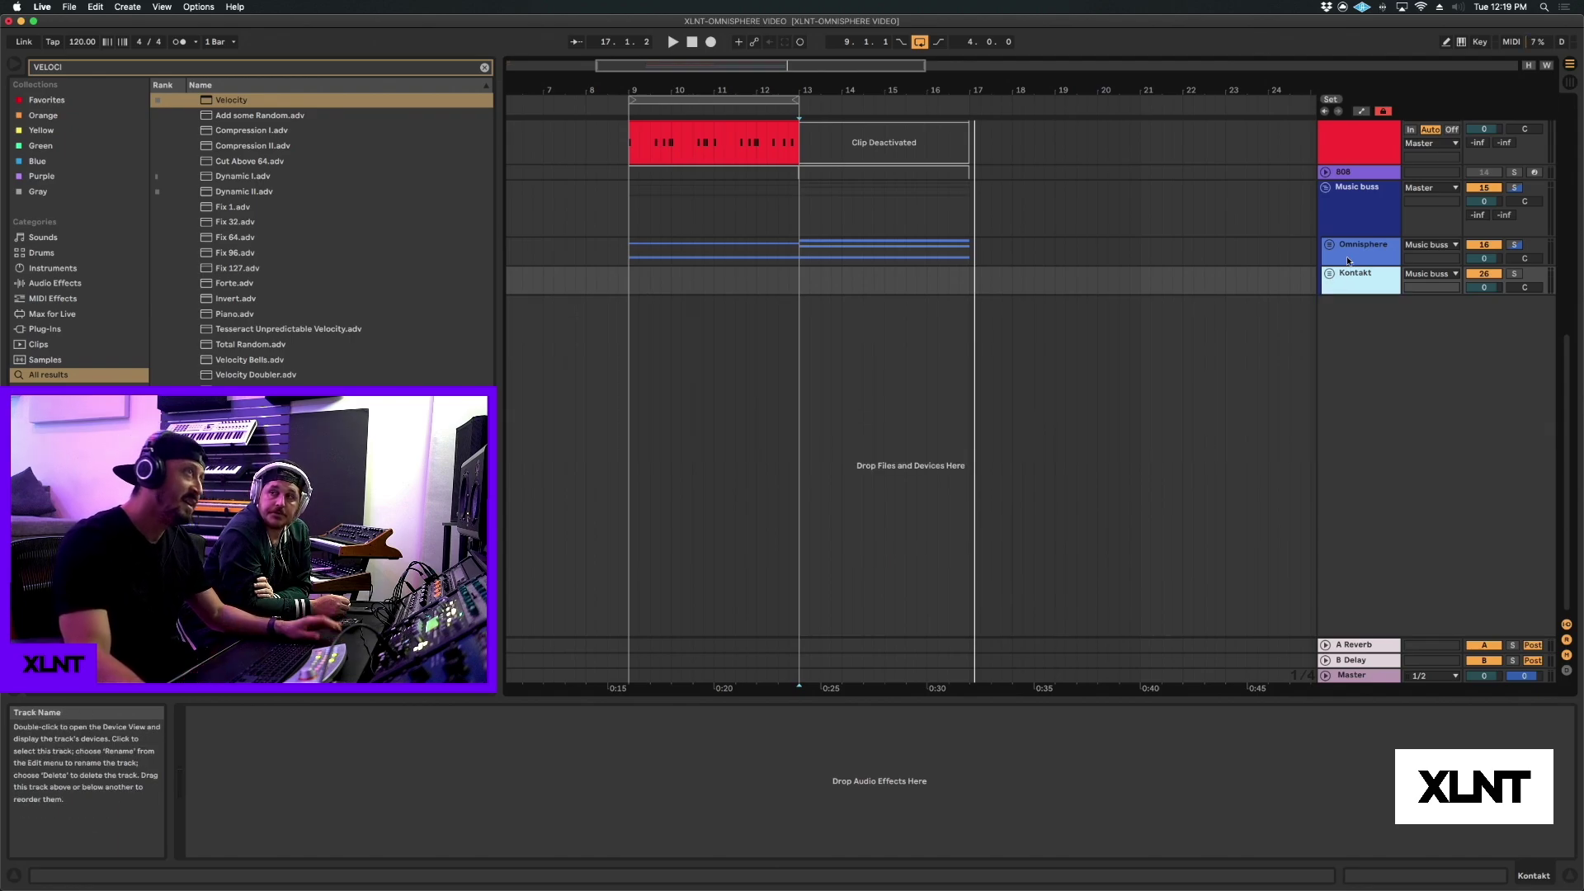
click(1348, 248)
click(1329, 245)
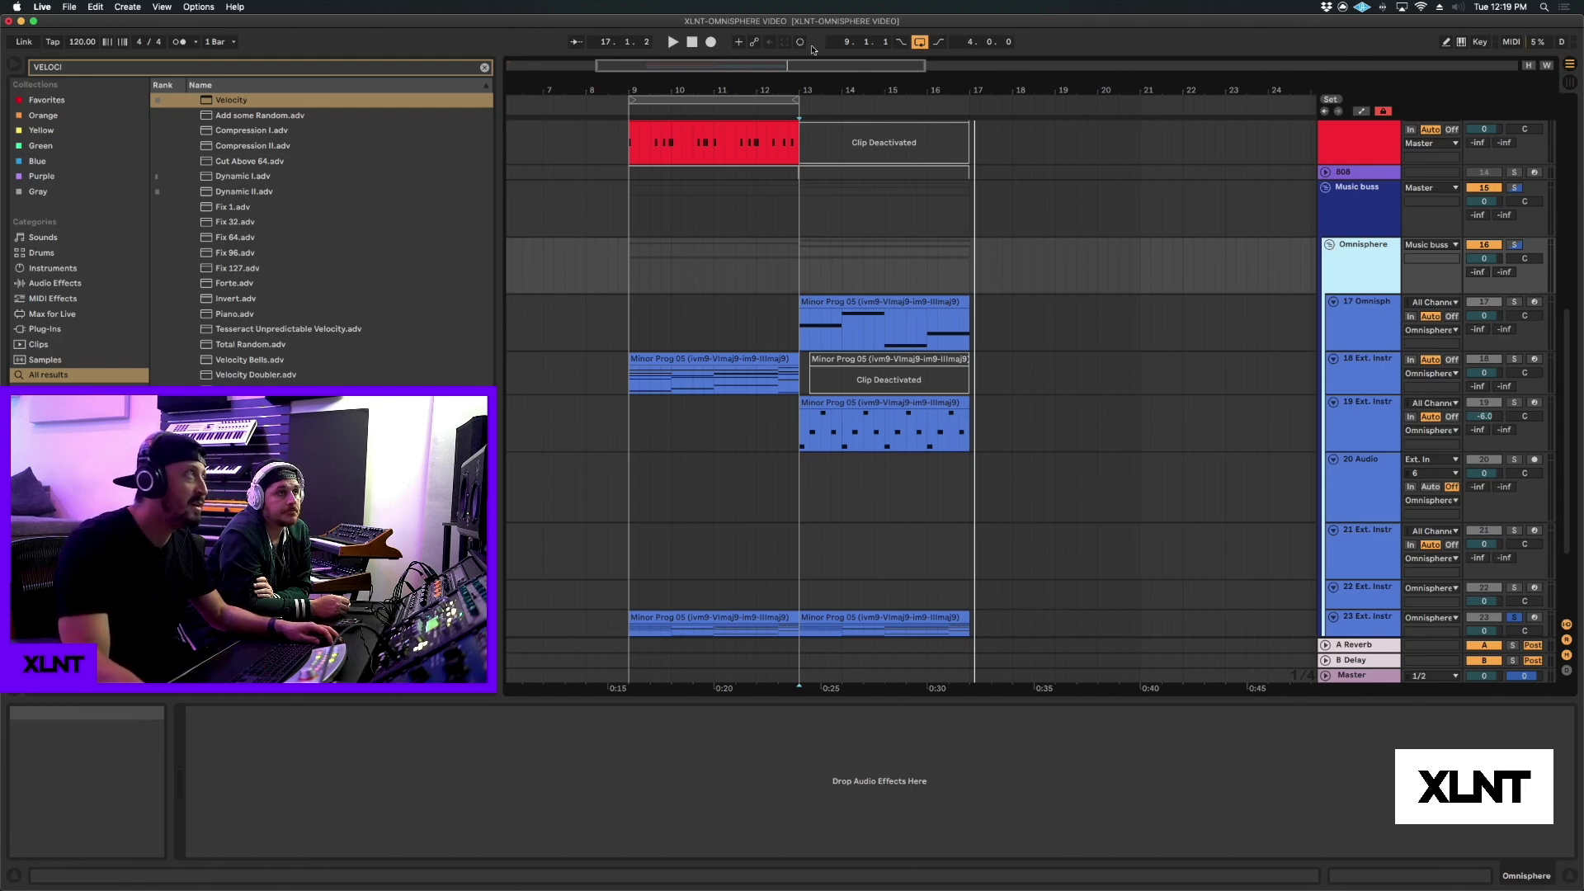
drag(788, 82, 919, 157)
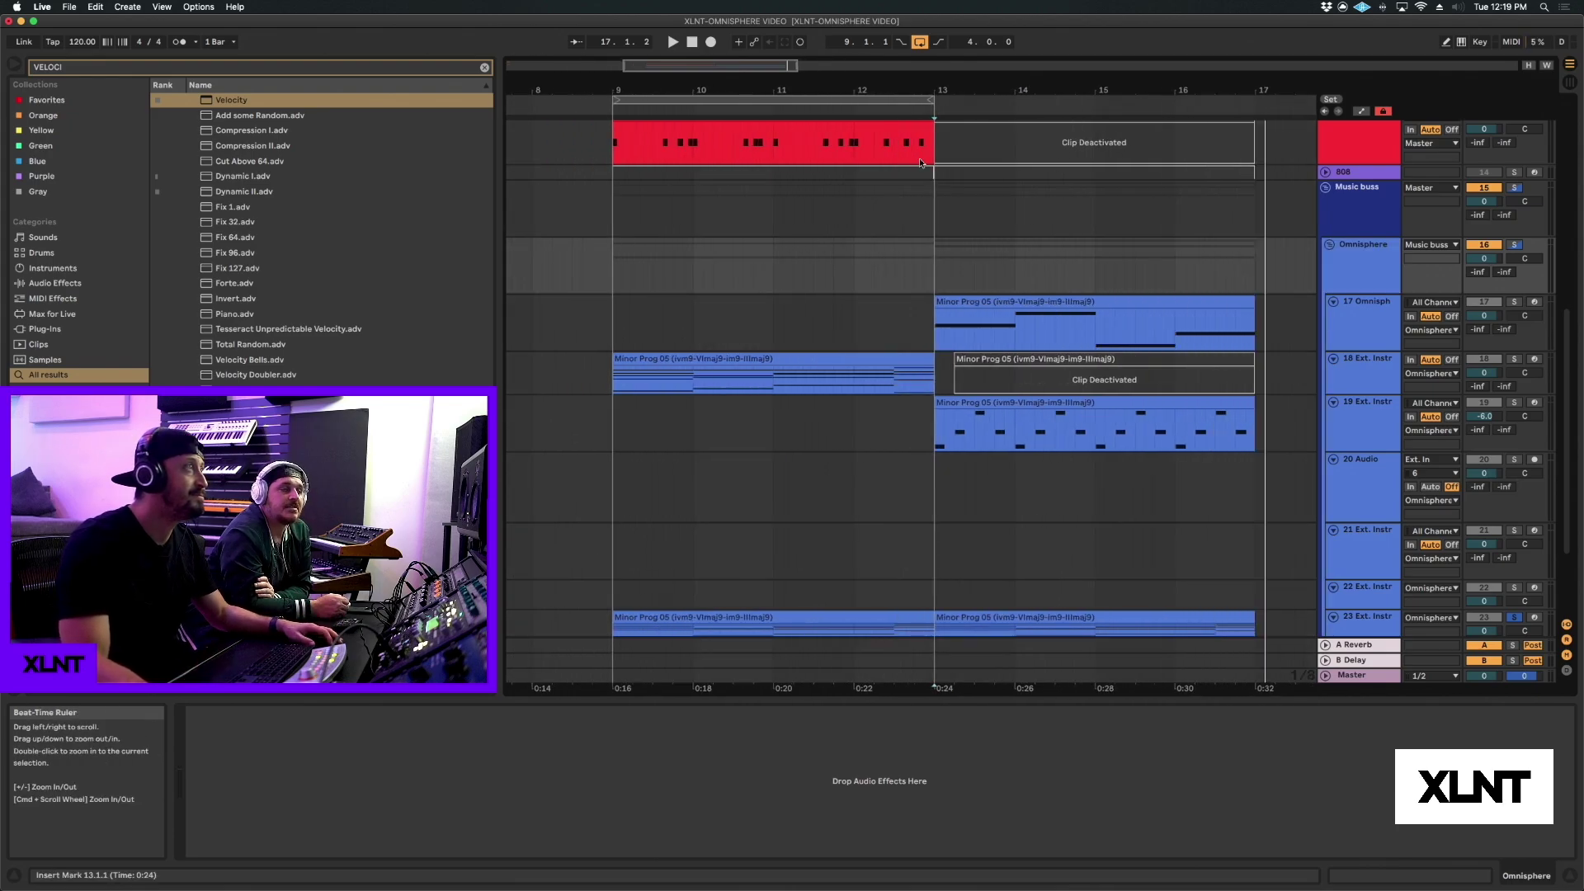
Select the Omnisphere group's time range from bar 9 to bar 17 and loop the arrangement over that selection.
drag(1246, 266, 606, 250)
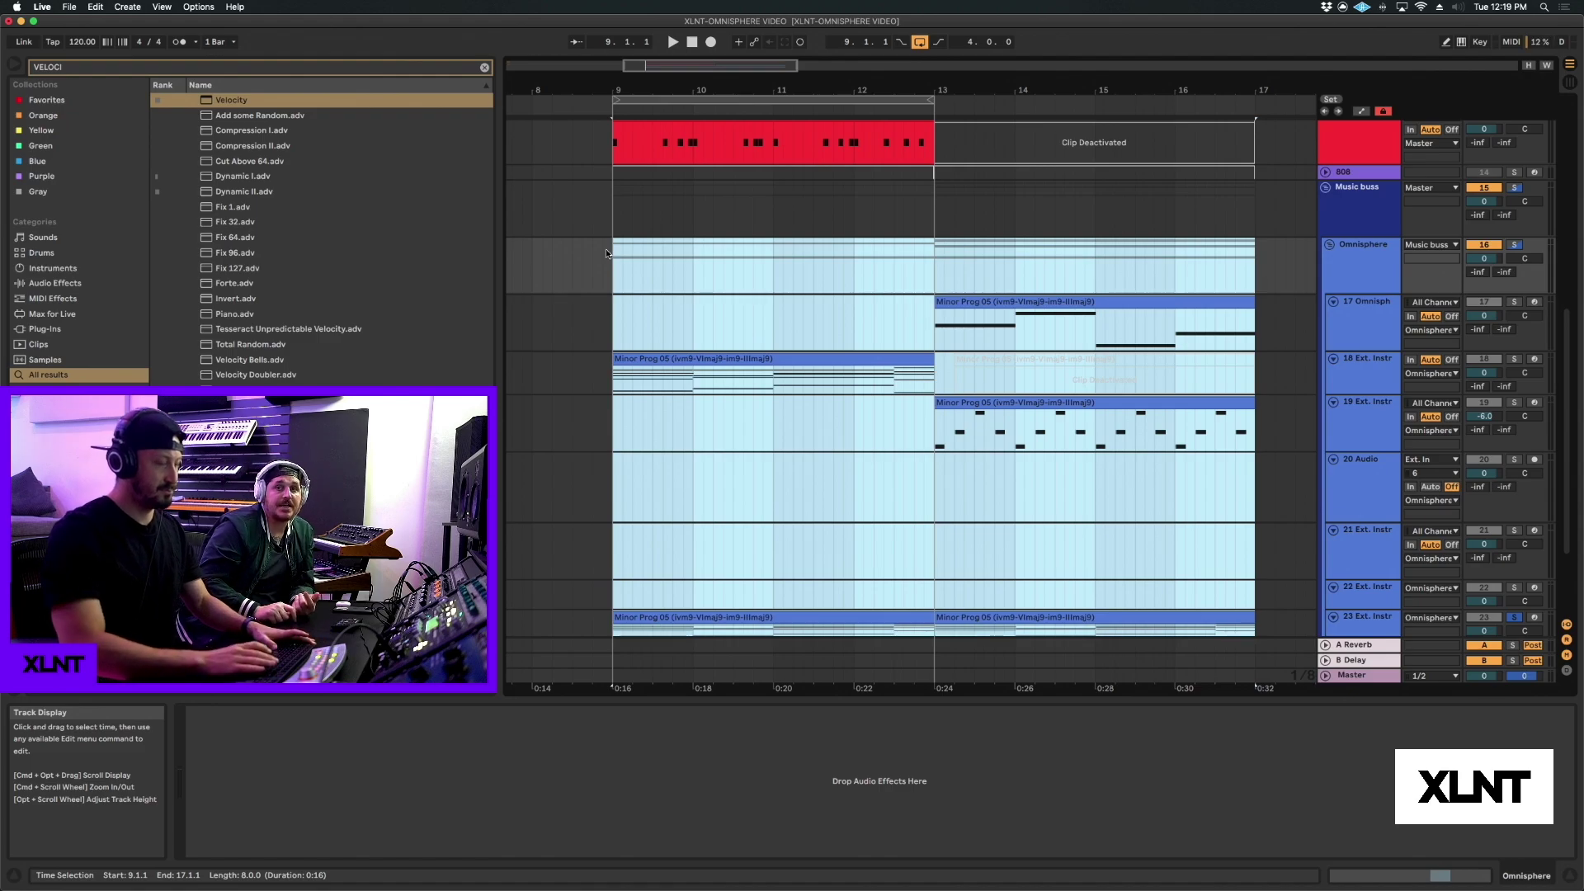
key(super+l)
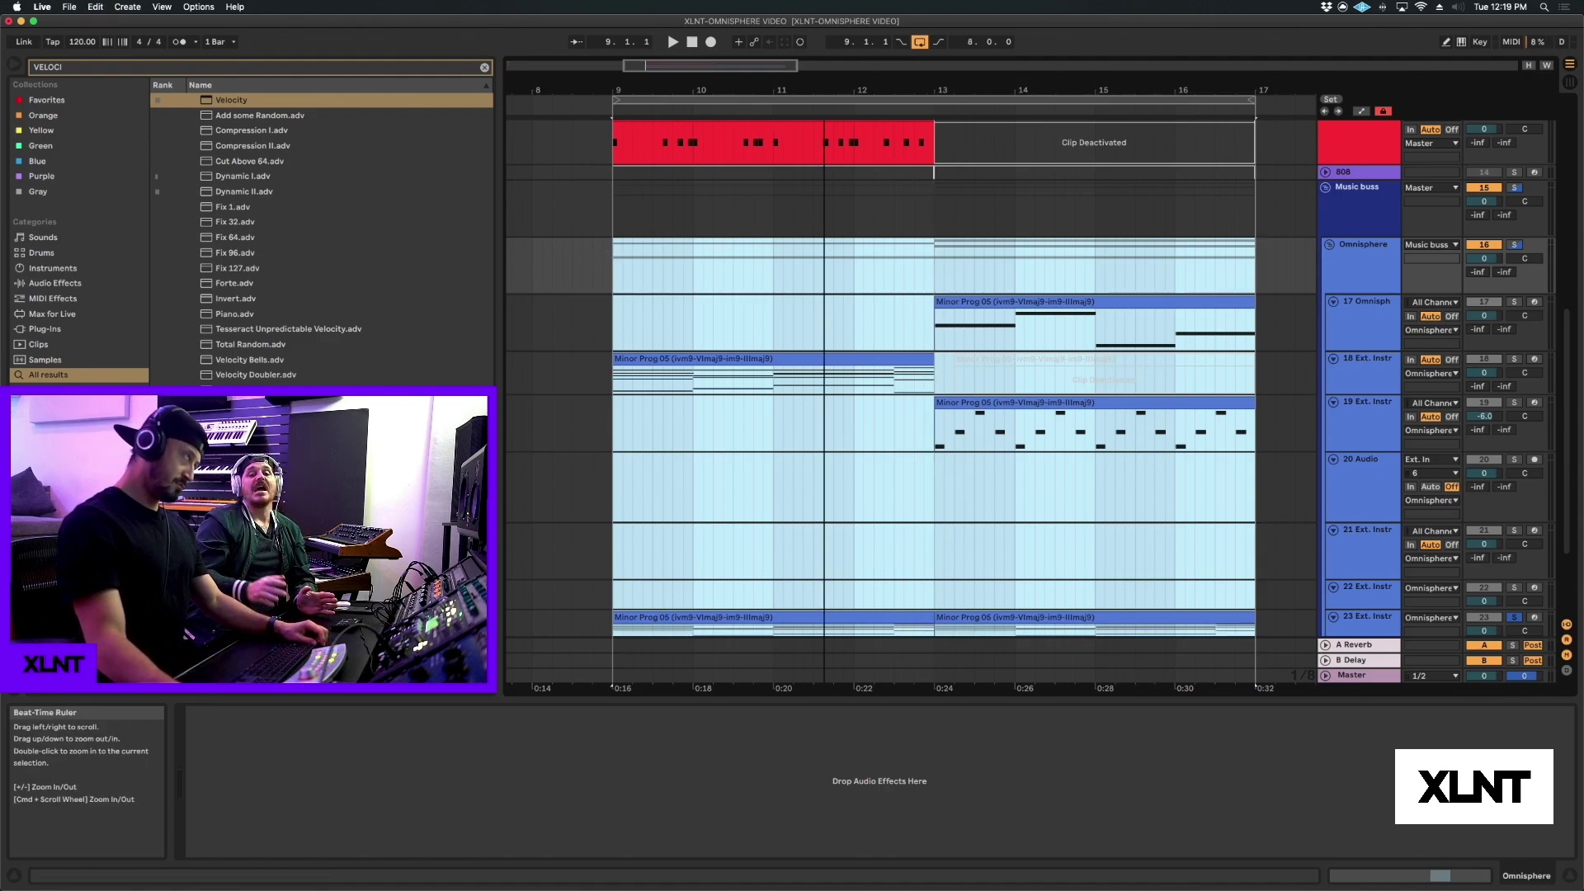
drag(824, 90, 825, 84)
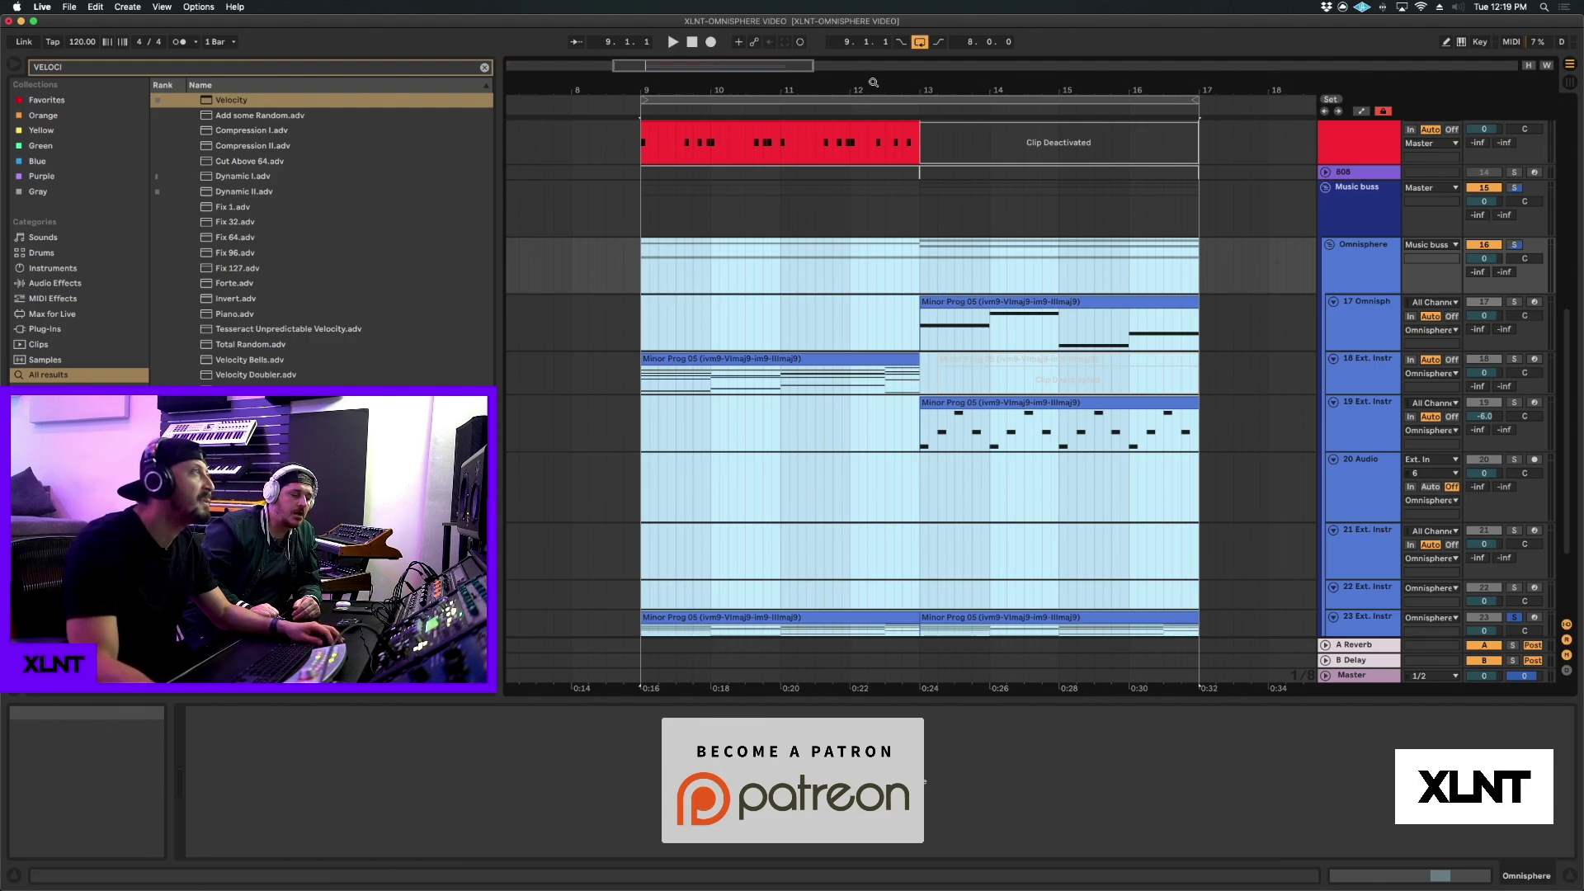
drag(872, 89, 872, 83)
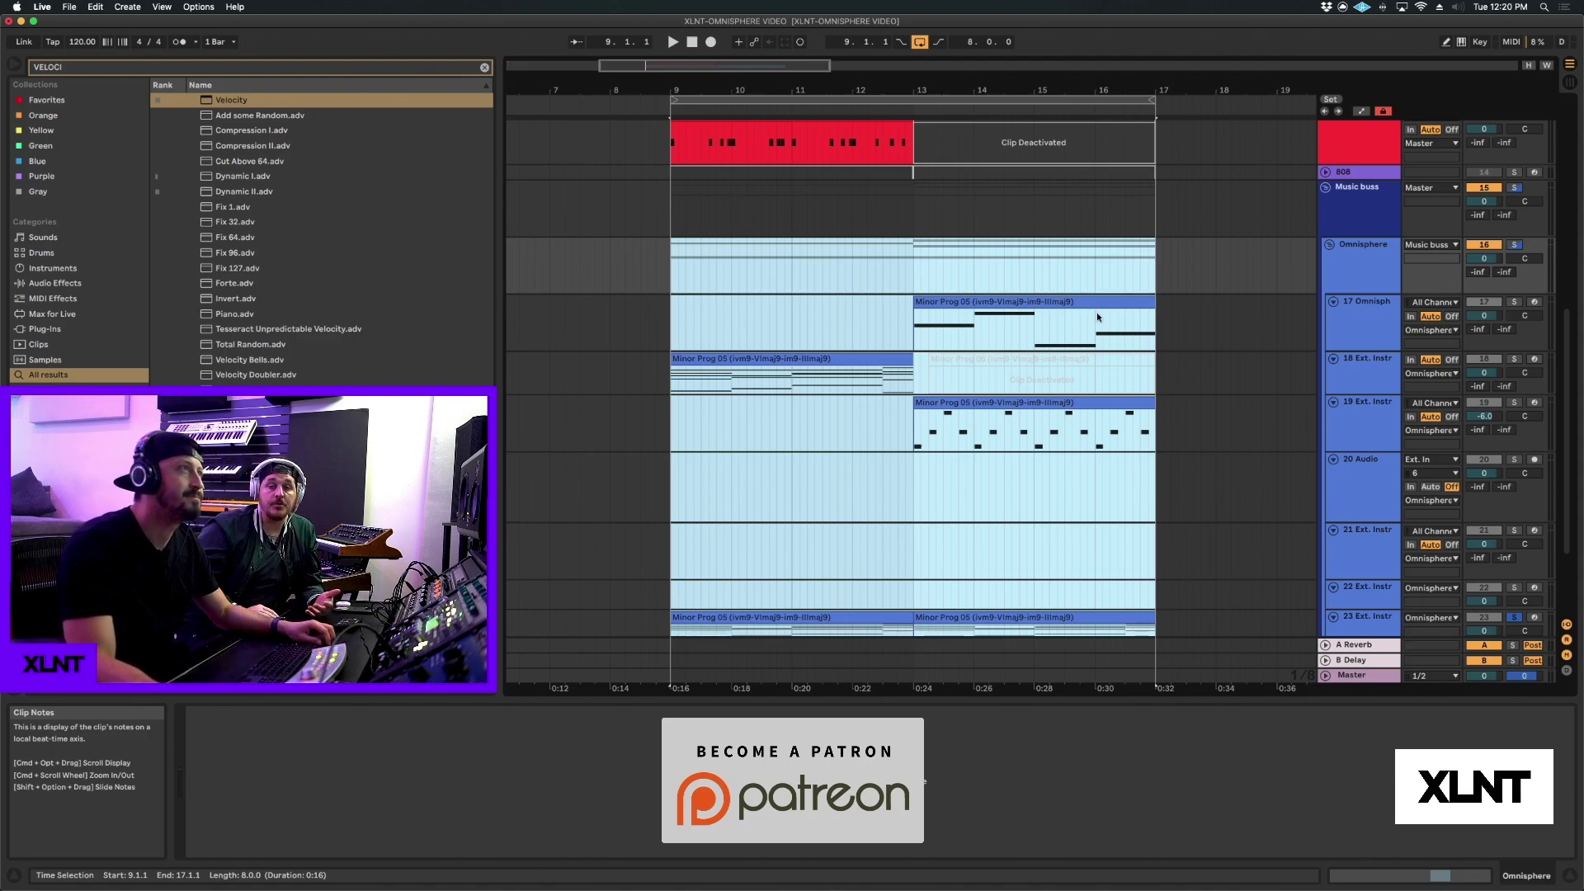
Fold the DRUM BUSS and Music buss groups to reduce the arrangement to its top-level tracks.
click(1031, 304)
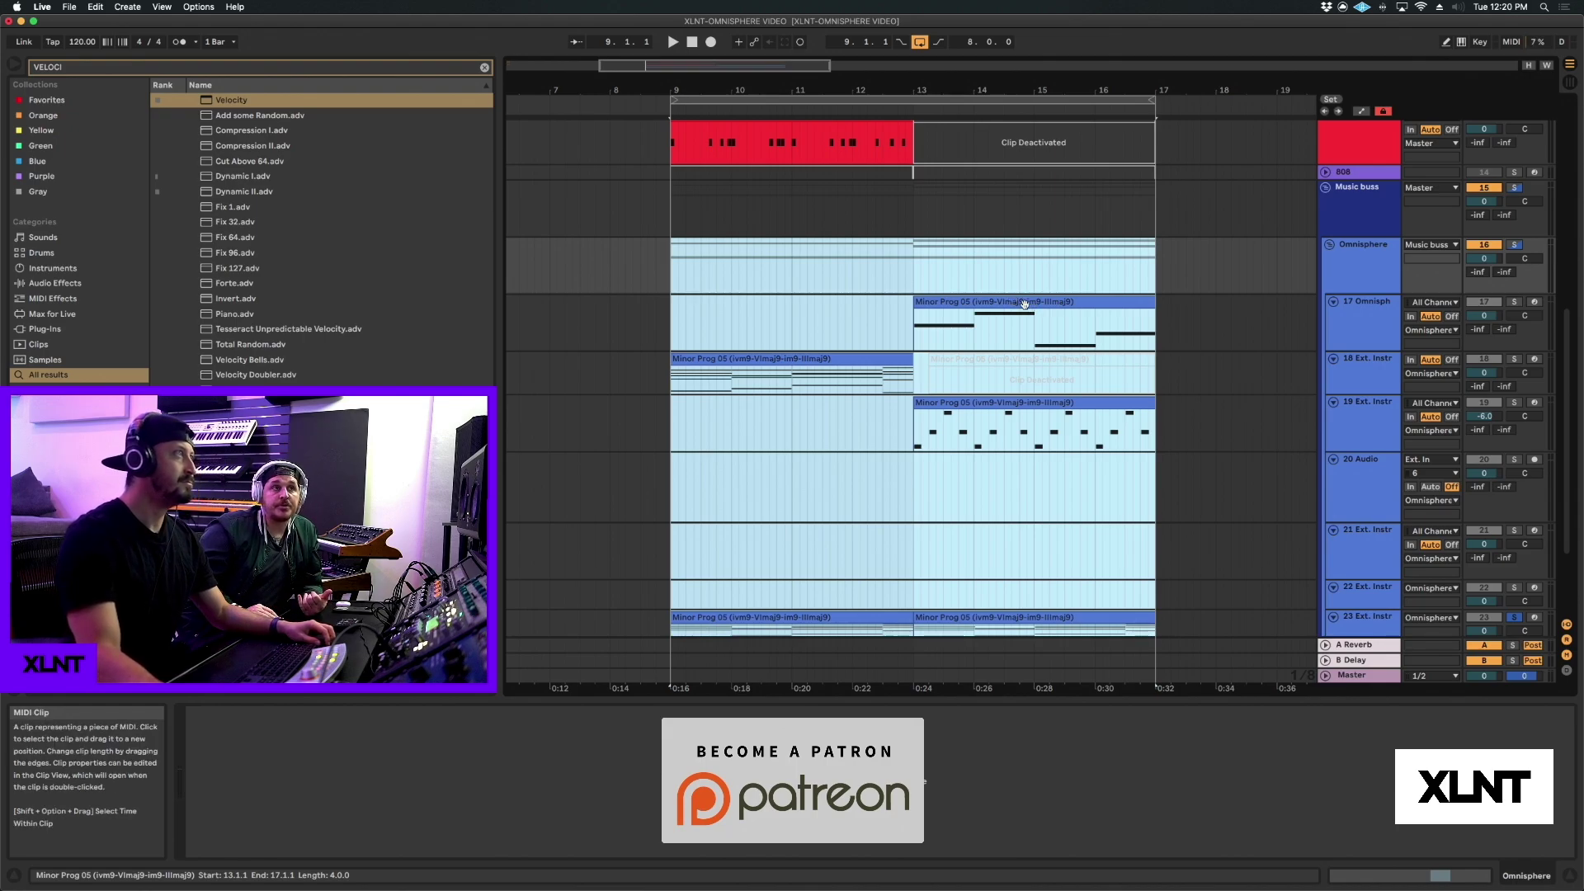
scroll(1024, 300, up, 10)
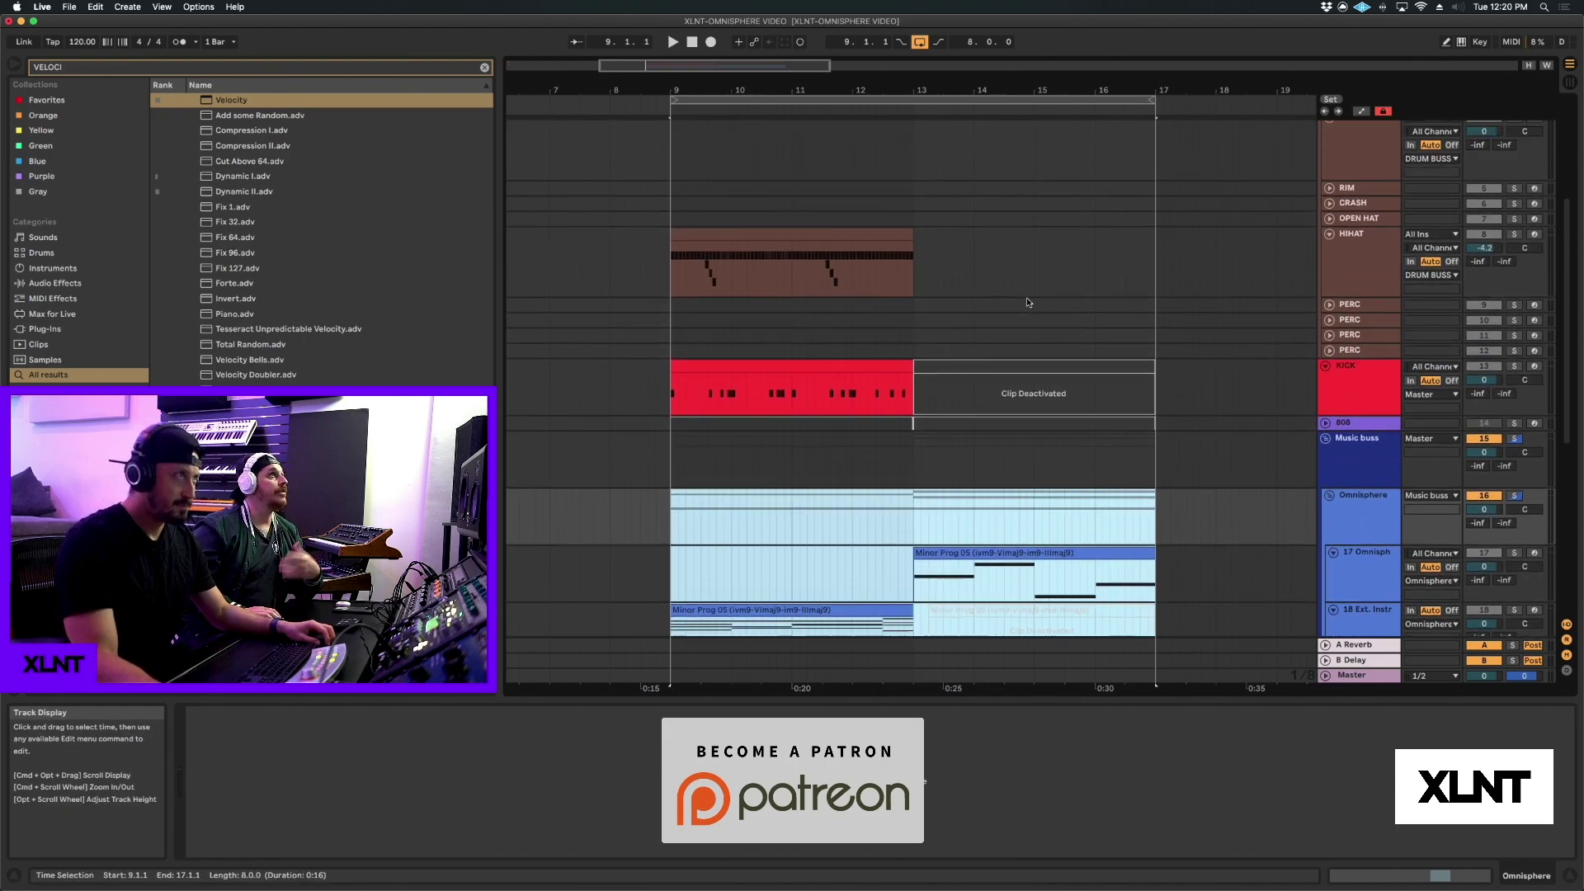
scroll(967, 251, up, 3)
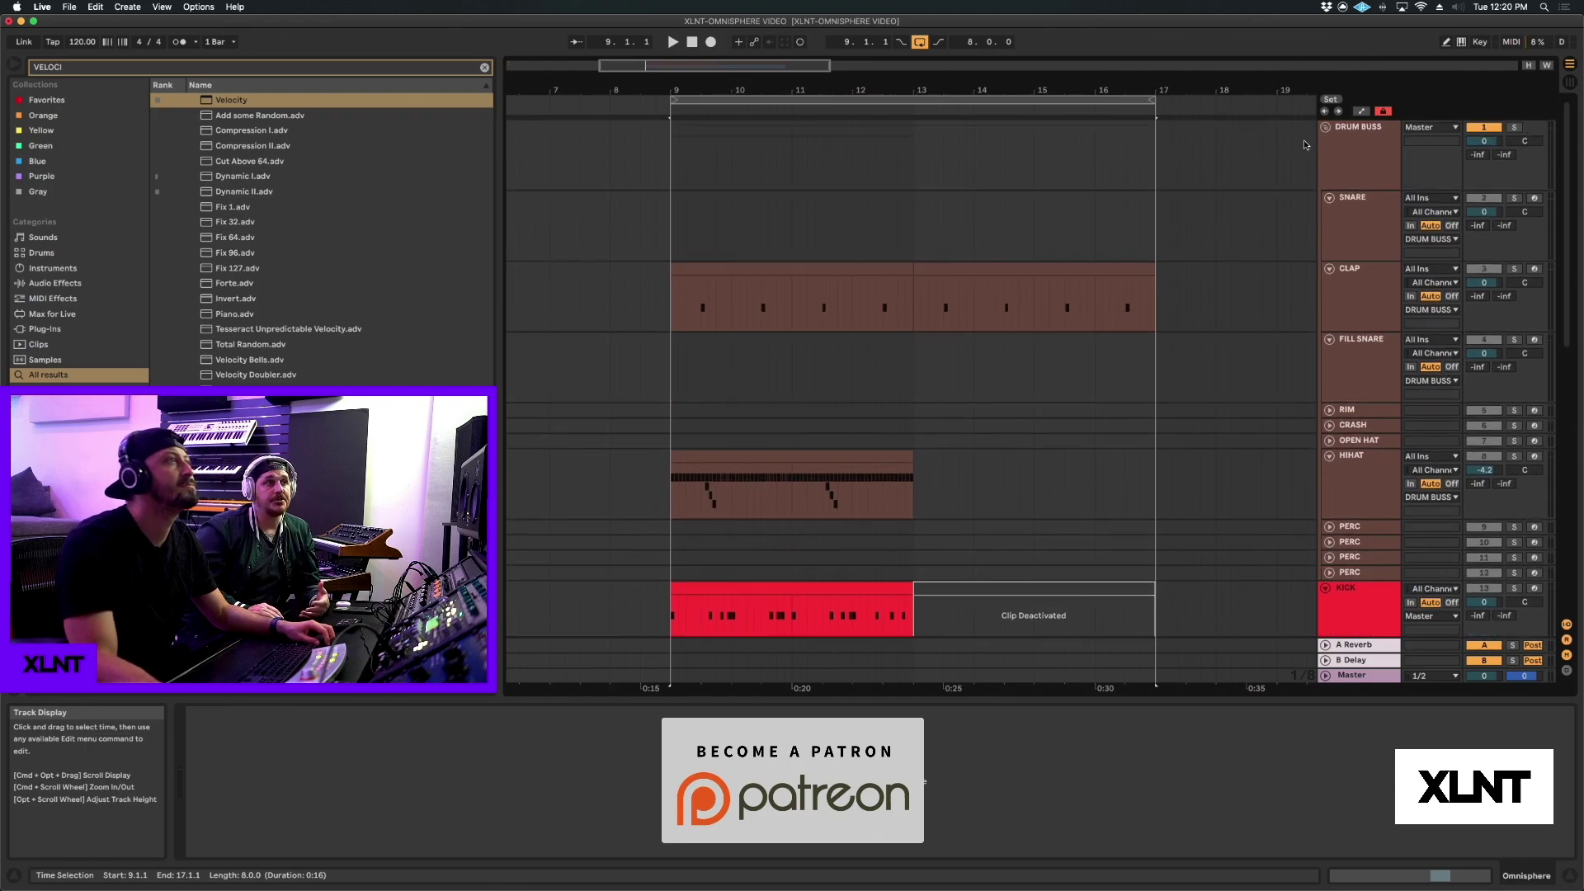
click(1324, 140)
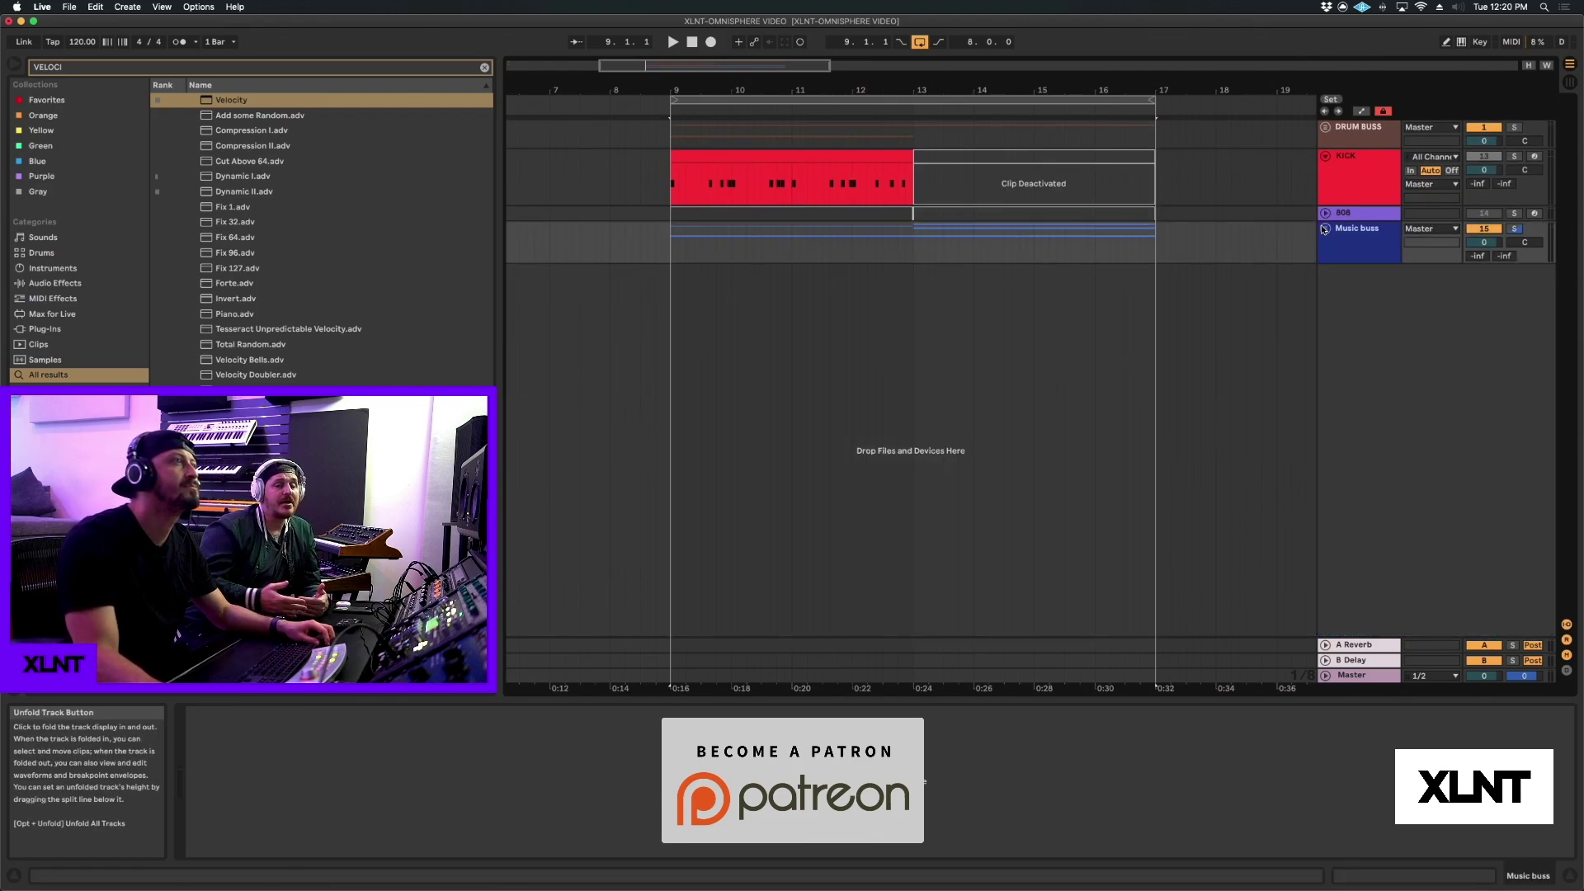
click(1325, 231)
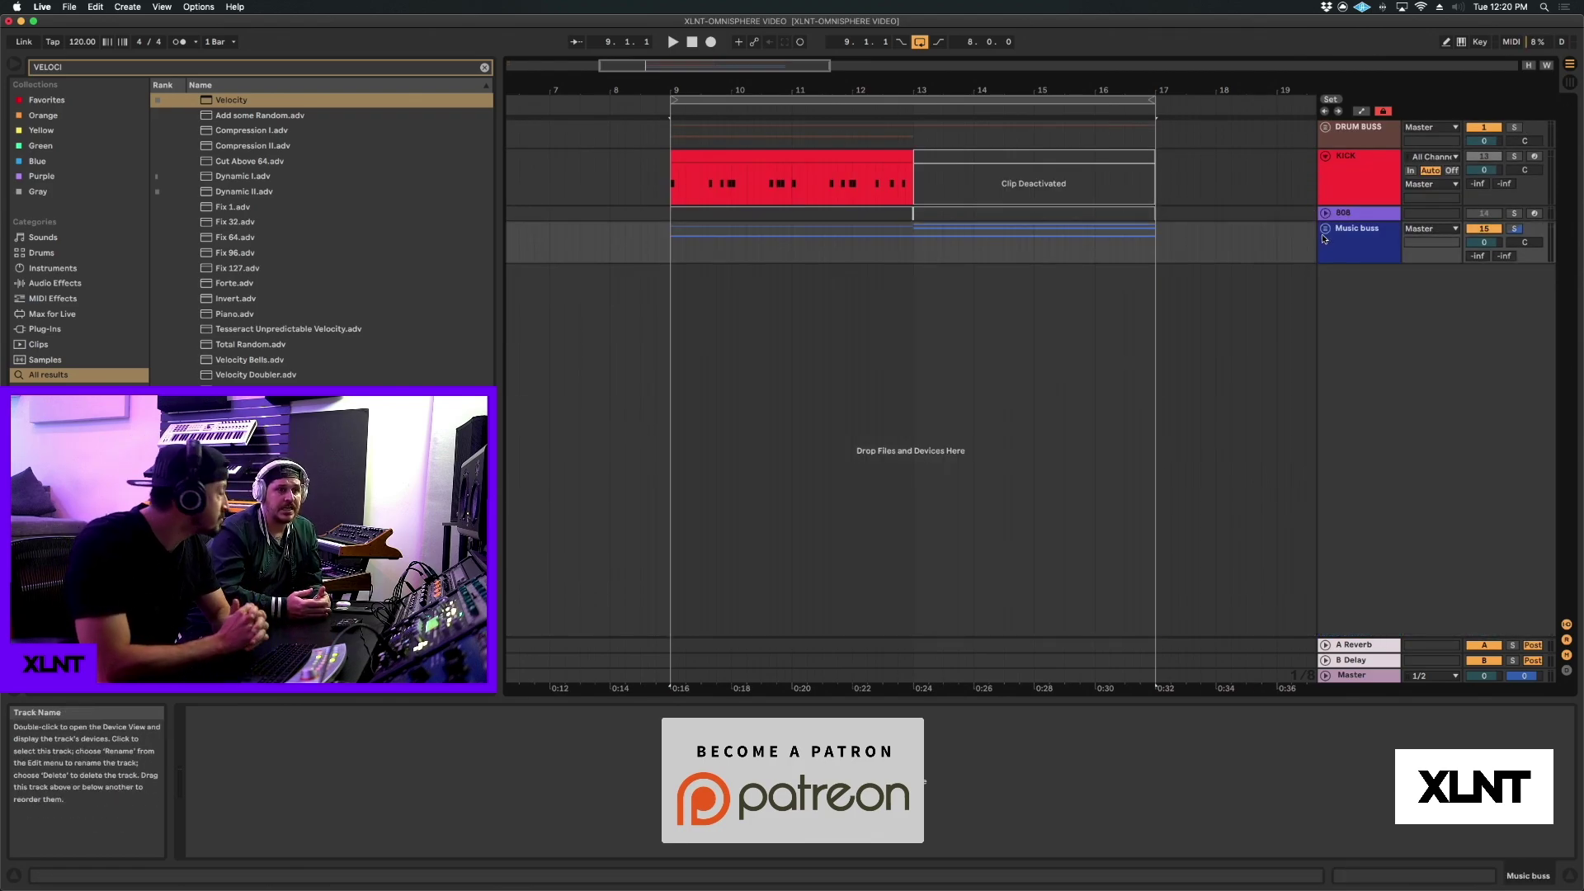